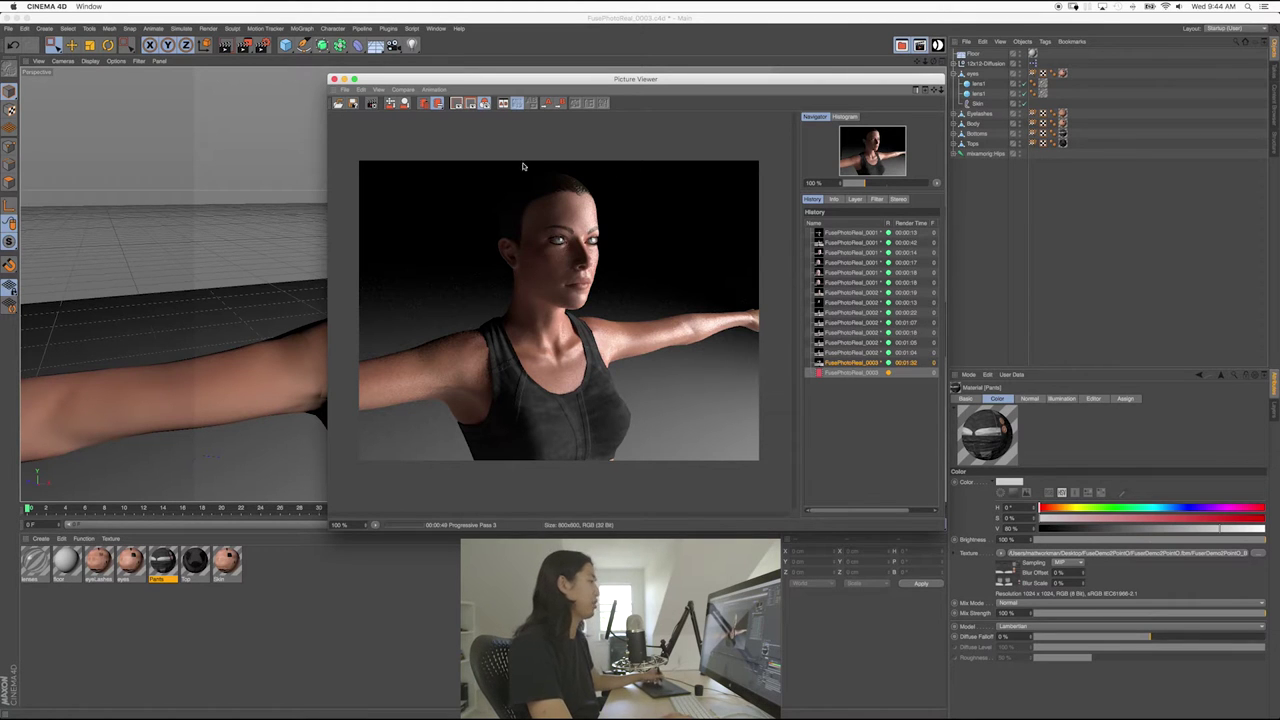
# - Stop the running portrait render and close the Picture Viewer
pyautogui.click(371, 103)
pyautogui.press('Return')
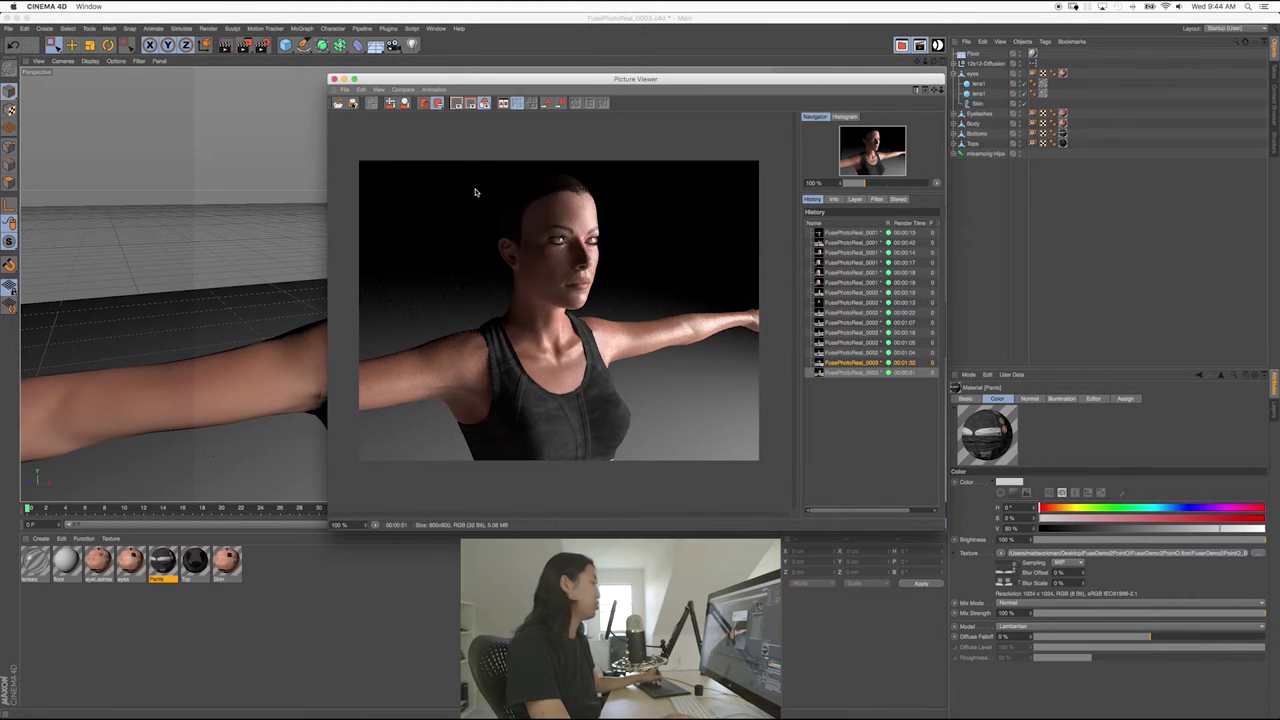
pyautogui.click(333, 79)
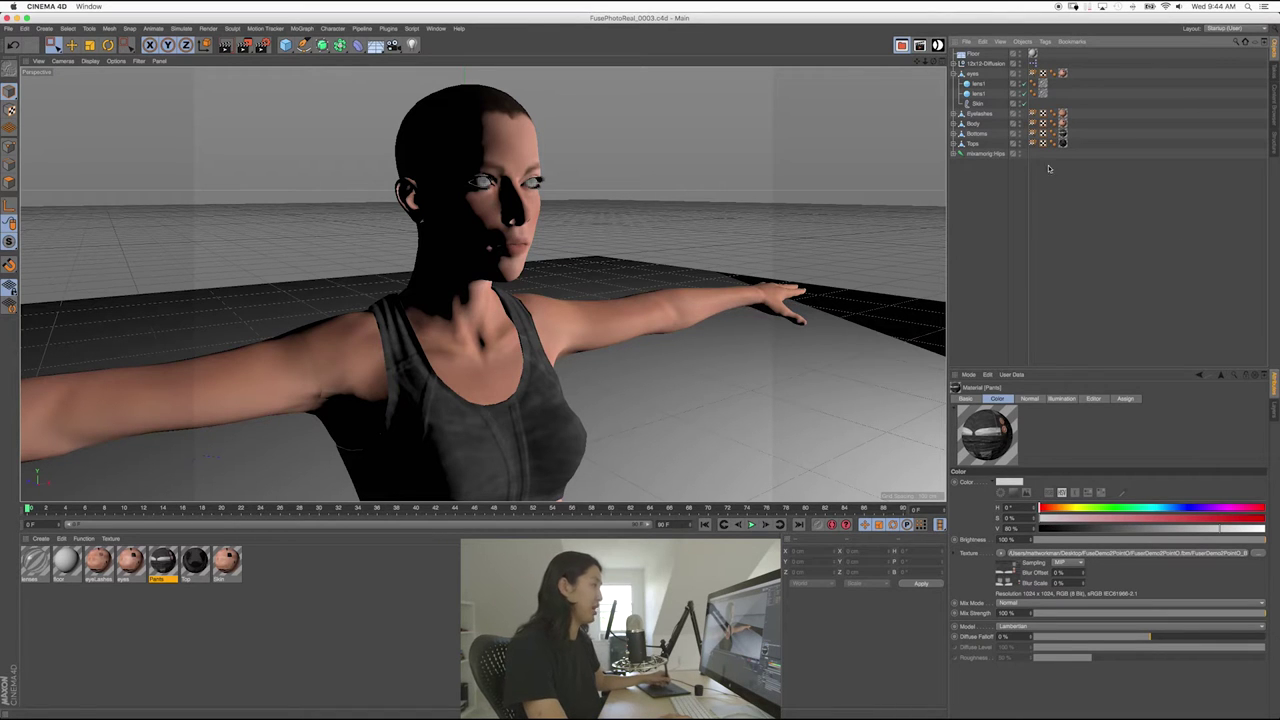
# - Set the Reflection Strength of the lenses material's Transparency layer to 25% in its Reflectance channel
pyautogui.click(956, 74)
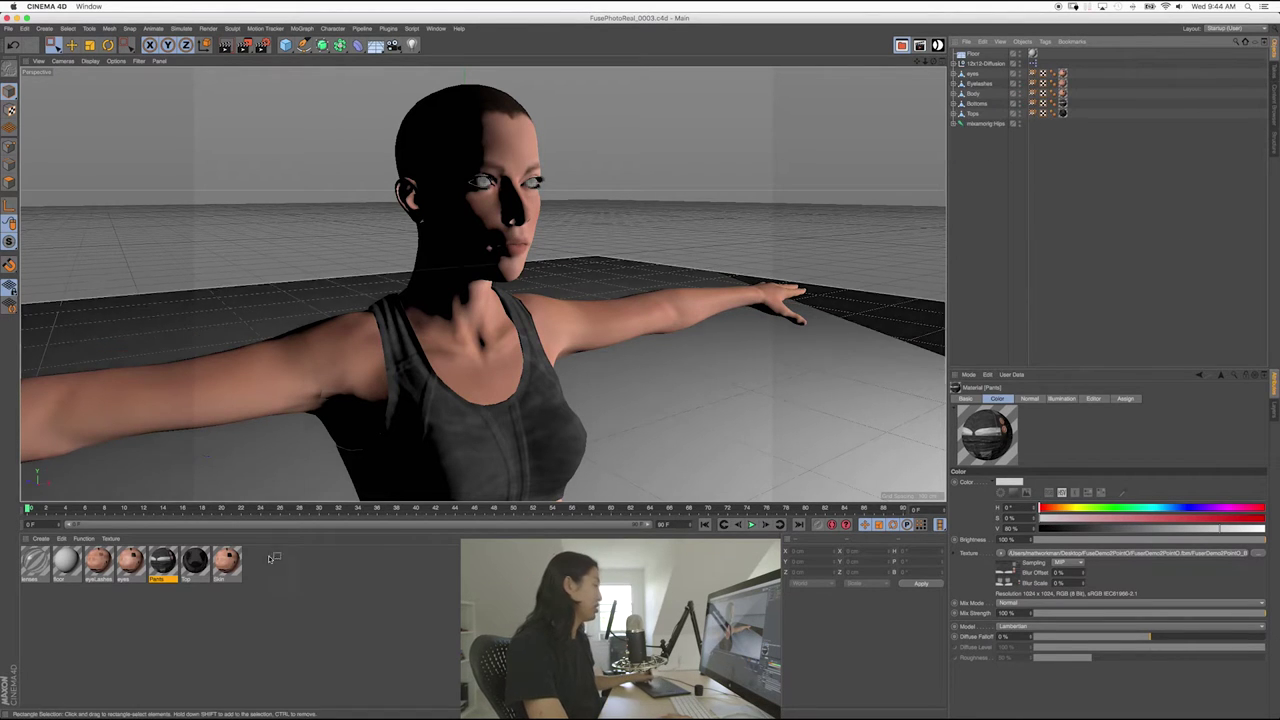
pyautogui.click(68, 580)
pyautogui.doubleClick(35, 562)
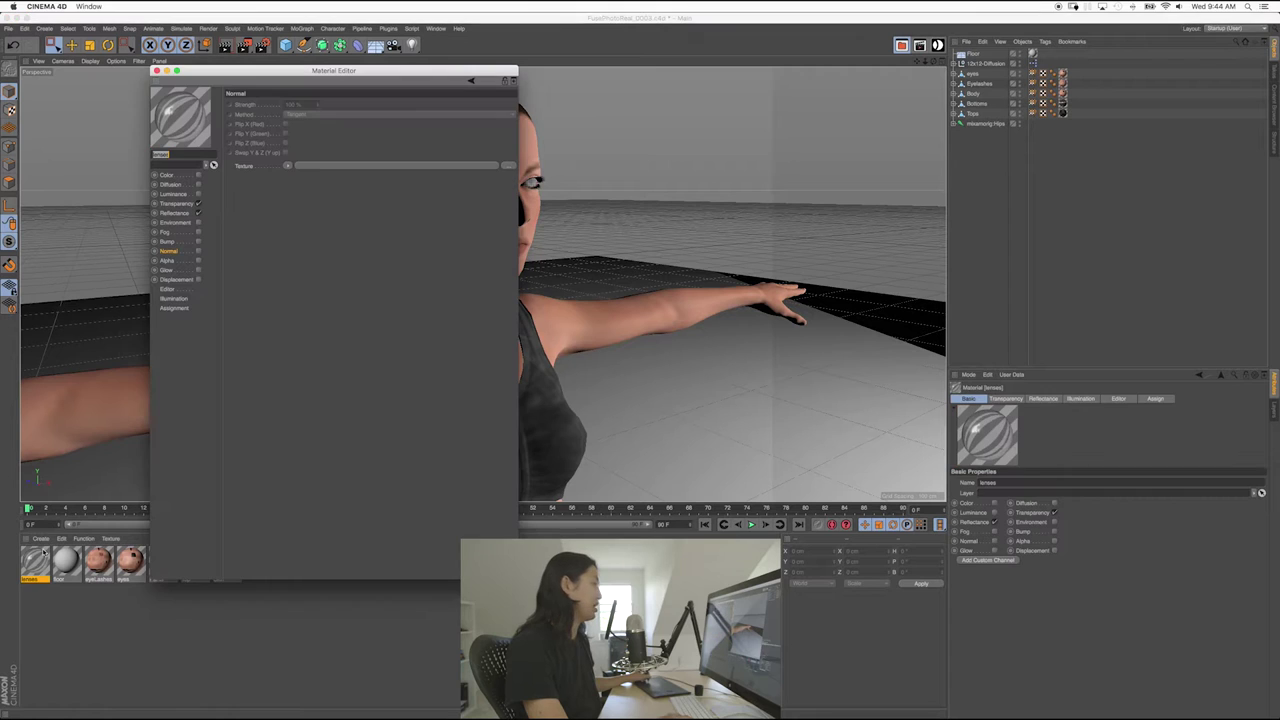
pyautogui.click(180, 204)
pyautogui.click(178, 213)
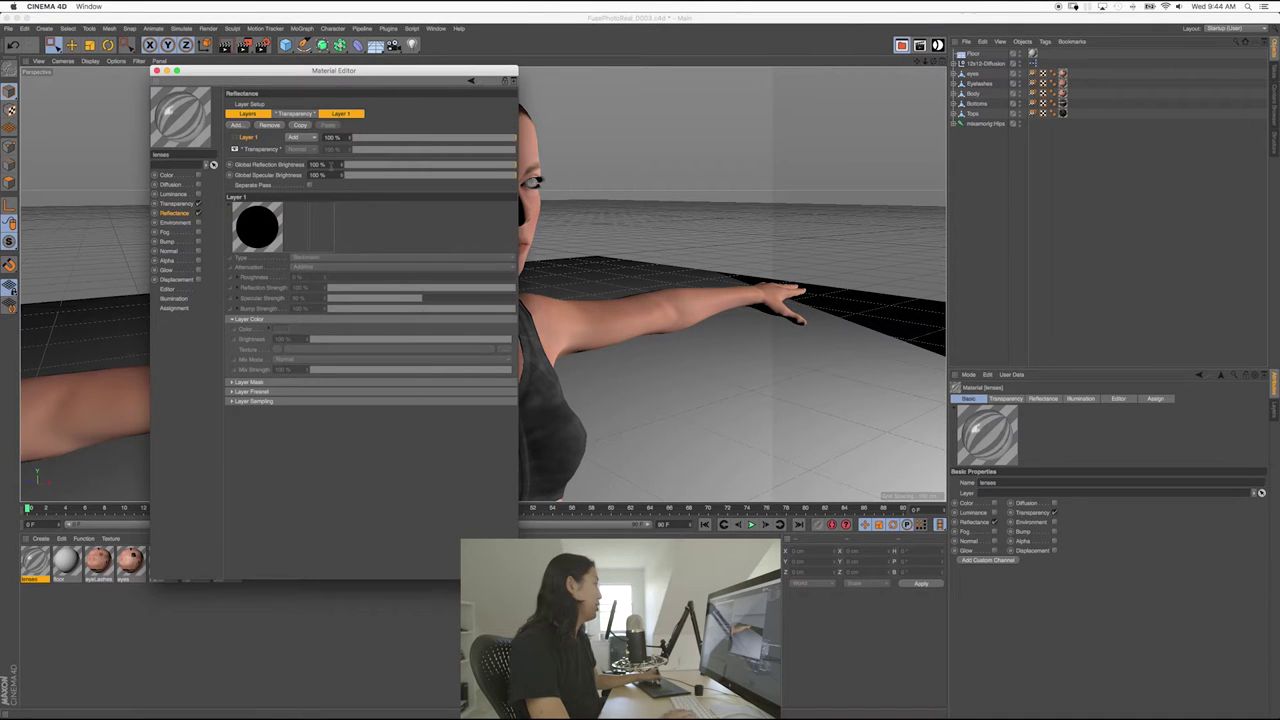
pyautogui.click(262, 149)
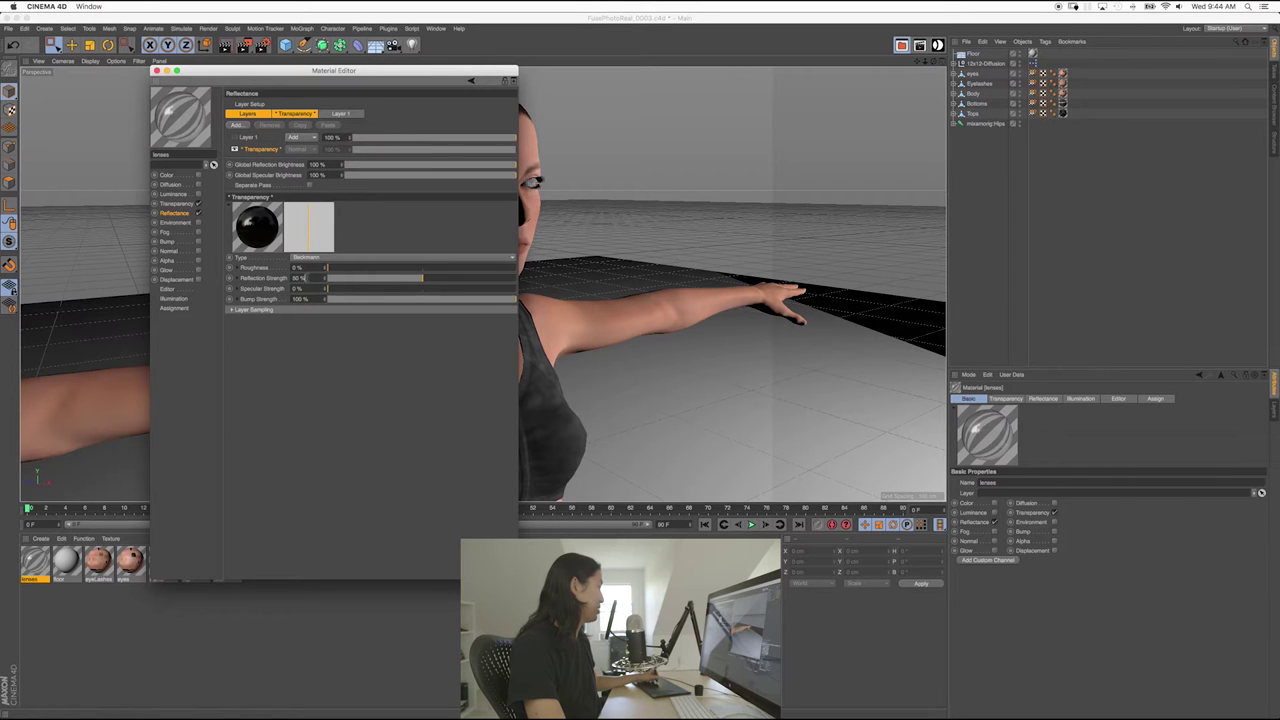
pyautogui.write('25')
pyautogui.press('Return')
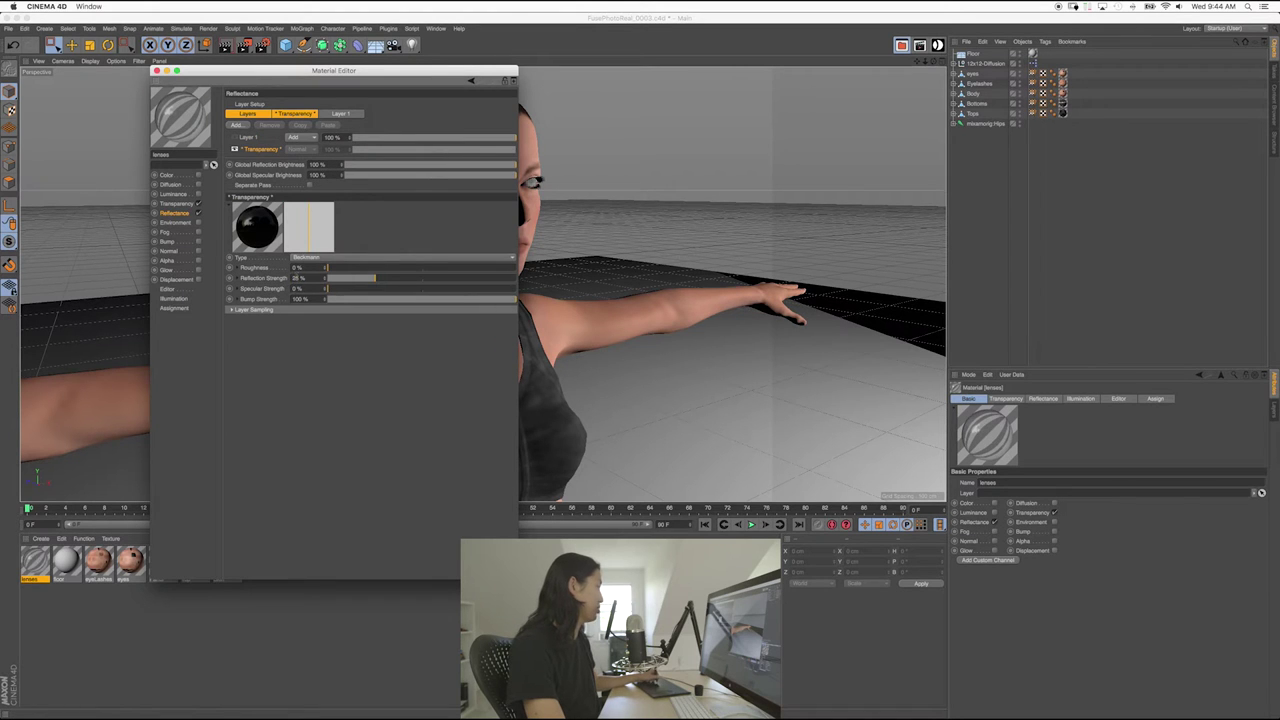
pyautogui.click(156, 71)
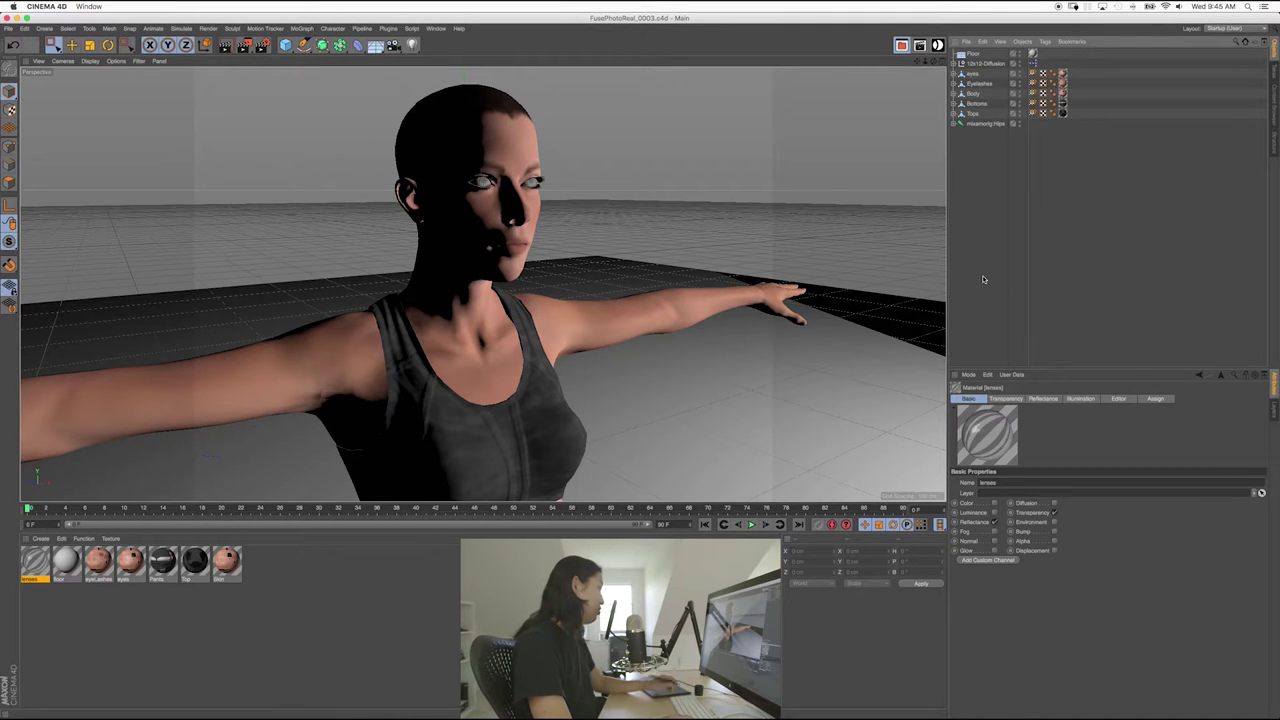
# - Switch off the 12x12-Diffusion light and deselect it
pyautogui.keyDown('alt'); pyautogui.moveTo(492, 232); pyautogui.dragTo(512, 350, button='middle'); pyautogui.keyUp('alt')
pyautogui.moveTo(469, 253)
pyautogui.keyDown('alt'); pyautogui.mouseDown()
pyautogui.moveTo(577, 283)
pyautogui.moveTo(478, 249)
pyautogui.mouseUp(); pyautogui.keyUp('alt')
pyautogui.keyDown('alt'); pyautogui.moveTo(494, 263); pyautogui.dragTo(474, 163, button='middle'); pyautogui.keyUp('alt')
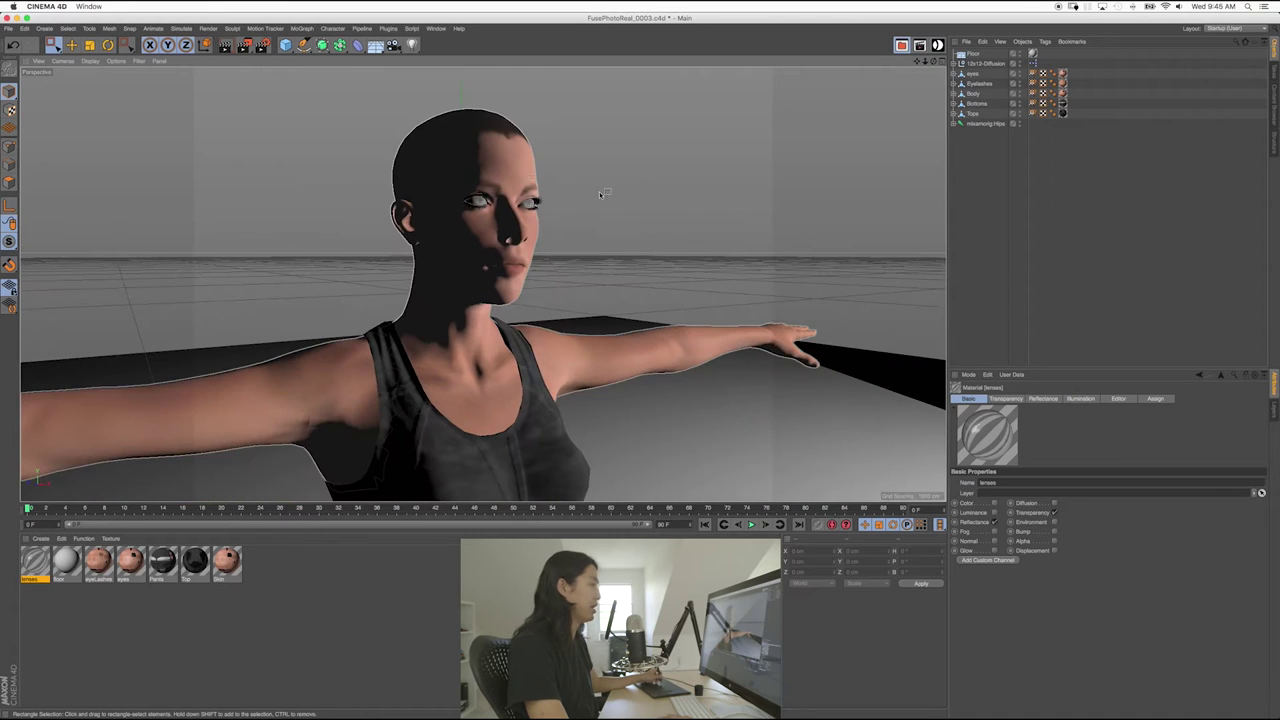
pyautogui.click(982, 63)
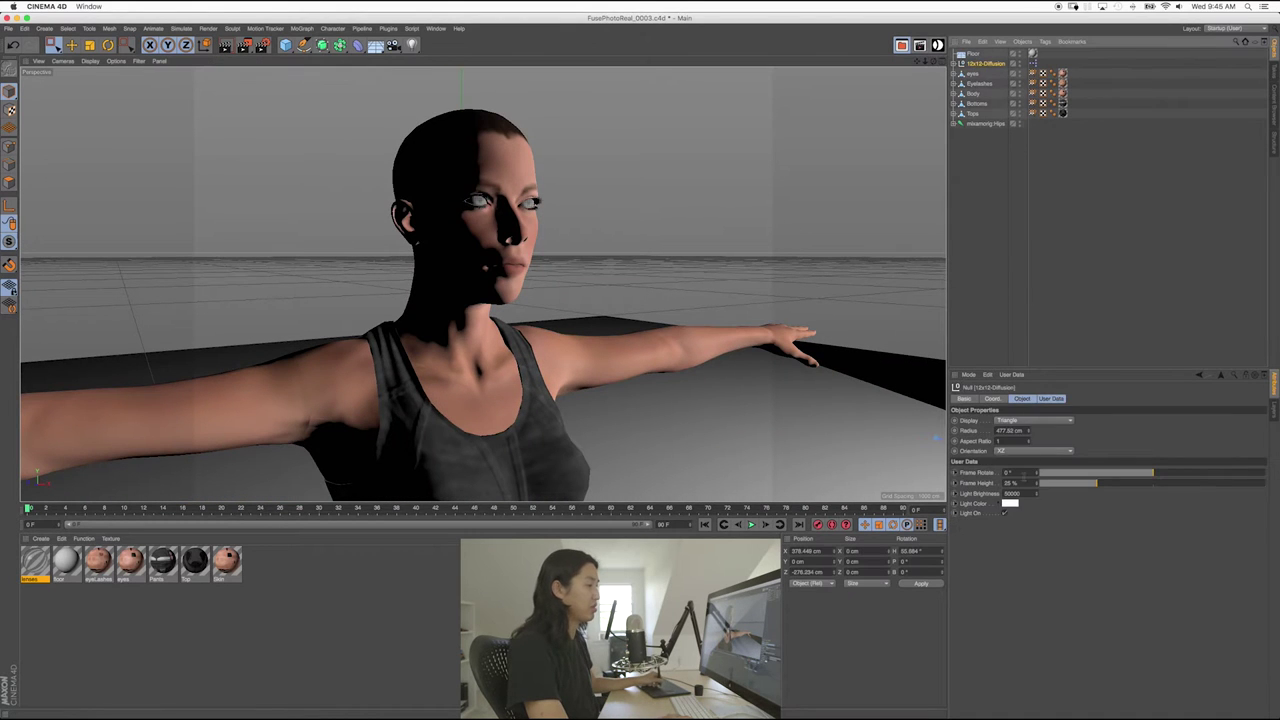
pyautogui.click(1005, 513)
pyautogui.keyDown('alt'); pyautogui.moveTo(492, 358); pyautogui.dragTo(489, 290, button='middle'); pyautogui.keyUp('alt')
pyautogui.keyDown('alt'); pyautogui.moveTo(489, 290); pyautogui.dragTo(415, 301); pyautogui.keyUp('alt')
pyautogui.keyDown('alt'); pyautogui.moveTo(470, 300); pyautogui.dragTo(420, 300, button='right'); pyautogui.keyUp('alt')
pyautogui.keyDown('alt'); pyautogui.moveTo(420, 300); pyautogui.dragTo(440, 312); pyautogui.keyUp('alt')
pyautogui.keyDown('alt'); pyautogui.moveTo(424, 307); pyautogui.dragTo(467, 307, button='middle'); pyautogui.keyUp('alt')
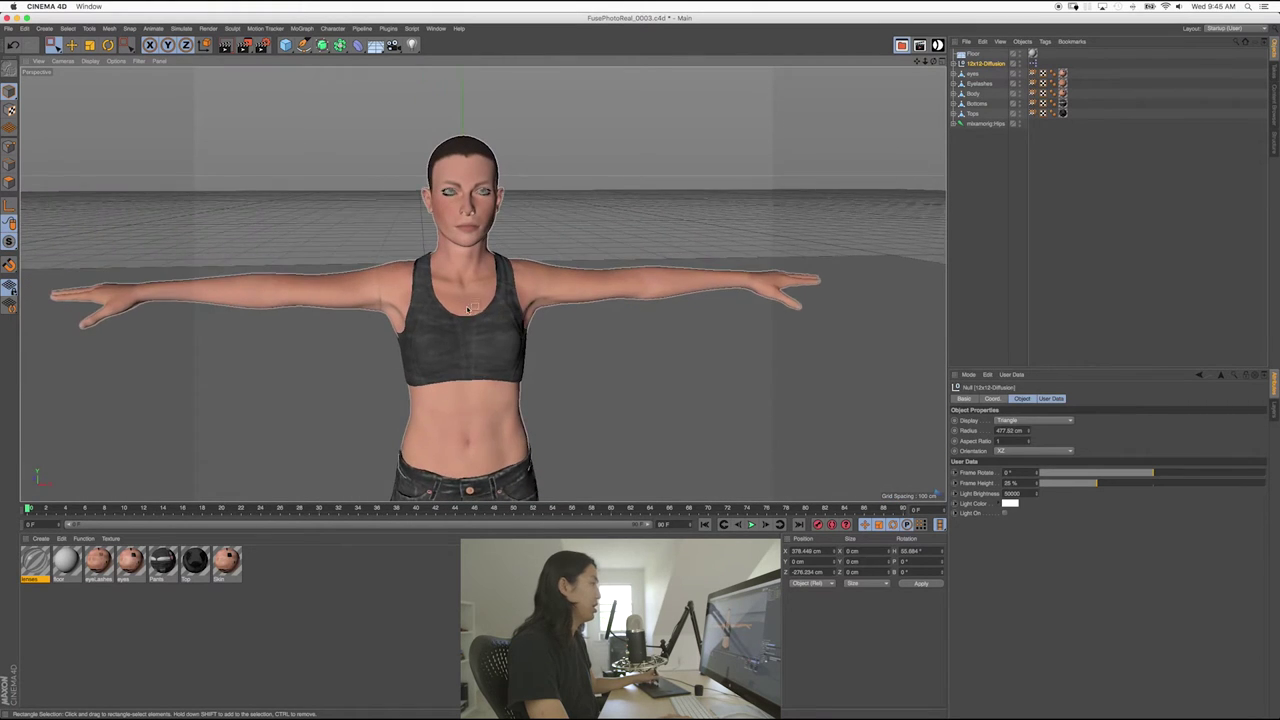
pyautogui.keyDown('alt'); pyautogui.moveTo(470, 305); pyautogui.dragTo(510, 305); pyautogui.keyUp('alt')
pyautogui.click(980, 253)
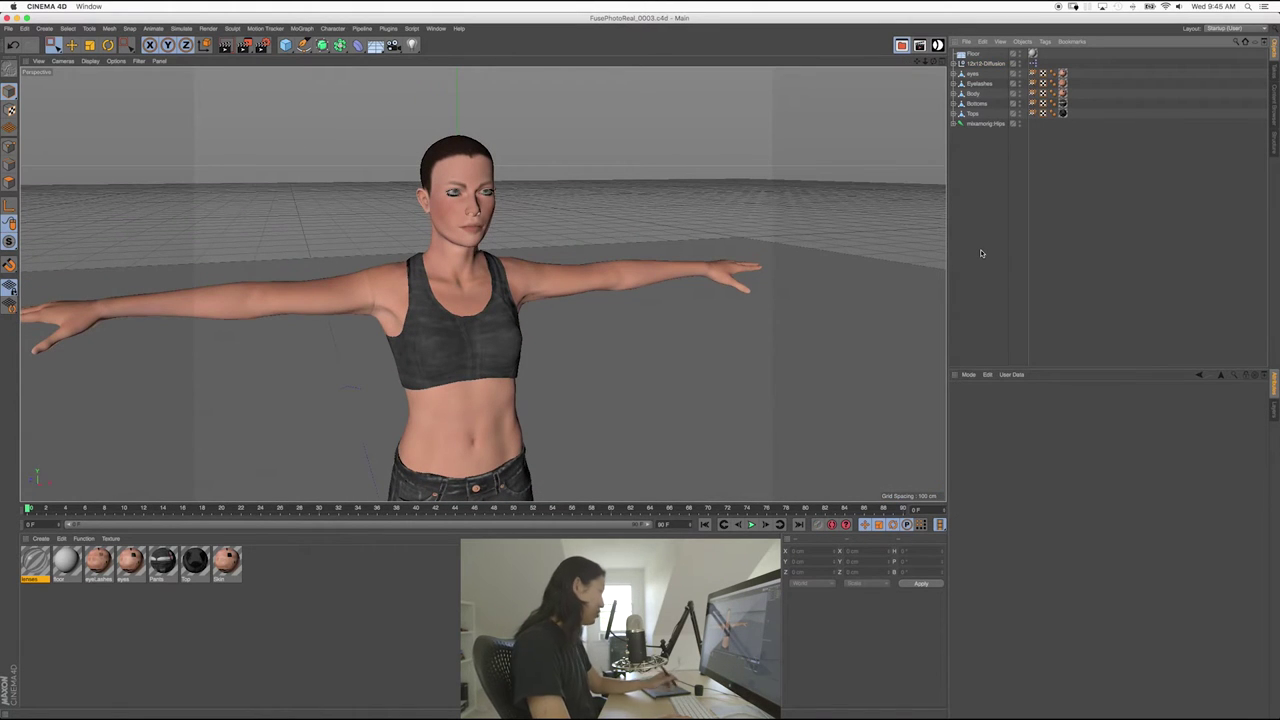
# - Switch the Body mesh to polygon editing and select the polygons on the front and crown of the dark hair area with Live Selection
pyautogui.click(955, 94)
pyautogui.click(974, 94)
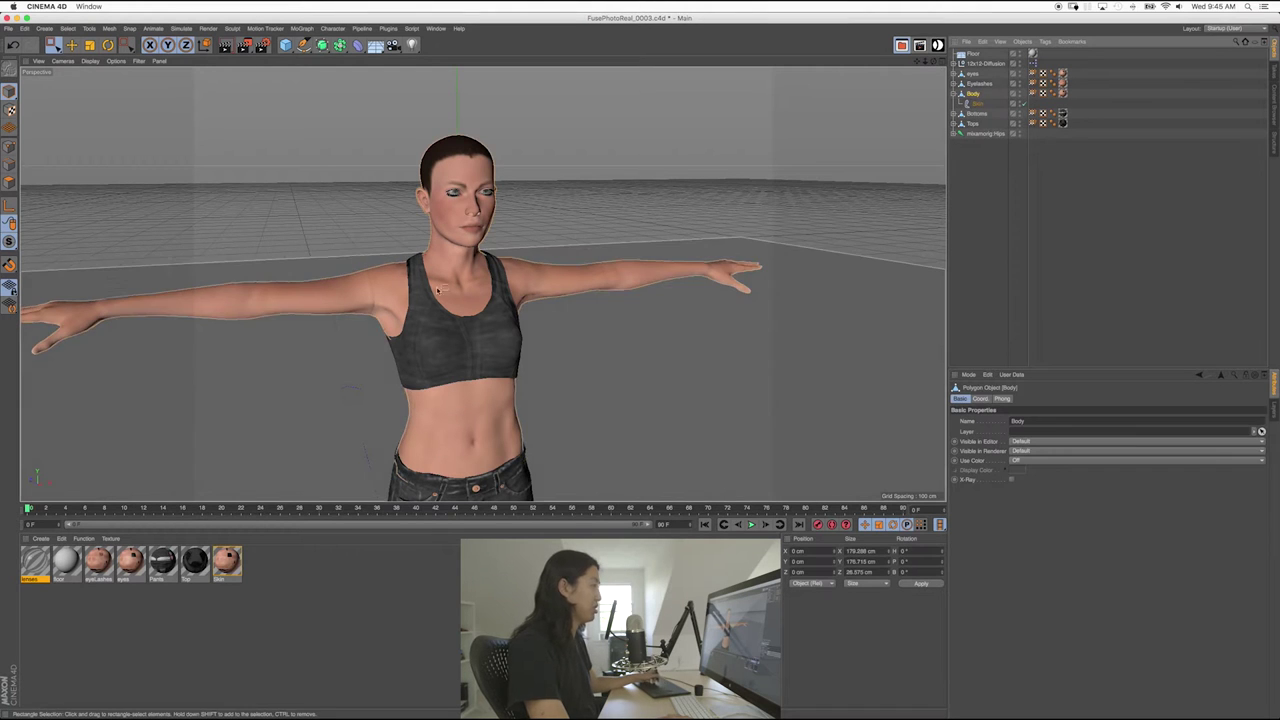
pyautogui.keyDown('alt'); pyautogui.moveTo(440, 170); pyautogui.dragTo(449, 244, button='middle'); pyautogui.keyUp('alt')
pyautogui.scroll(10, 449, 244)
pyautogui.moveTo(449, 244)
pyautogui.keyDown('alt'); pyautogui.mouseDown()
pyautogui.moveTo(488, 282)
pyautogui.moveTo(455, 254)
pyautogui.mouseUp(); pyautogui.keyUp('alt')
pyautogui.press('Return')
pyautogui.press('Return')
pyautogui.press('Return')
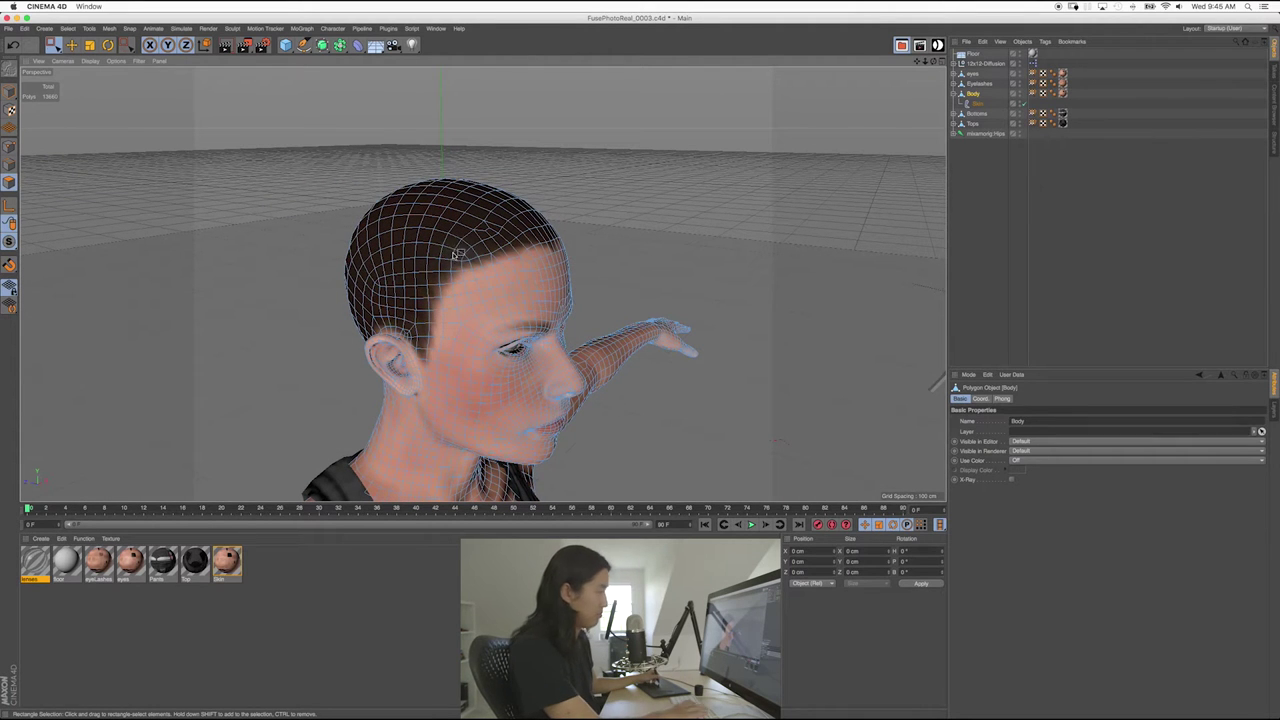
pyautogui.press('9')
pyautogui.moveTo(455, 254)
pyautogui.keyDown('alt'); pyautogui.mouseDown()
pyautogui.moveTo(377, 292)
pyautogui.moveTo(306, 251)
pyautogui.moveTo(140, 235)
pyautogui.moveTo(491, 249)
pyautogui.moveTo(460, 285)
pyautogui.moveTo(472, 290)
pyautogui.moveTo(432, 295)
pyautogui.moveTo(508, 266)
pyautogui.moveTo(455, 245)
pyautogui.moveTo(415, 270)
pyautogui.moveTo(426, 300)
pyautogui.moveTo(397, 268)
pyautogui.moveTo(529, 268)
pyautogui.mouseUp(); pyautogui.keyUp('alt')
pyautogui.click(457, 286)
pyautogui.click(513, 292)
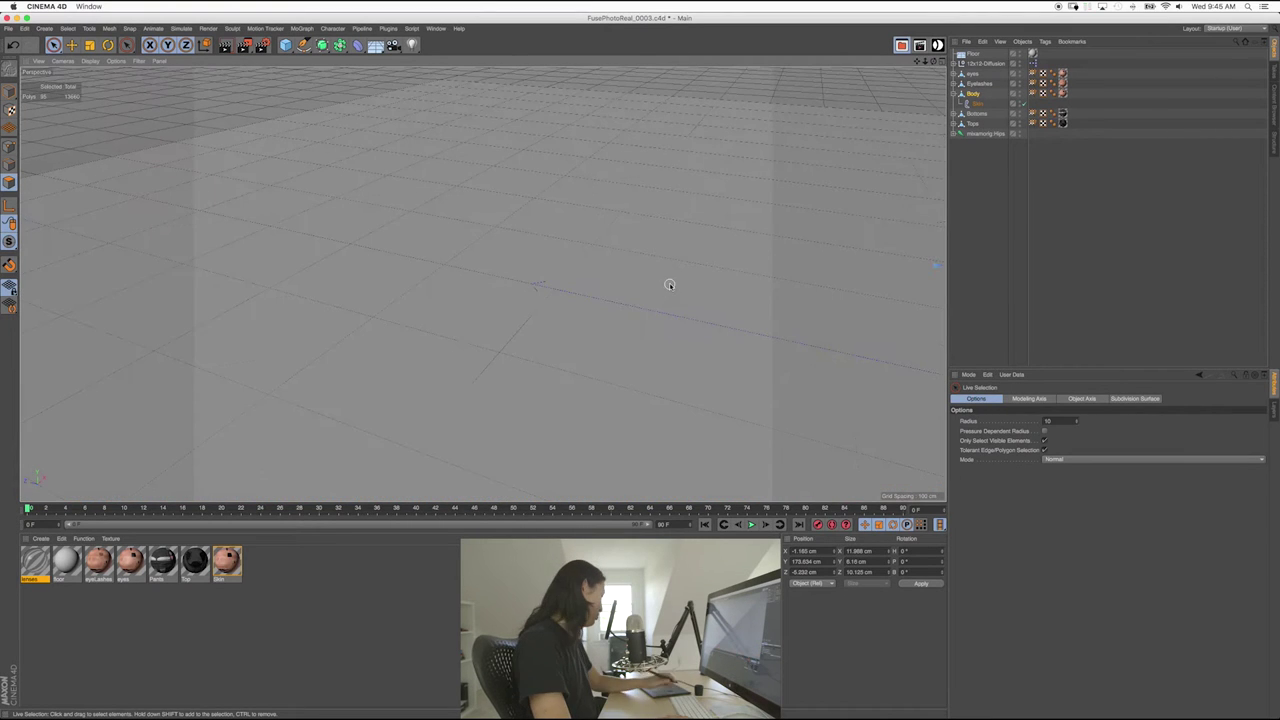
# - Extend the polygon selection over the figure's right side and the back of the scalp
pyautogui.press('s')
pyautogui.keyDown('alt'); pyautogui.moveTo(359, 346); pyautogui.dragTo(430, 234, button='middle'); pyautogui.keyUp('alt')
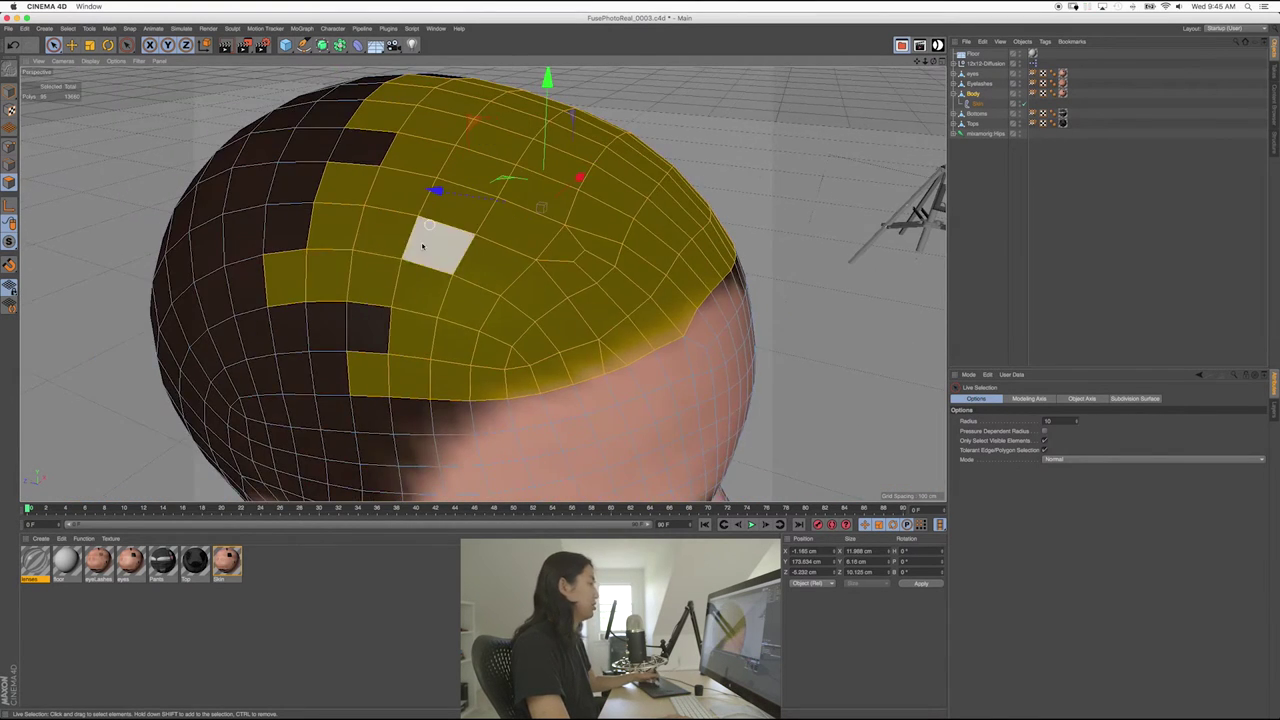
pyautogui.keyDown('alt'); pyautogui.moveTo(430, 234); pyautogui.dragTo(470, 222); pyautogui.keyUp('alt')
pyautogui.keyDown('alt'); pyautogui.moveTo(470, 222); pyautogui.dragTo(415, 290, button='right'); pyautogui.keyUp('alt')
pyautogui.moveTo(415, 290)
pyautogui.keyDown('alt'); pyautogui.mouseDown()
pyautogui.moveTo(432, 274)
pyautogui.moveTo(466, 297)
pyautogui.moveTo(438, 374)
pyautogui.moveTo(357, 381)
pyautogui.moveTo(415, 345)
pyautogui.moveTo(385, 250)
pyautogui.moveTo(400, 220)
pyautogui.moveTo(345, 295)
pyautogui.moveTo(350, 325)
pyautogui.moveTo(330, 340)
pyautogui.moveTo(336, 388)
pyautogui.mouseUp(); pyautogui.keyUp('alt')
pyautogui.keyDown('alt'); pyautogui.moveTo(346, 376); pyautogui.dragTo(440, 332, button='middle'); pyautogui.keyUp('alt')
pyautogui.moveTo(410, 314)
pyautogui.keyDown('alt'); pyautogui.mouseDown()
pyautogui.moveTo(474, 303)
pyautogui.moveTo(485, 316)
pyautogui.moveTo(485, 339)
pyautogui.moveTo(432, 398)
pyautogui.moveTo(428, 360)
pyautogui.moveTo(466, 282)
pyautogui.moveTo(472, 186)
pyautogui.moveTo(426, 224)
pyautogui.moveTo(402, 322)
pyautogui.moveTo(416, 358)
pyautogui.moveTo(424, 344)
pyautogui.mouseUp(); pyautogui.keyUp('alt')
pyautogui.moveTo(431, 290)
pyautogui.keyDown('alt'); pyautogui.mouseDown()
pyautogui.moveTo(504, 307)
pyautogui.moveTo(609, 291)
pyautogui.moveTo(485, 297)
pyautogui.moveTo(499, 344)
pyautogui.moveTo(520, 268)
pyautogui.moveTo(460, 360)
pyautogui.moveTo(425, 316)
pyautogui.moveTo(418, 348)
pyautogui.moveTo(448, 385)
pyautogui.moveTo(400, 338)
pyautogui.moveTo(388, 258)
pyautogui.moveTo(440, 202)
pyautogui.moveTo(529, 222)
pyautogui.moveTo(502, 184)
pyautogui.moveTo(470, 187)
pyautogui.mouseUp(); pyautogui.keyUp('alt')
pyautogui.keyDown('alt'); pyautogui.moveTo(485, 224); pyautogui.dragTo(471, 246, button='middle'); pyautogui.keyUp('alt')
pyautogui.keyDown('alt'); pyautogui.moveTo(471, 246); pyautogui.dragTo(440, 256); pyautogui.keyUp('alt')
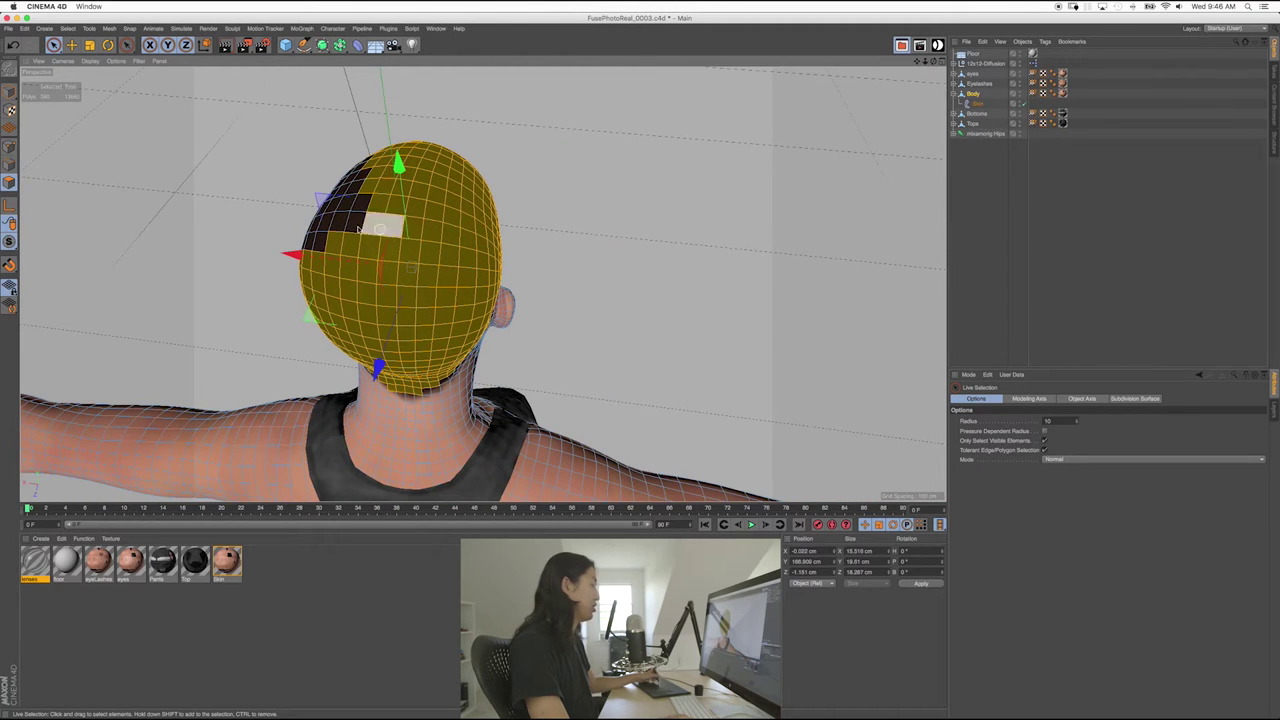
# - Undo the accidental selection change and add the polygons at the back left of the head to the scalp selection
pyautogui.keyDown('alt'); pyautogui.moveTo(356, 256); pyautogui.dragTo(443, 280, button='middle'); pyautogui.keyUp('alt')
pyautogui.keyDown('alt'); pyautogui.moveTo(443, 280); pyautogui.dragTo(499, 265); pyautogui.keyUp('alt')
pyautogui.moveTo(477, 365)
pyautogui.mouseDown()
pyautogui.moveTo(489, 376)
pyautogui.moveTo(485, 357)
pyautogui.mouseUp()
pyautogui.press('super+z')
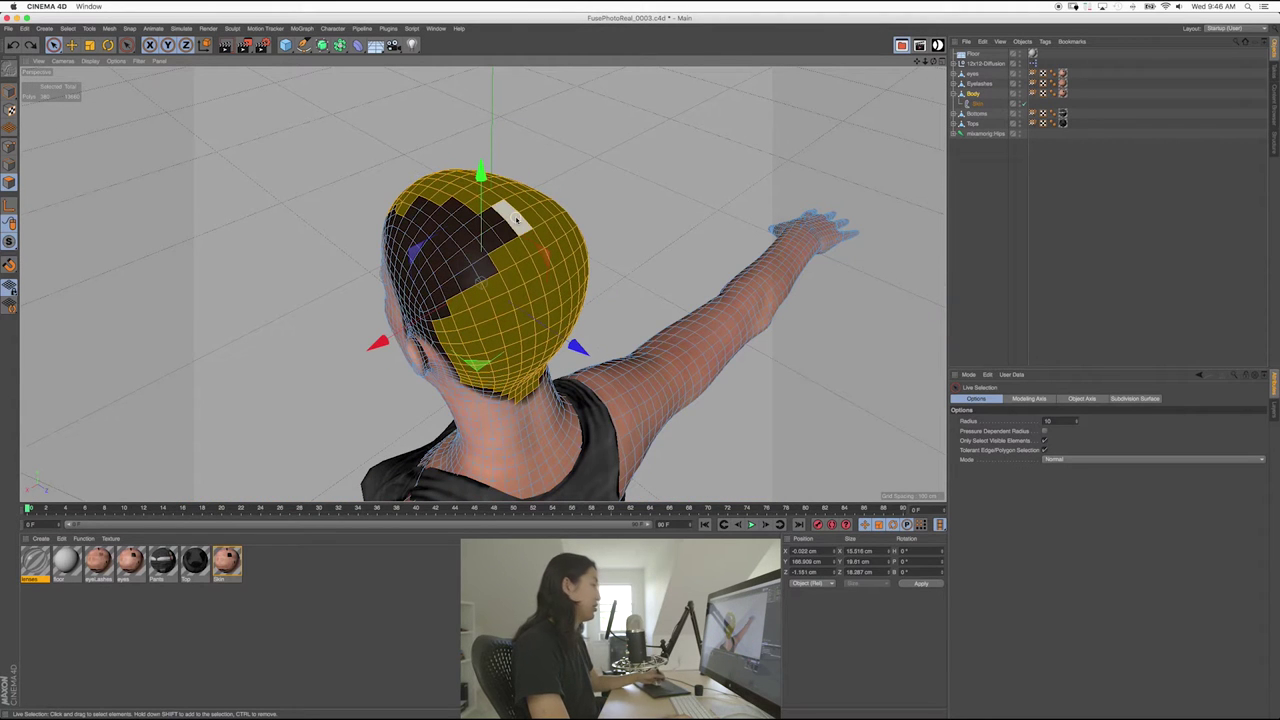
pyautogui.moveTo(430, 207)
pyautogui.keyDown('shift'); pyautogui.mouseDown()
pyautogui.moveTo(496, 228)
pyautogui.moveTo(470, 258)
pyautogui.moveTo(418, 208)
pyautogui.moveTo(438, 278)
pyautogui.mouseUp(); pyautogui.keyUp('shift')
pyautogui.keyDown('alt'); pyautogui.moveTo(439, 279); pyautogui.dragTo(500, 246, button='middle'); pyautogui.keyUp('alt')
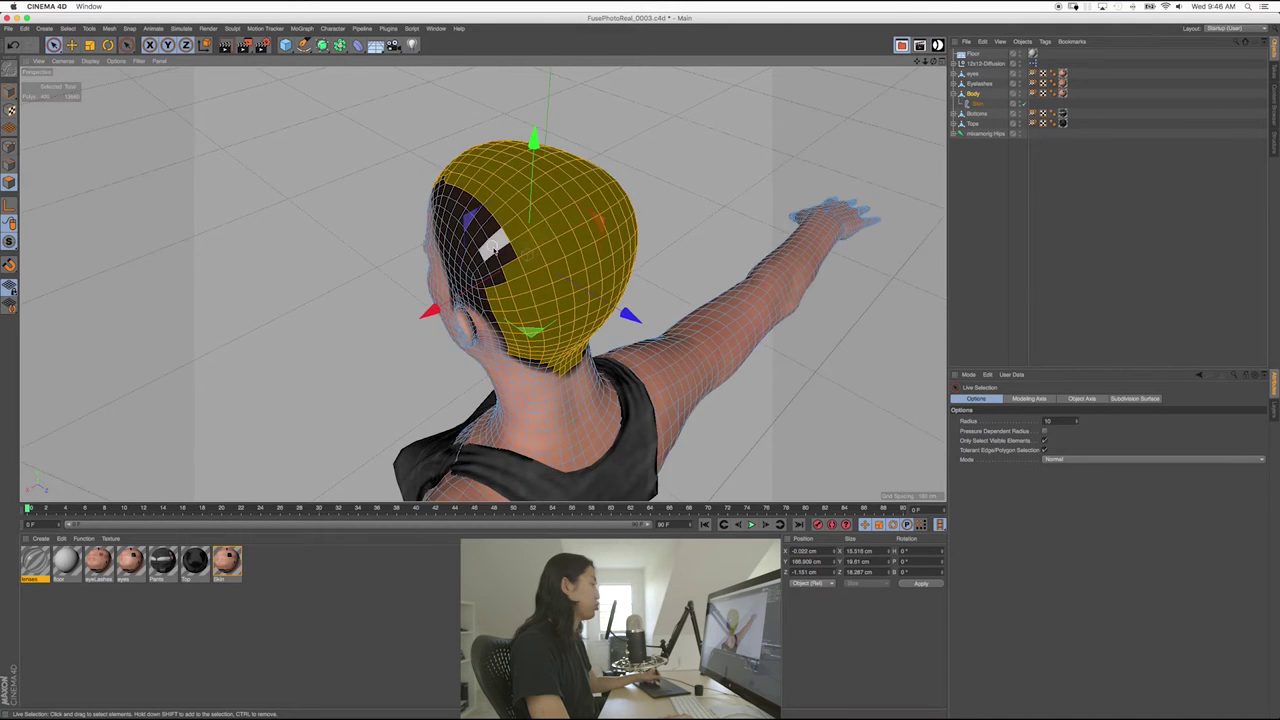
# - Complete the scalp selection with the polygons on the figure's left side, along the hairline and around the ear
pyautogui.keyDown('alt'); pyautogui.moveTo(500, 246); pyautogui.dragTo(476, 288); pyautogui.keyUp('alt')
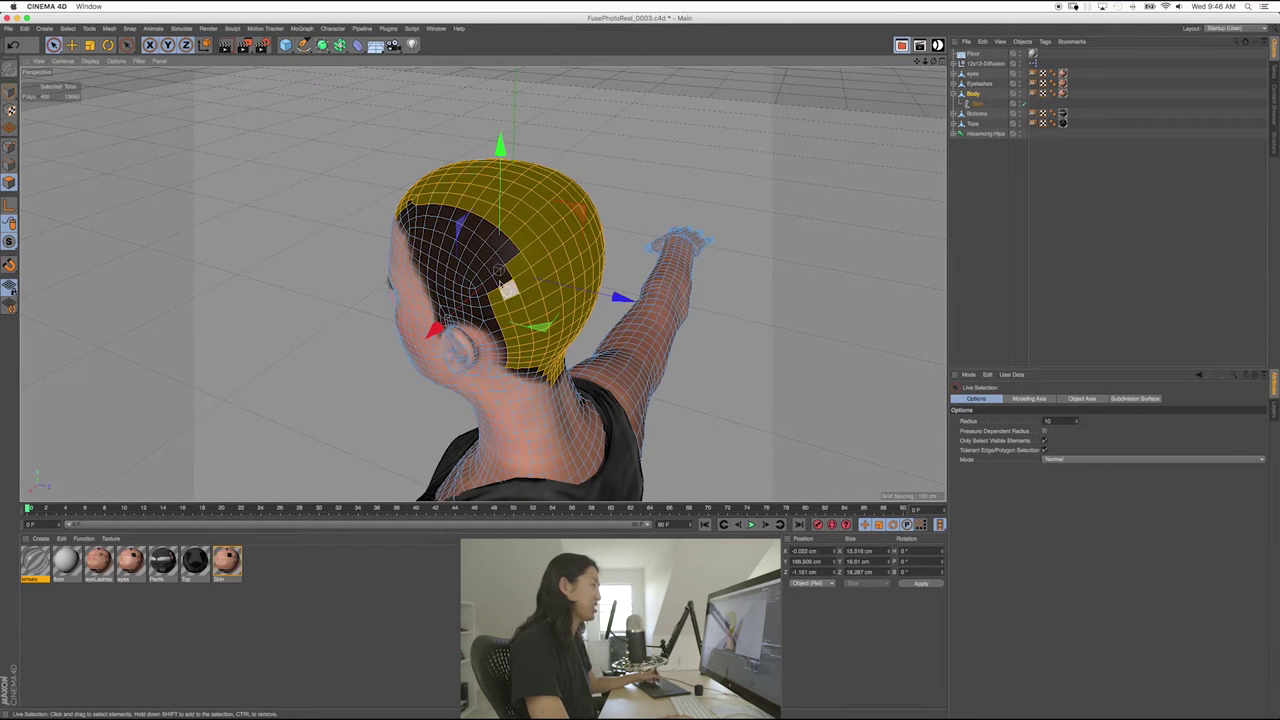
pyautogui.keyDown('alt'); pyautogui.moveTo(478, 252); pyautogui.dragTo(523, 251); pyautogui.keyUp('alt')
pyautogui.moveTo(449, 197)
pyautogui.mouseDown()
pyautogui.moveTo(406, 201)
pyautogui.moveTo(519, 295)
pyautogui.moveTo(475, 286)
pyautogui.mouseUp()
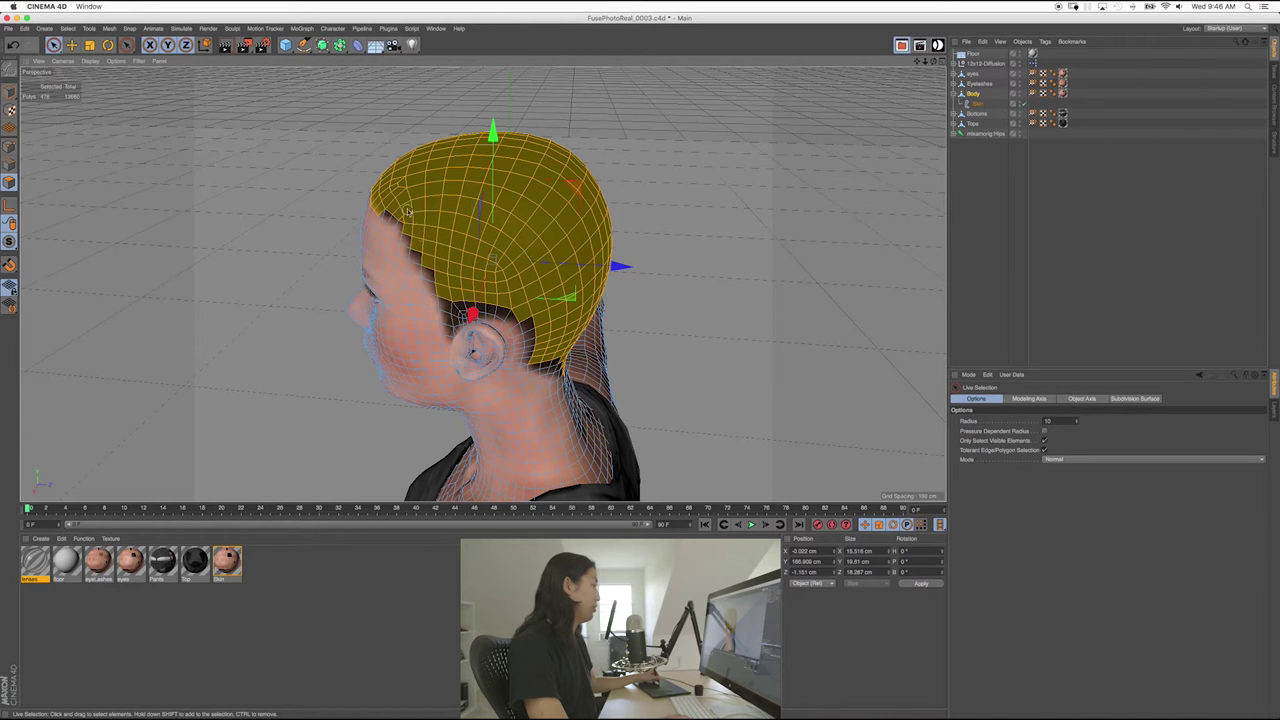
pyautogui.keyDown('alt'); pyautogui.moveTo(453, 224); pyautogui.dragTo(497, 205); pyautogui.keyUp('alt')
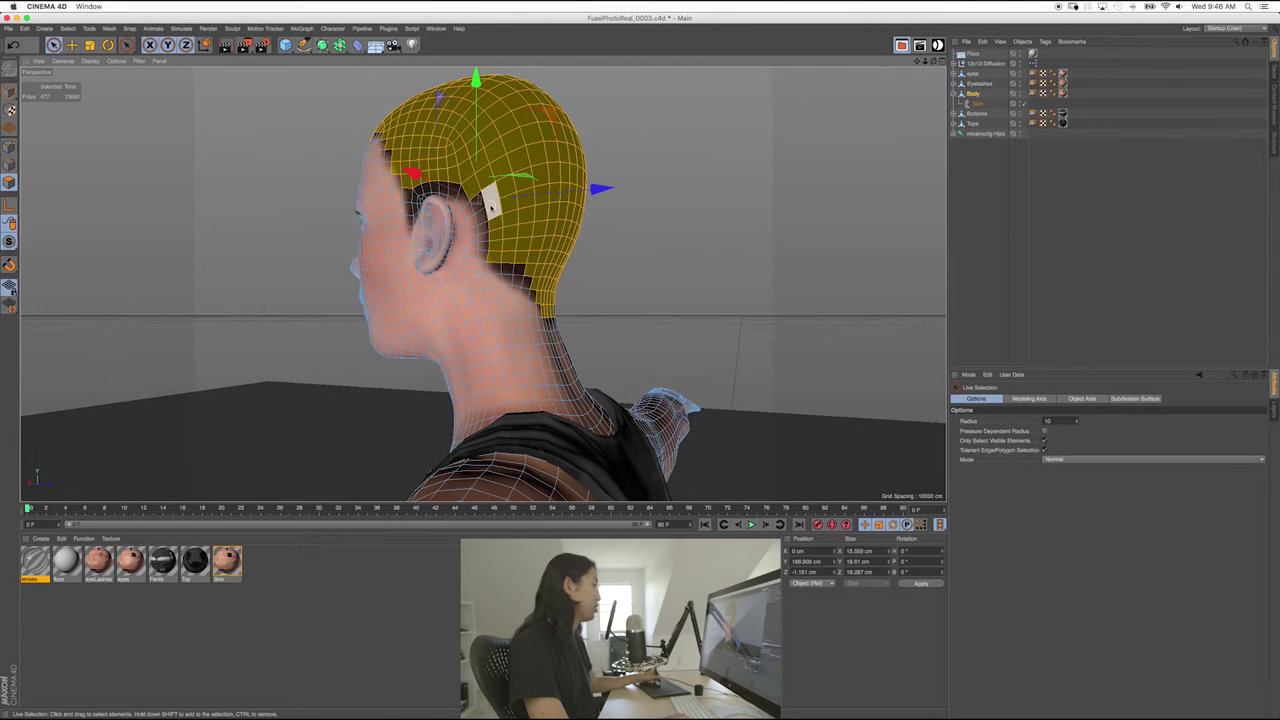
pyautogui.keyDown('alt'); pyautogui.moveTo(484, 190); pyautogui.dragTo(505, 214); pyautogui.keyUp('alt')
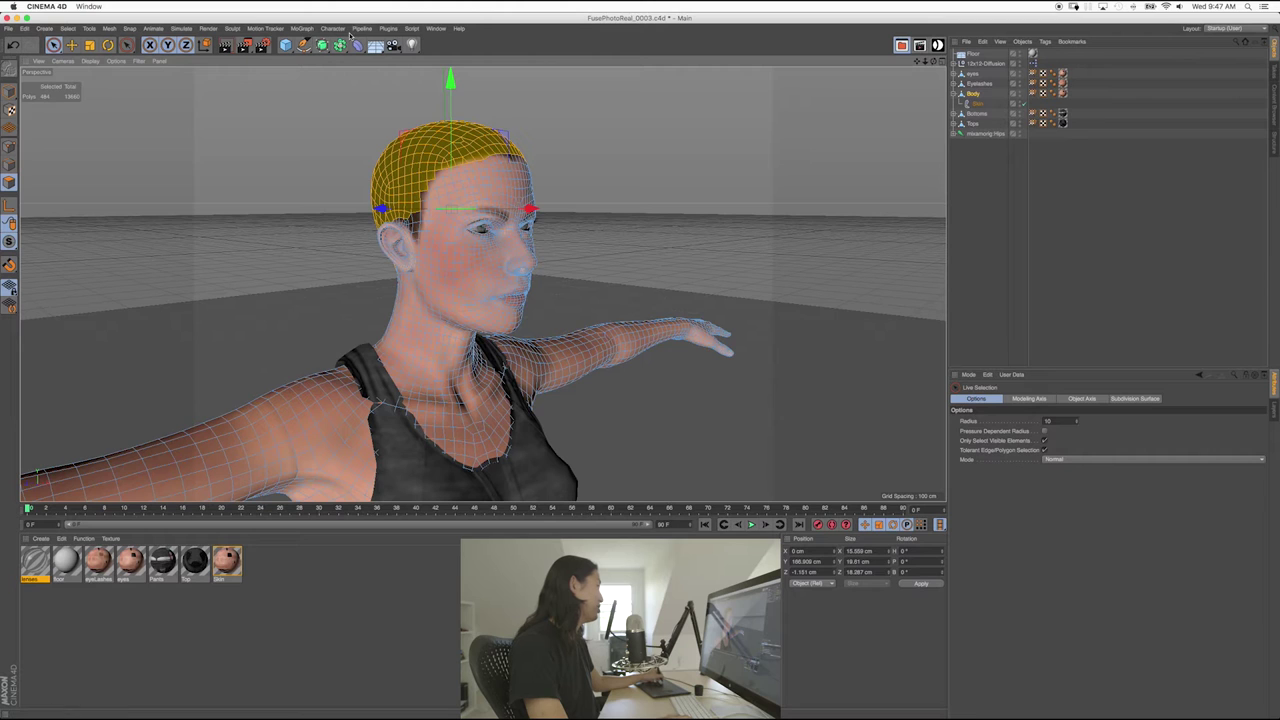
# - Add a Hair object to the selected scalp polygons
pyautogui.click(330, 28)
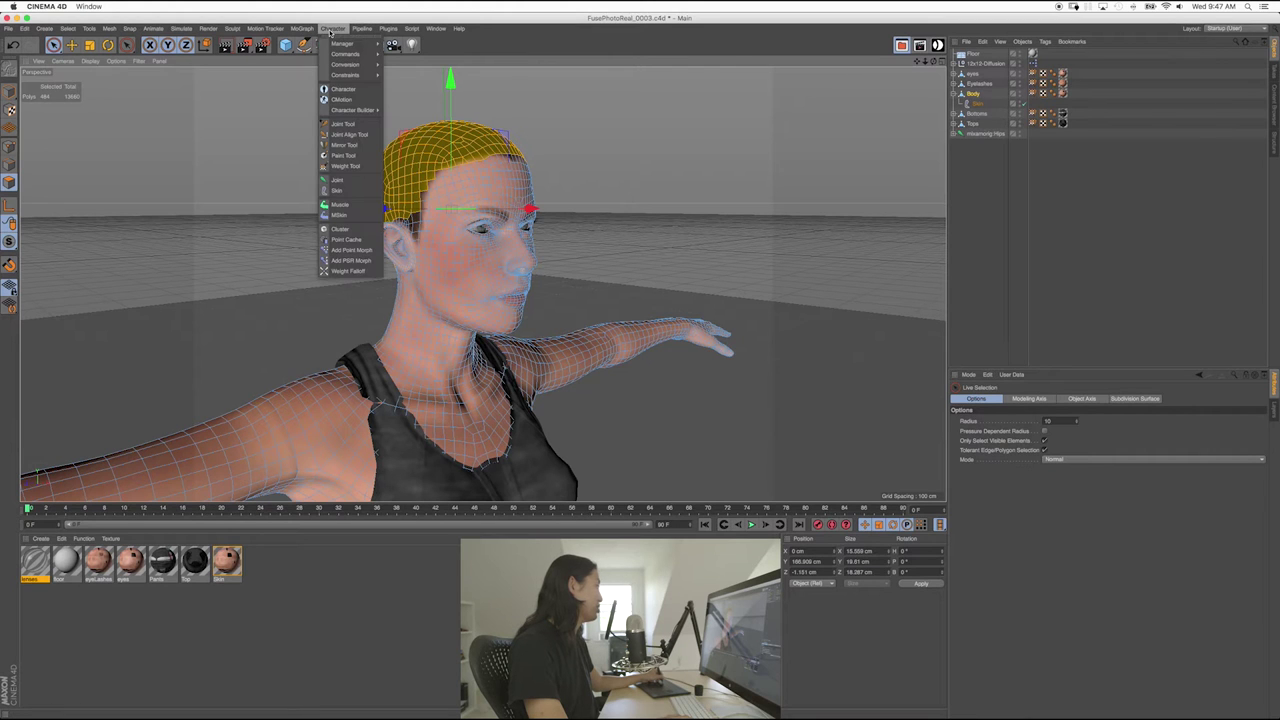
pyautogui.moveTo(271, 28)
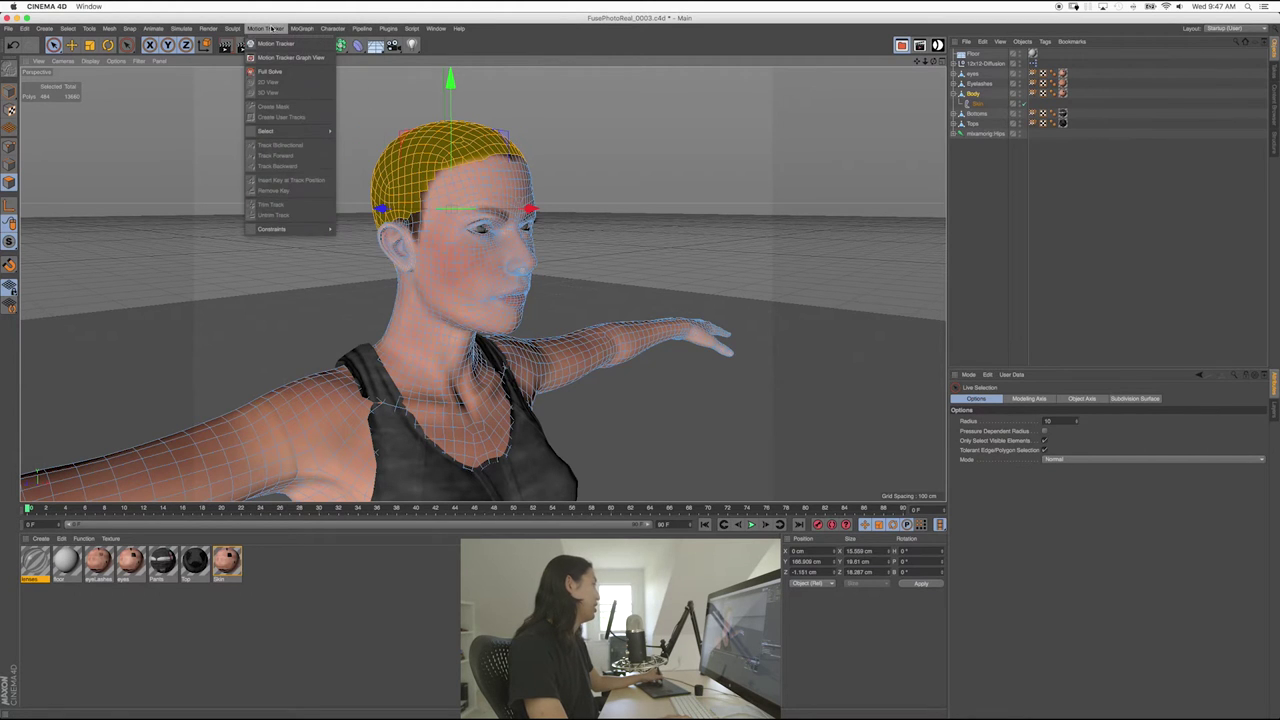
pyautogui.moveTo(347, 28)
pyautogui.moveTo(181, 28)
pyautogui.moveTo(201, 116)
pyautogui.moveTo(199, 92)
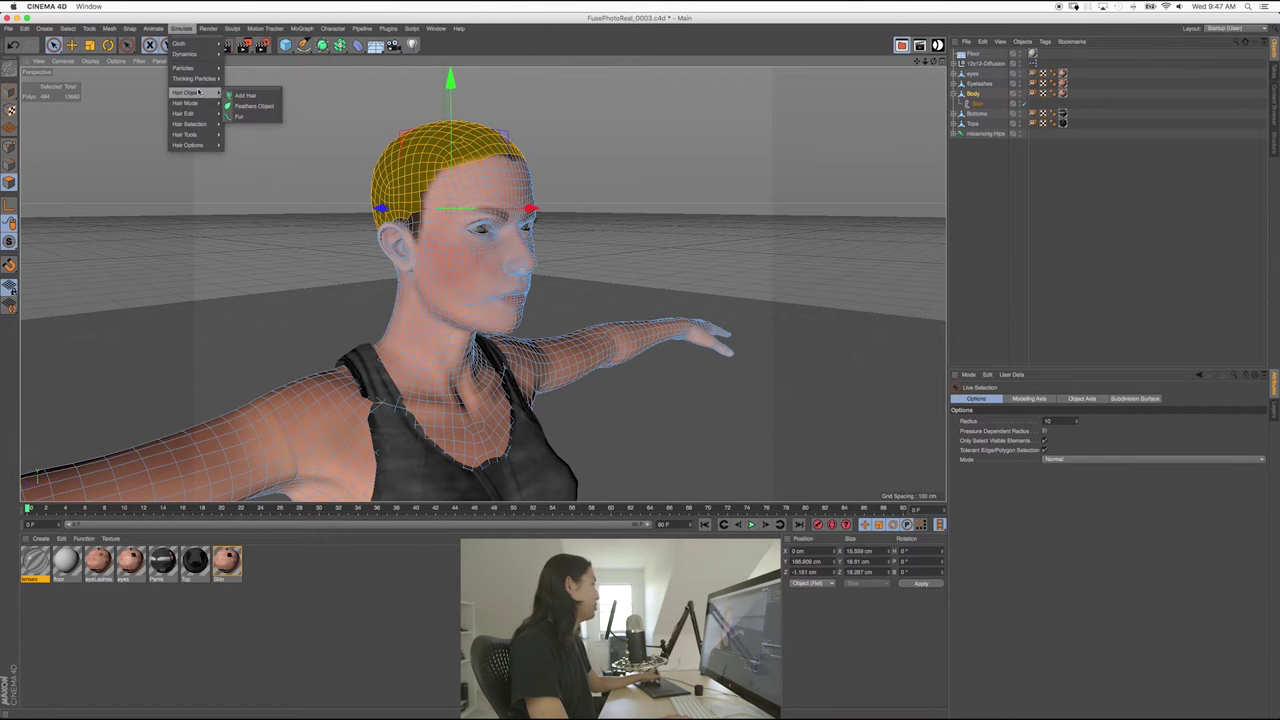
pyautogui.click(252, 96)
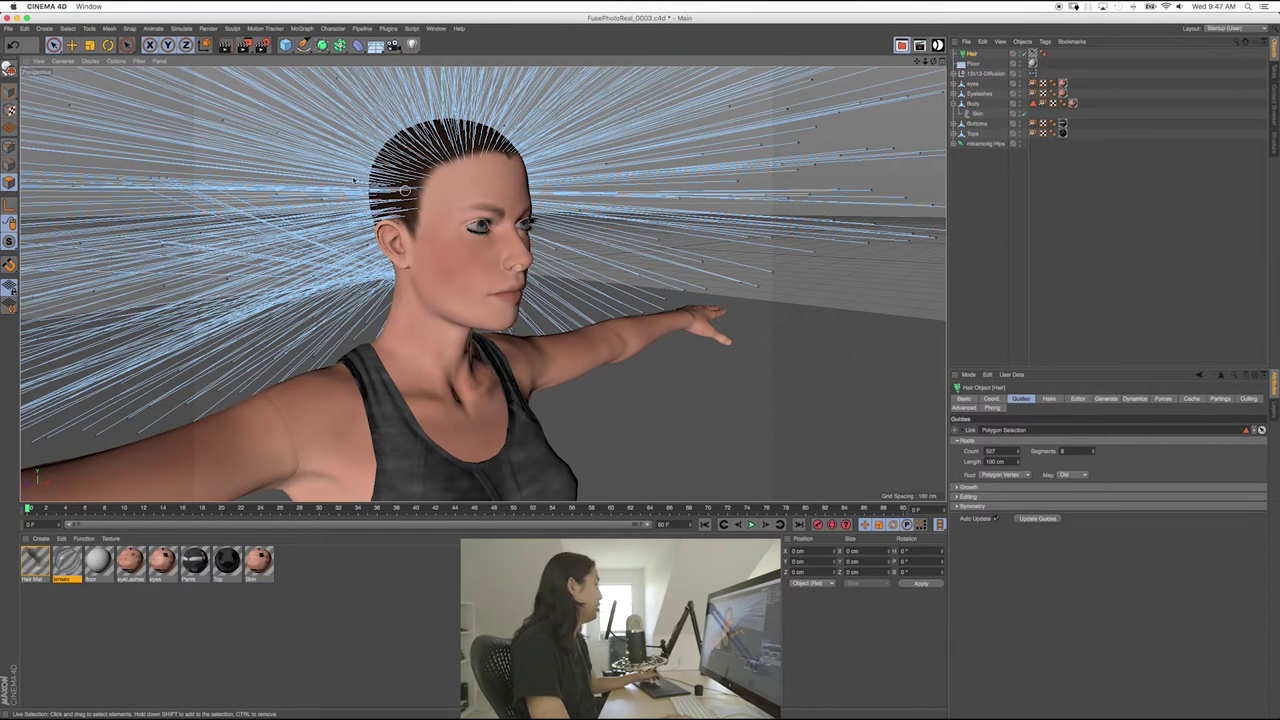
# - Return to model mode, deselect the hair and render the full figure with its new hair to the Picture Viewer
pyautogui.click(9, 94)
pyautogui.keyDown('alt'); pyautogui.moveTo(524, 244); pyautogui.dragTo(403, 236, button='right'); pyautogui.keyUp('alt')
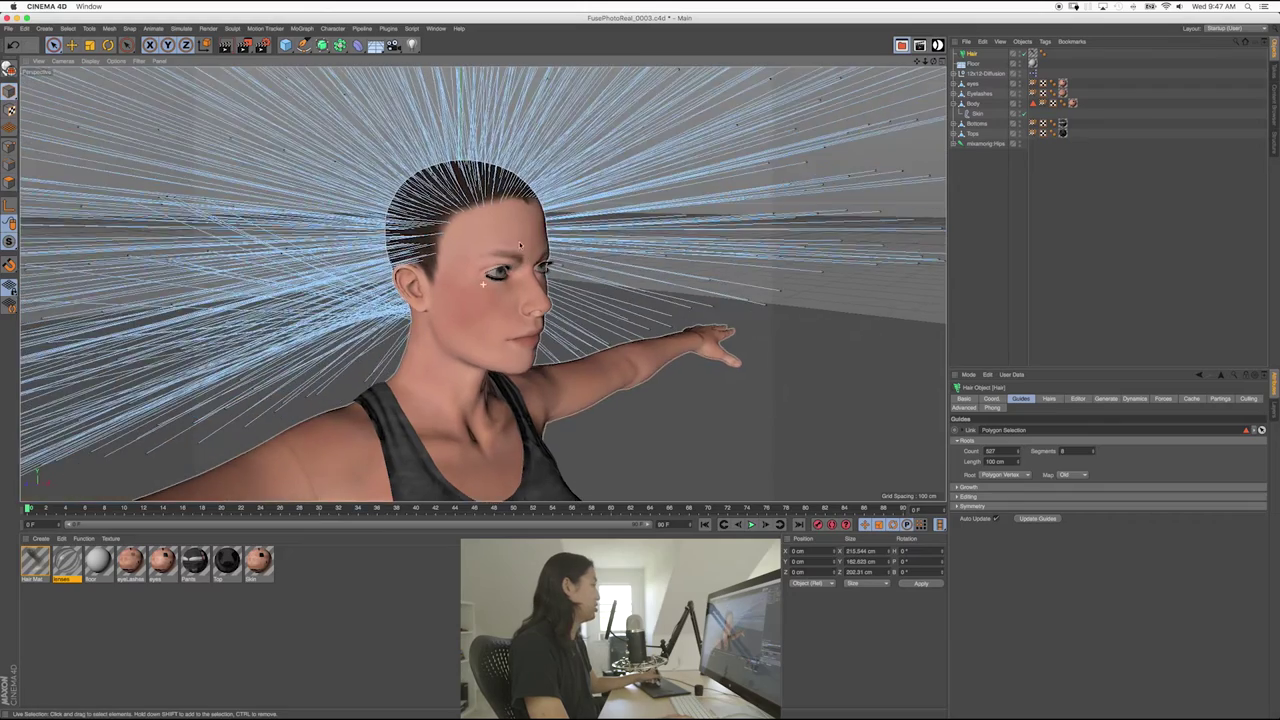
pyautogui.keyDown('alt'); pyautogui.moveTo(524, 246); pyautogui.dragTo(502, 260, button='middle'); pyautogui.keyUp('alt')
pyautogui.keyDown('alt'); pyautogui.moveTo(510, 286); pyautogui.dragTo(512, 264); pyautogui.keyUp('alt')
pyautogui.keyDown('alt'); pyautogui.moveTo(512, 264); pyautogui.dragTo(507, 226, button='middle'); pyautogui.keyUp('alt')
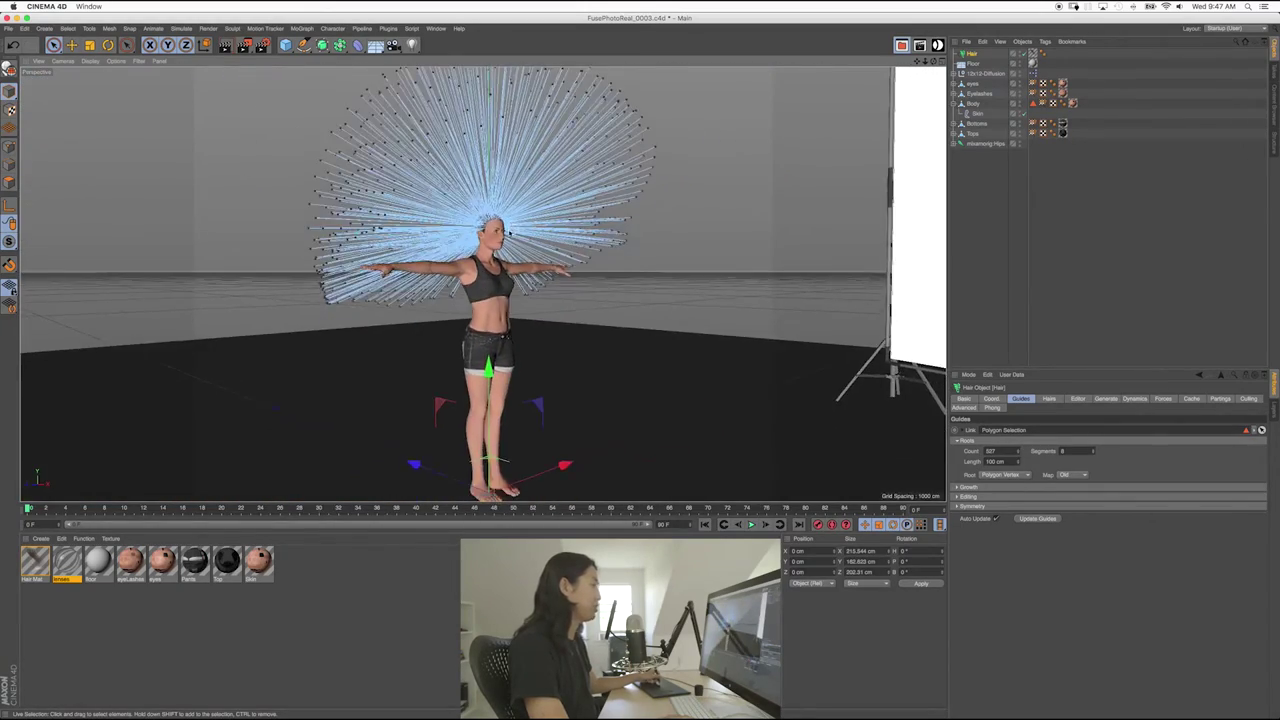
pyautogui.keyDown('alt'); pyautogui.moveTo(507, 226); pyautogui.dragTo(474, 230, button='right'); pyautogui.keyUp('alt')
pyautogui.keyDown('alt'); pyautogui.moveTo(500, 232); pyautogui.dragTo(494, 246, button='middle'); pyautogui.keyUp('alt')
pyautogui.click(980, 302)
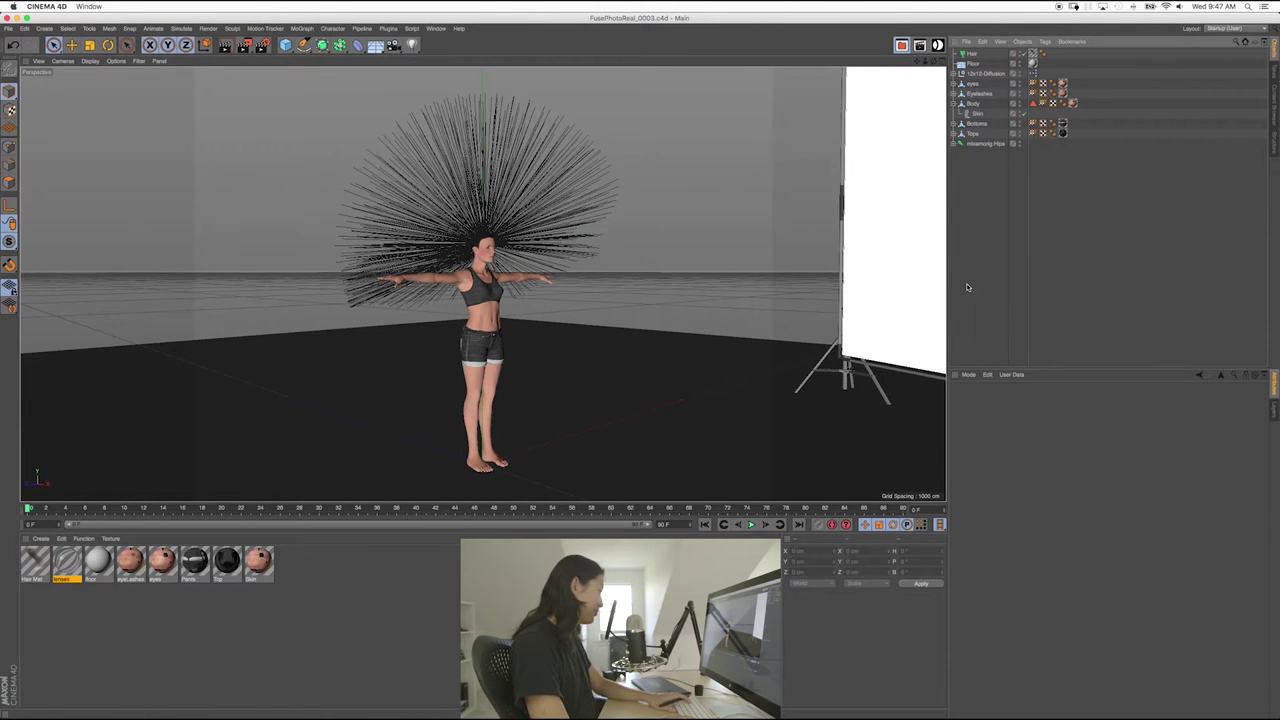
pyautogui.hotkey('shift', 'r')
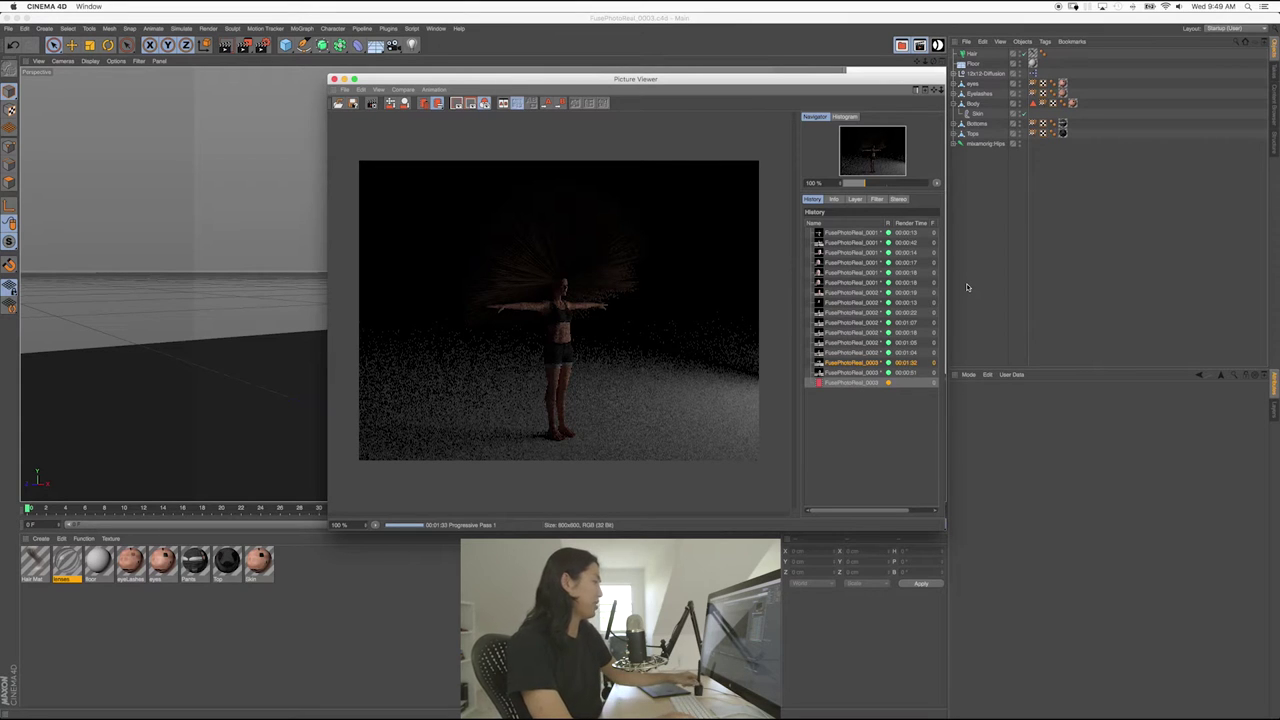
# - Stop the full-figure hair render and confirm the interruption
pyautogui.click(967, 287)
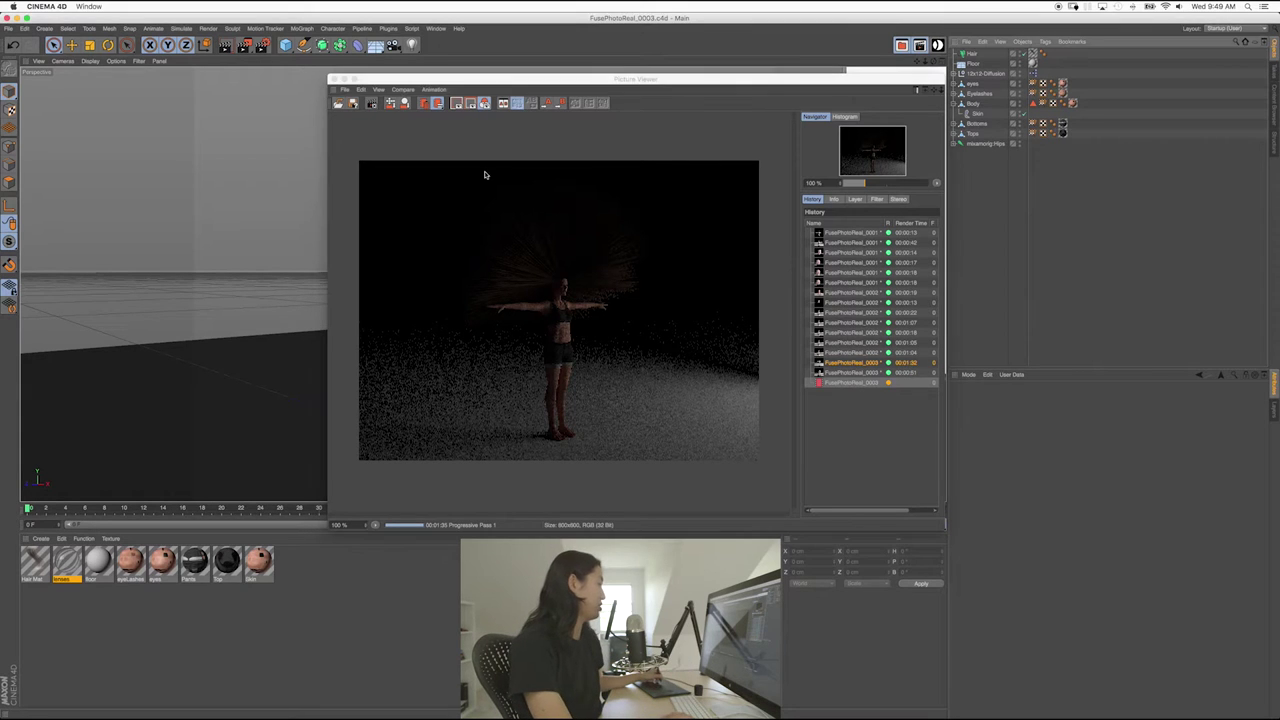
pyautogui.click(400, 120)
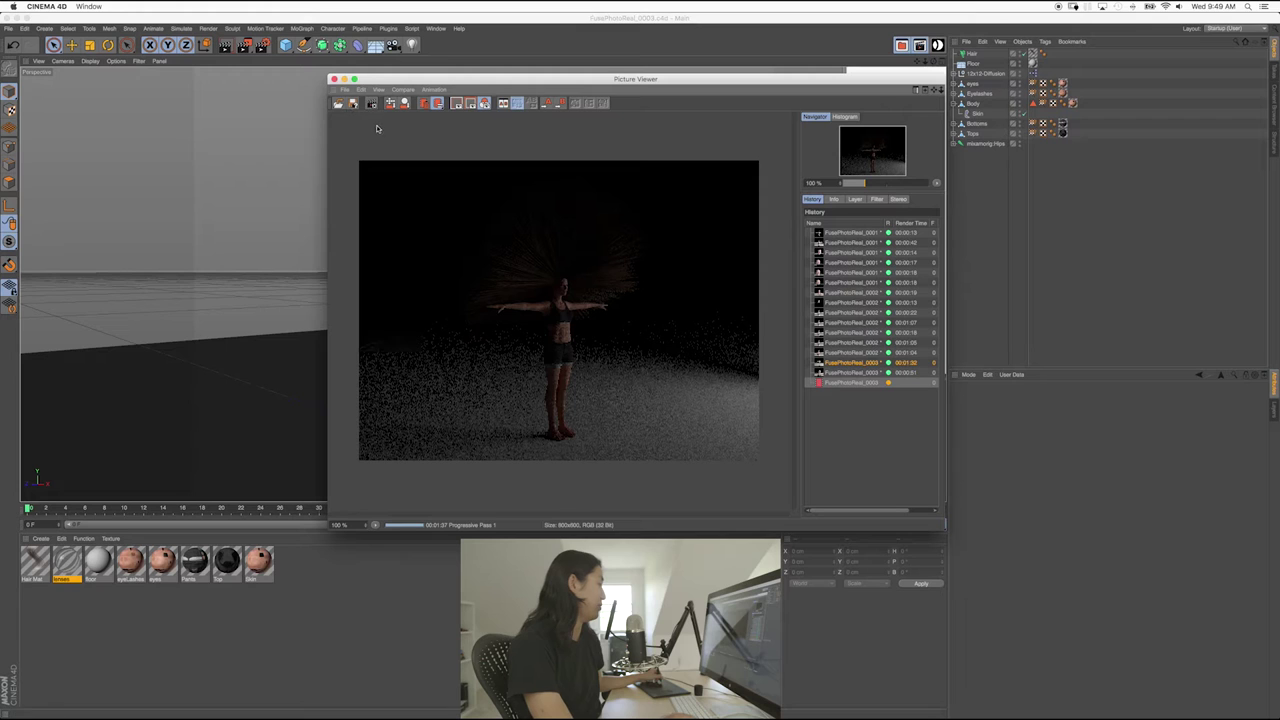
pyautogui.click(371, 104)
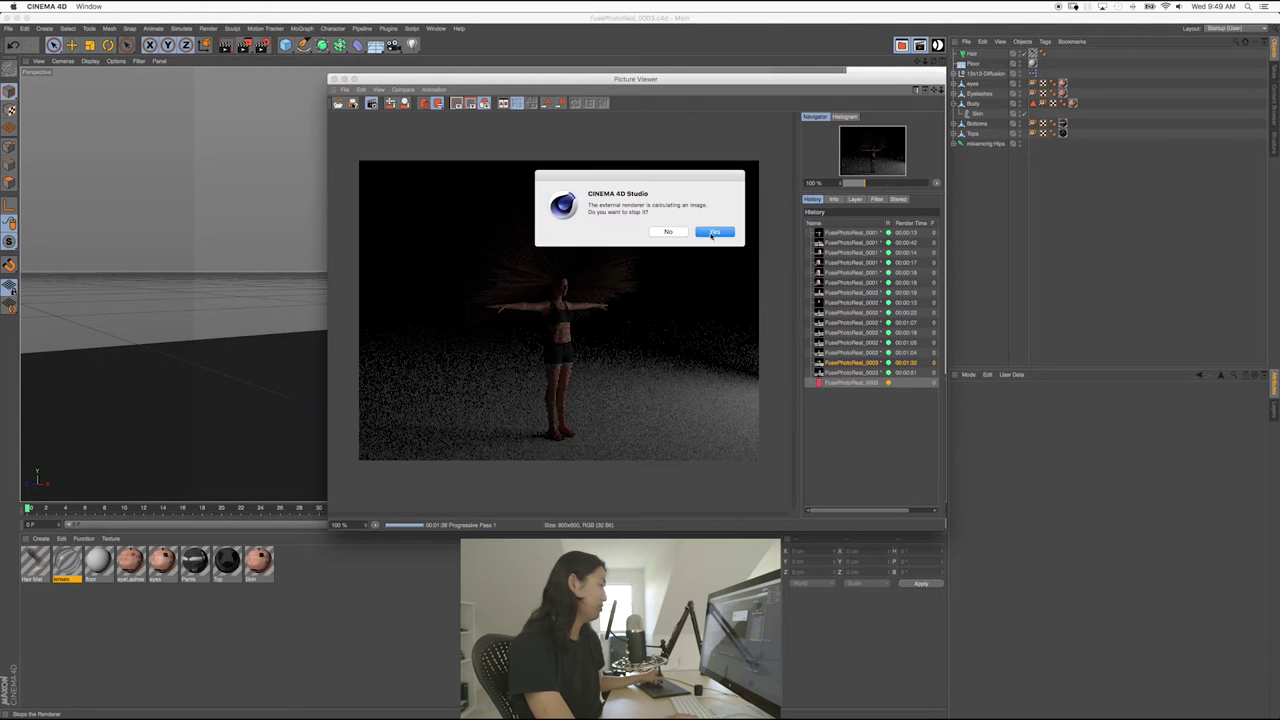
pyautogui.click(711, 234)
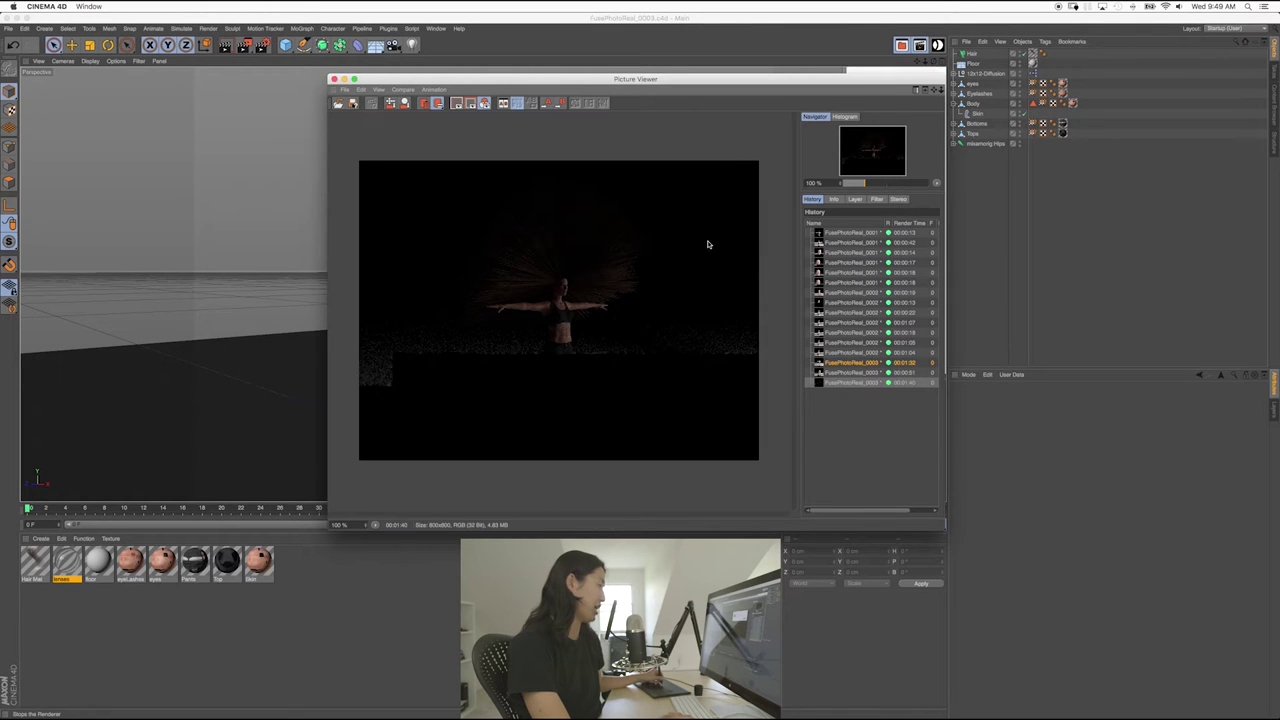
# - Close the stopped render's viewer, change the Light Brightness of the diffusion light and deselect it
pyautogui.click(334, 78)
pyautogui.click(977, 74)
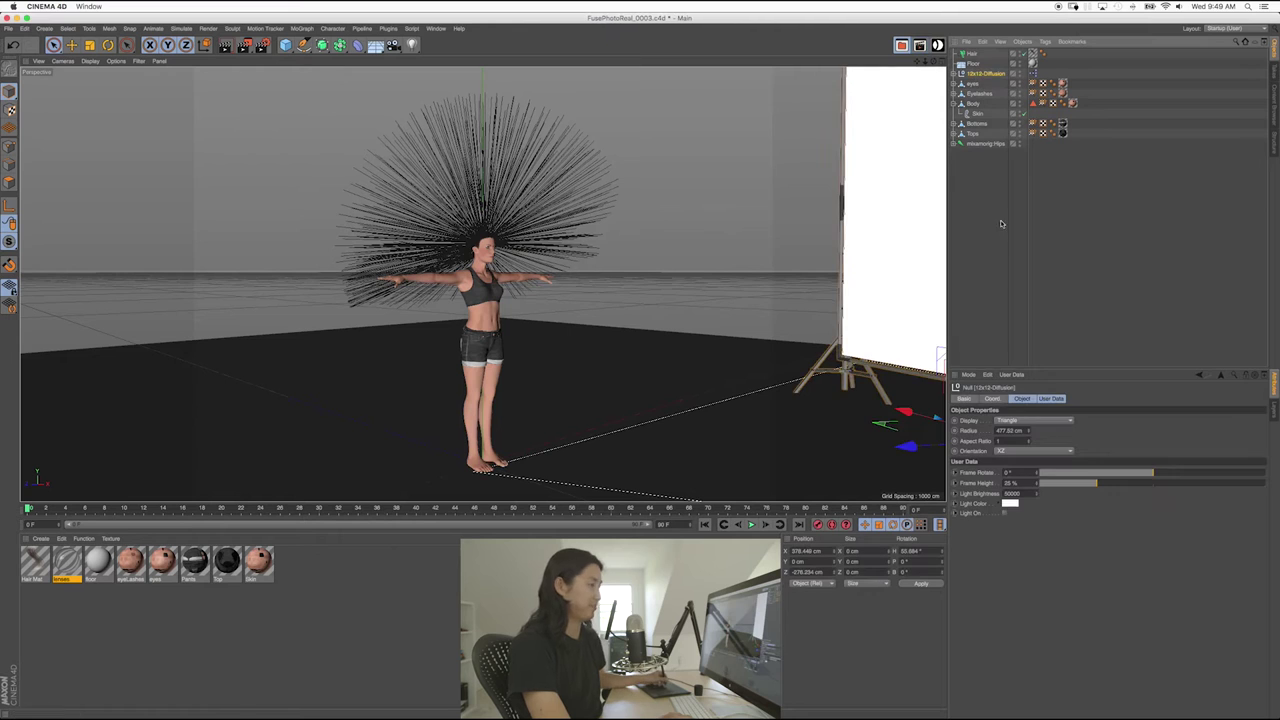
pyautogui.moveTo(1010, 493); pyautogui.dragTo(996, 508)
pyautogui.write('7')
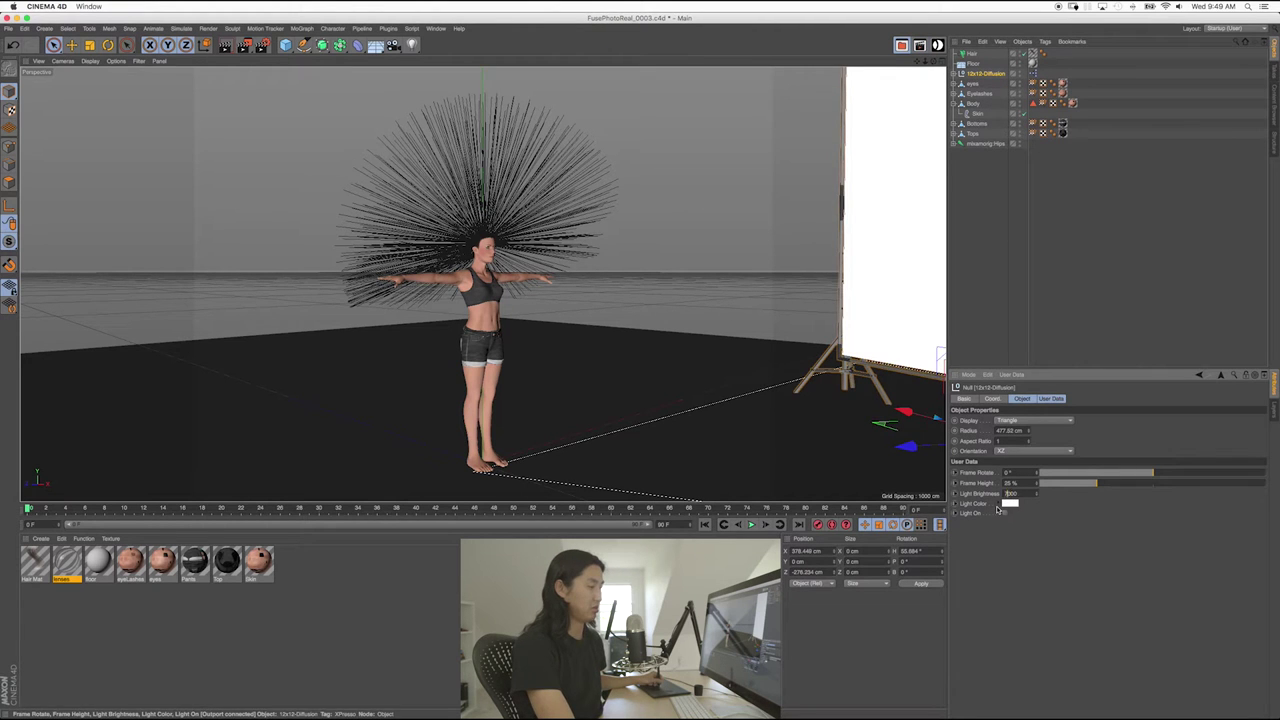
pyautogui.click(990, 315)
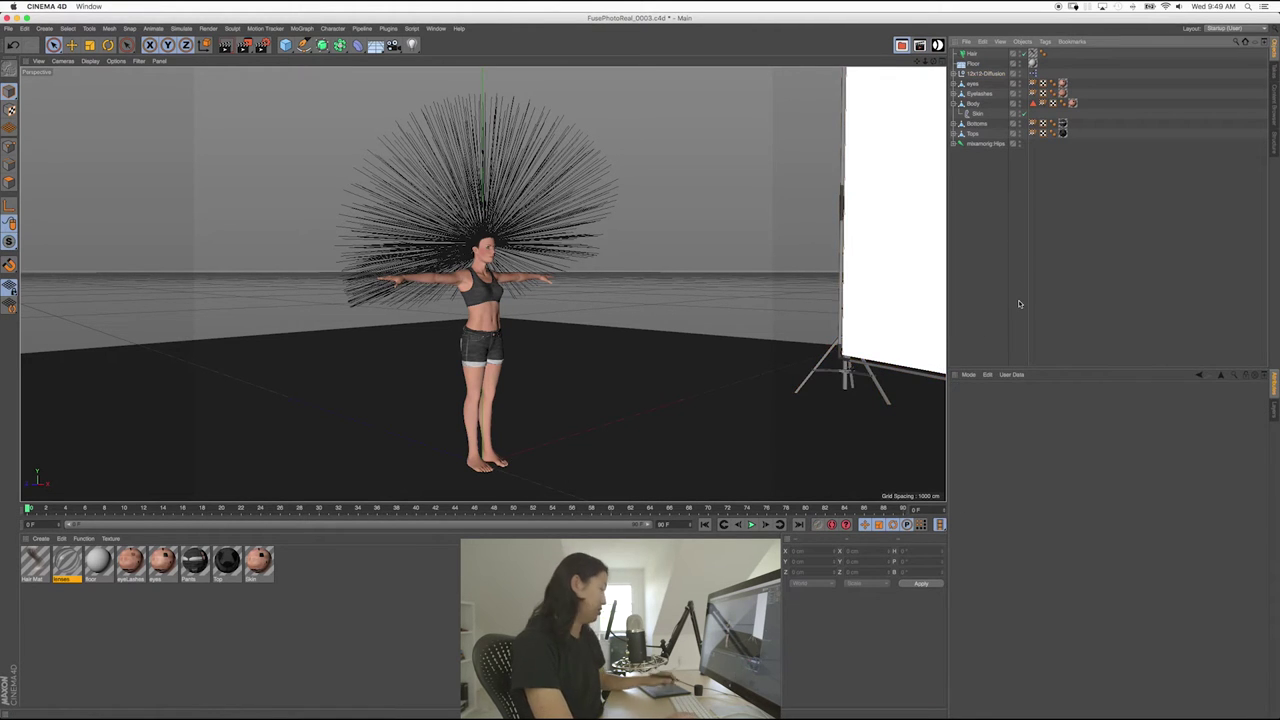
# - Test-render the full figure with its hair to the Picture Viewer, stop the render and close the viewer
pyautogui.hotkey('shift', 'r')
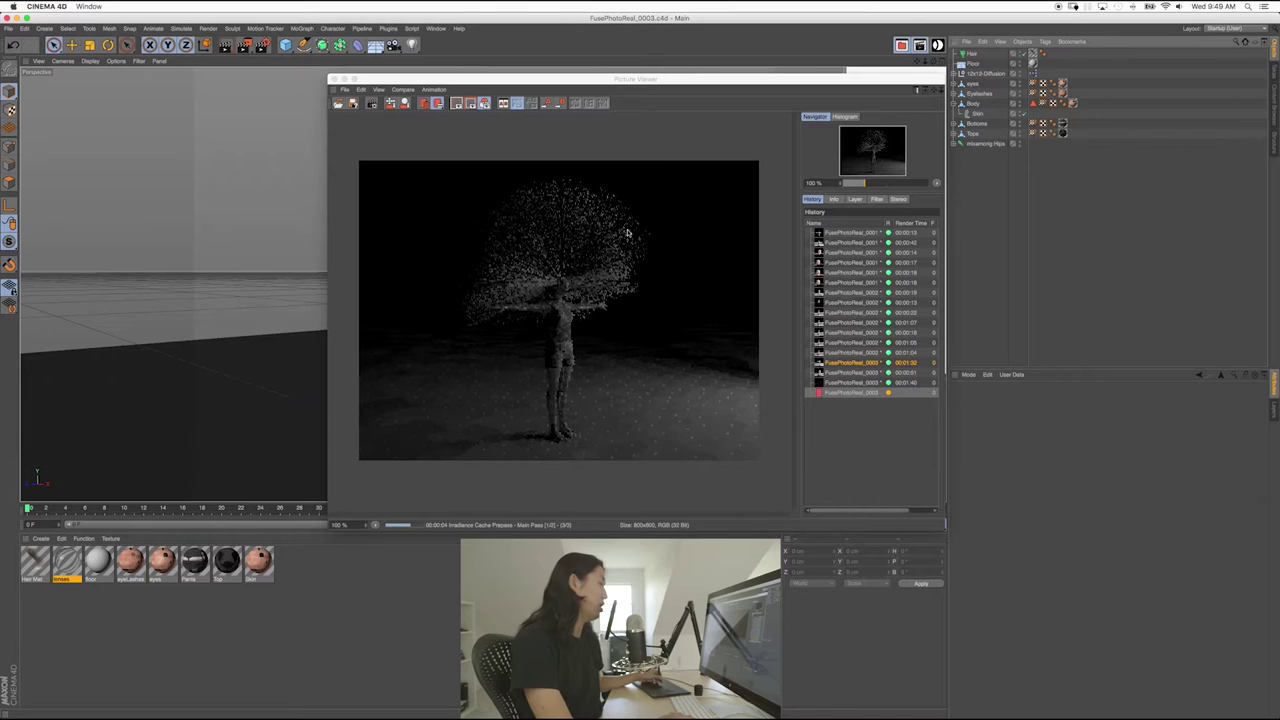
pyautogui.click(566, 252)
pyautogui.press('Escape')
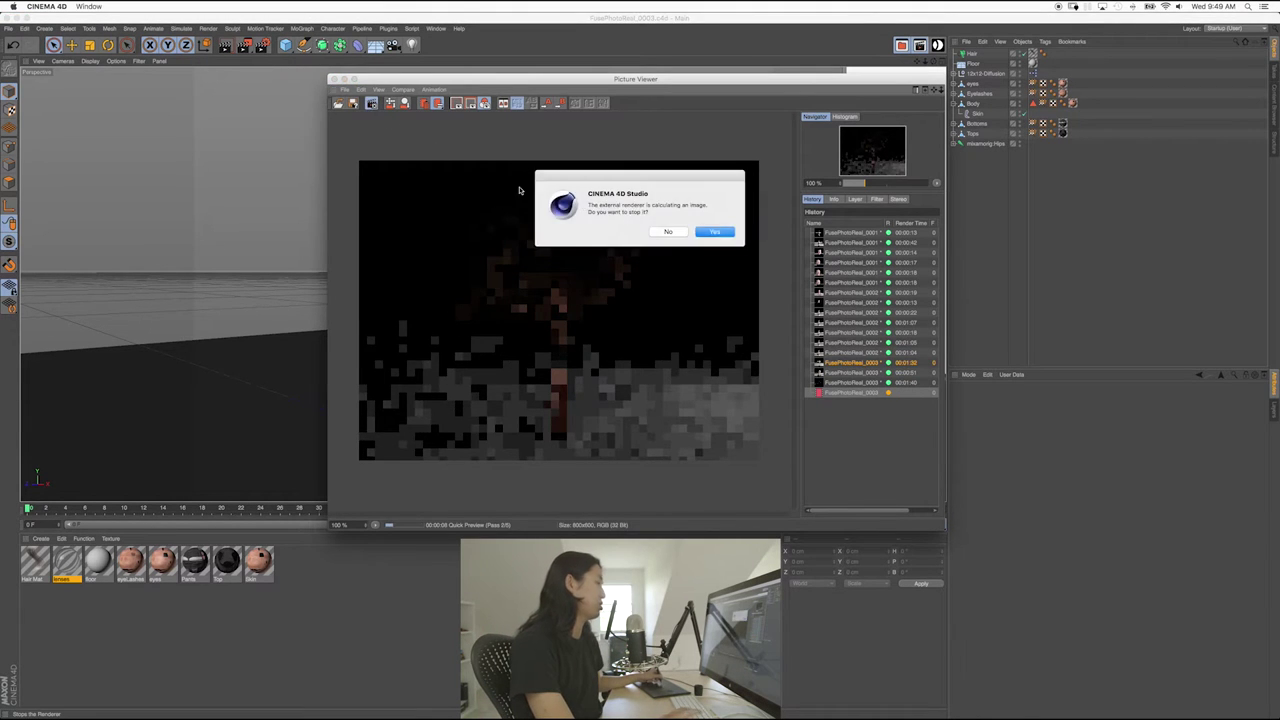
pyautogui.press('Return')
pyautogui.click(333, 79)
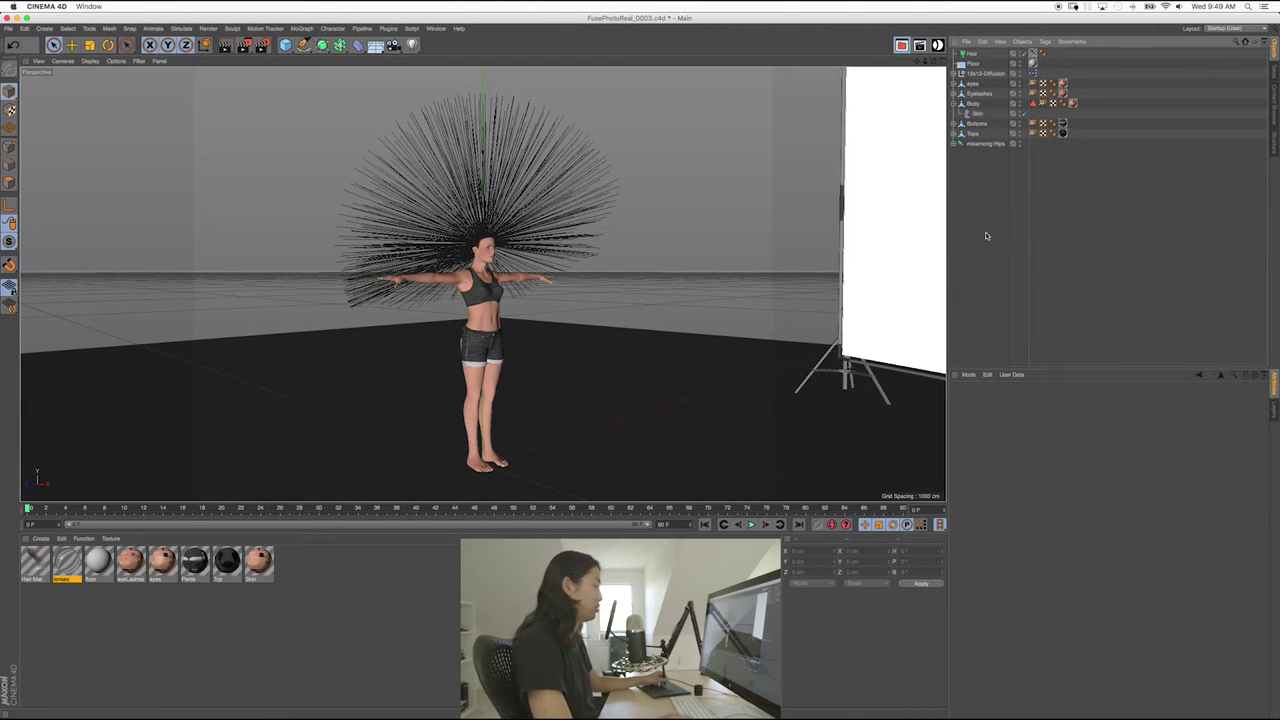
# - Examine the hair guides around the figure's head from several angles and distances
pyautogui.press('0')
pyautogui.press('super+minus')
pyautogui.press('super+minus')
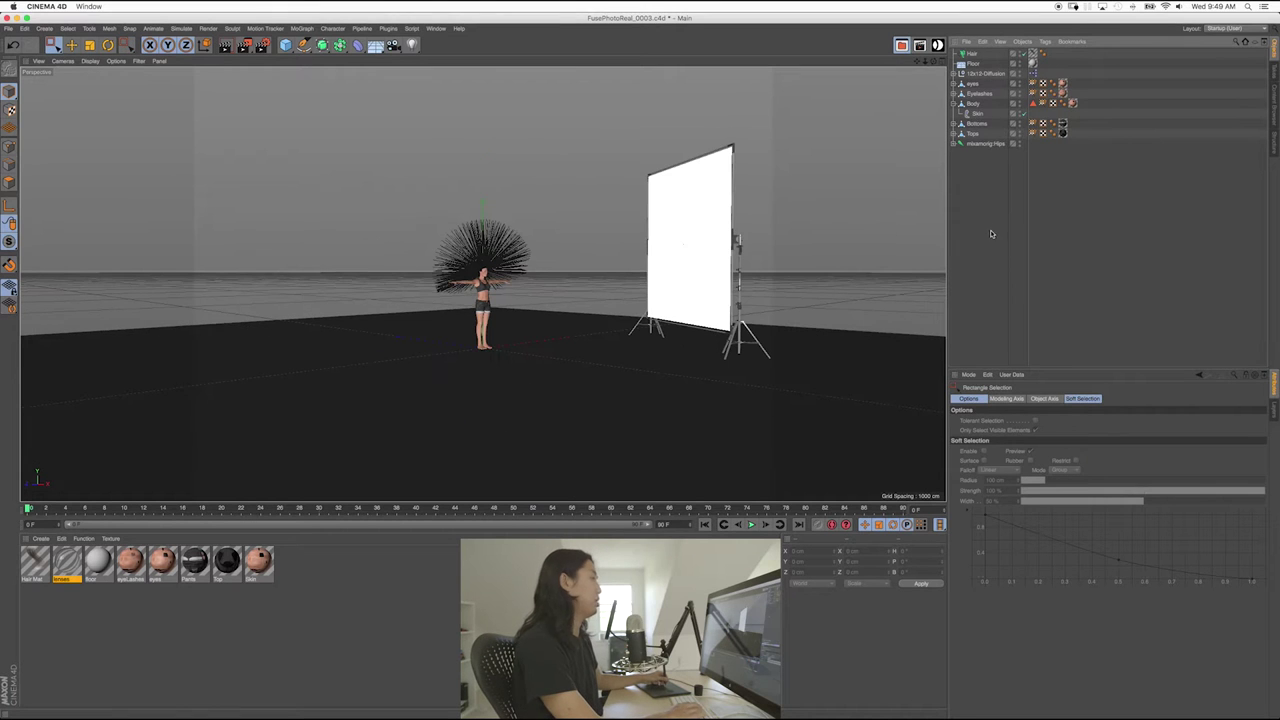
pyautogui.keyDown('alt'); pyautogui.moveTo(476, 280); pyautogui.dragTo(470, 287, button='middle'); pyautogui.keyUp('alt')
pyautogui.keyDown('alt'); pyautogui.moveTo(463, 285); pyautogui.dragTo(617, 306, button='right'); pyautogui.keyUp('alt')
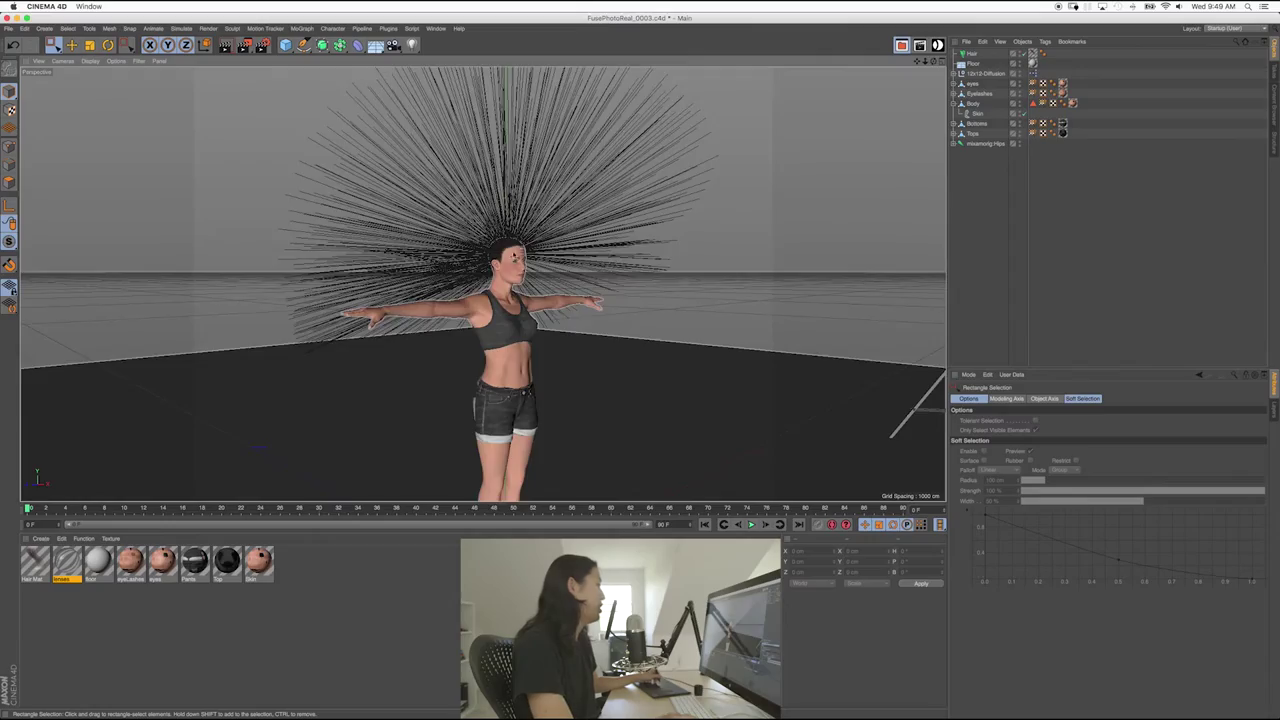
pyautogui.keyDown('alt'); pyautogui.moveTo(507, 251); pyautogui.dragTo(450, 249, button='middle'); pyautogui.keyUp('alt')
pyautogui.keyDown('alt'); pyautogui.moveTo(450, 249); pyautogui.dragTo(579, 256, button='right'); pyautogui.keyUp('alt')
pyautogui.keyDown('alt'); pyautogui.moveTo(531, 266); pyautogui.dragTo(590, 287); pyautogui.keyUp('alt')
pyautogui.keyDown('alt'); pyautogui.moveTo(485, 284); pyautogui.dragTo(603, 271); pyautogui.keyUp('alt')
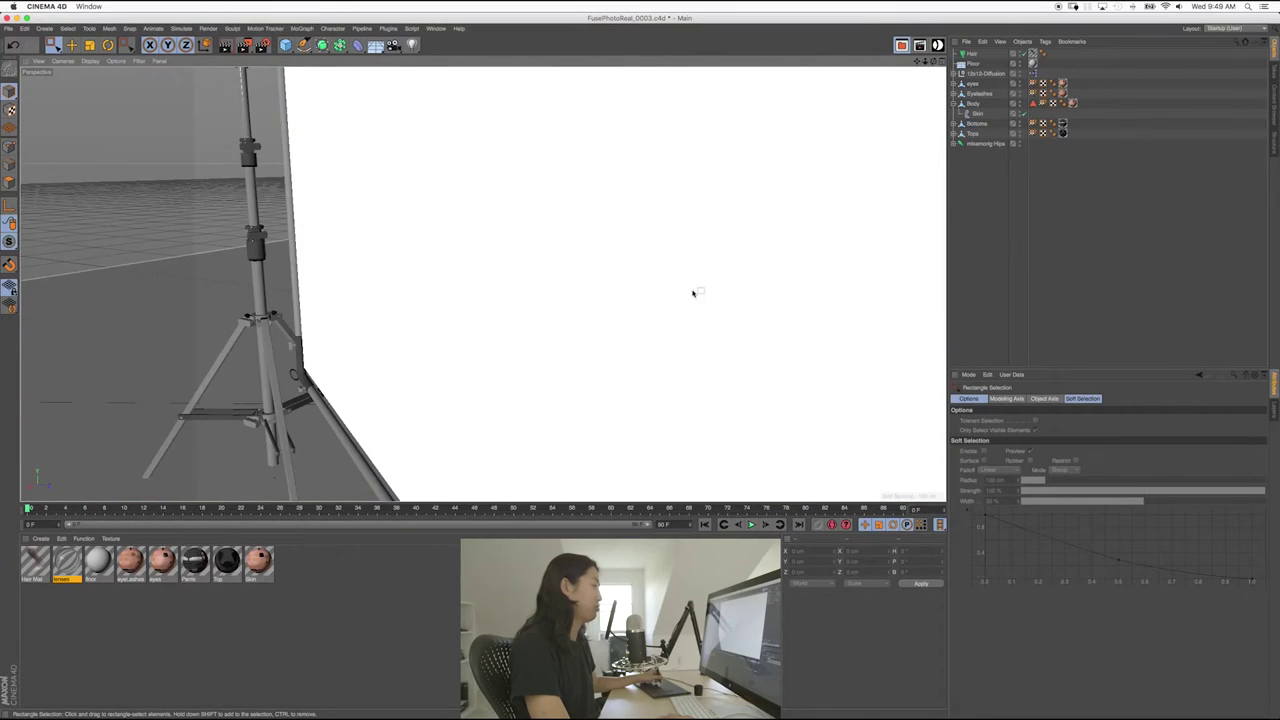
pyautogui.keyDown('alt'); pyautogui.moveTo(691, 292); pyautogui.dragTo(605, 302, button='middle'); pyautogui.keyUp('alt')
pyautogui.keyDown('alt'); pyautogui.moveTo(605, 302); pyautogui.dragTo(680, 267); pyautogui.keyUp('alt')
pyautogui.keyDown('alt'); pyautogui.moveTo(677, 265); pyautogui.dragTo(720, 285, button='right'); pyautogui.keyUp('alt')
pyautogui.keyDown('alt'); pyautogui.moveTo(575, 292); pyautogui.dragTo(648, 273); pyautogui.keyUp('alt')
pyautogui.keyDown('alt'); pyautogui.moveTo(648, 273); pyautogui.dragTo(483, 283, button='right'); pyautogui.keyUp('alt')
pyautogui.keyDown('alt'); pyautogui.moveTo(590, 281); pyautogui.dragTo(635, 276); pyautogui.keyUp('alt')
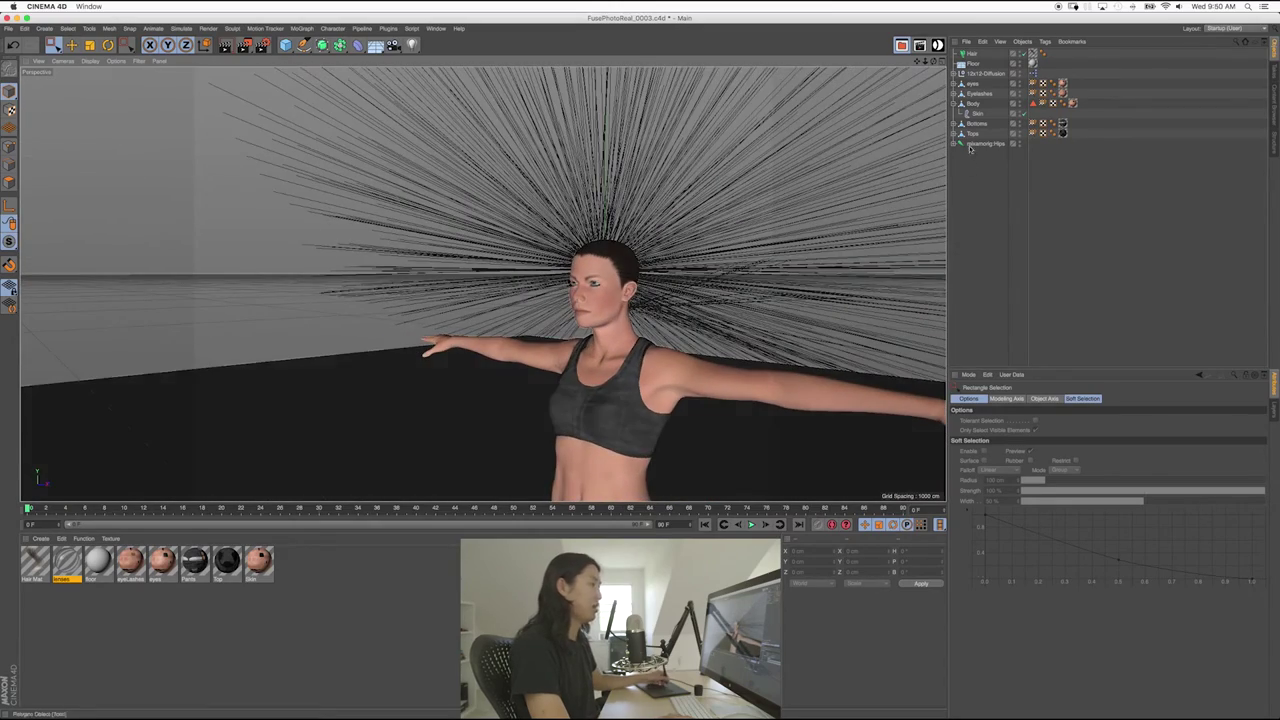
# - Inspect the Hair object, its hair material tag and the color settings of the Hair Mat material
pyautogui.click(971, 53)
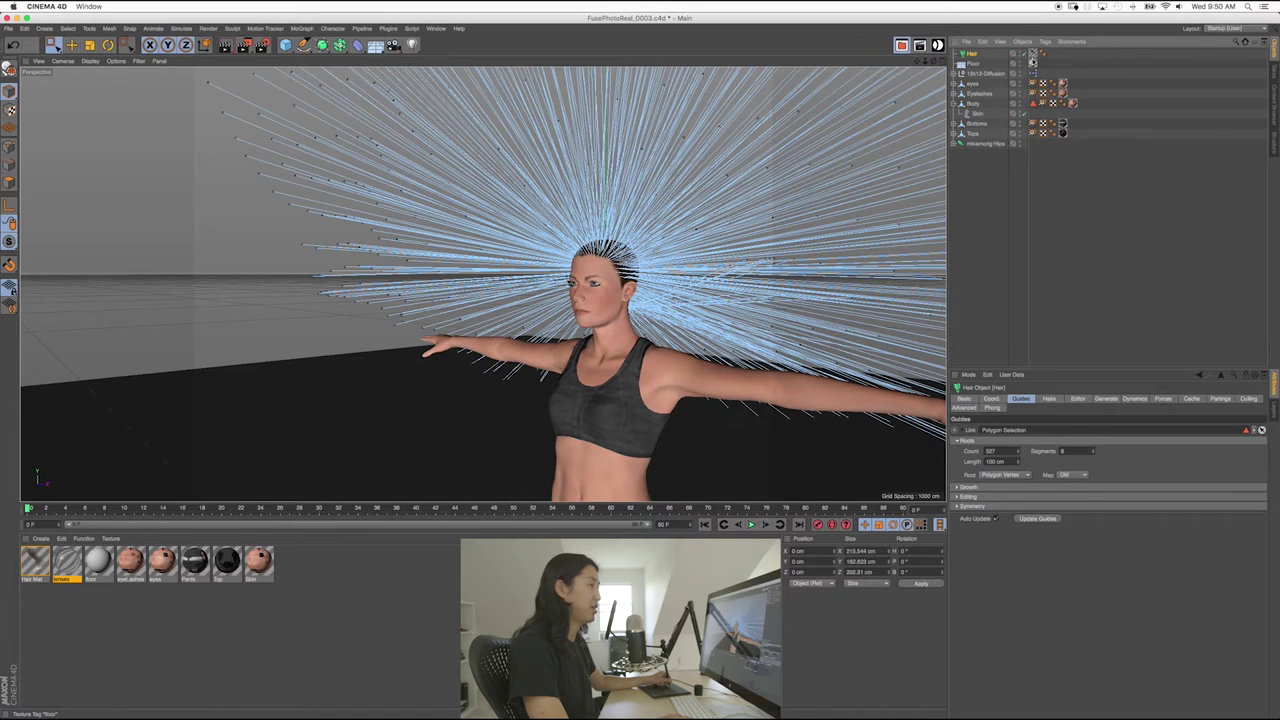
pyautogui.click(1032, 53)
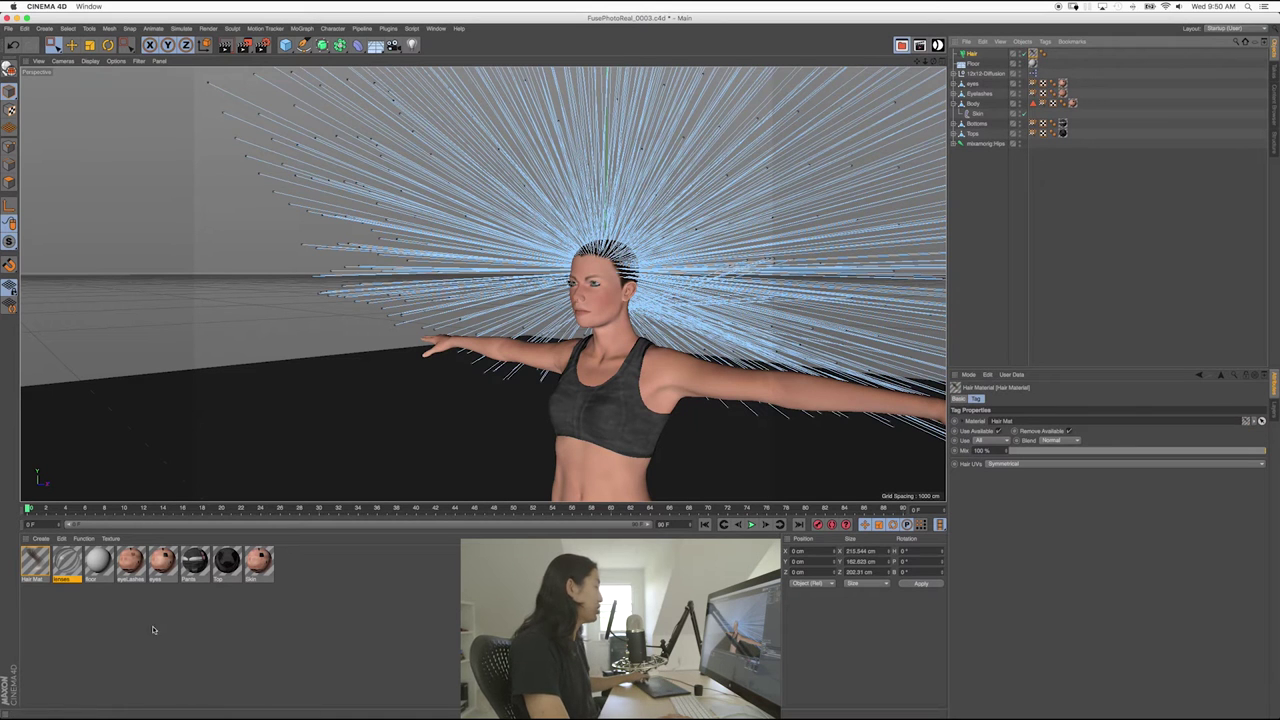
pyautogui.click(31, 609)
pyautogui.click(36, 566)
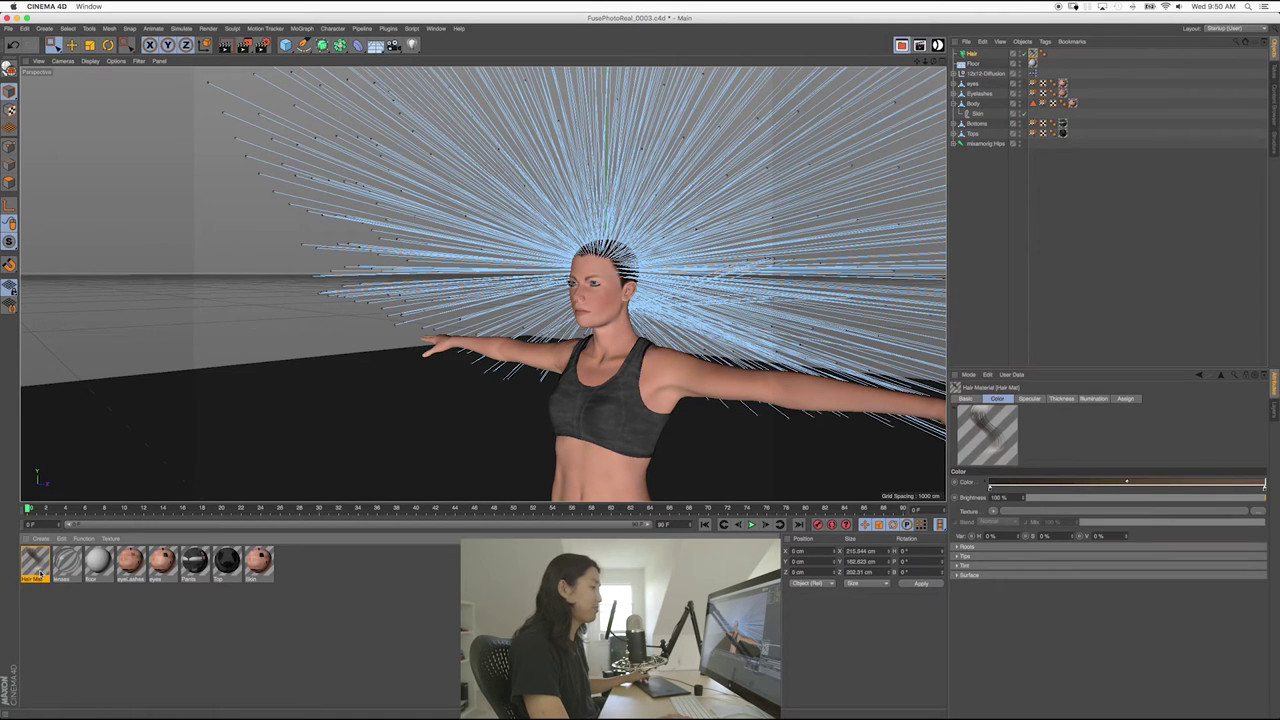
pyautogui.keyDown('alt'); pyautogui.moveTo(434, 420); pyautogui.dragTo(552, 325); pyautogui.keyUp('alt')
pyautogui.keyDown('alt'); pyautogui.moveTo(552, 325); pyautogui.dragTo(507, 308, button='right'); pyautogui.keyUp('alt')
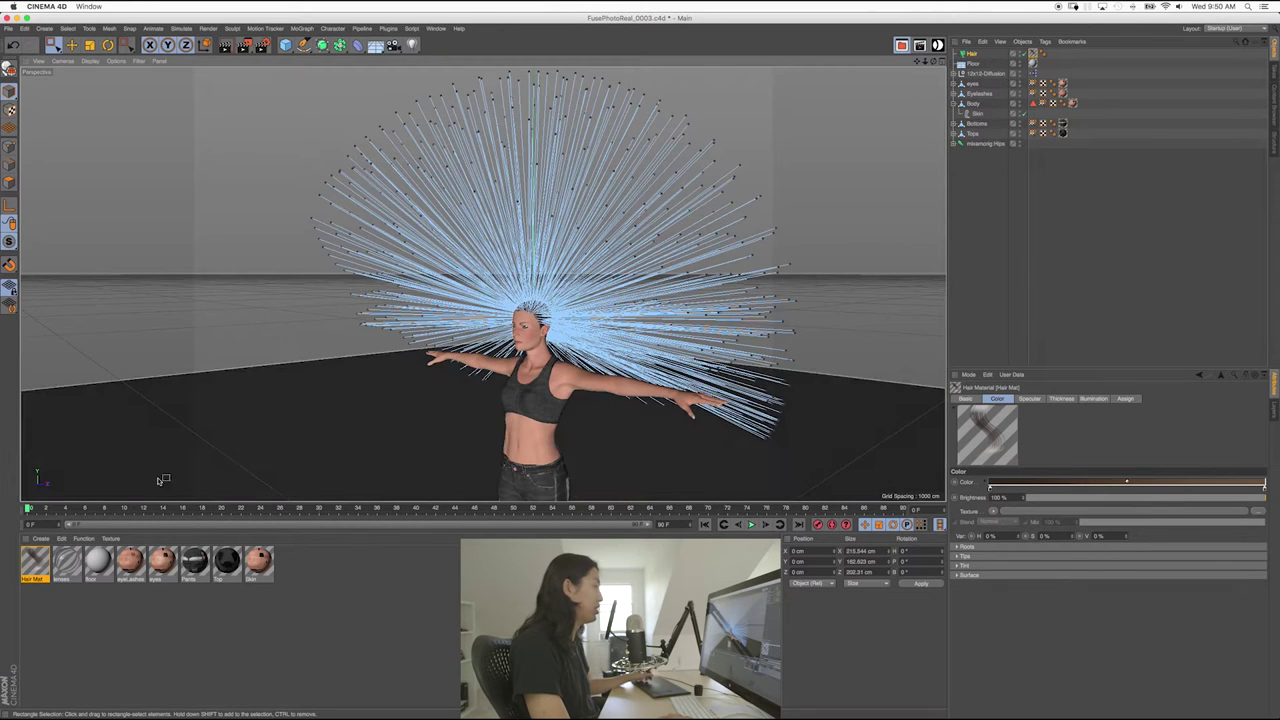
# - Reselect the Hair object and look through its attribute pages, ending at the guide settings
pyautogui.click(971, 53)
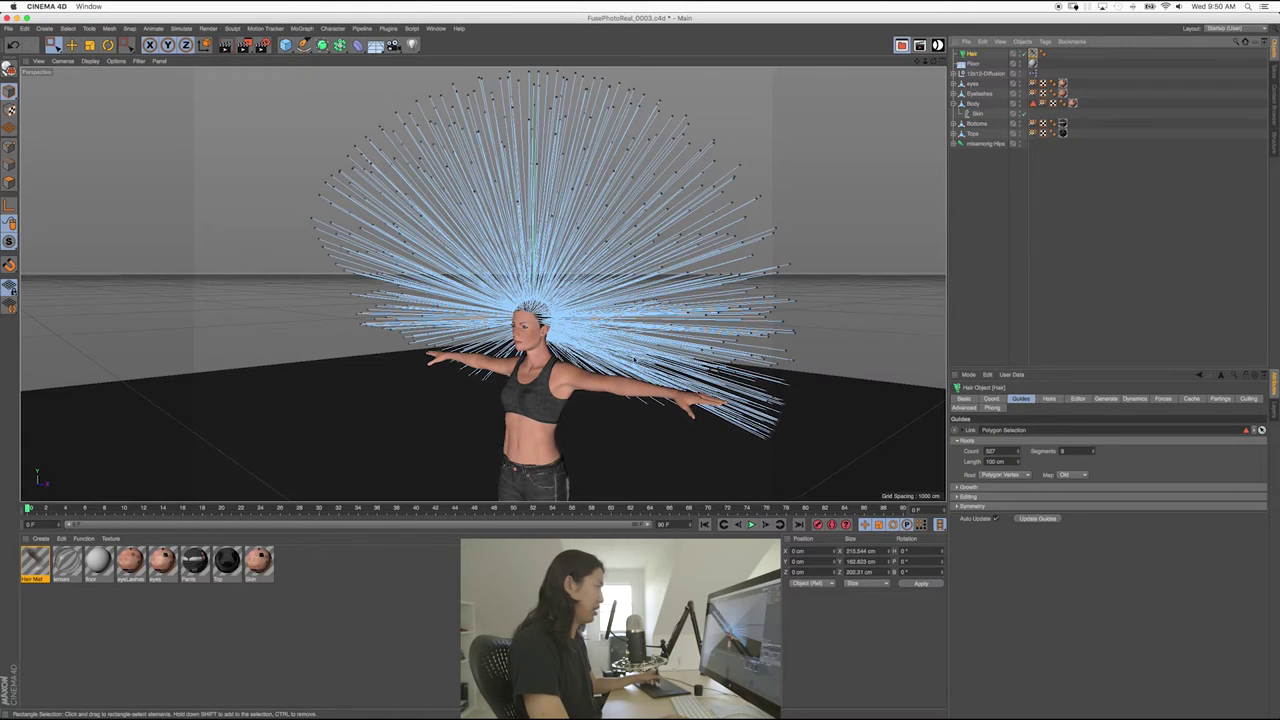
pyautogui.keyDown('alt'); pyautogui.moveTo(554, 357); pyautogui.dragTo(540, 319, button='middle'); pyautogui.keyUp('alt')
pyautogui.keyDown('alt'); pyautogui.moveTo(540, 319); pyautogui.dragTo(546, 303); pyautogui.keyUp('alt')
pyautogui.scroll(3, 545, 300)
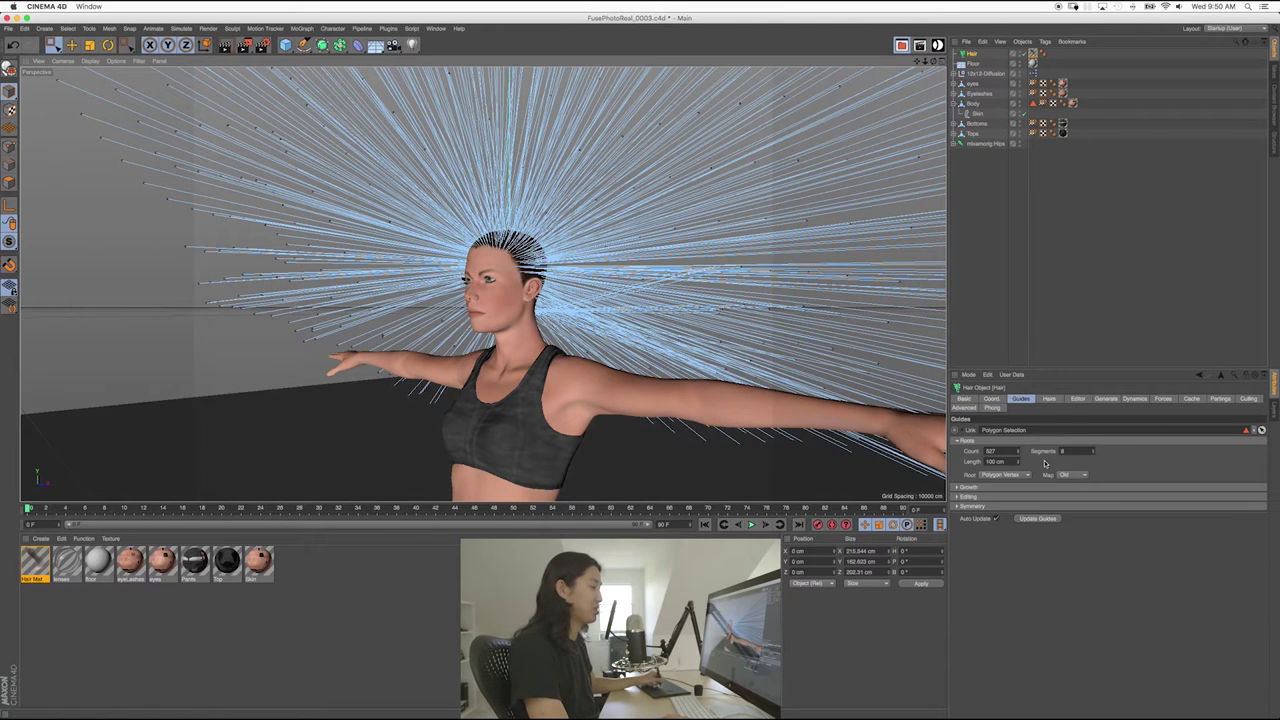
pyautogui.click(973, 407)
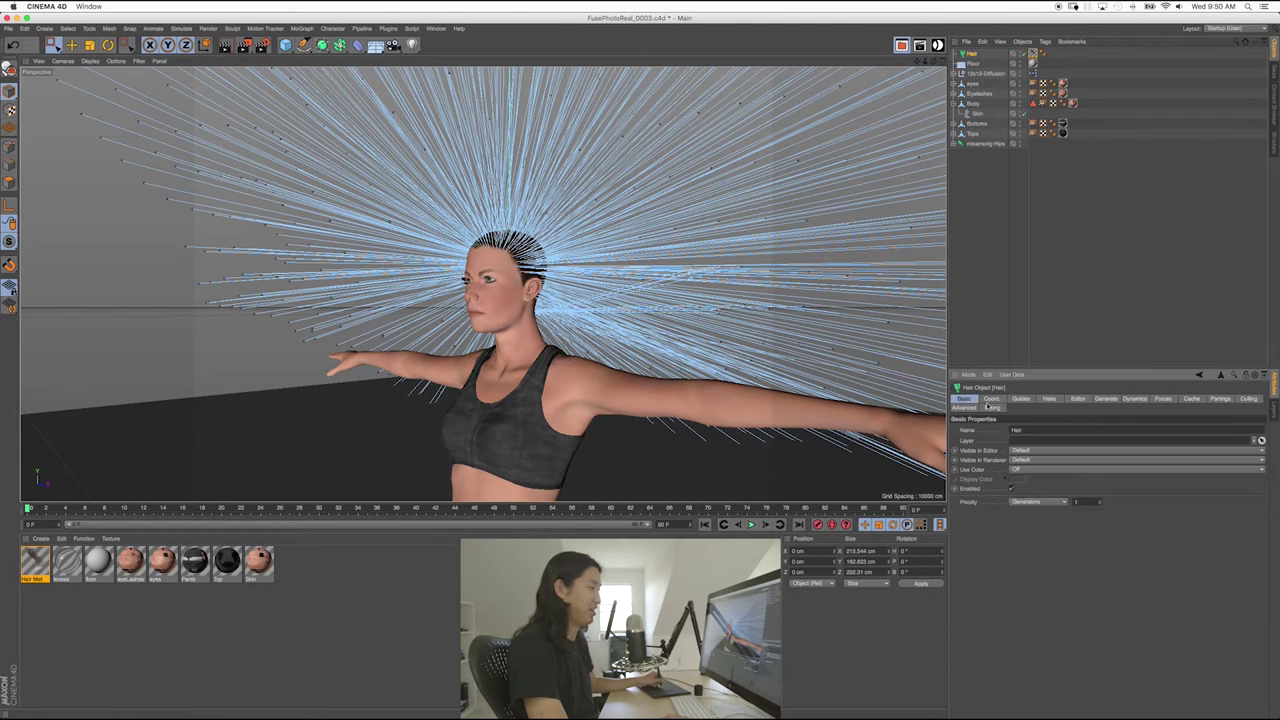
pyautogui.click(993, 407)
pyautogui.click(1021, 399)
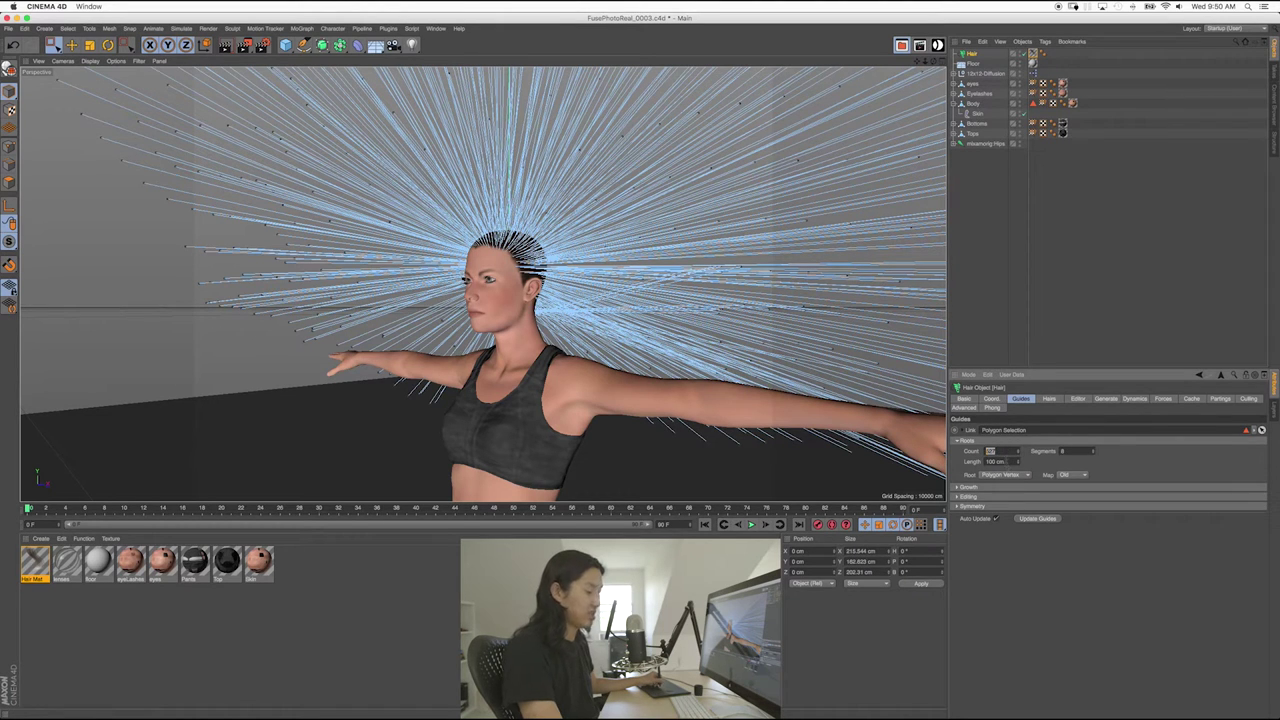
# - Try guide counts of 10, 50, 100 and 500 for the hair roots
pyautogui.write('10')
pyautogui.press('Return')
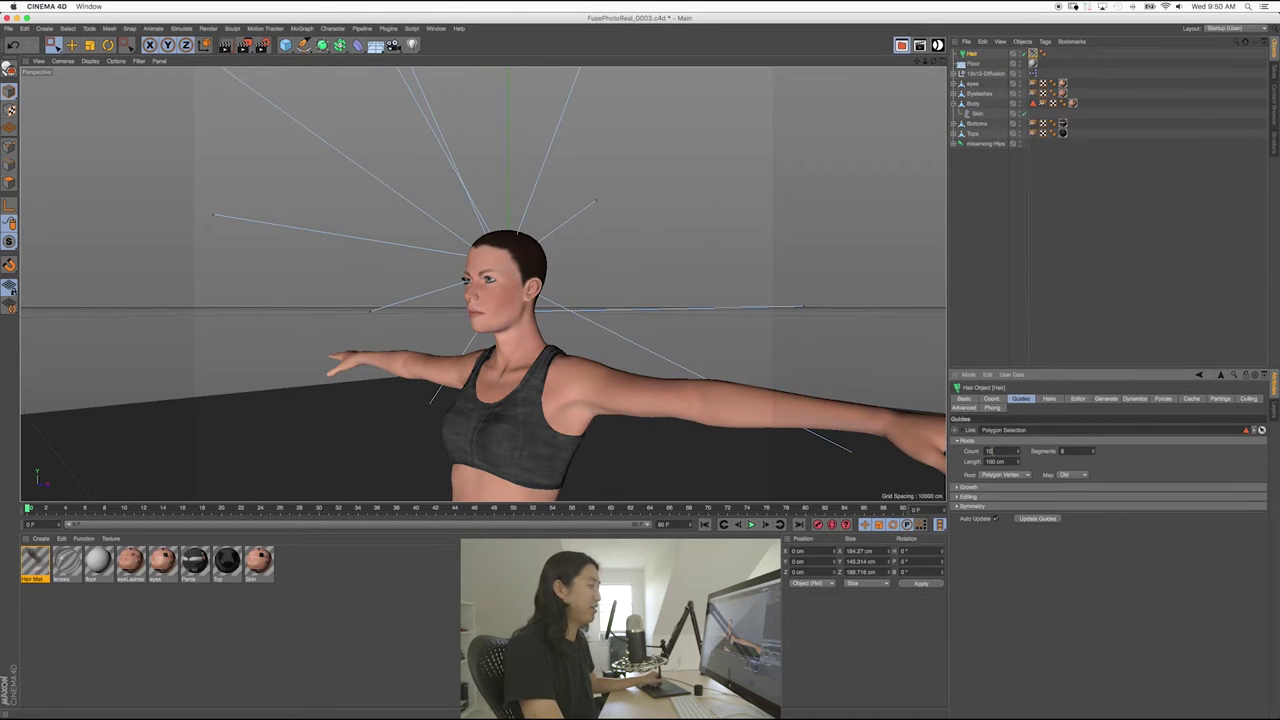
pyautogui.write('50')
pyautogui.press('Return')
pyautogui.write('100')
pyautogui.press('Return')
pyautogui.moveTo(1003, 451); pyautogui.dragTo(974, 462)
pyautogui.write('500')
pyautogui.press('Return')
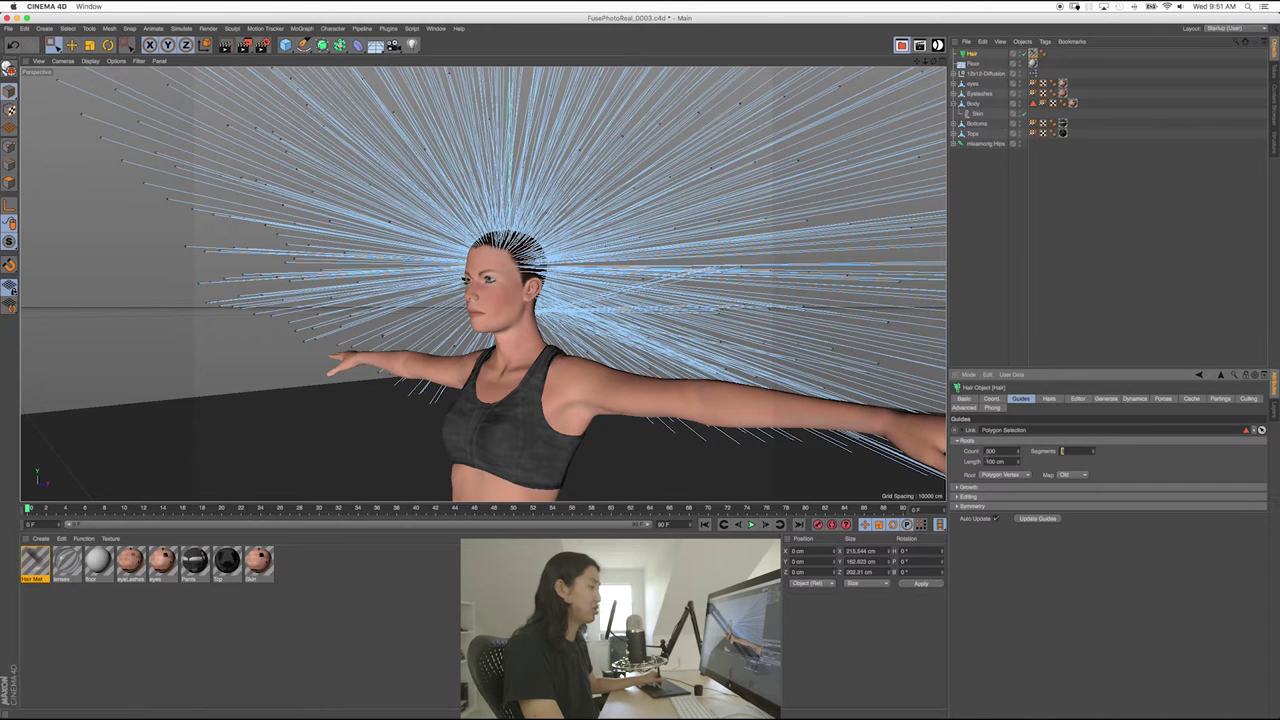
# - Try a single hair guide with 12 segments and different root placements, returning to Polygon Vertex roots and 8 segments
pyautogui.press('Return')
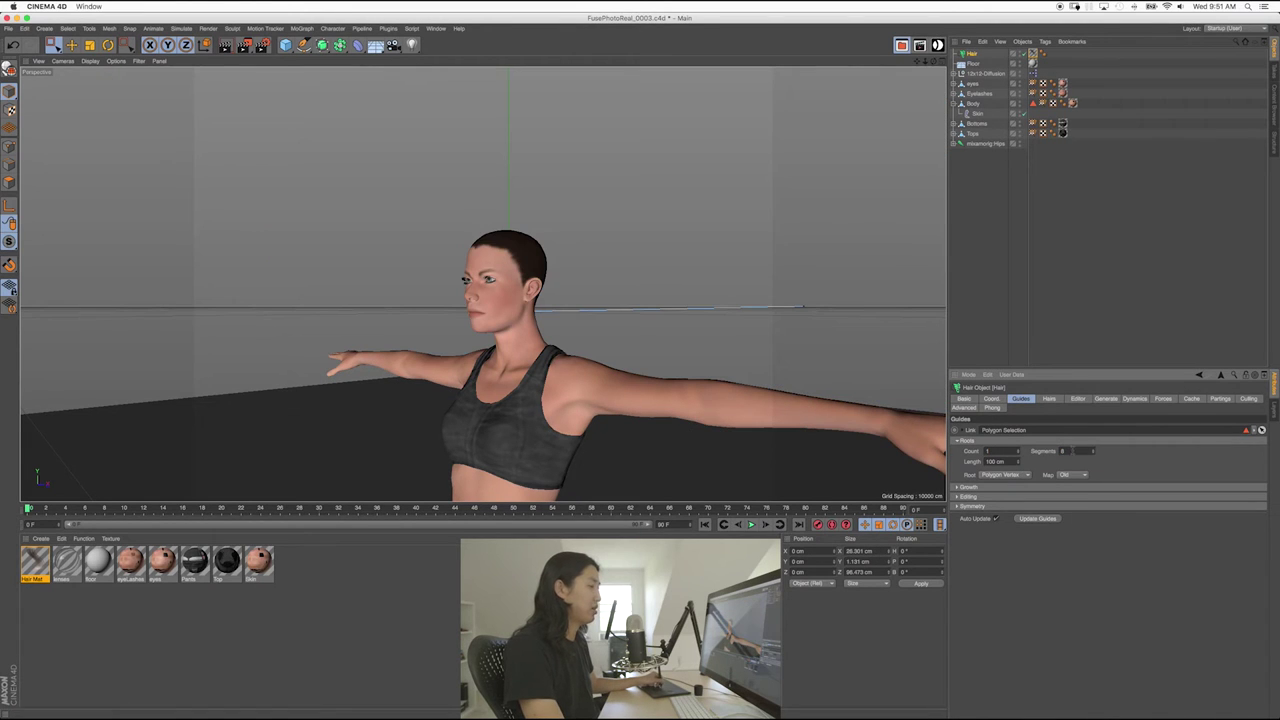
pyautogui.write('12')
pyautogui.click(1013, 477)
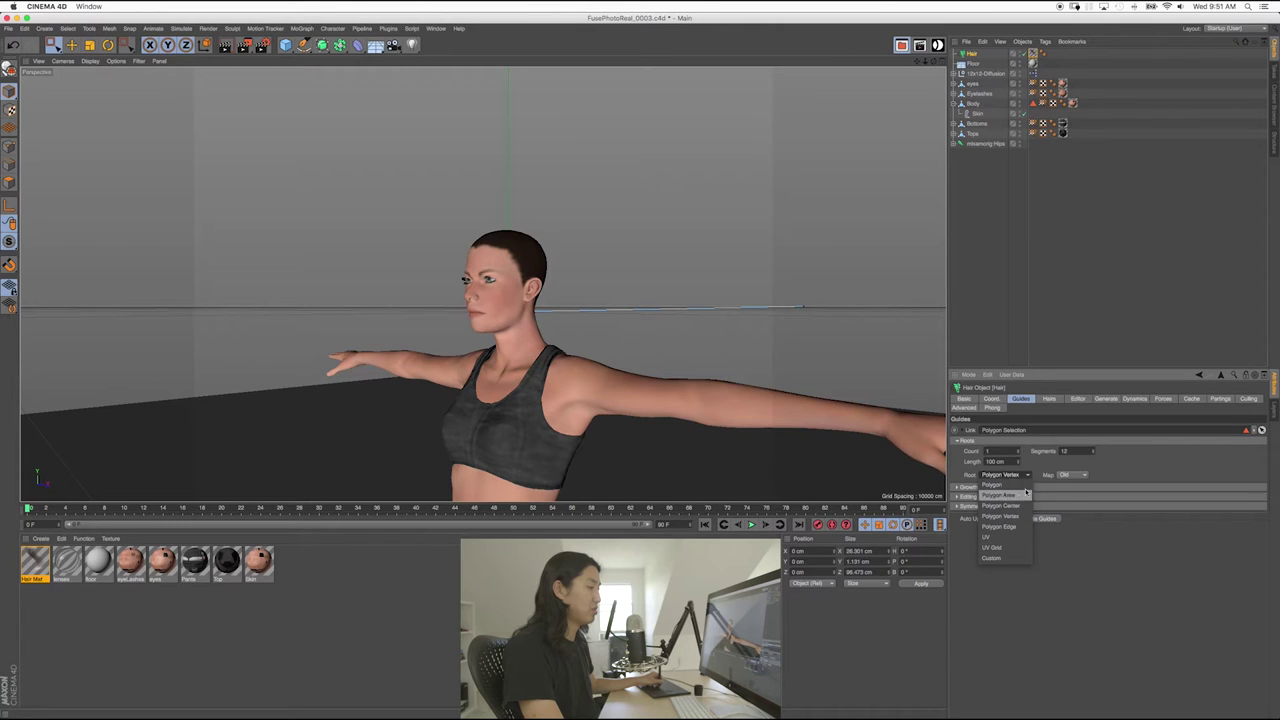
pyautogui.click(1005, 516)
pyautogui.click(1016, 476)
pyautogui.click(1008, 495)
pyautogui.click(1008, 478)
pyautogui.click(1008, 477)
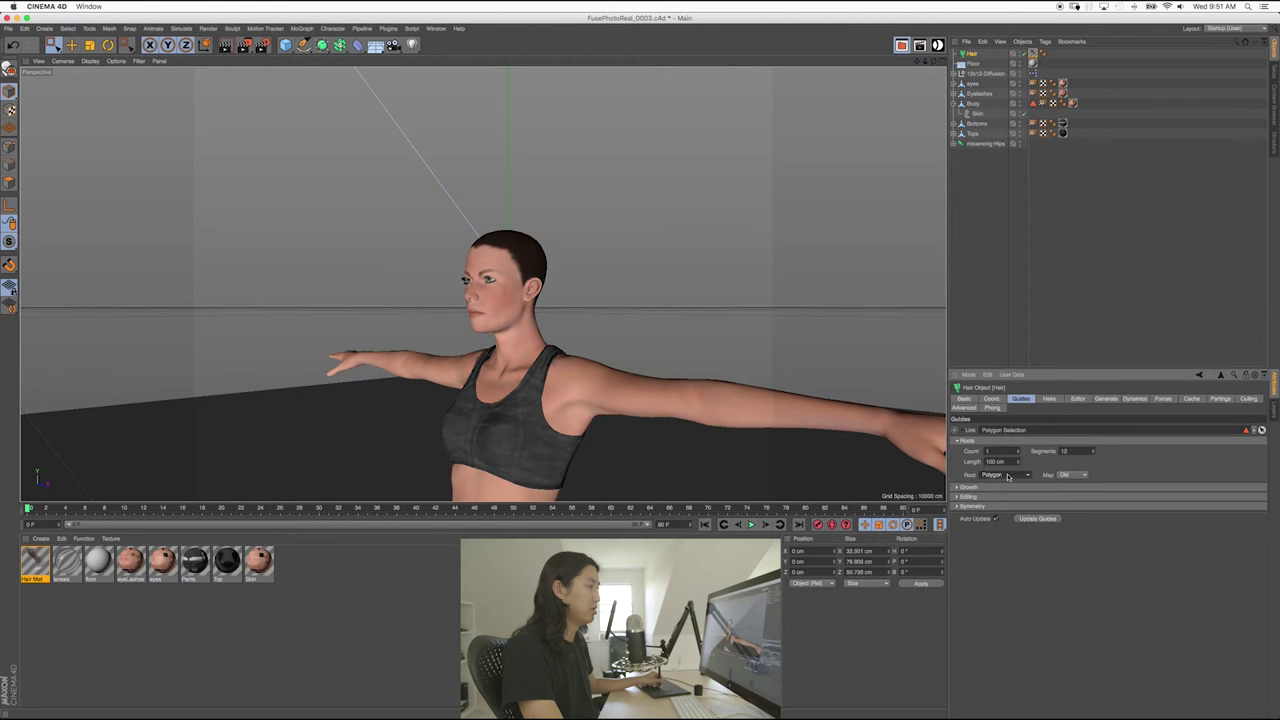
pyautogui.click(1004, 474)
pyautogui.click(1008, 517)
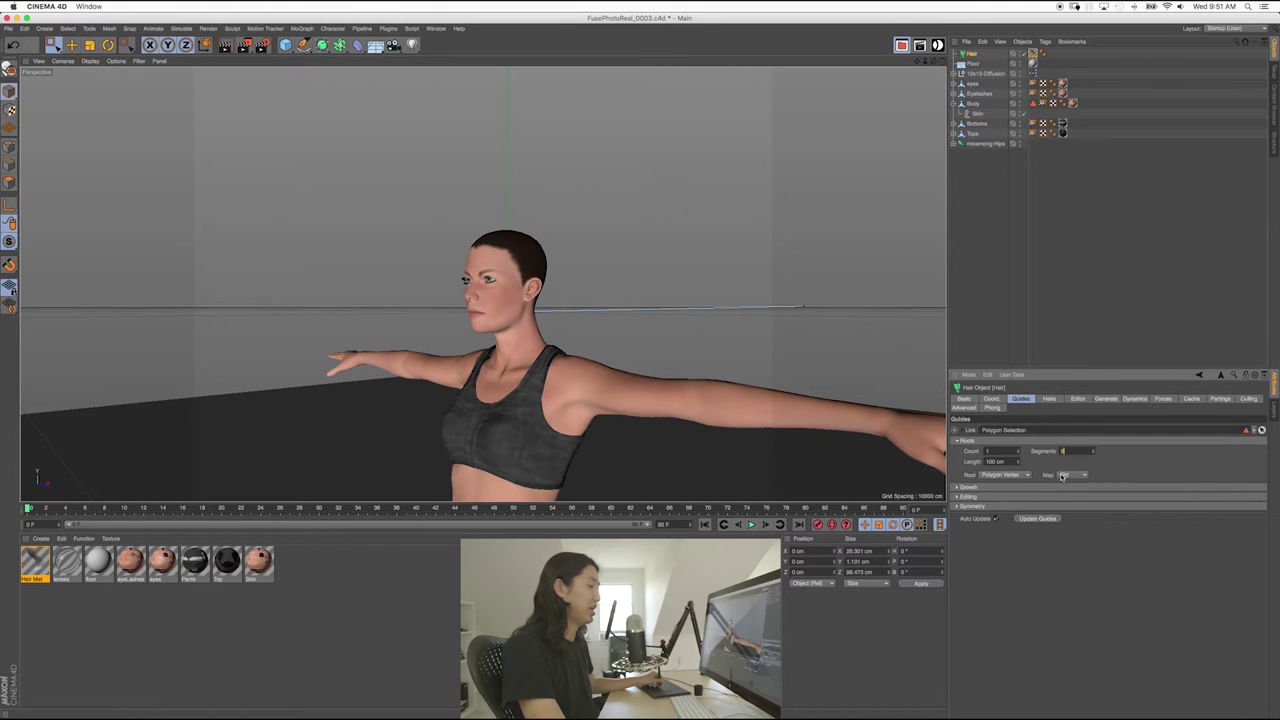
# - Inspect the Growth, Editing and Symmetry settings of the hair guides and collapse them again
pyautogui.click(979, 488)
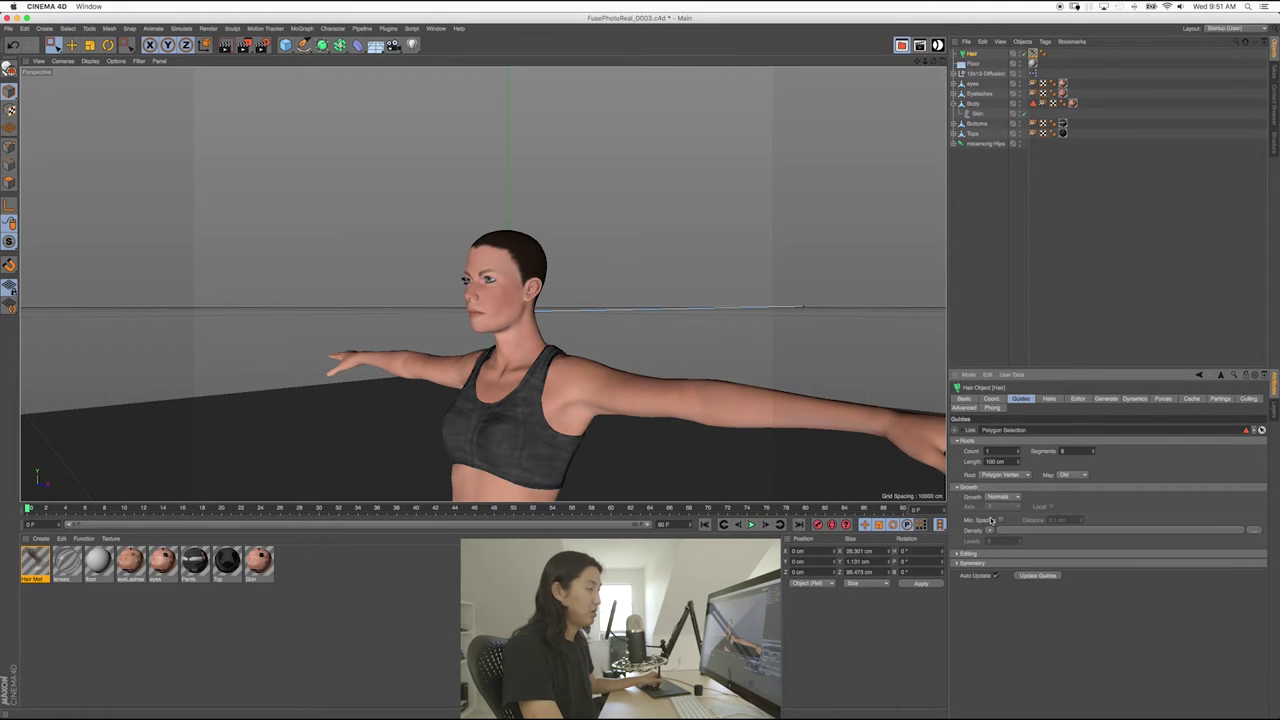
pyautogui.click(968, 553)
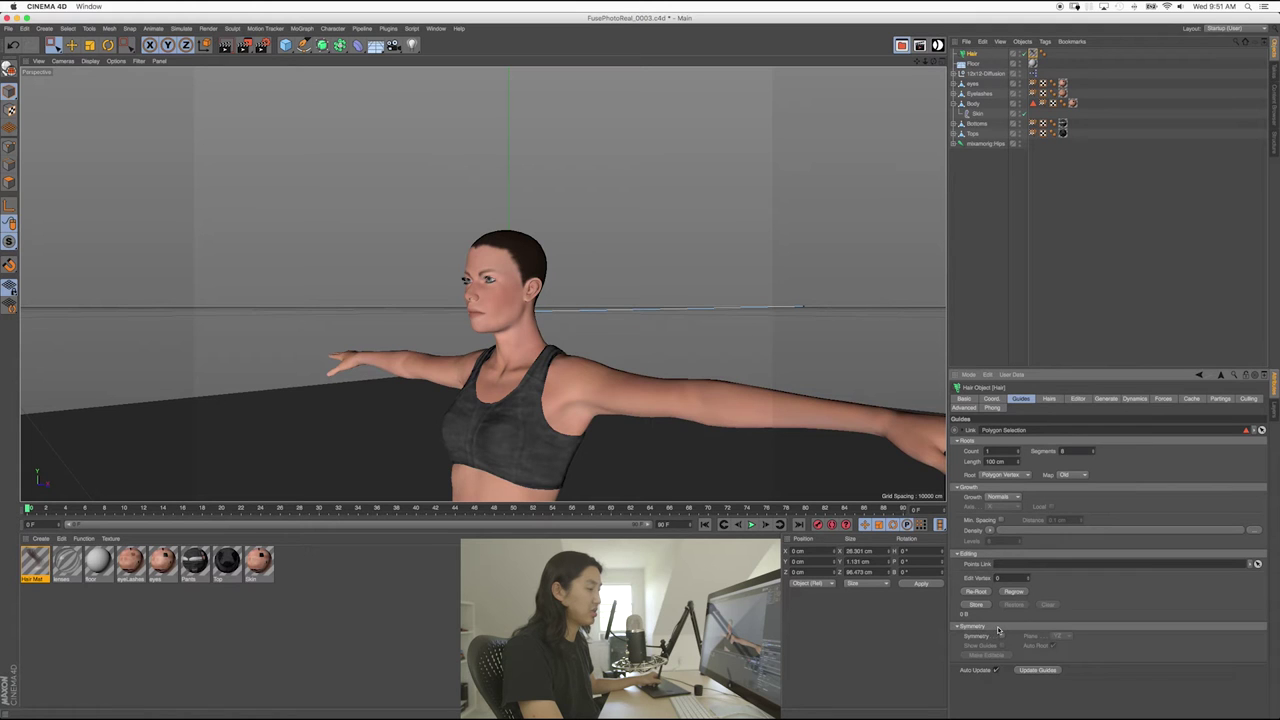
pyautogui.click(990, 553)
pyautogui.click(990, 489)
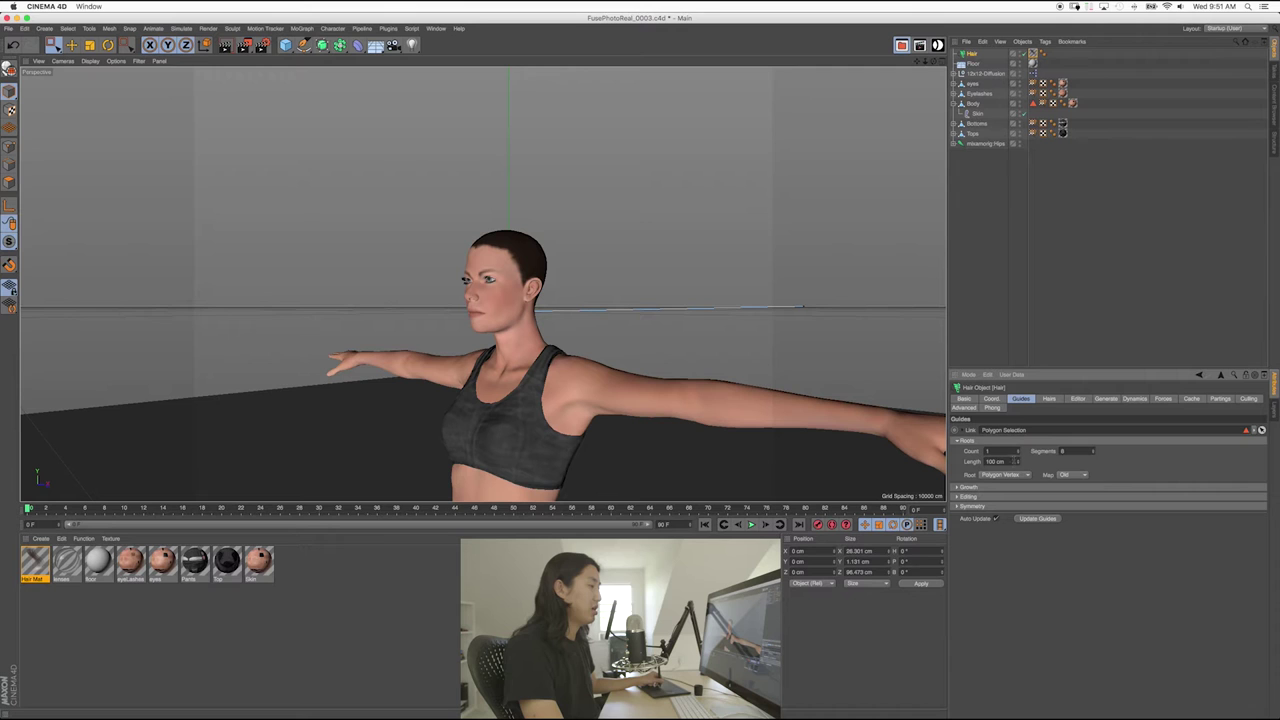
# - Set the hair guide count to 500 and the guide length to 10 cm
pyautogui.write('000')
pyautogui.press('Return')
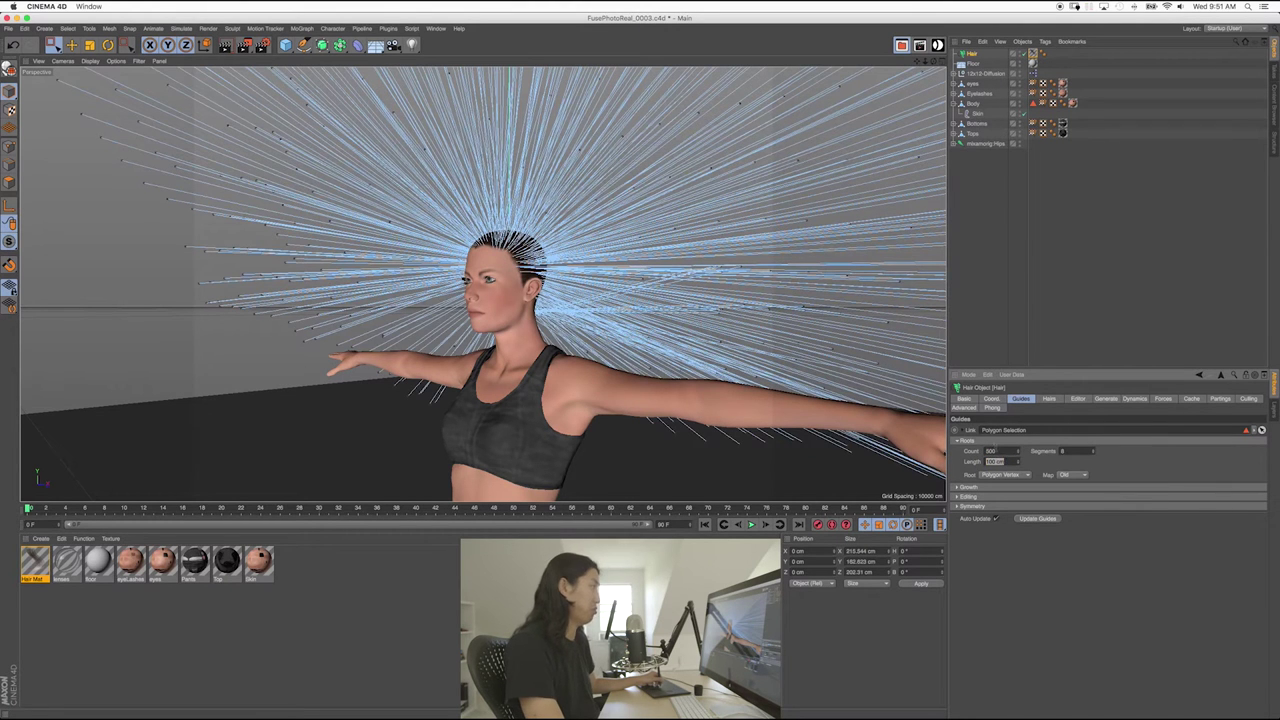
pyautogui.write('10')
pyautogui.press('Return')
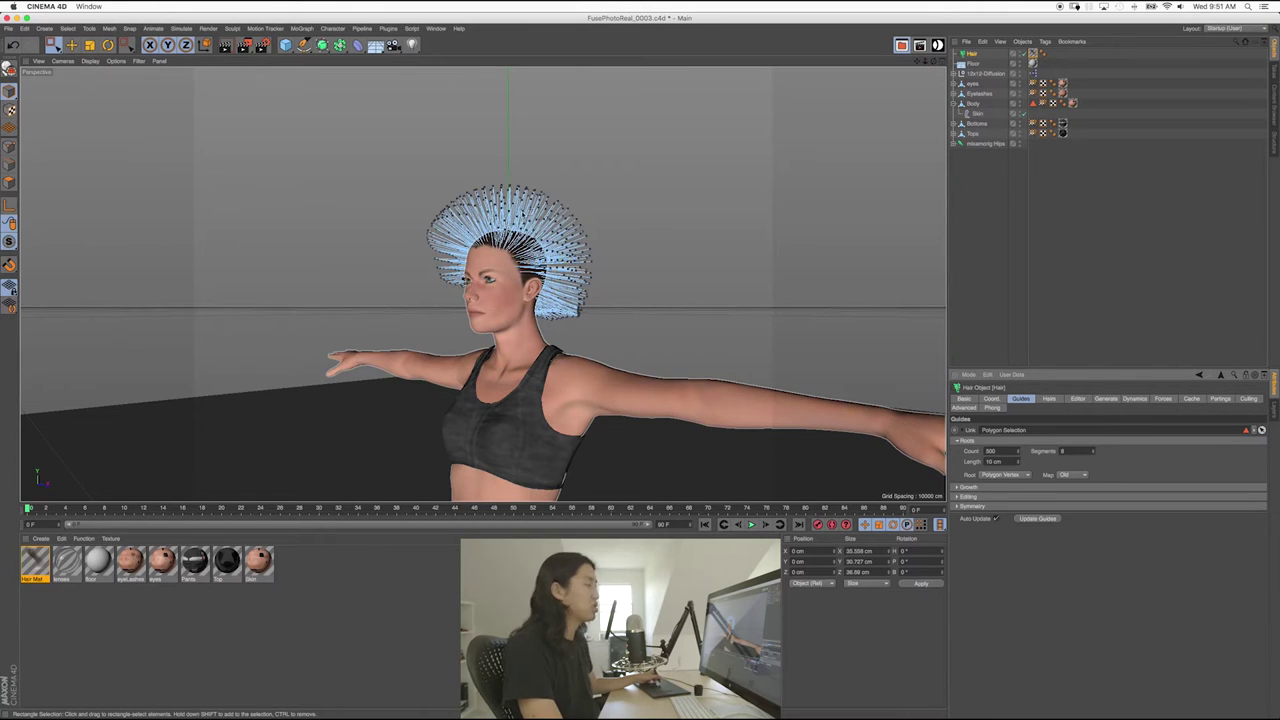
pyautogui.click(1065, 453)
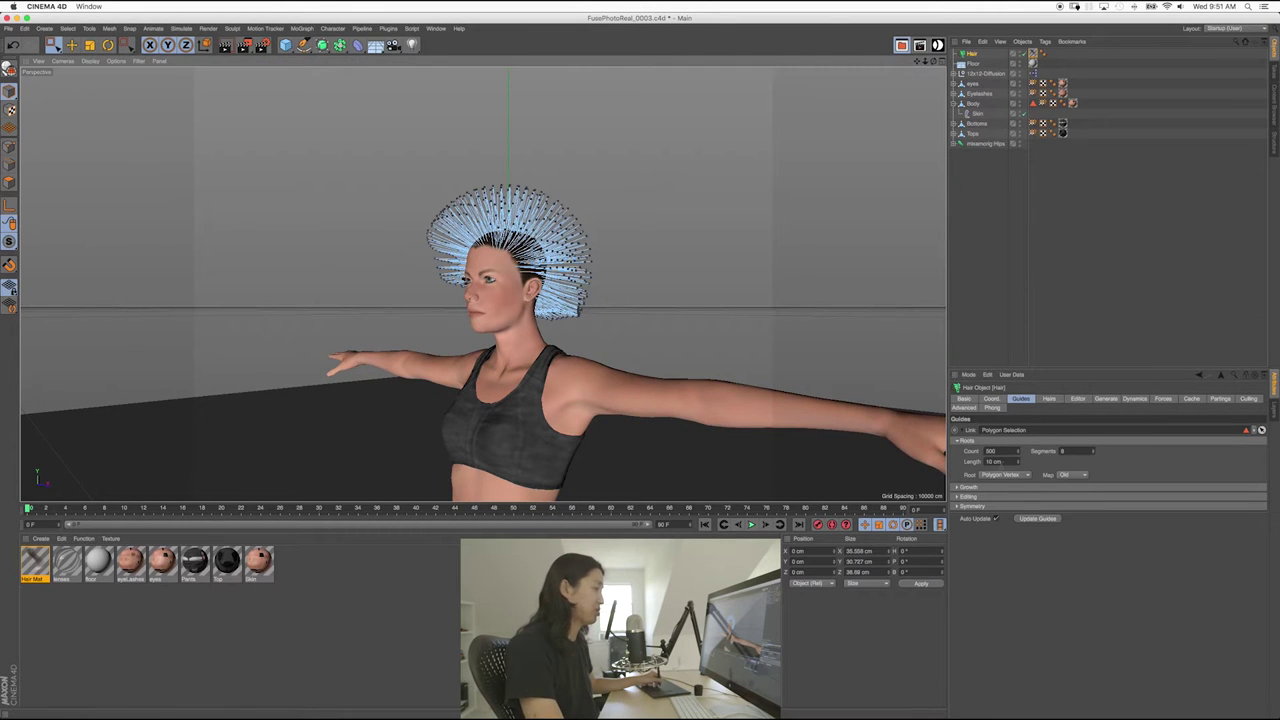
# - Try longer hair guides with lengths of 15 cm and 20 cm
pyautogui.doubleClick(1002, 462)
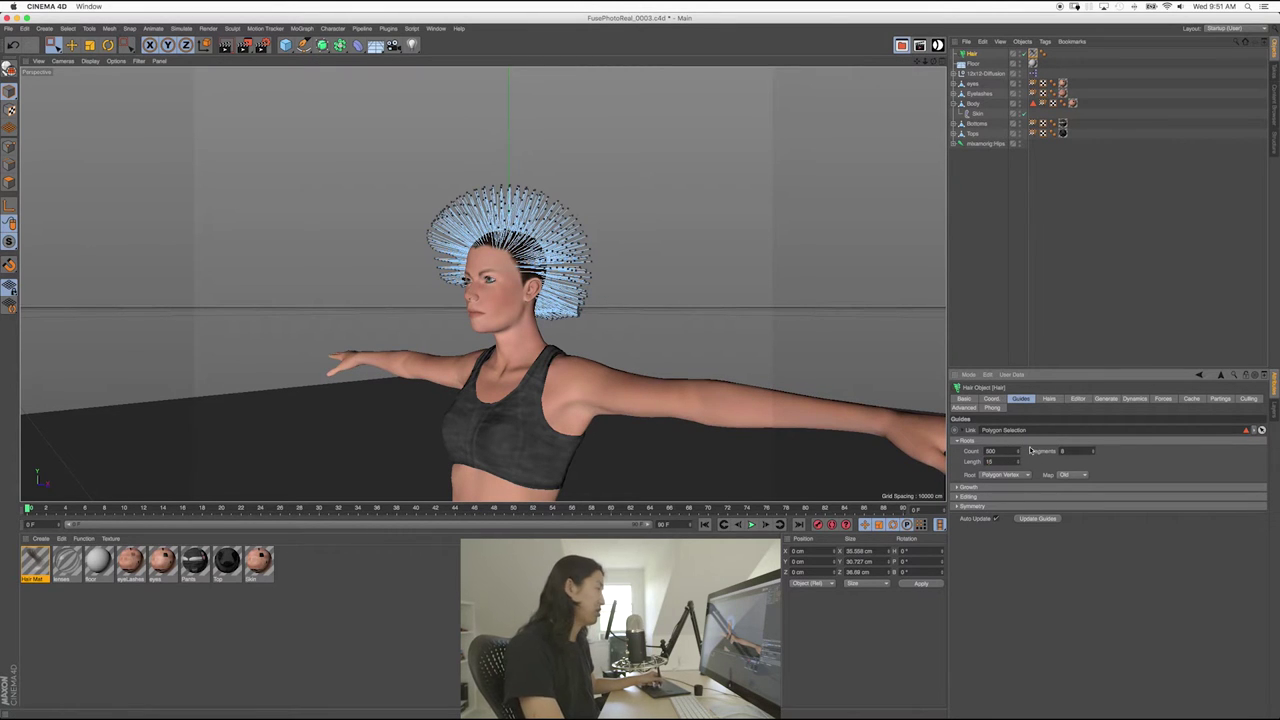
pyautogui.write('15')
pyautogui.press('Return')
pyautogui.write('20')
pyautogui.press('Return')
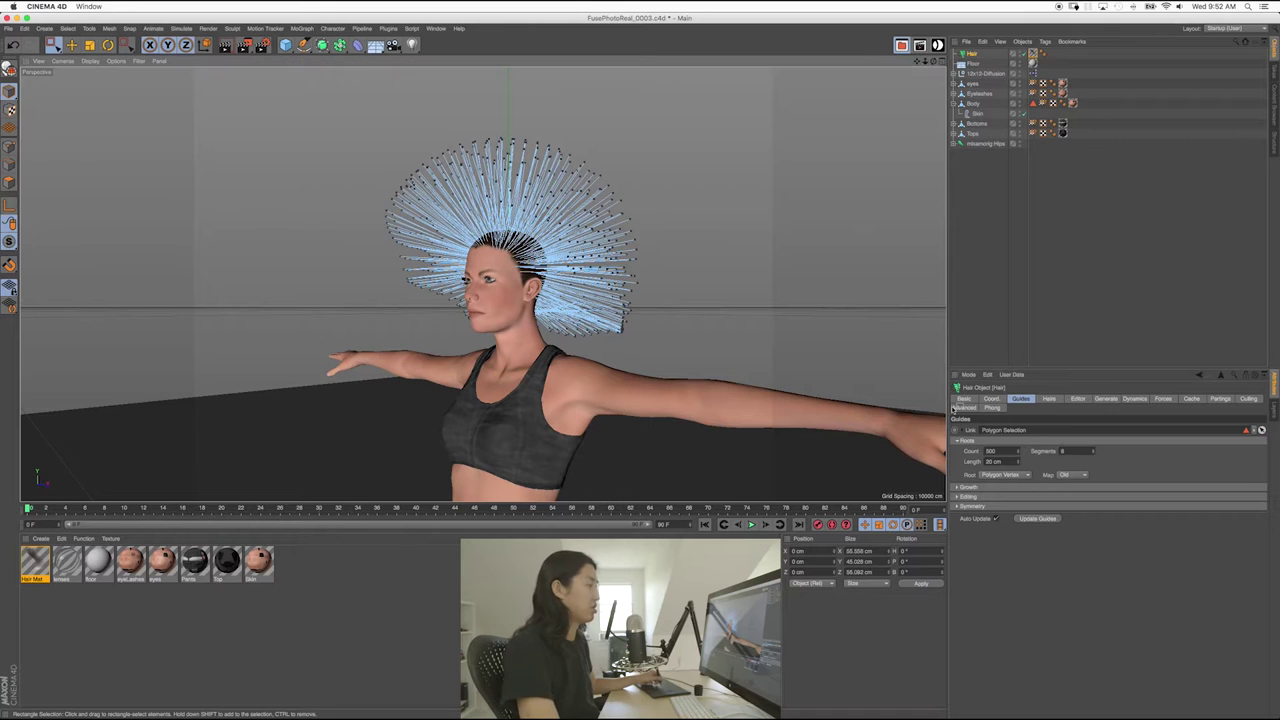
# - Reduce the number of hair guides, trying a count of 10 first, and set the guide length to 10 cm
pyautogui.doubleClick(994, 451)
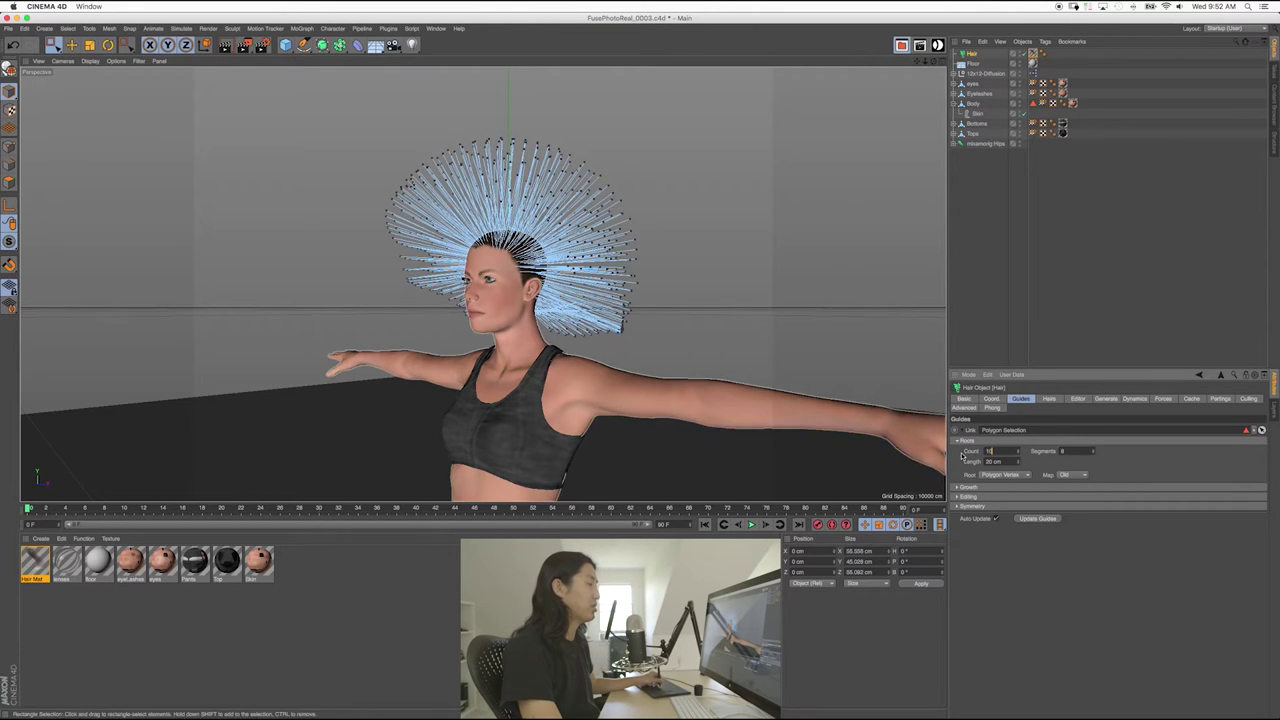
pyautogui.write('10')
pyautogui.press('Return')
pyautogui.write('5')
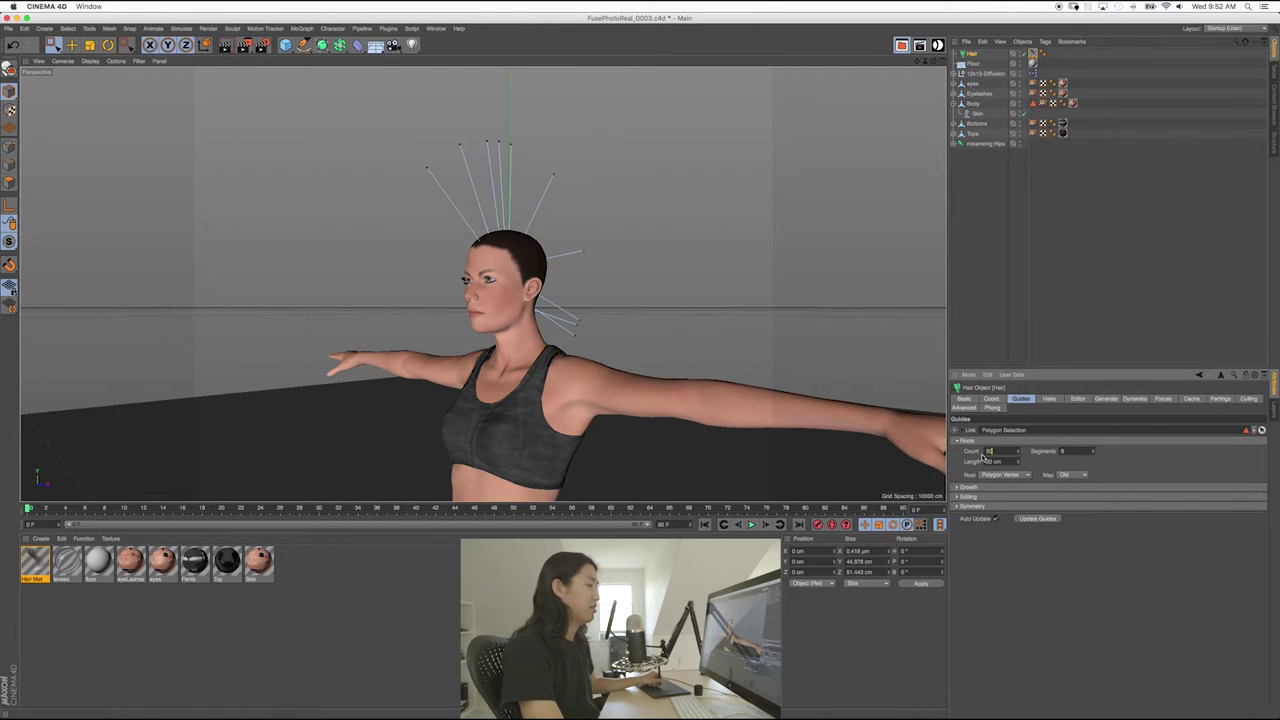
pyautogui.write('00')
pyautogui.press('Return')
pyautogui.write('10')
pyautogui.press('Return')
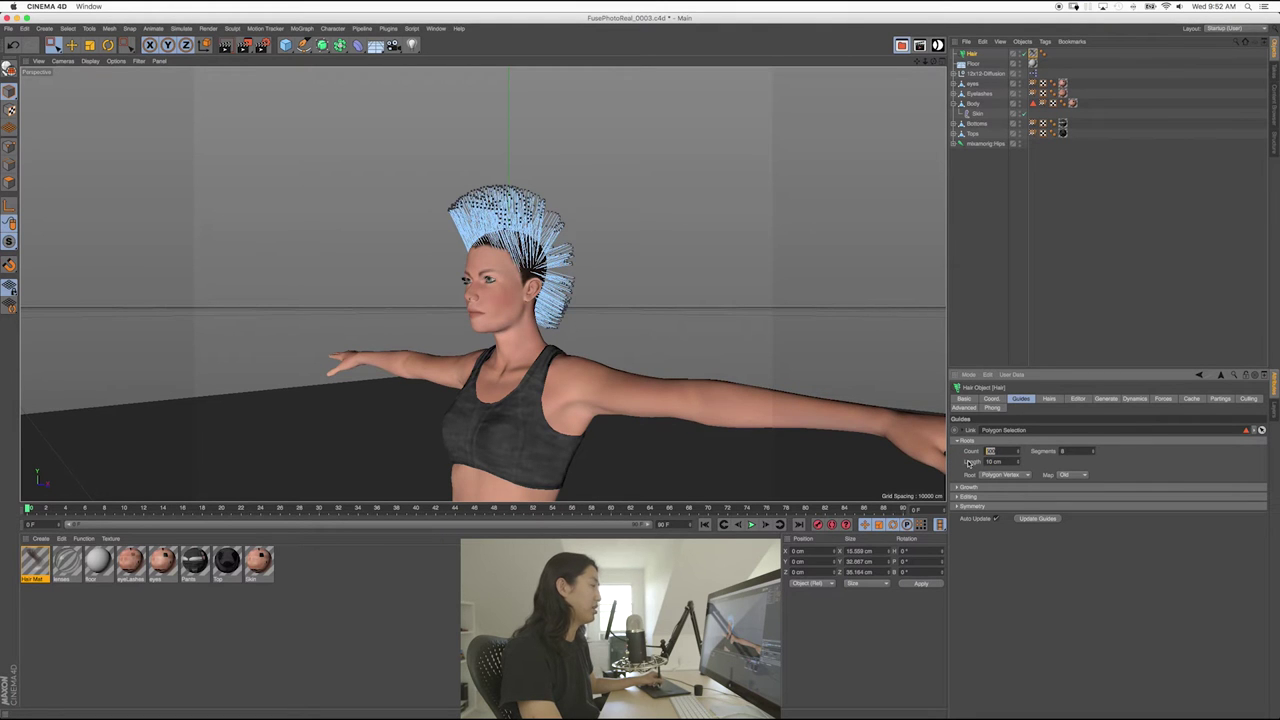
# - Try a hair guide length of 20 cm and return the length to 10 cm
pyautogui.keyDown('alt'); pyautogui.moveTo(520, 297); pyautogui.dragTo(584, 299); pyautogui.keyUp('alt')
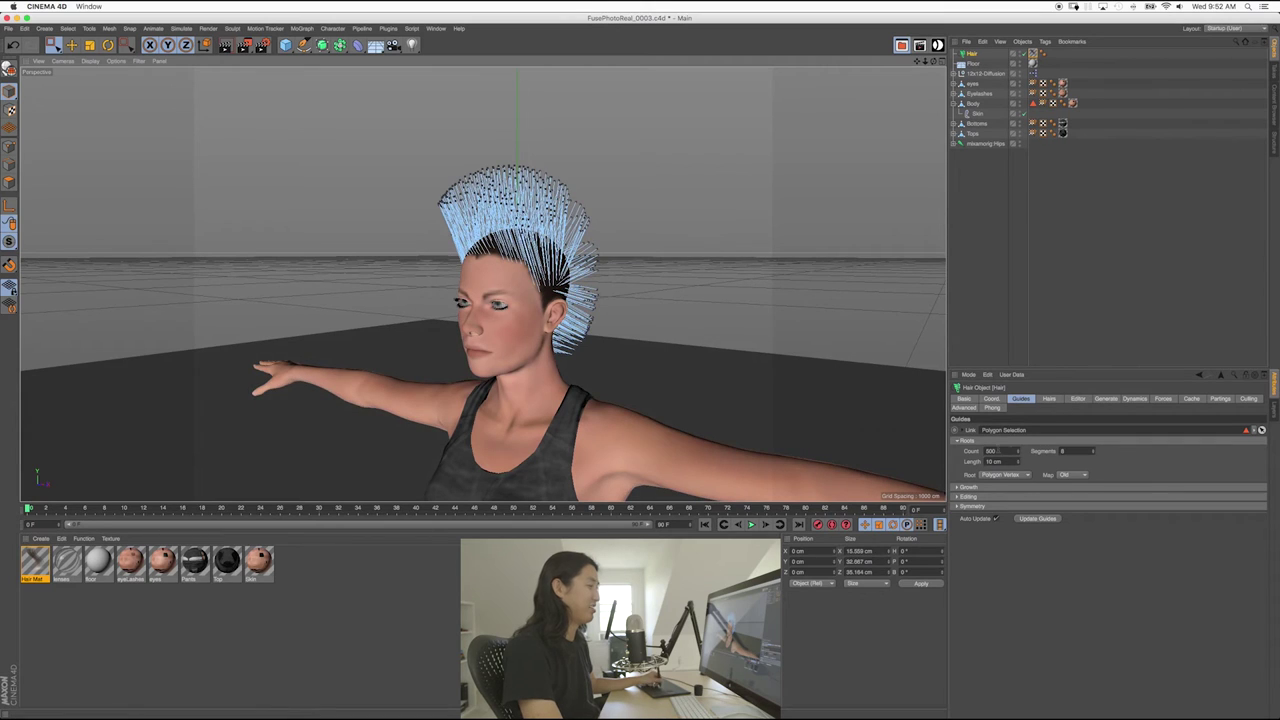
pyautogui.doubleClick(992, 451)
pyautogui.press('Tab')
pyautogui.write('12')
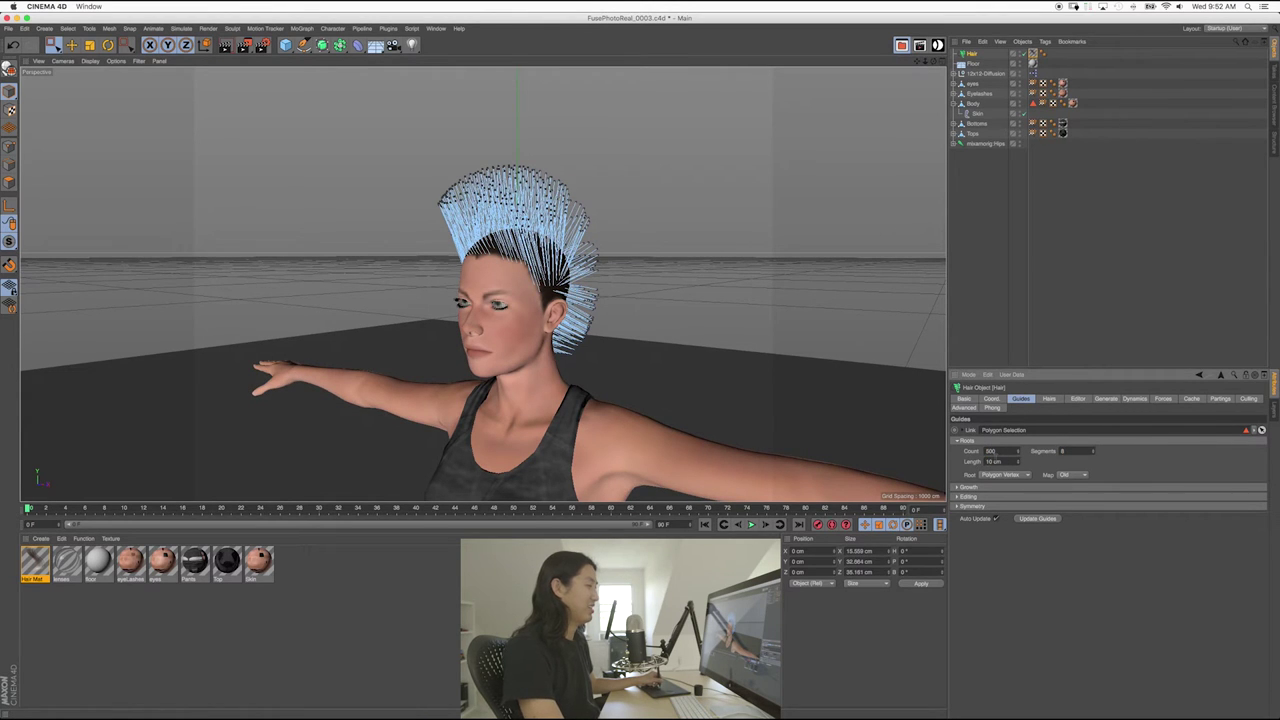
pyautogui.write('20')
pyautogui.press('Return')
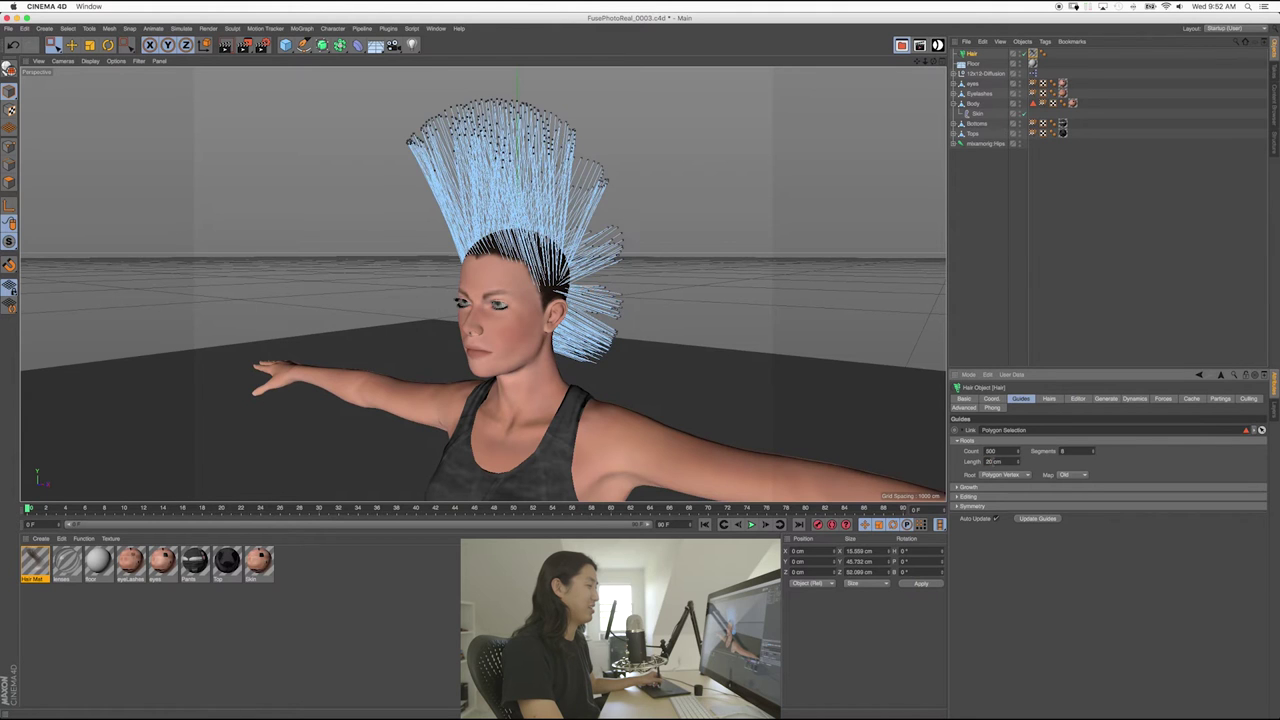
pyautogui.press('Return')
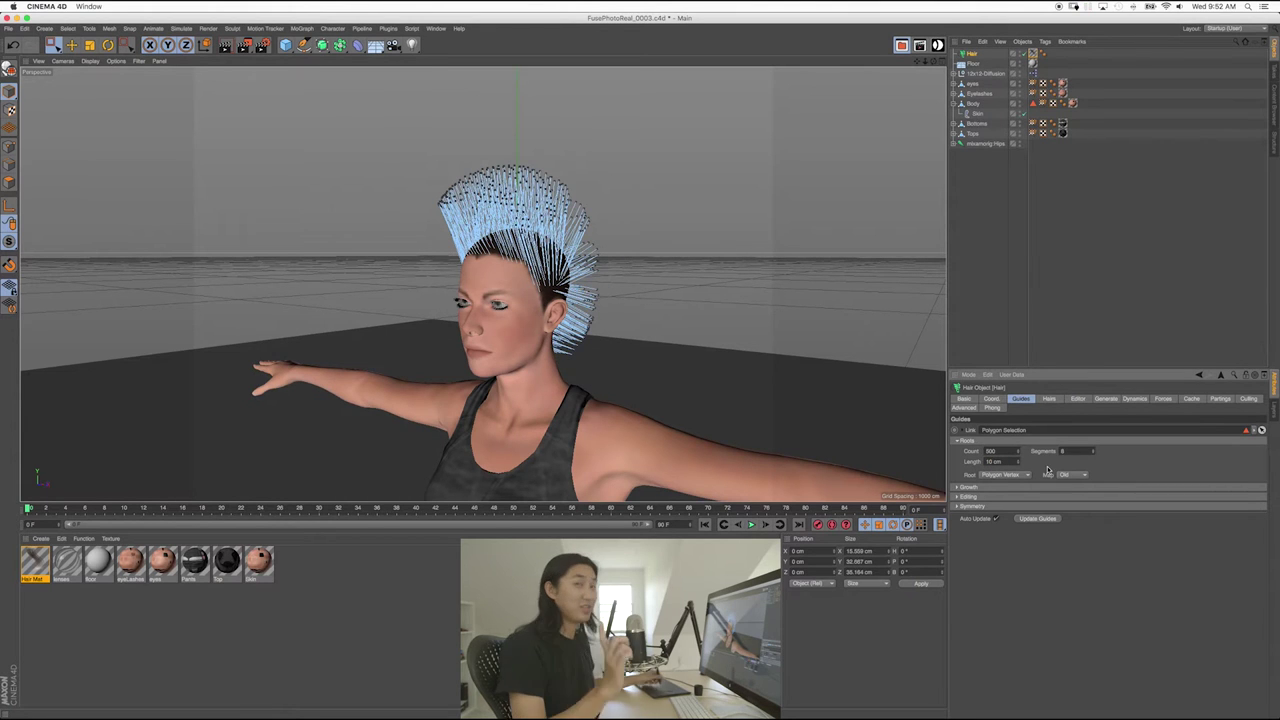
# - Delete the Hair object and its Hair Mat material from the scene
pyautogui.click(965, 229)
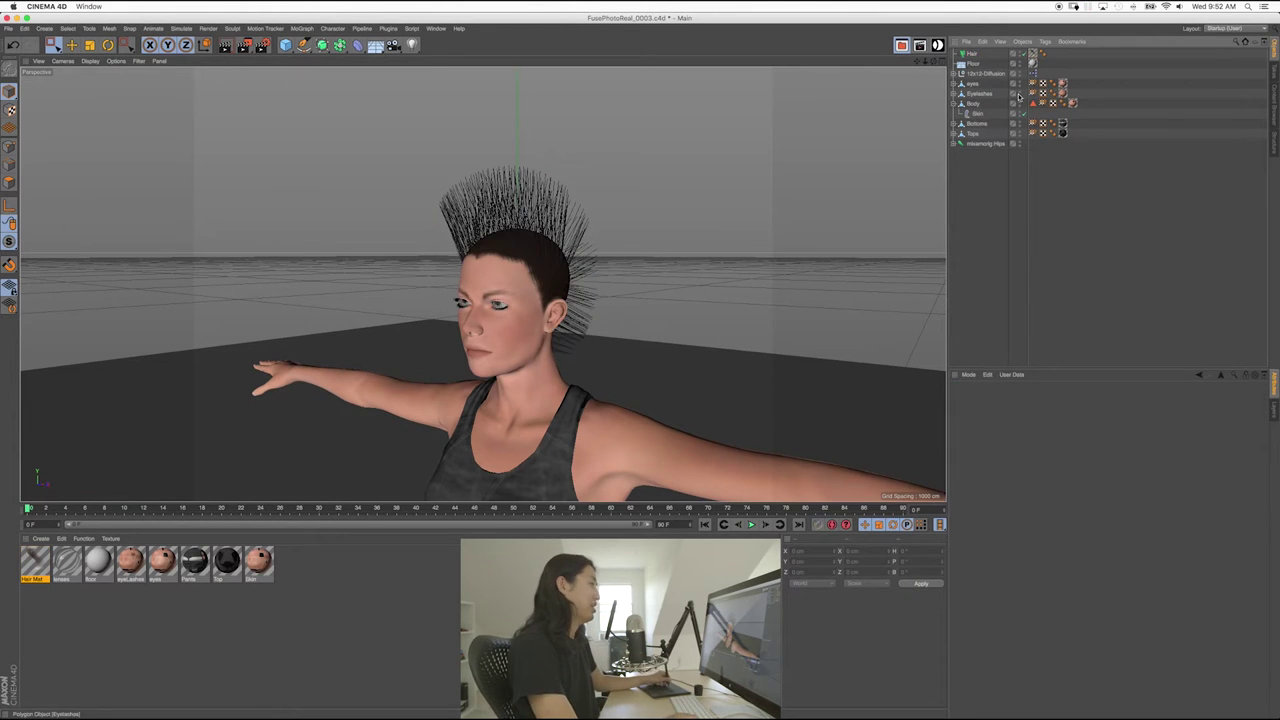
pyautogui.click(968, 53)
pyautogui.press('Delete')
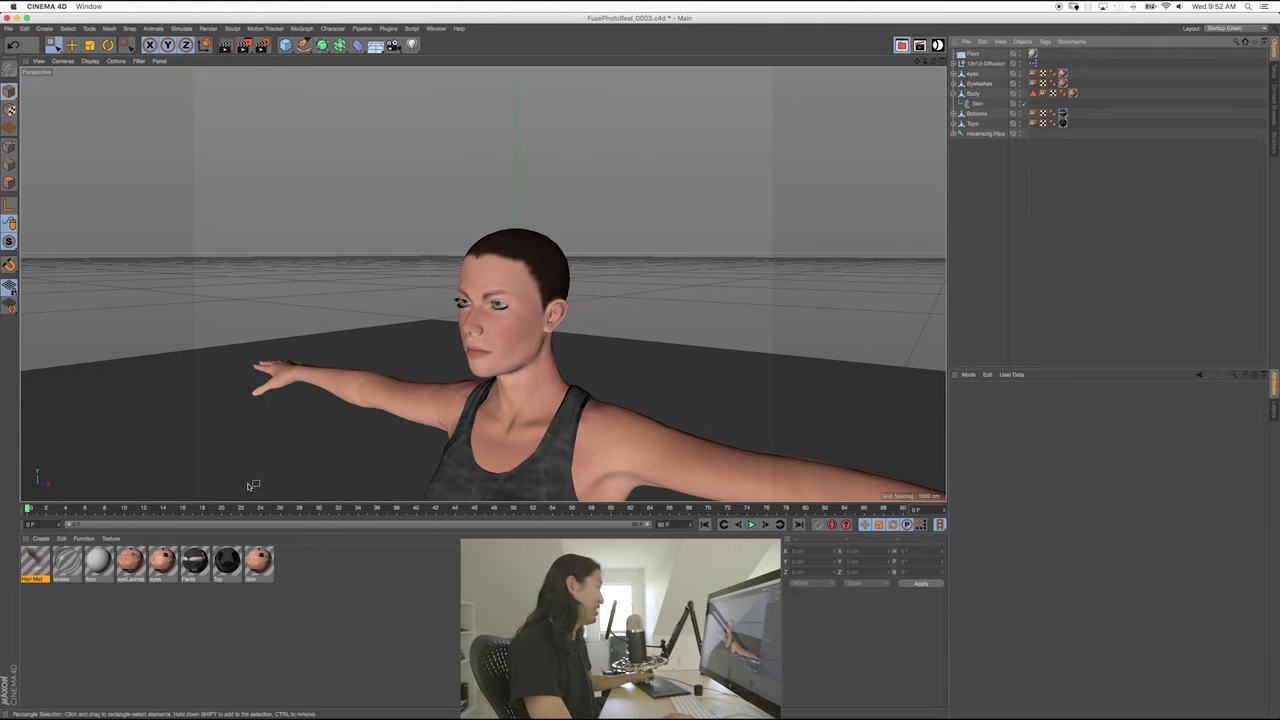
pyautogui.click(36, 563)
pyautogui.press('Delete')
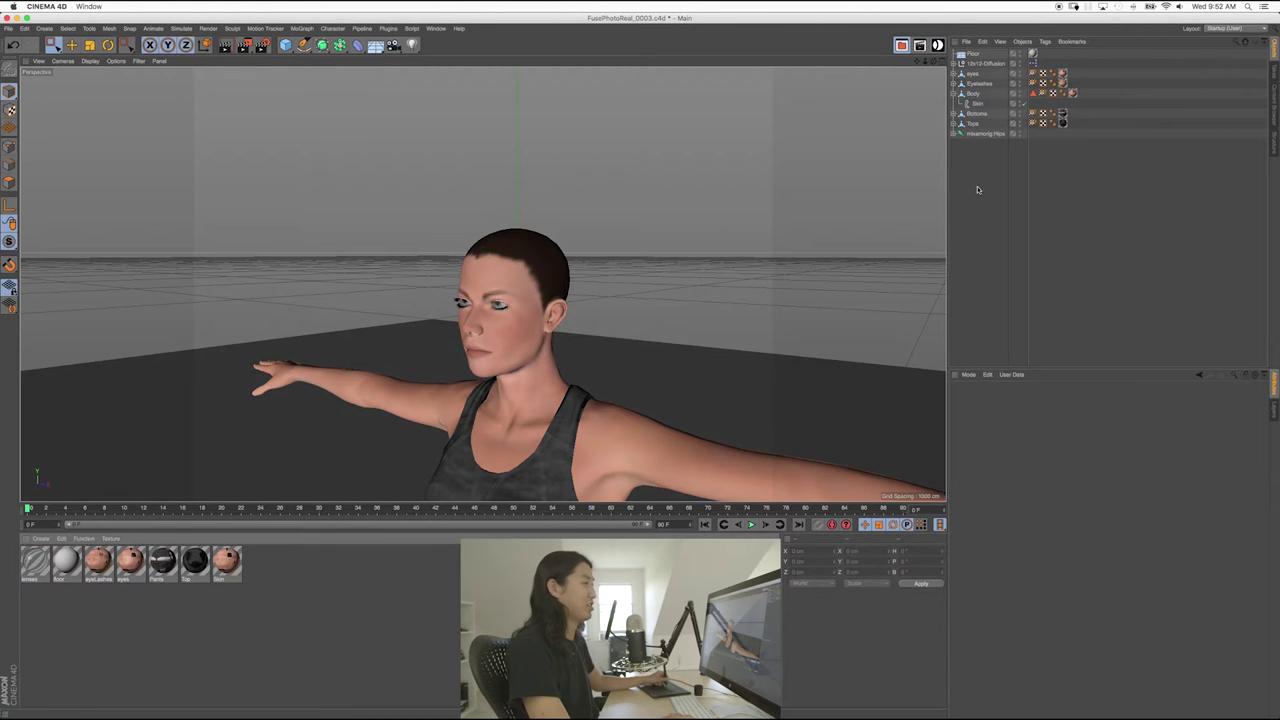
# - Add a new Hair object on the scalp polygons stored in the Body's polygon selection tag
pyautogui.click(976, 94)
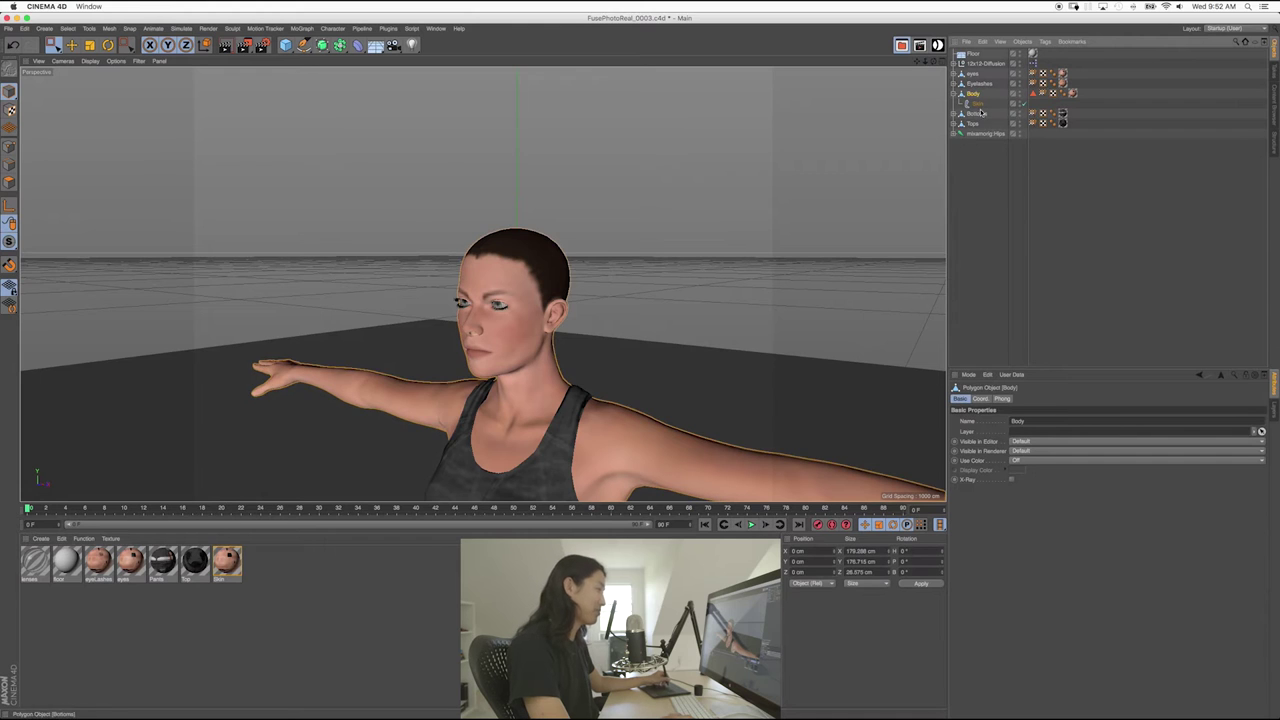
pyautogui.click(1033, 94)
pyautogui.keyDown('alt'); pyautogui.moveTo(556, 338); pyautogui.dragTo(616, 360); pyautogui.keyUp('alt')
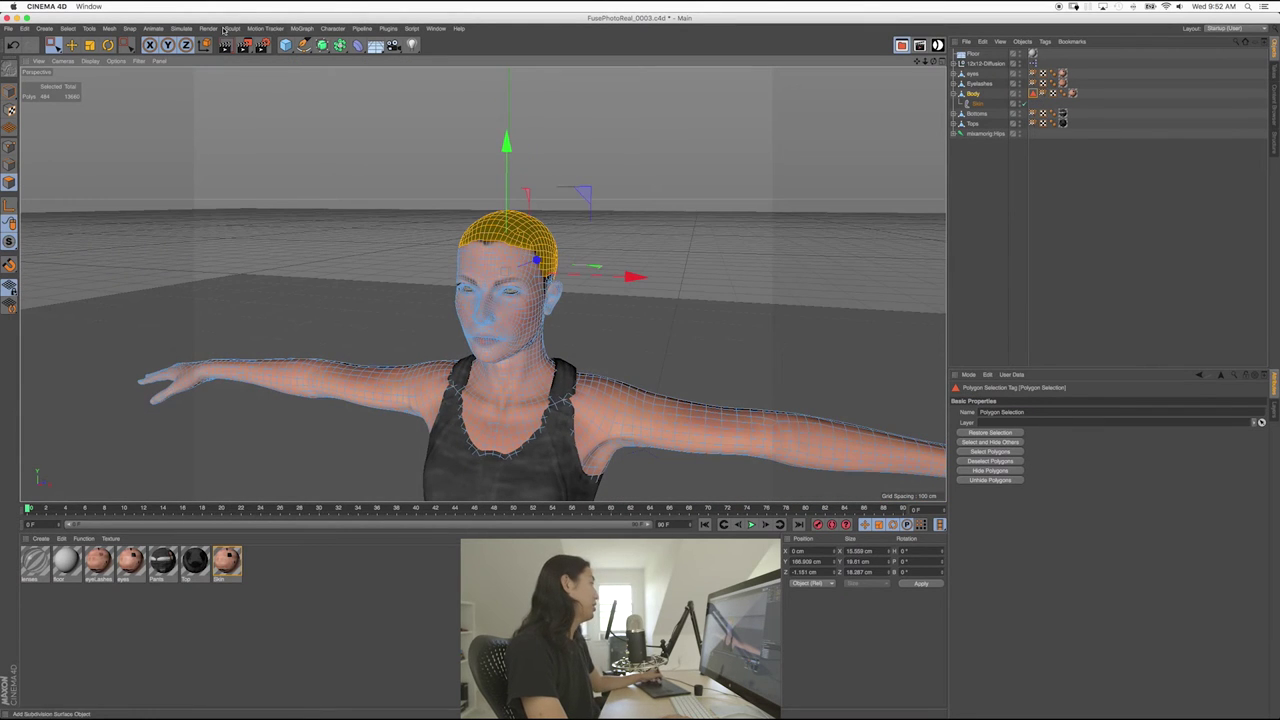
pyautogui.click(181, 28)
pyautogui.click(245, 95)
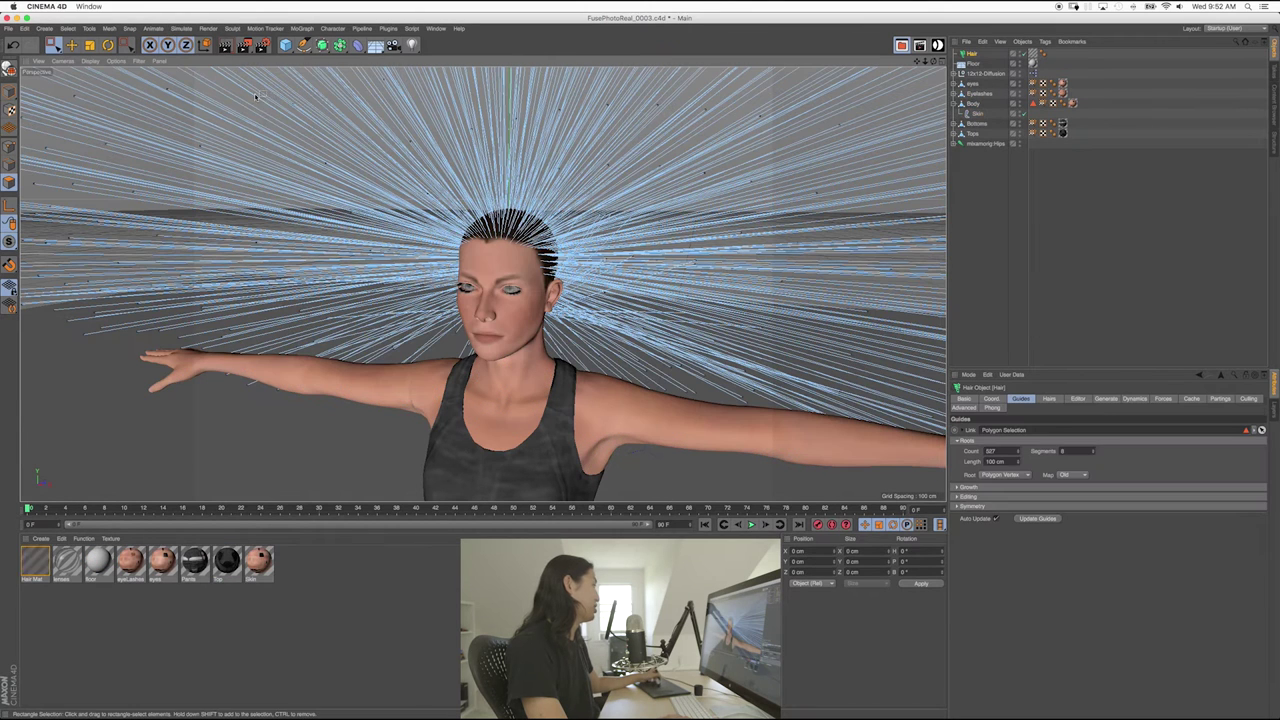
# - Set the new hair's guide length to 10 cm
pyautogui.click(976, 208)
pyautogui.click(970, 53)
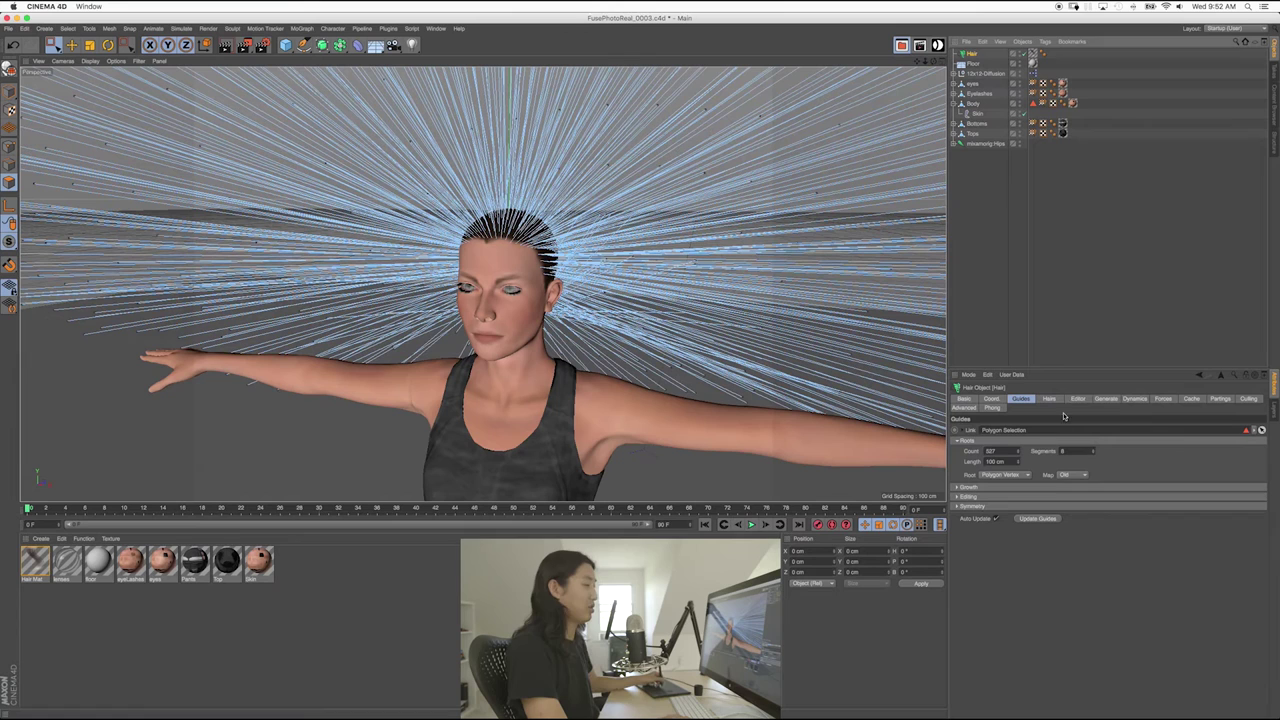
pyautogui.doubleClick(999, 451)
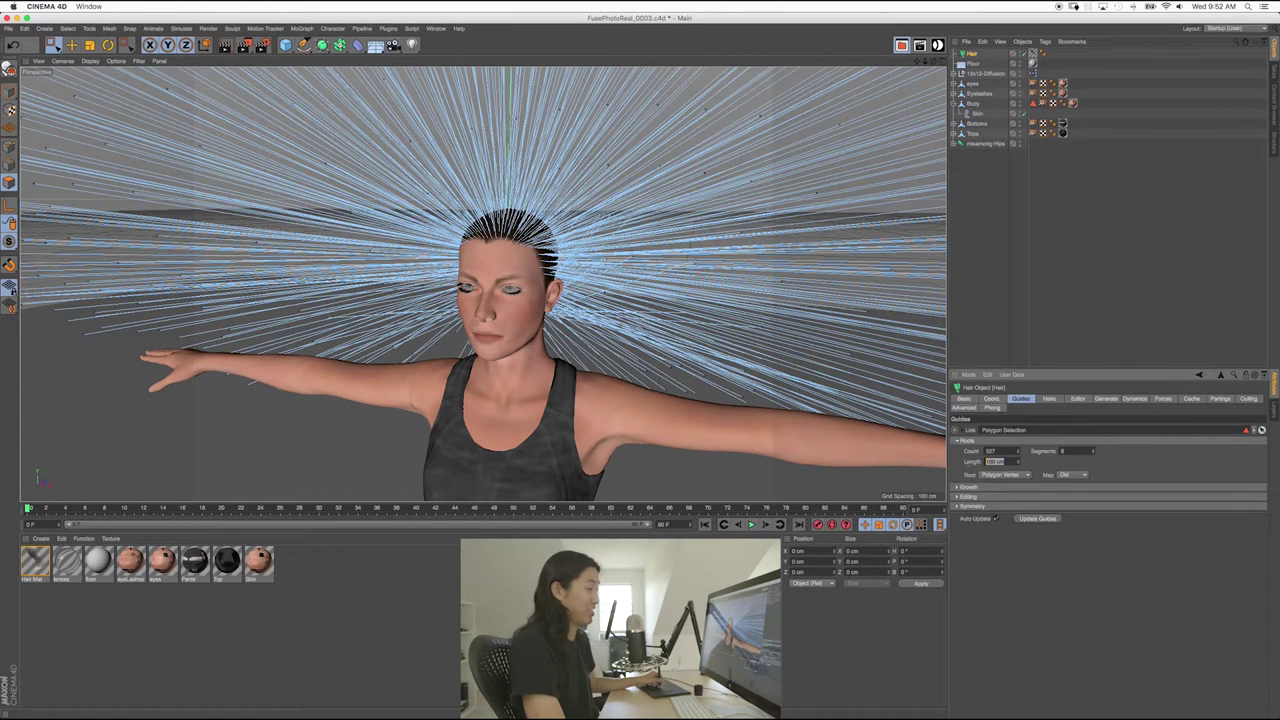
pyautogui.write('10')
pyautogui.press('Return')
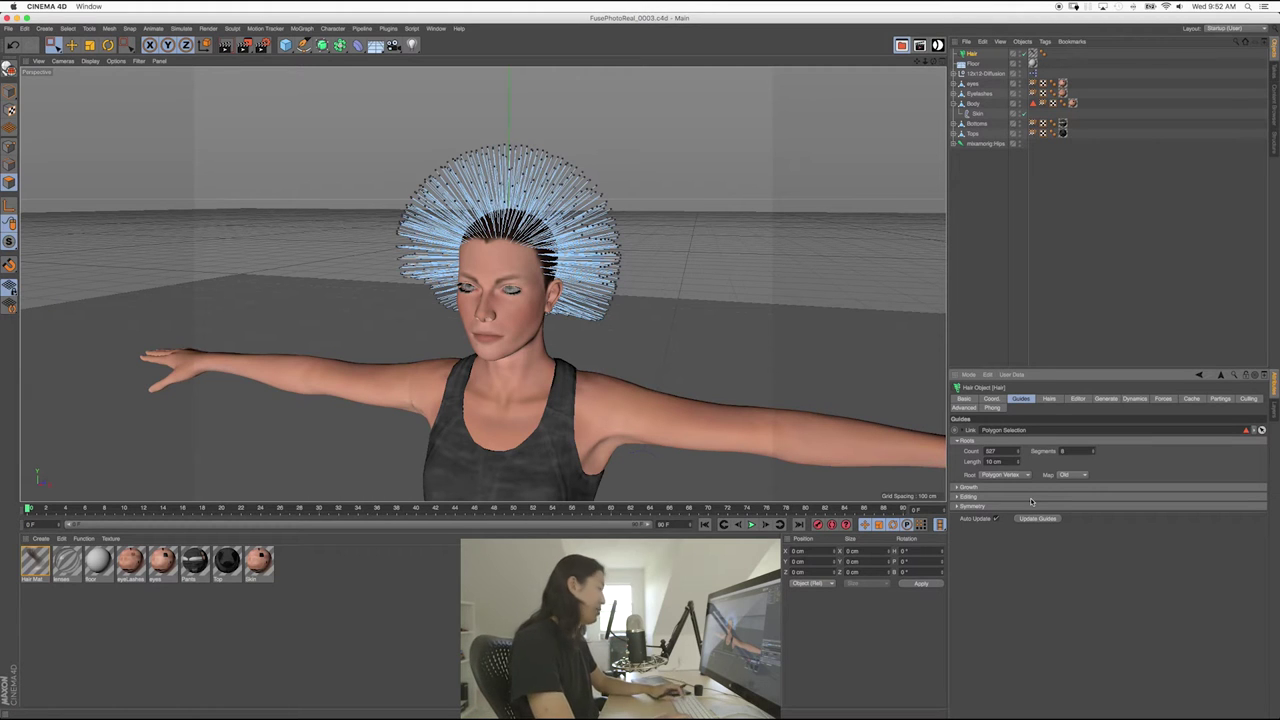
# - Show the hair count settings, test-render the character's head from the front in the Picture Viewer and stop the render
pyautogui.click(1048, 398)
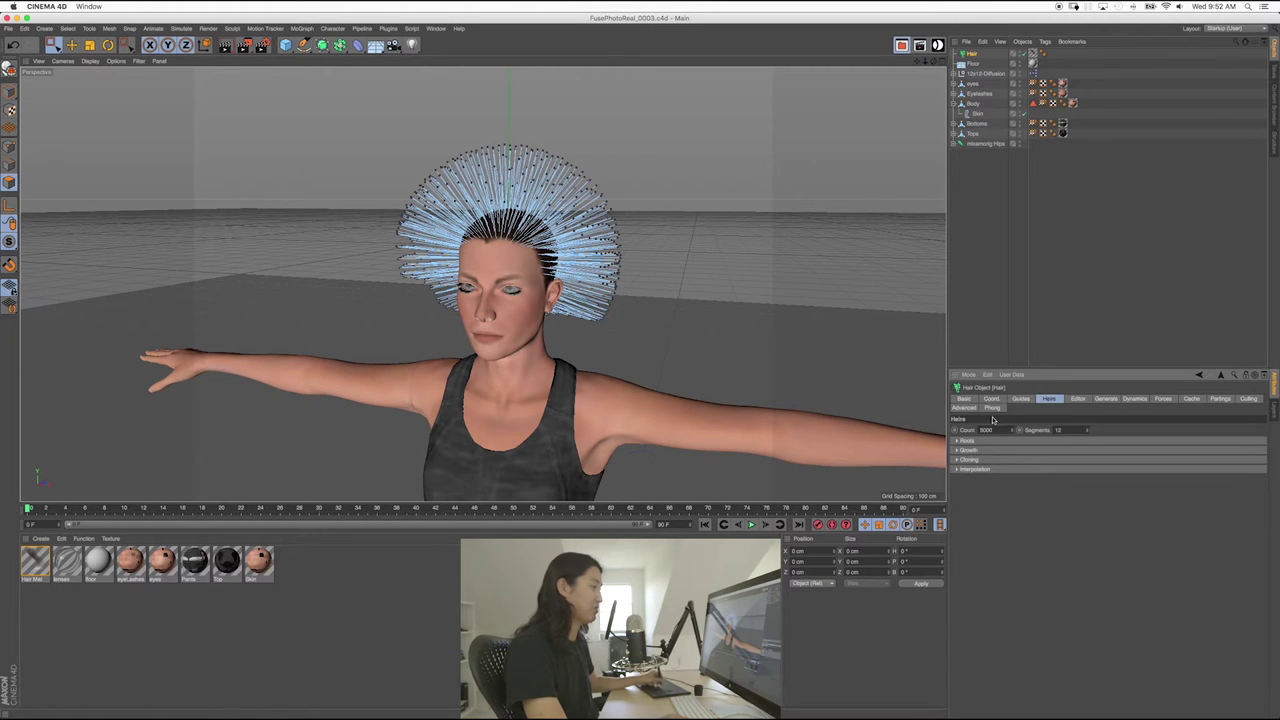
pyautogui.keyDown('alt'); pyautogui.moveTo(493, 262); pyautogui.dragTo(547, 190); pyautogui.keyUp('alt')
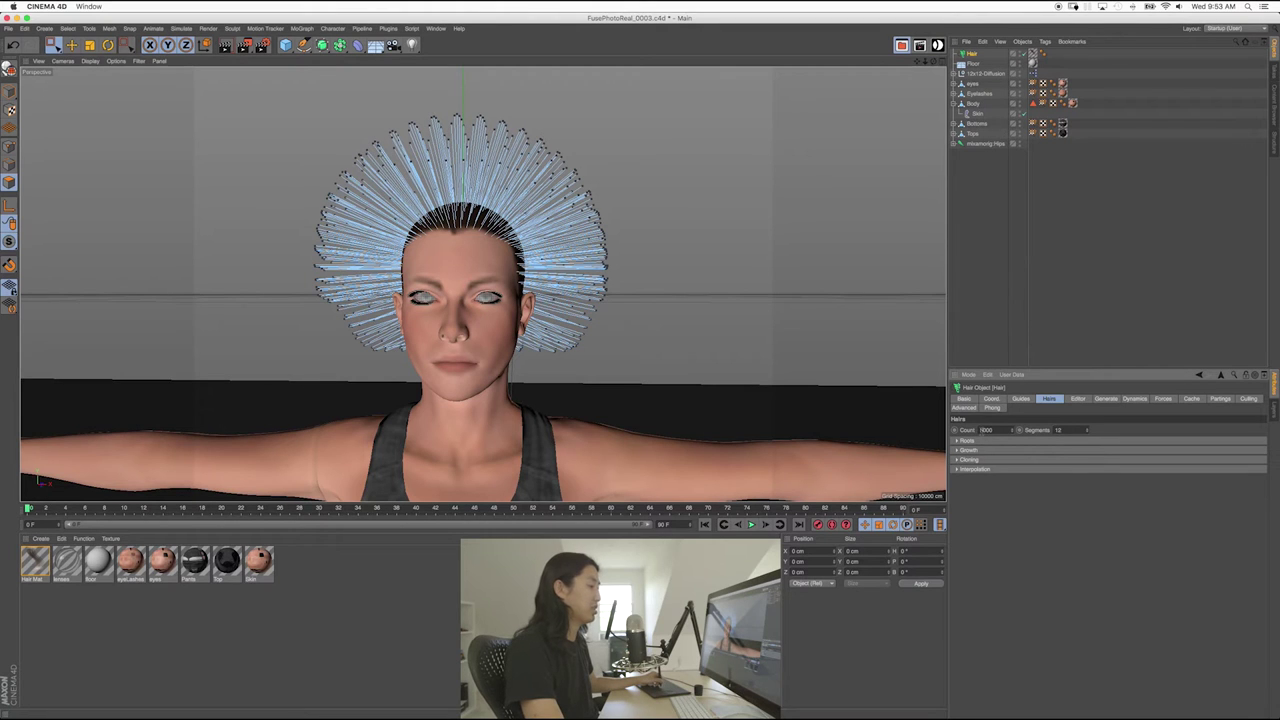
pyautogui.click(971, 338)
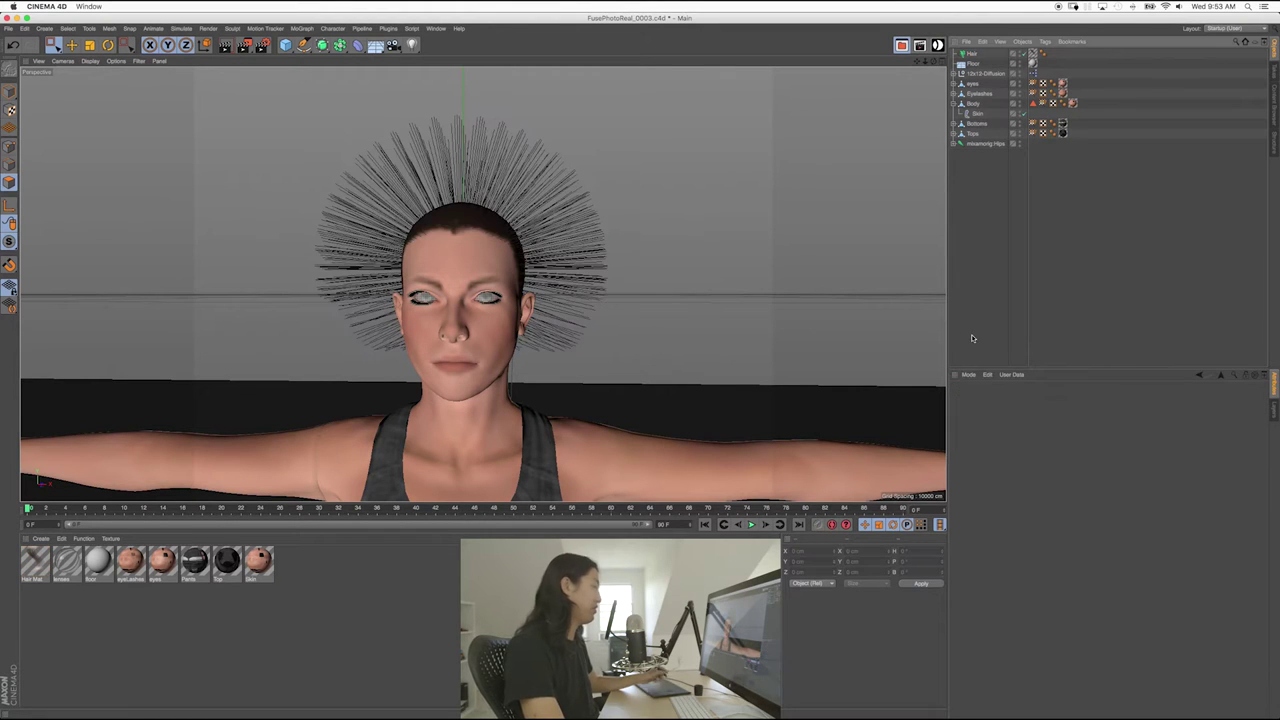
pyautogui.hotkey('shift', 'r')
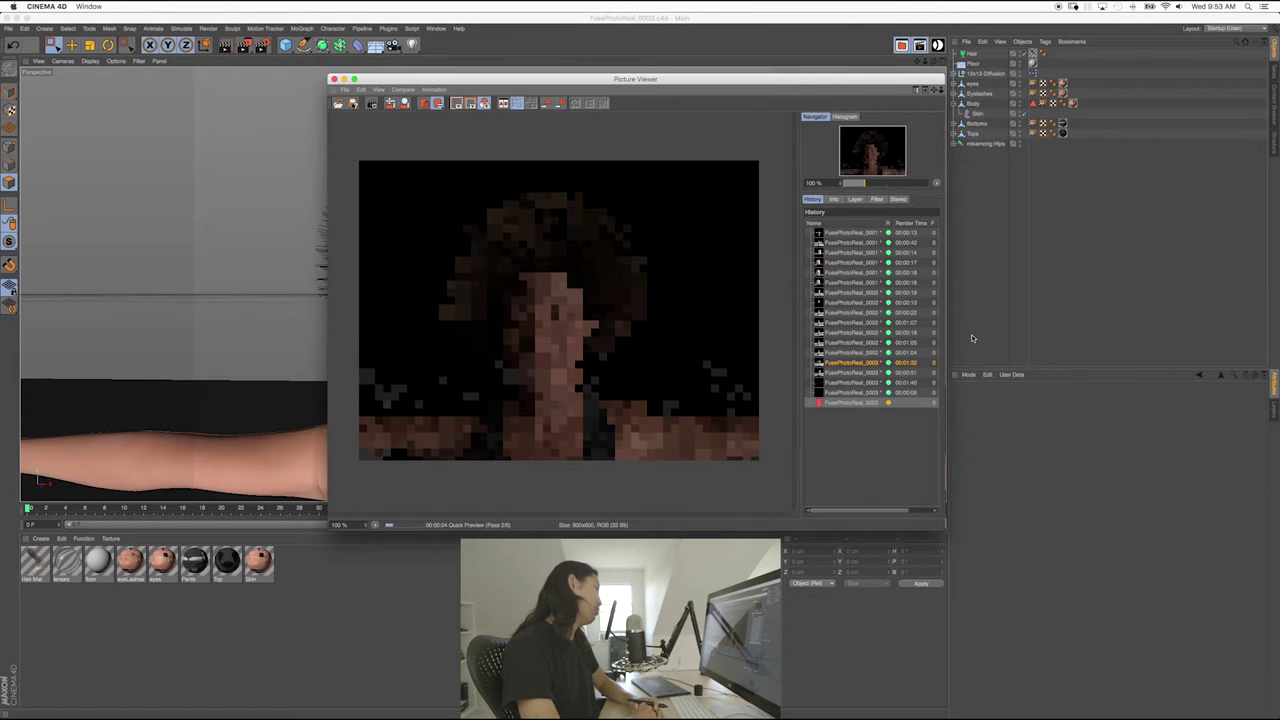
pyautogui.click(971, 336)
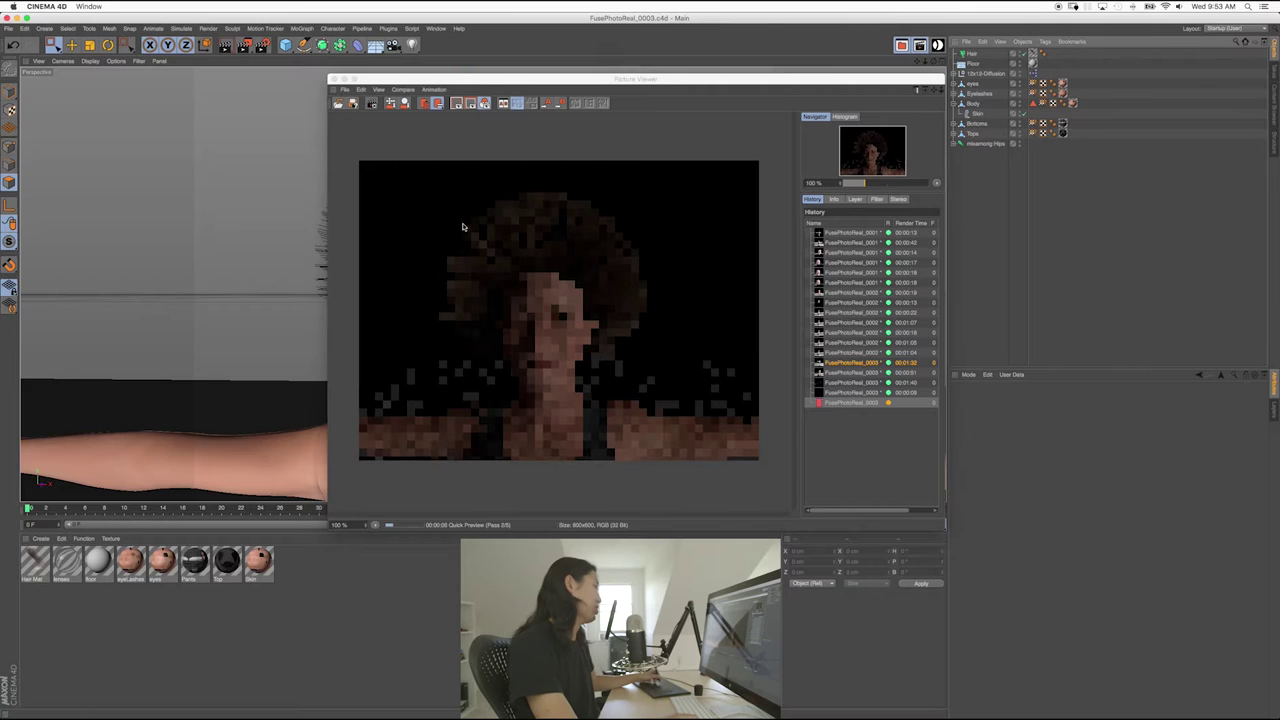
pyautogui.click(372, 104)
pyautogui.click(727, 234)
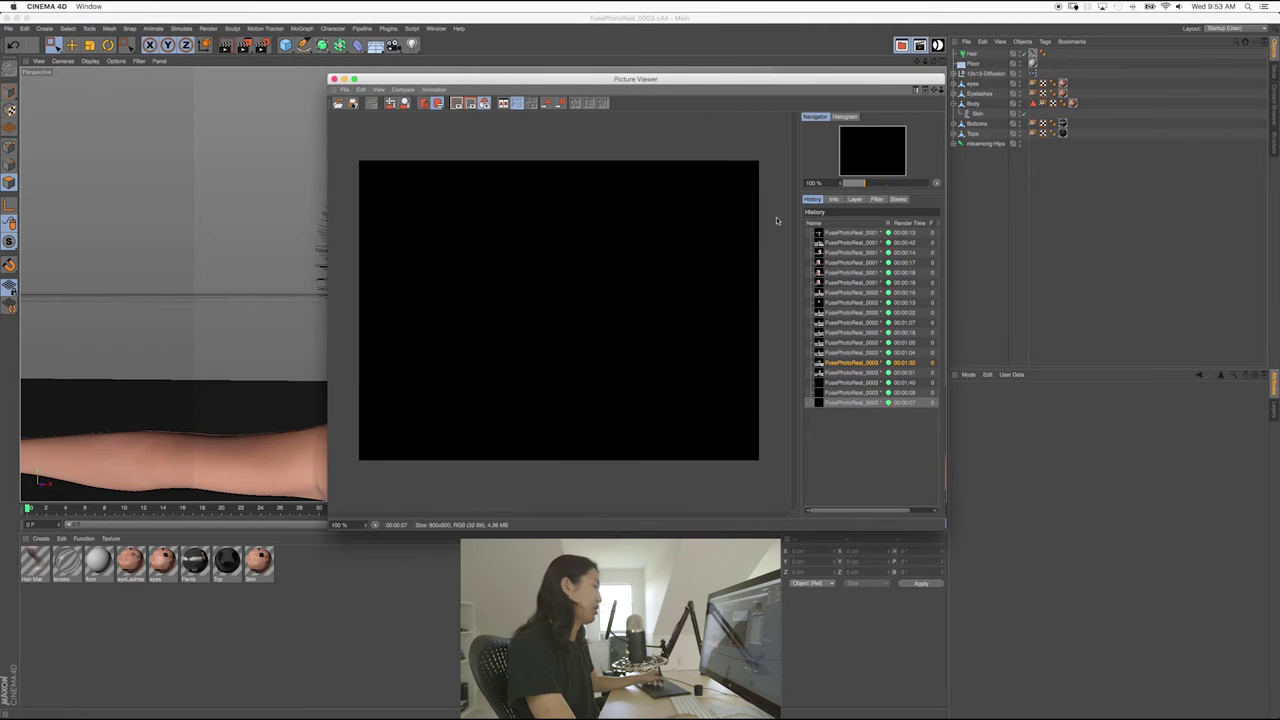
# - Try a light brightness of 80000 on the 12x12-Diffusion light with a test render, and stop the render
pyautogui.click(984, 73)
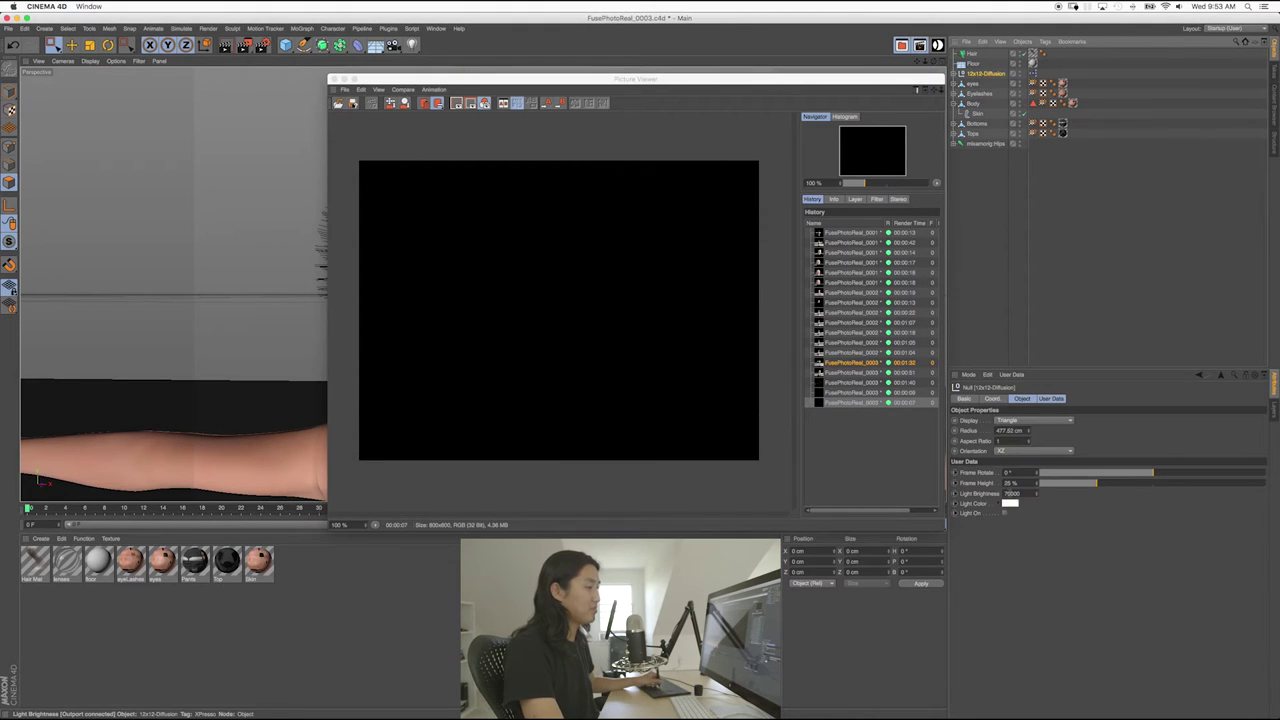
pyautogui.moveTo(1011, 494); pyautogui.dragTo(989, 499)
pyautogui.write('90')
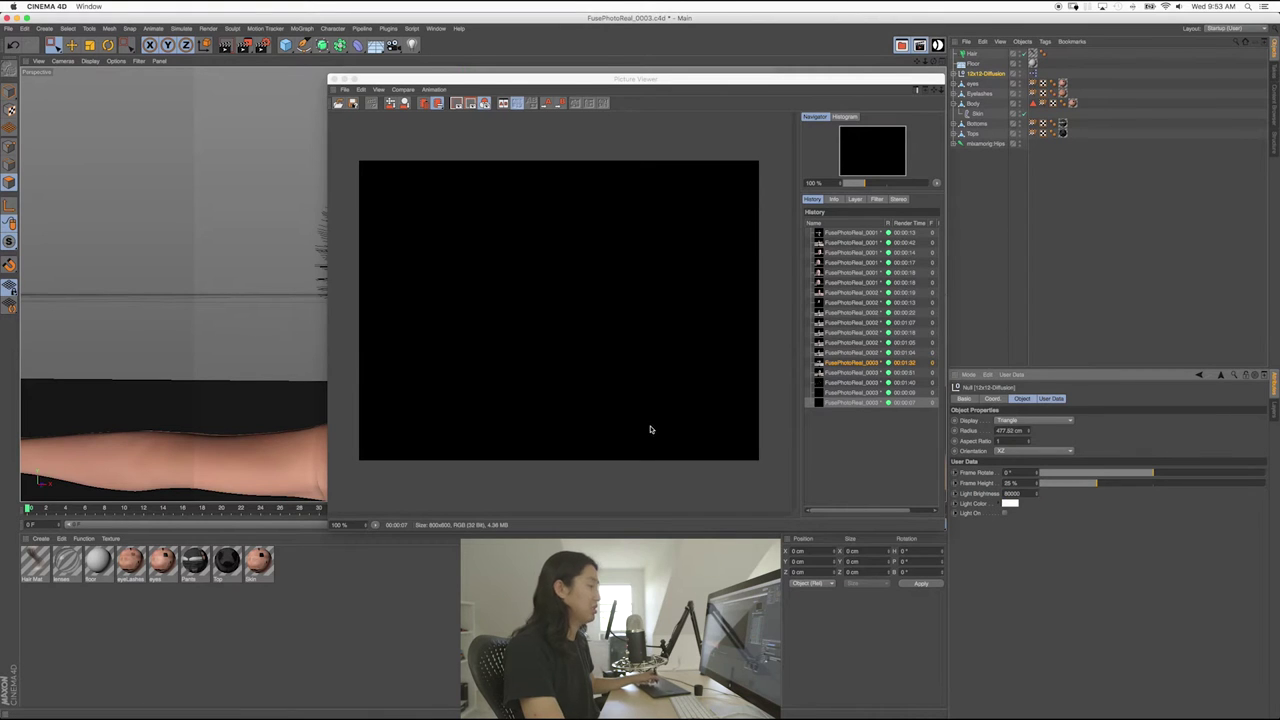
pyautogui.press('Return')
pyautogui.hotkey('shift', 'r')
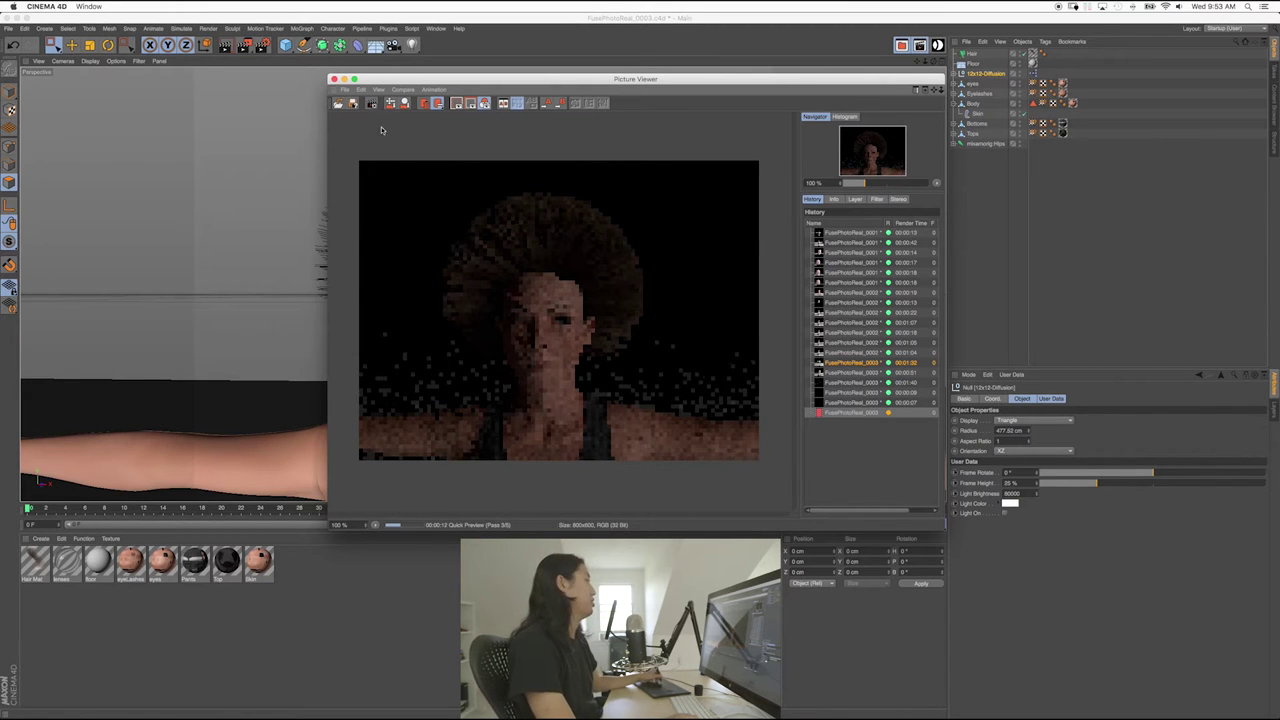
pyautogui.click(352, 102)
pyautogui.press('Return')
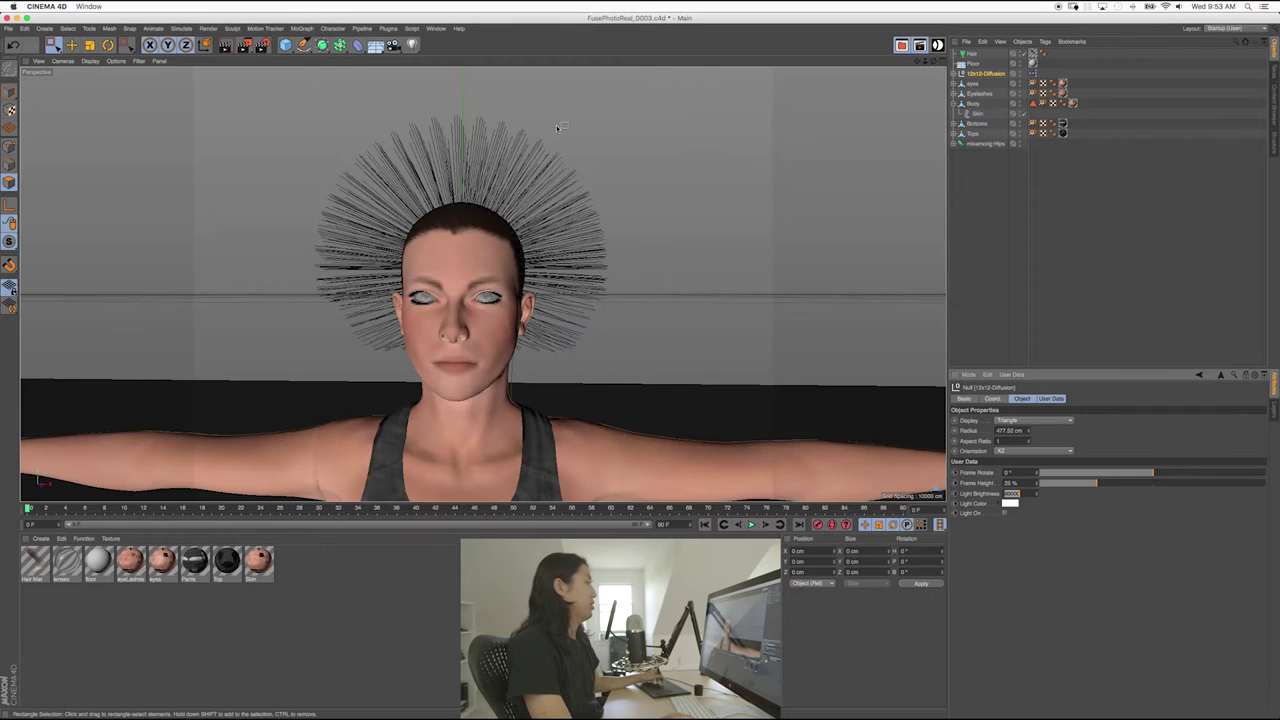
pyautogui.click(90, 61)
pyautogui.click(110, 83)
pyautogui.click(90, 61)
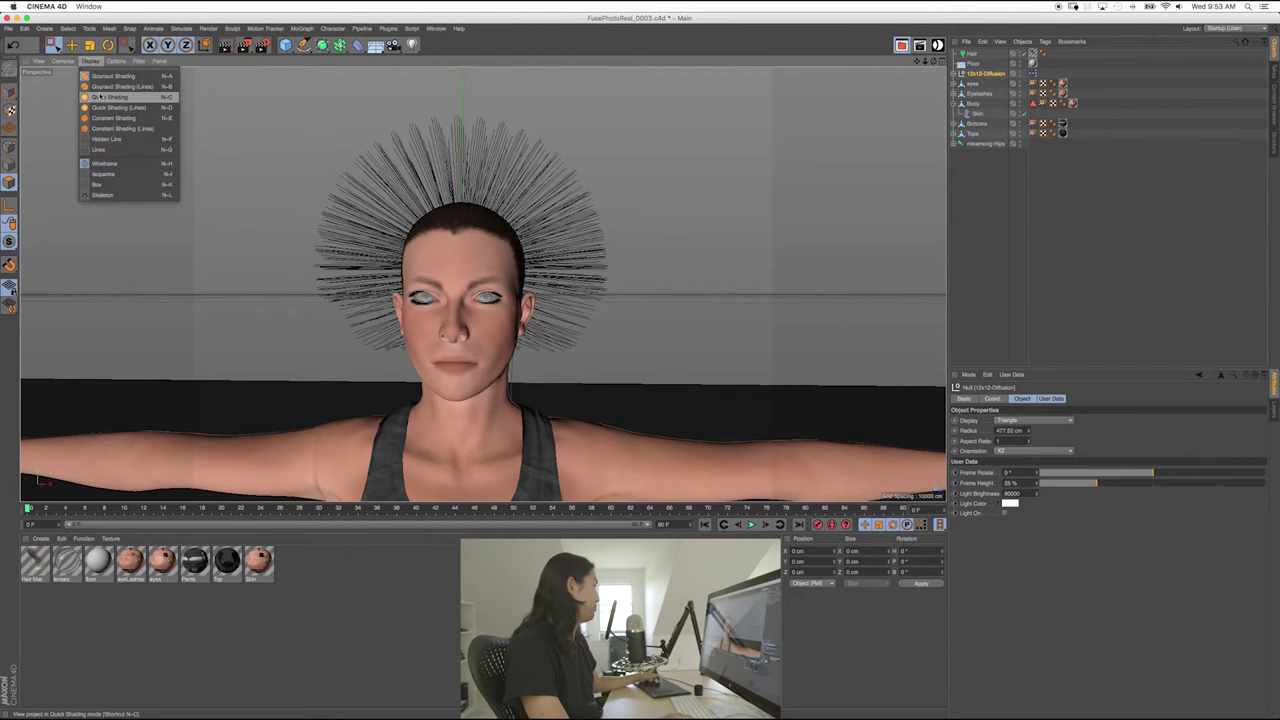
pyautogui.click(110, 83)
pyautogui.click(90, 61)
pyautogui.click(110, 72)
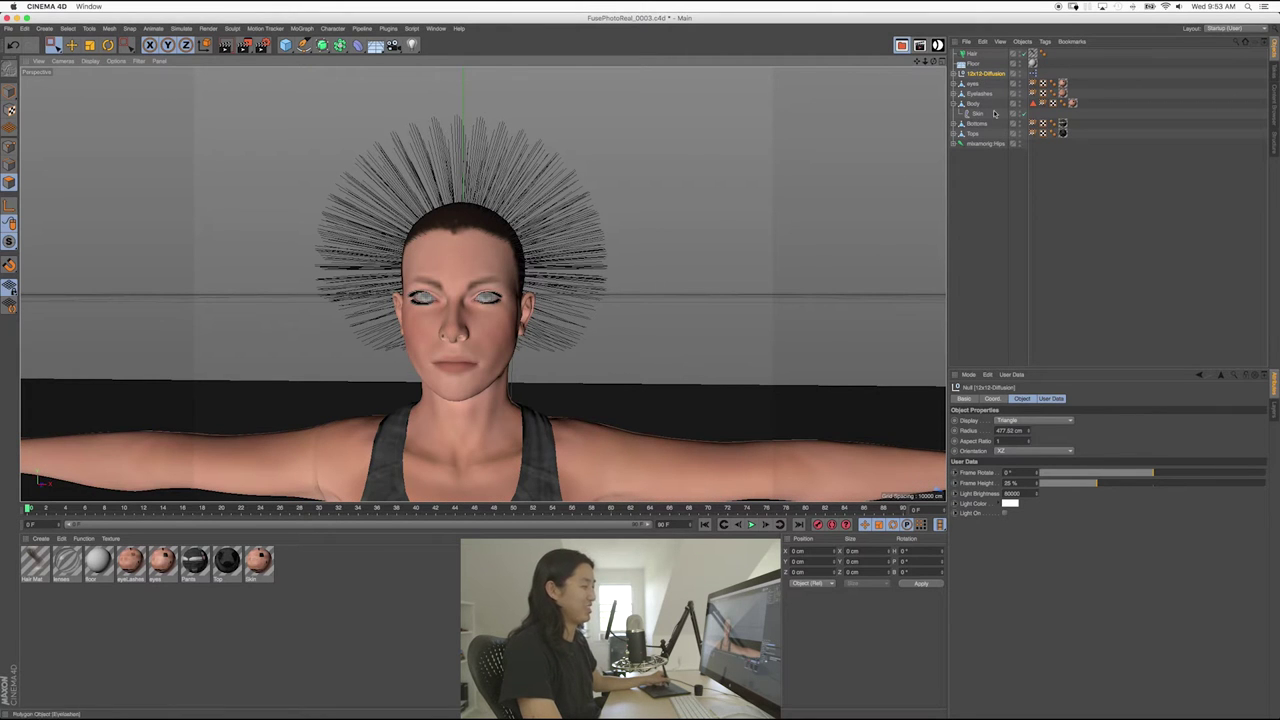
# - Switch on the 12x12-Diffusion light and set its brightness to 70000
pyautogui.click(1005, 514)
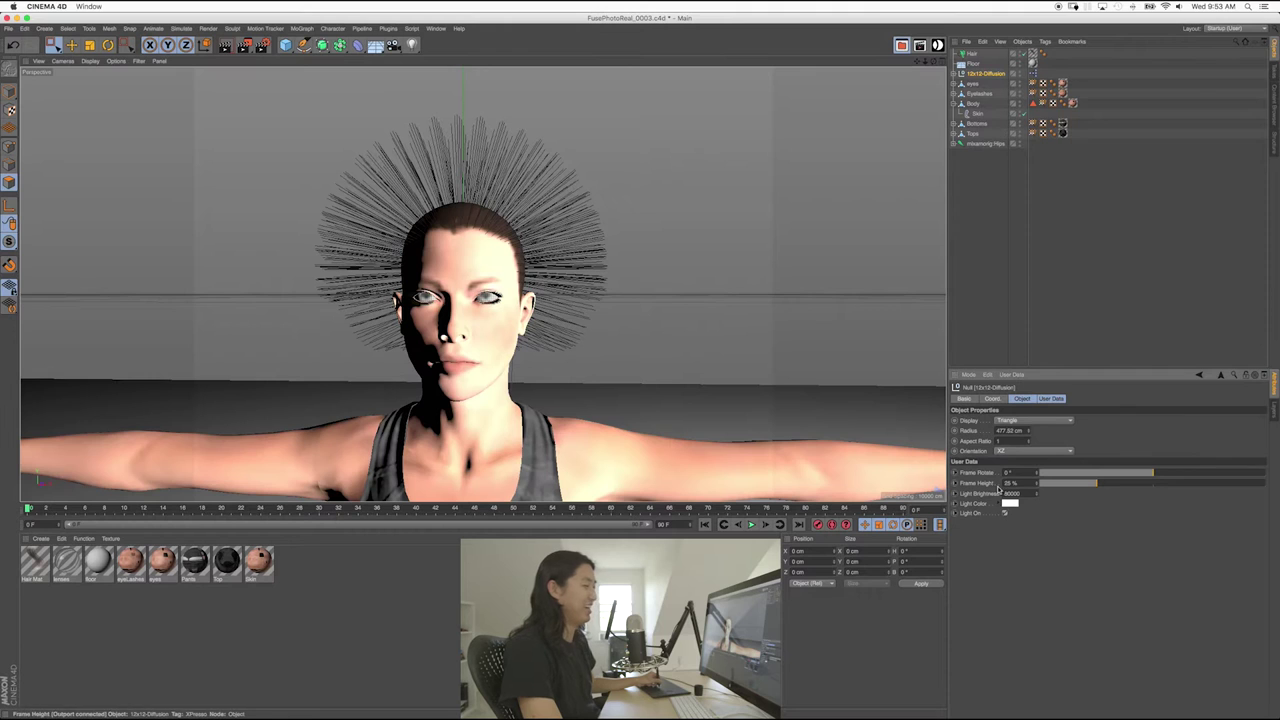
pyautogui.write('7')
pyautogui.press('Return')
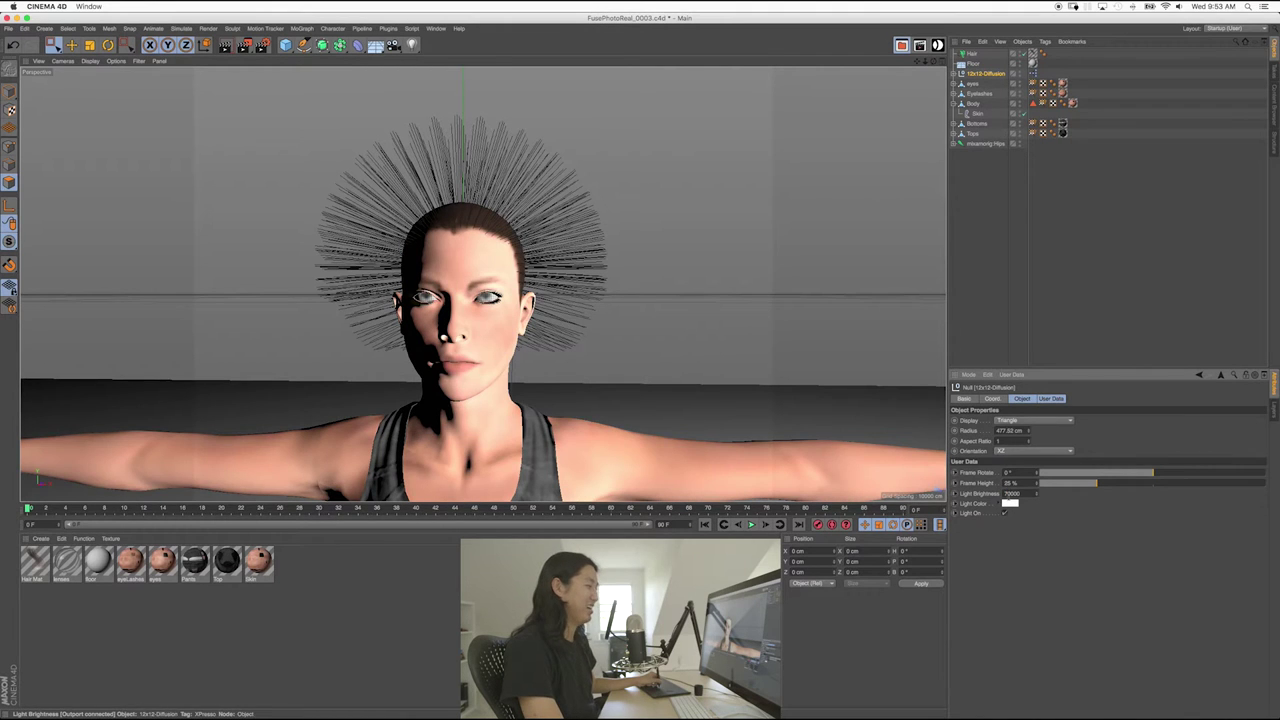
# - Render the lit character in the Picture Viewer to check the hair, stop the render and close the viewer
pyautogui.click(975, 326)
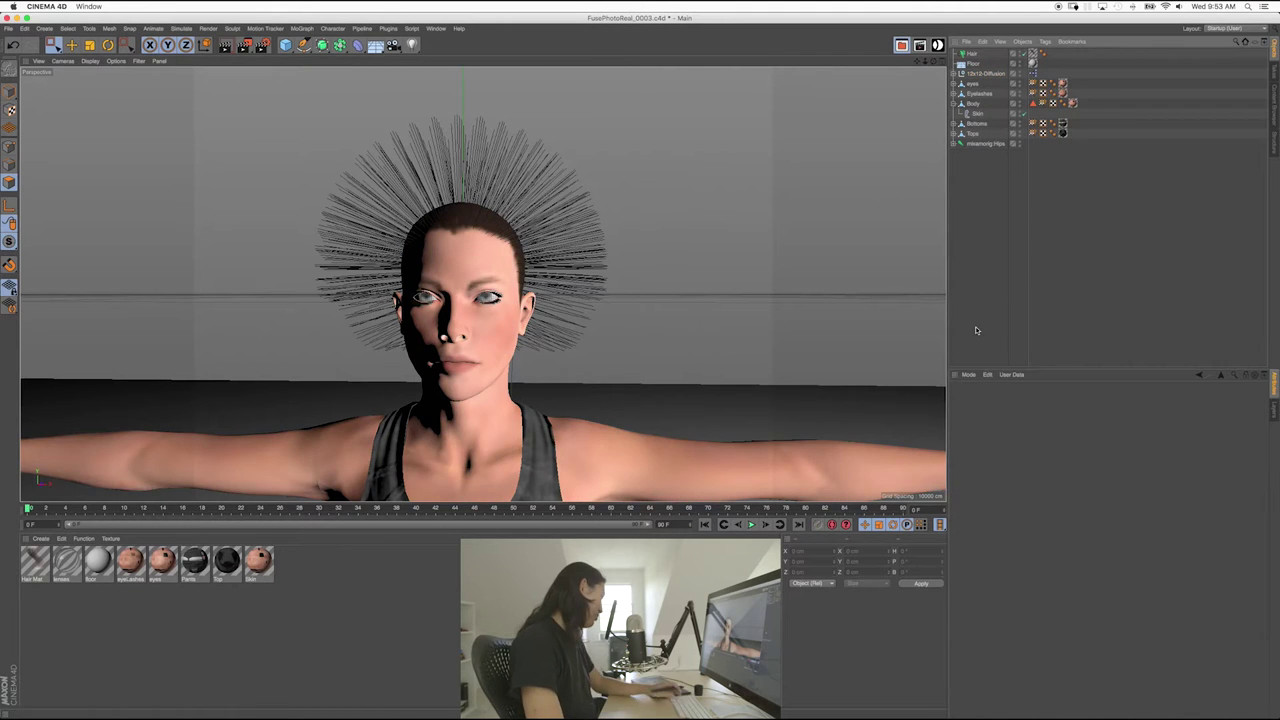
pyautogui.hotkey('shift', 'r')
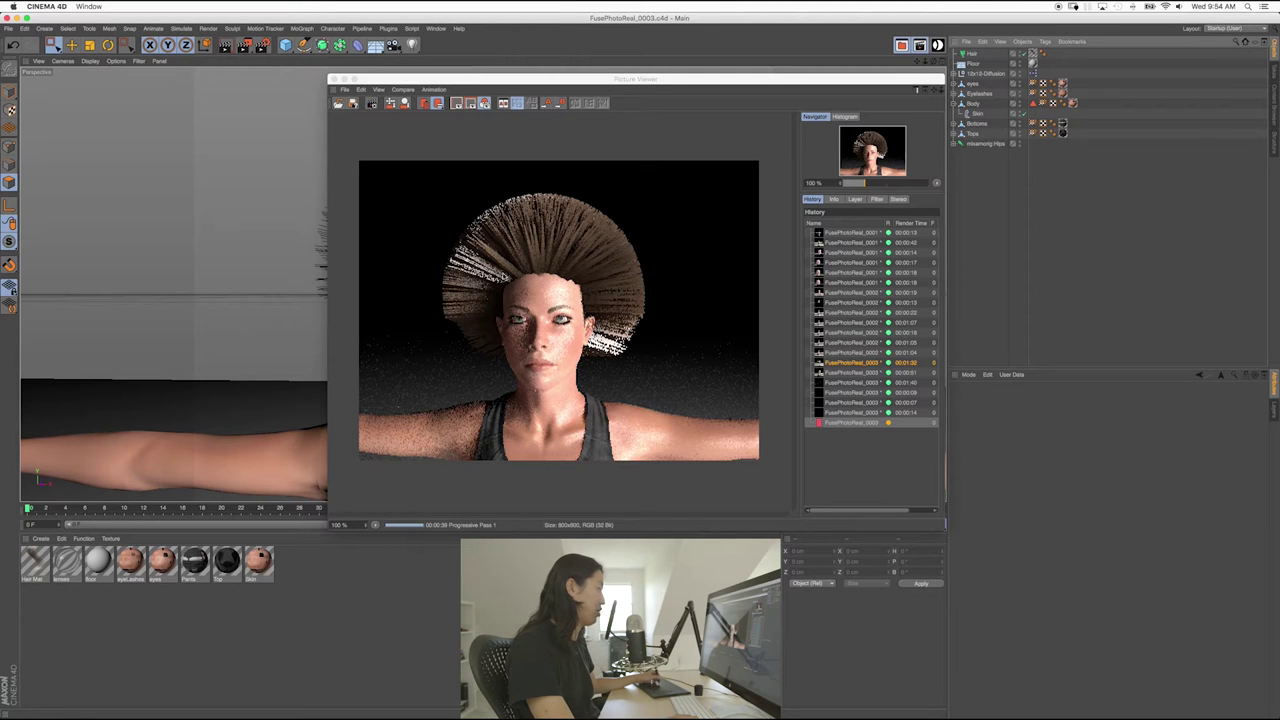
pyautogui.click(371, 103)
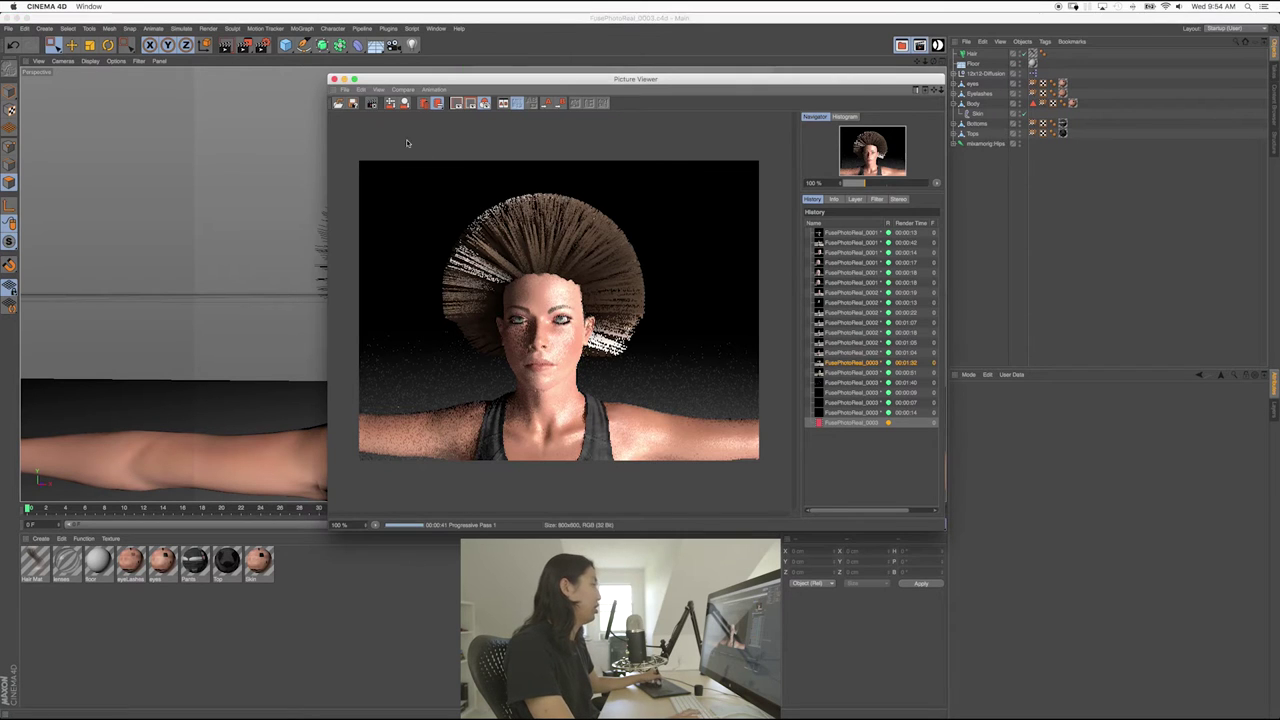
pyautogui.press('Return')
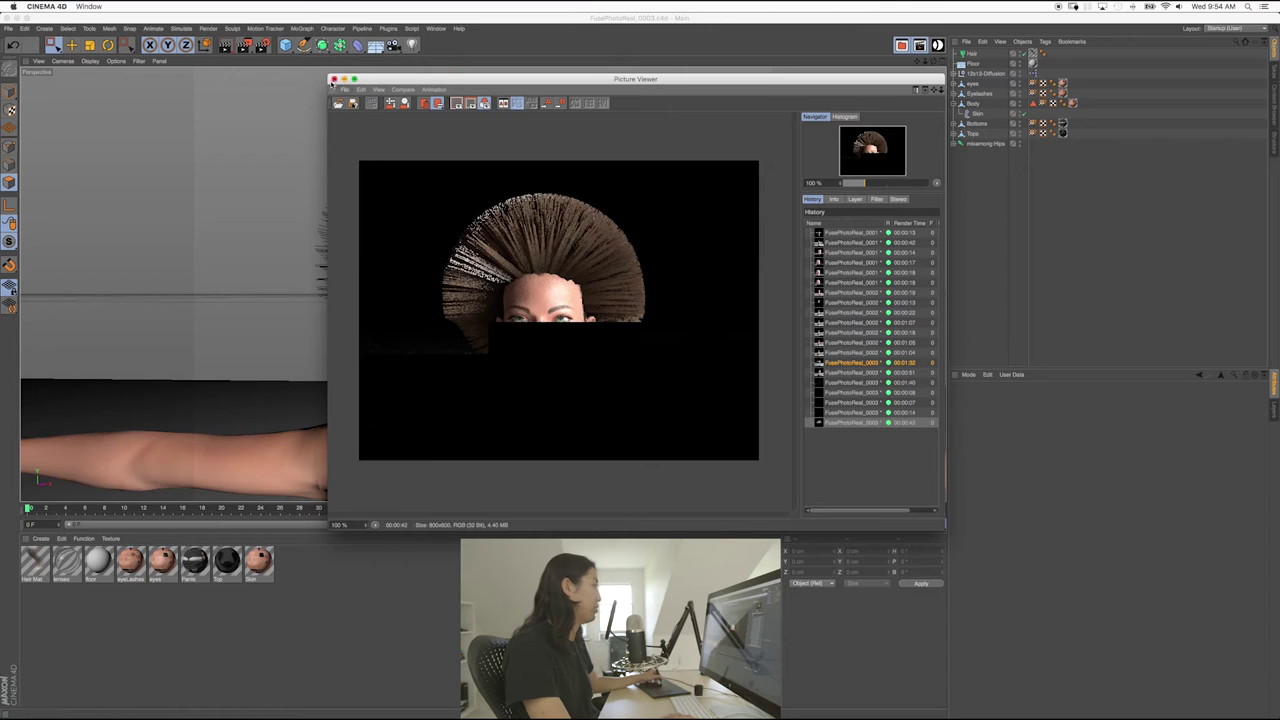
pyautogui.click(336, 80)
# - Open Cine Designer's lighting tools and load the Arri Arrilite2kPlus fixture as the light in the Light Builder
pyautogui.click(919, 45)
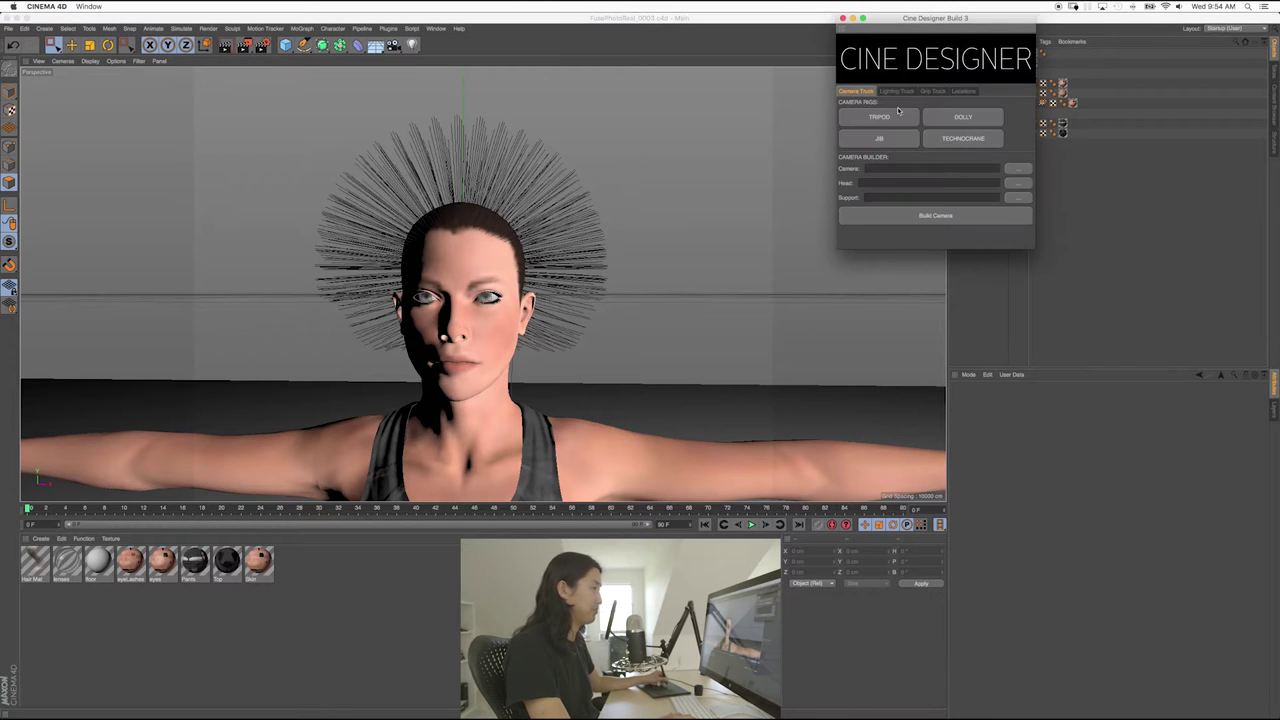
pyautogui.click(897, 91)
pyautogui.click(1017, 113)
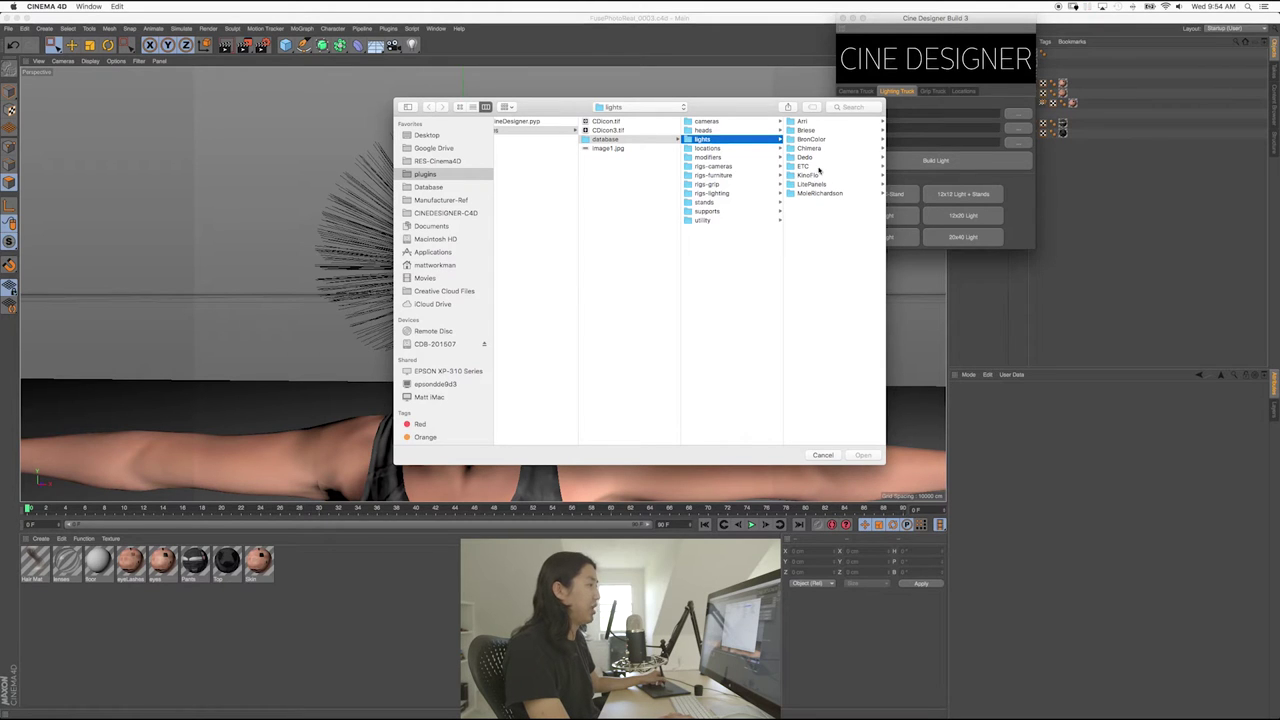
pyautogui.click(803, 121)
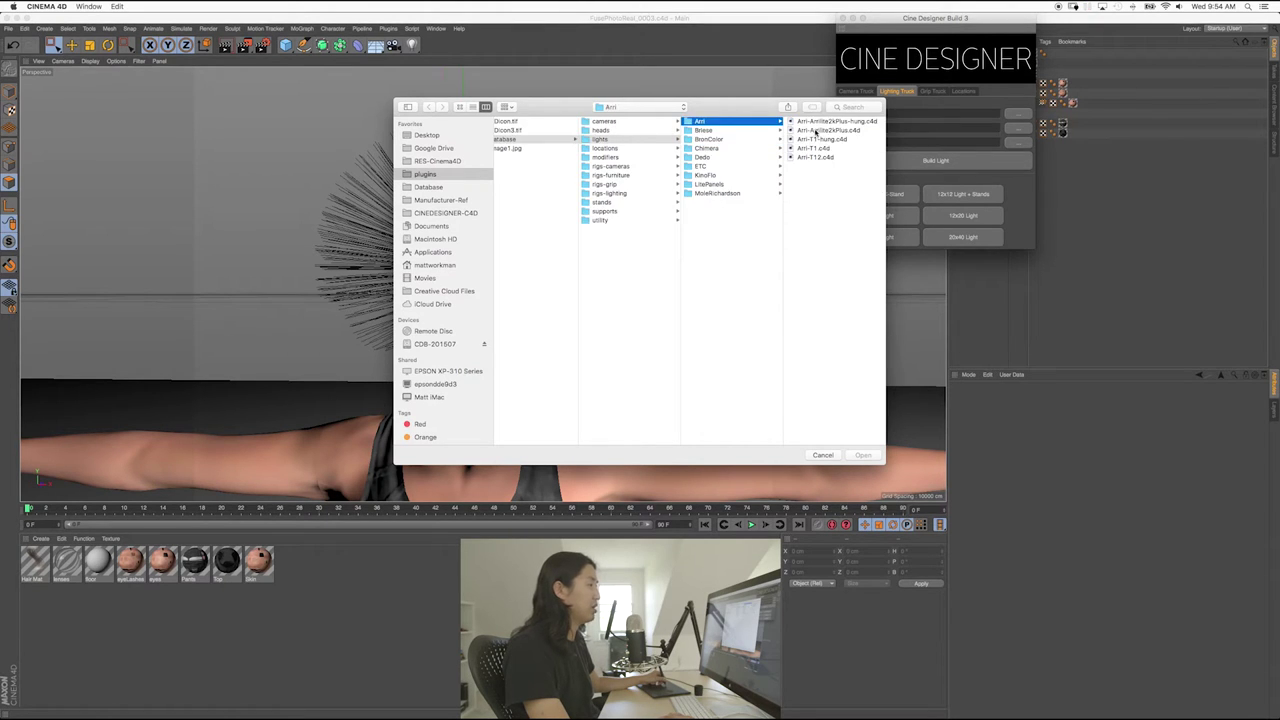
pyautogui.doubleClick(809, 126)
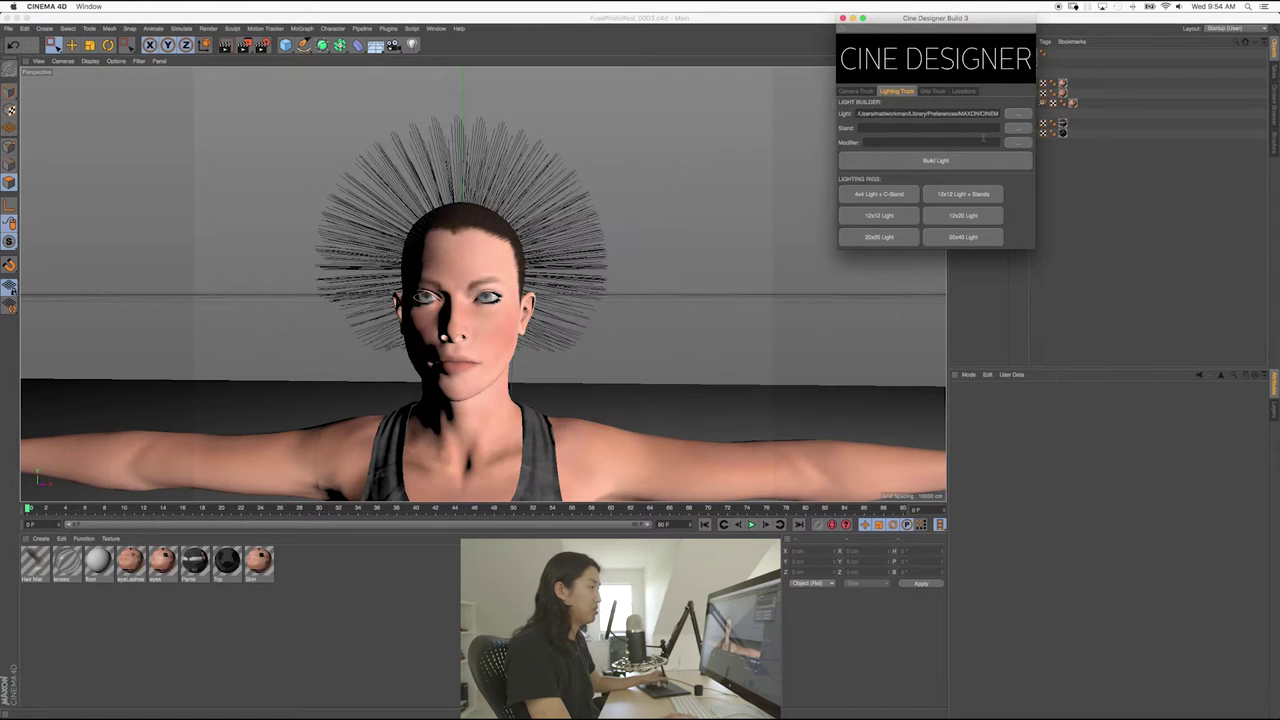
# - Choose QuartzBank-Medium.c4d as the Light Builder's modifier, build the light, and close Cine Designer
pyautogui.click(1014, 141)
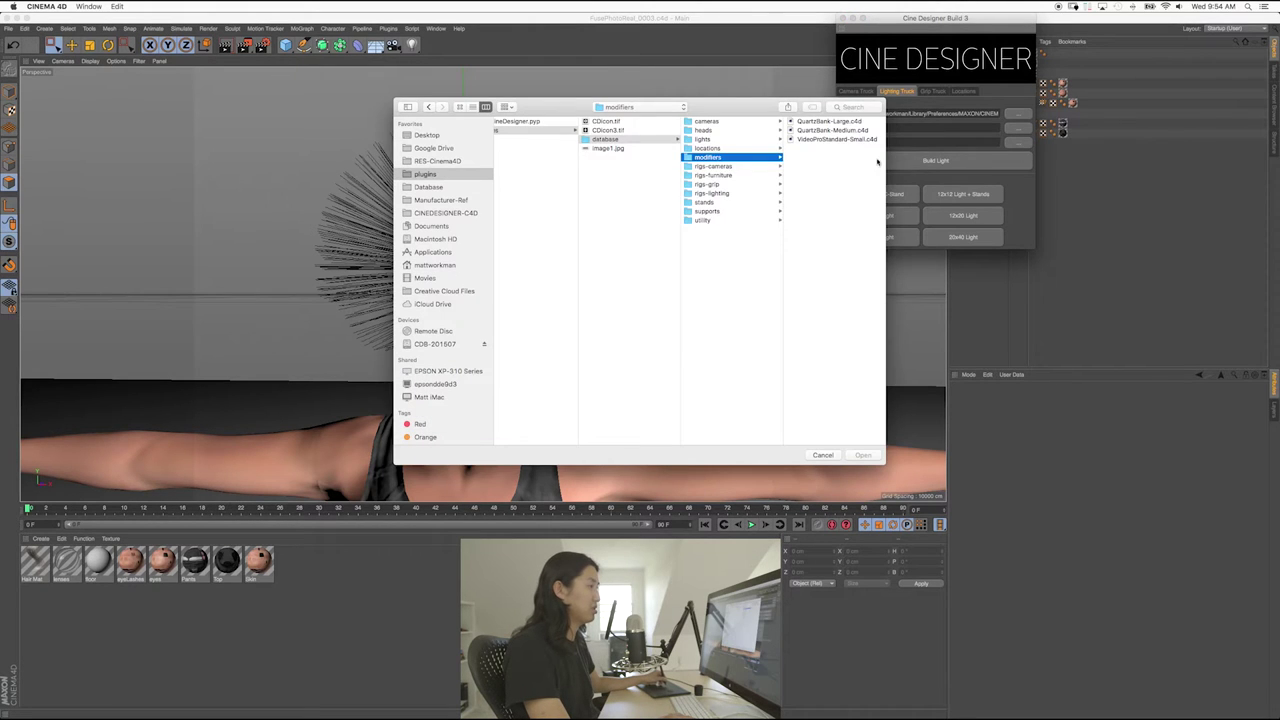
pyautogui.click(823, 140)
pyautogui.doubleClick(725, 130)
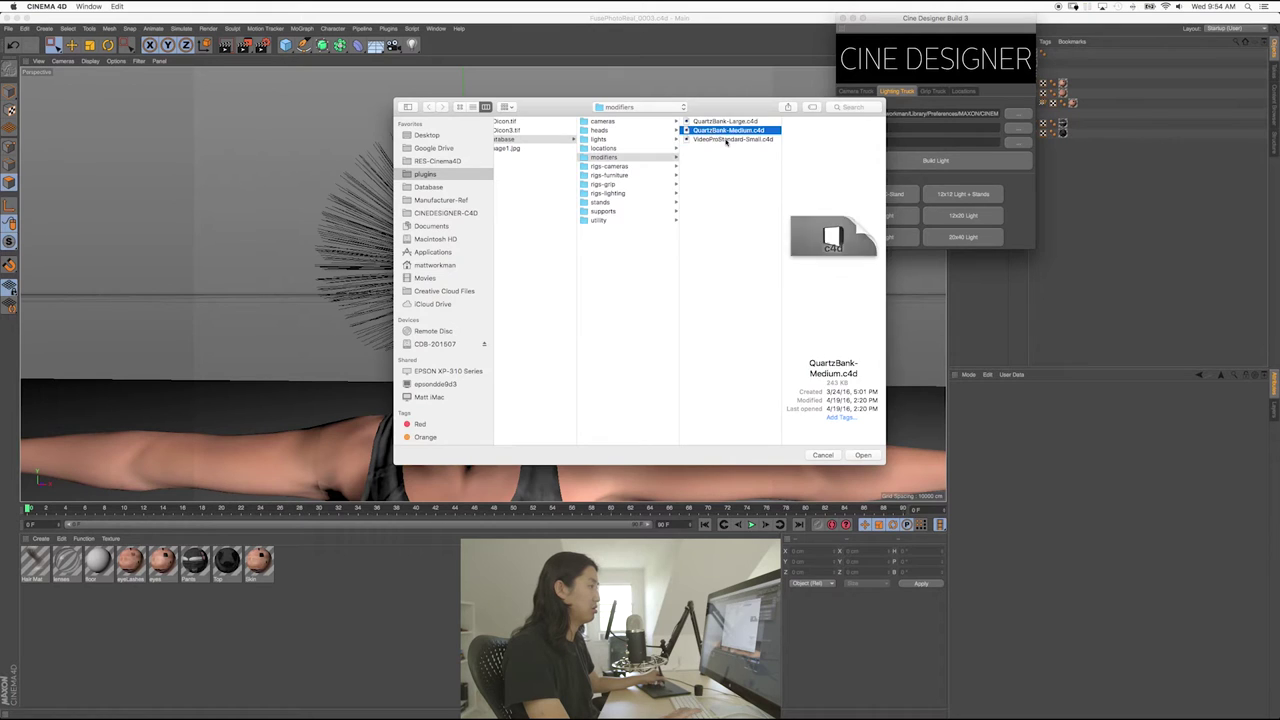
pyautogui.click(919, 160)
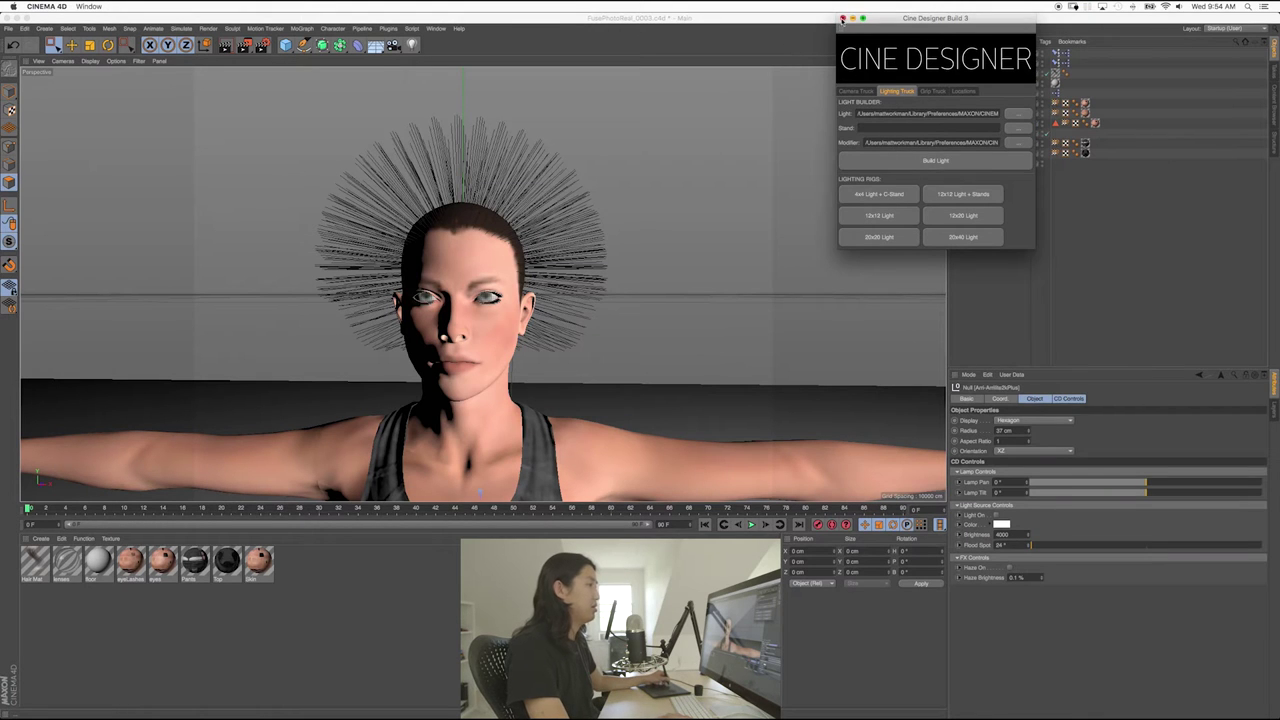
pyautogui.click(843, 18)
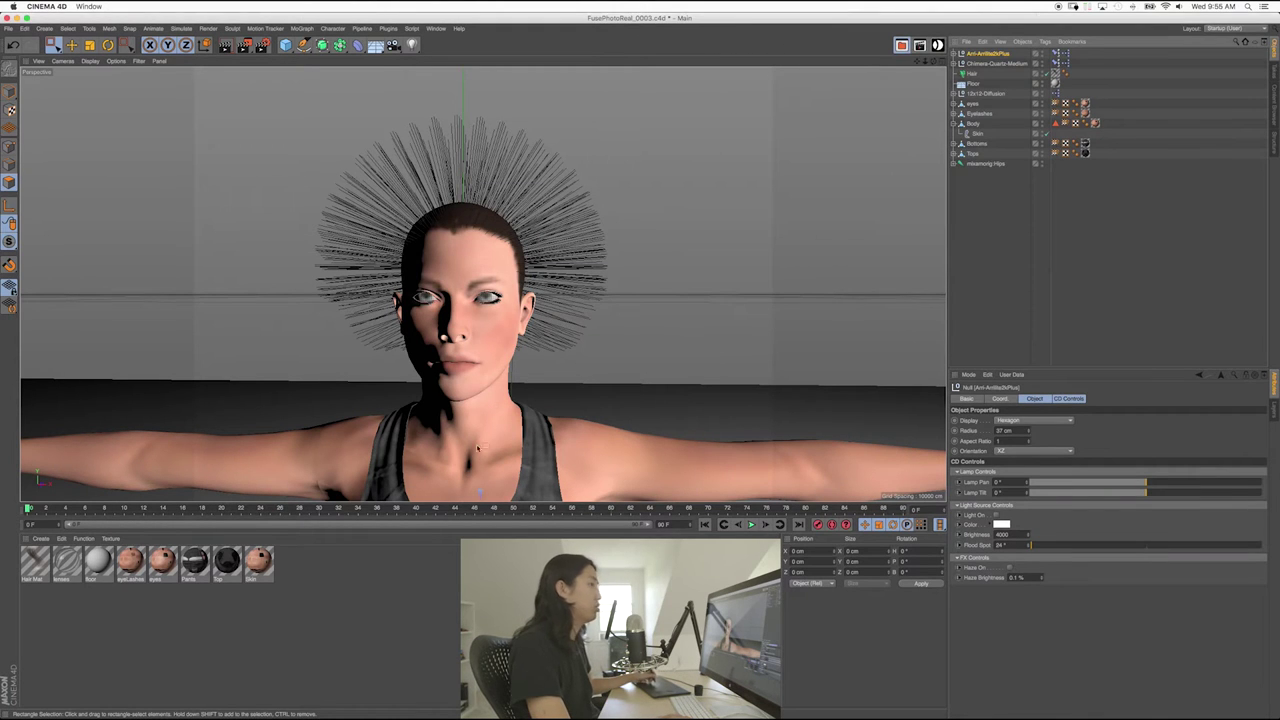
# - Raise the new Arri light with its softbox above head height and place it behind the character
pyautogui.keyDown('alt'); pyautogui.moveTo(478, 448); pyautogui.dragTo(500, 322, button='middle'); pyautogui.keyUp('alt')
pyautogui.keyDown('alt'); pyautogui.moveTo(500, 322); pyautogui.dragTo(556, 338); pyautogui.keyUp('alt')
pyautogui.keyDown('alt'); pyautogui.moveTo(556, 338); pyautogui.dragTo(480, 298, button='right'); pyautogui.keyUp('alt')
pyautogui.keyDown('alt'); pyautogui.moveTo(530, 440); pyautogui.dragTo(629, 342, button='middle'); pyautogui.keyUp('alt')
pyautogui.keyDown('alt'); pyautogui.moveTo(668, 396); pyautogui.dragTo(527, 235, button='middle'); pyautogui.keyUp('alt')
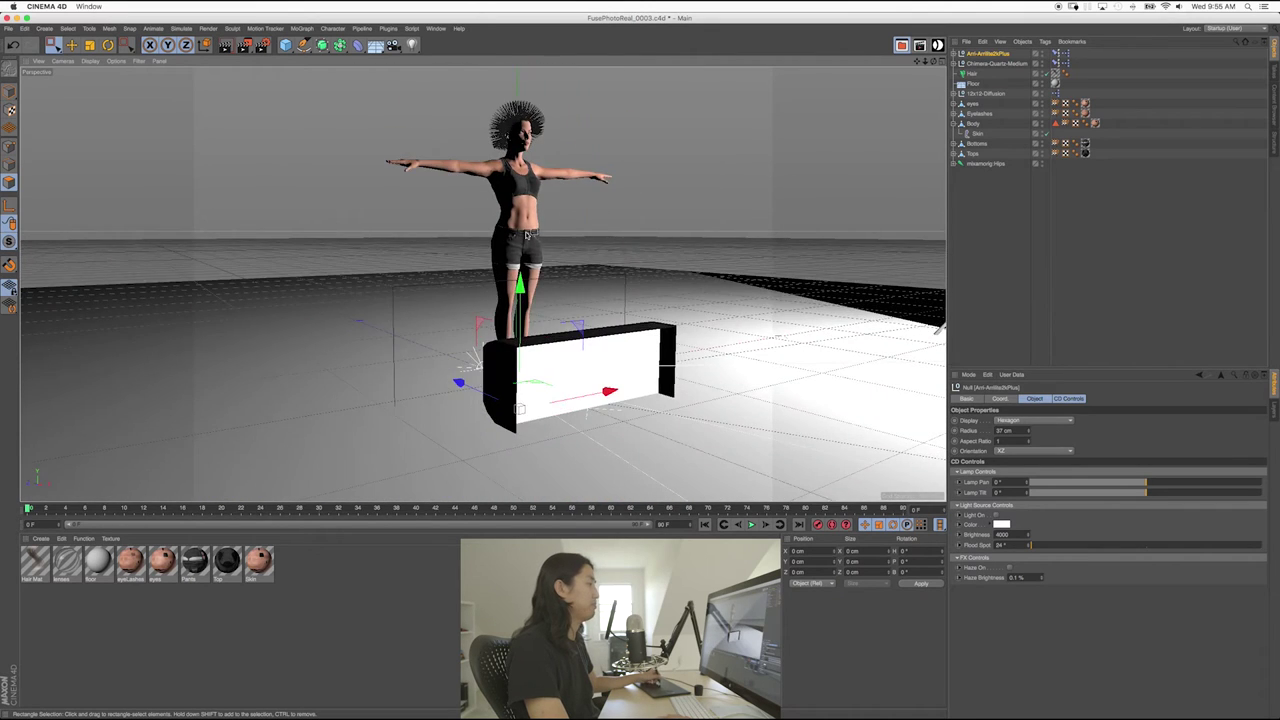
pyautogui.keyDown('alt'); pyautogui.moveTo(527, 235); pyautogui.dragTo(618, 270); pyautogui.keyUp('alt')
pyautogui.keyDown('alt'); pyautogui.moveTo(886, 137); pyautogui.dragTo(415, 86); pyautogui.keyUp('alt')
# - Switch on the Chimera-Quartz-Medium softbox light and tilt the Arri lamp 34.2° down towards the character
pyautogui.click(1000, 64)
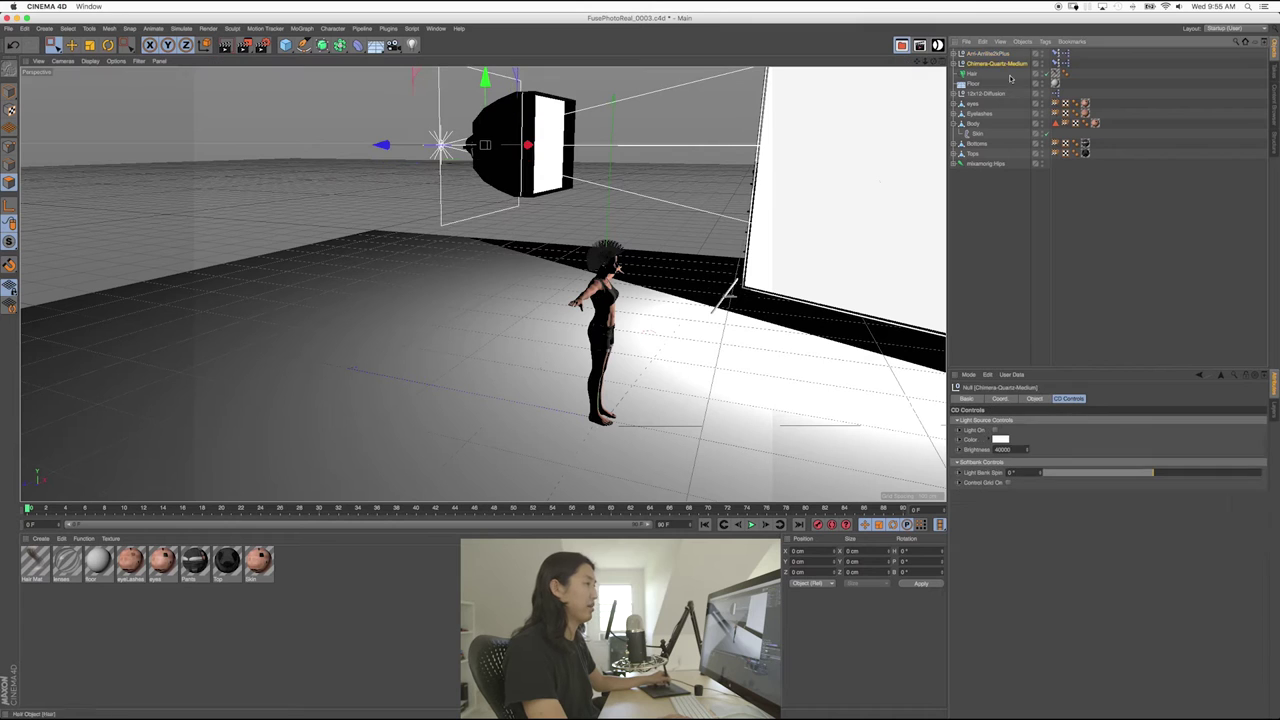
pyautogui.click(995, 430)
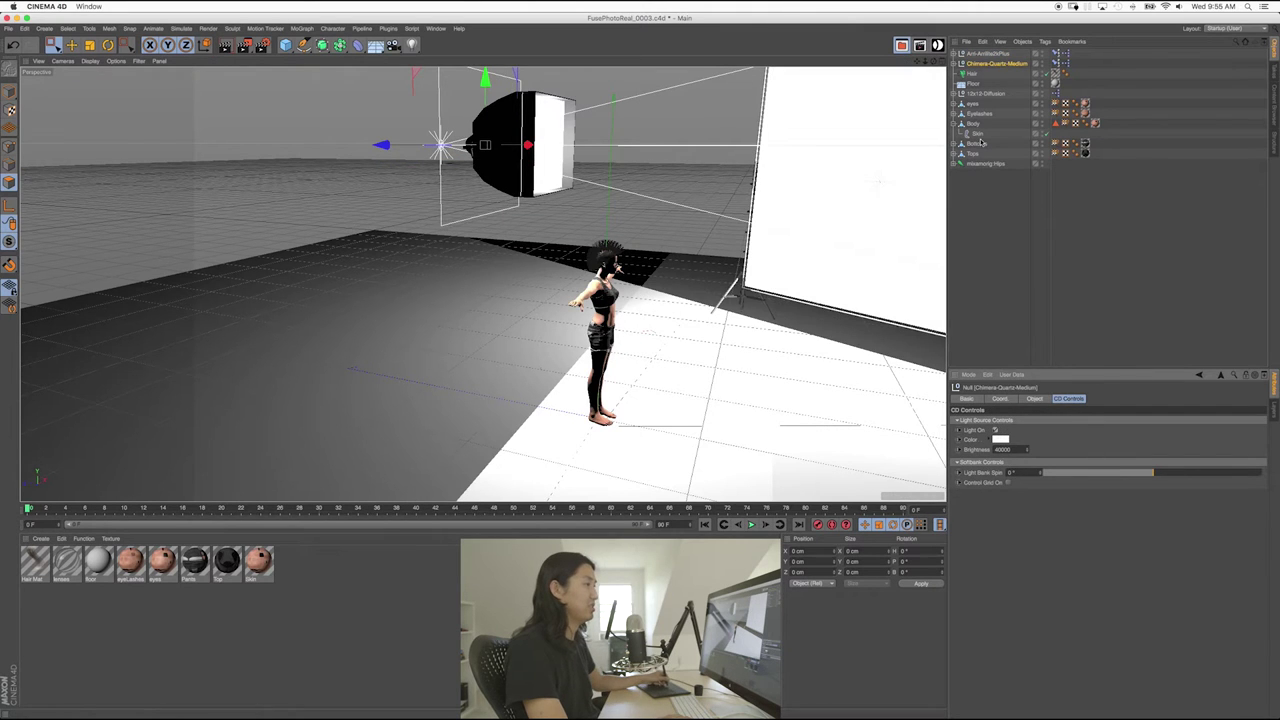
pyautogui.click(986, 53)
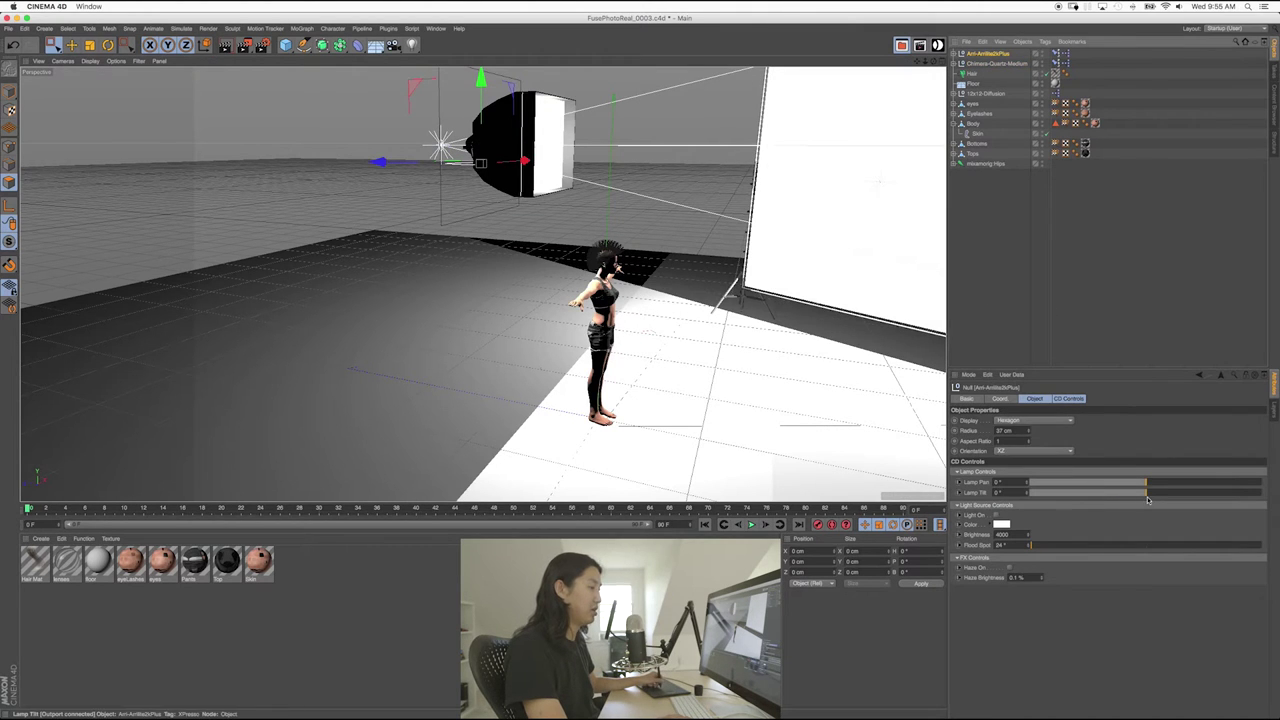
pyautogui.moveTo(1148, 494); pyautogui.dragTo(1191, 497)
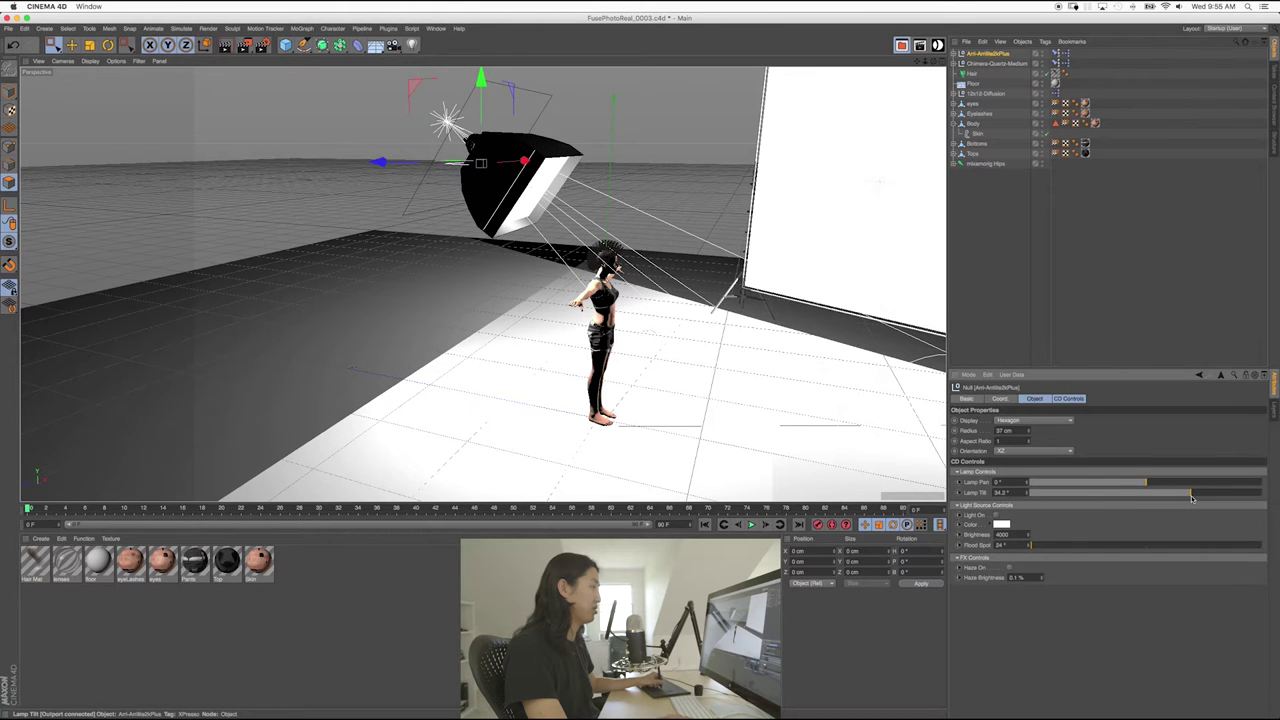
# - Test-render the character's upper body from the front in the Picture Viewer with the softbox behind her, stop the render and close the viewer
pyautogui.keyDown('alt'); pyautogui.moveTo(621, 289); pyautogui.dragTo(545, 266); pyautogui.keyUp('alt')
pyautogui.keyDown('alt'); pyautogui.moveTo(545, 266); pyautogui.dragTo(655, 272, button='right'); pyautogui.keyUp('alt')
pyautogui.keyDown('alt'); pyautogui.moveTo(655, 272); pyautogui.dragTo(622, 314, button='middle'); pyautogui.keyUp('alt')
pyautogui.keyDown('alt'); pyautogui.moveTo(680, 300); pyautogui.dragTo(617, 281); pyautogui.keyUp('alt')
pyautogui.keyDown('alt'); pyautogui.moveTo(483, 284); pyautogui.dragTo(669, 283); pyautogui.keyUp('alt')
pyautogui.keyDown('alt'); pyautogui.moveTo(669, 283); pyautogui.dragTo(695, 284, button='right'); pyautogui.keyUp('alt')
pyautogui.keyDown('alt'); pyautogui.moveTo(669, 284); pyautogui.dragTo(708, 284); pyautogui.keyUp('alt')
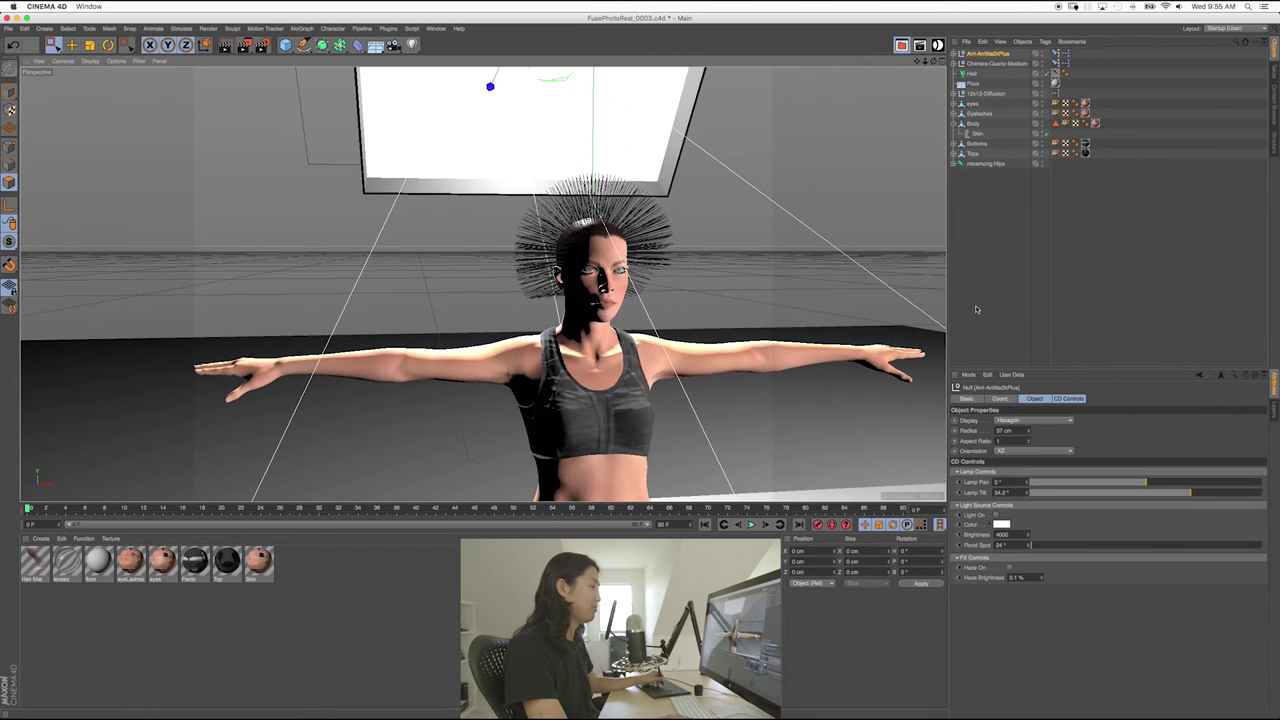
pyautogui.click(994, 310)
pyautogui.hotkey('shift', 'r')
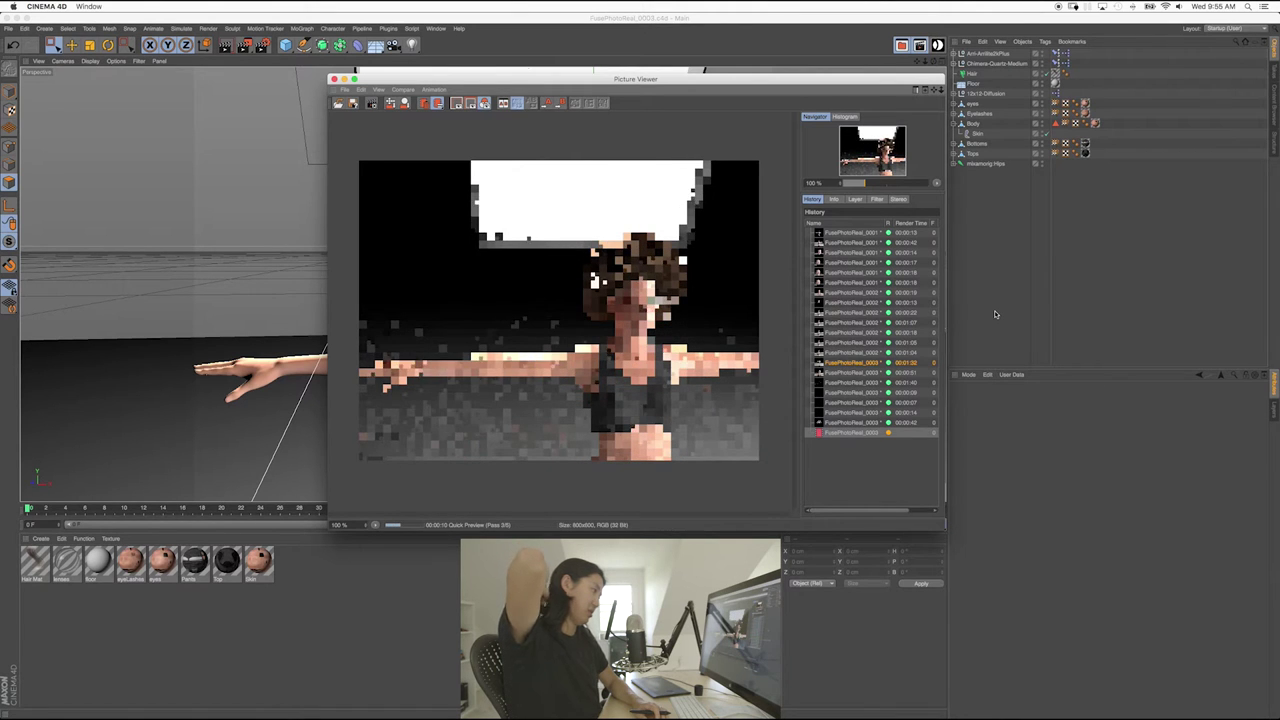
pyautogui.click(995, 314)
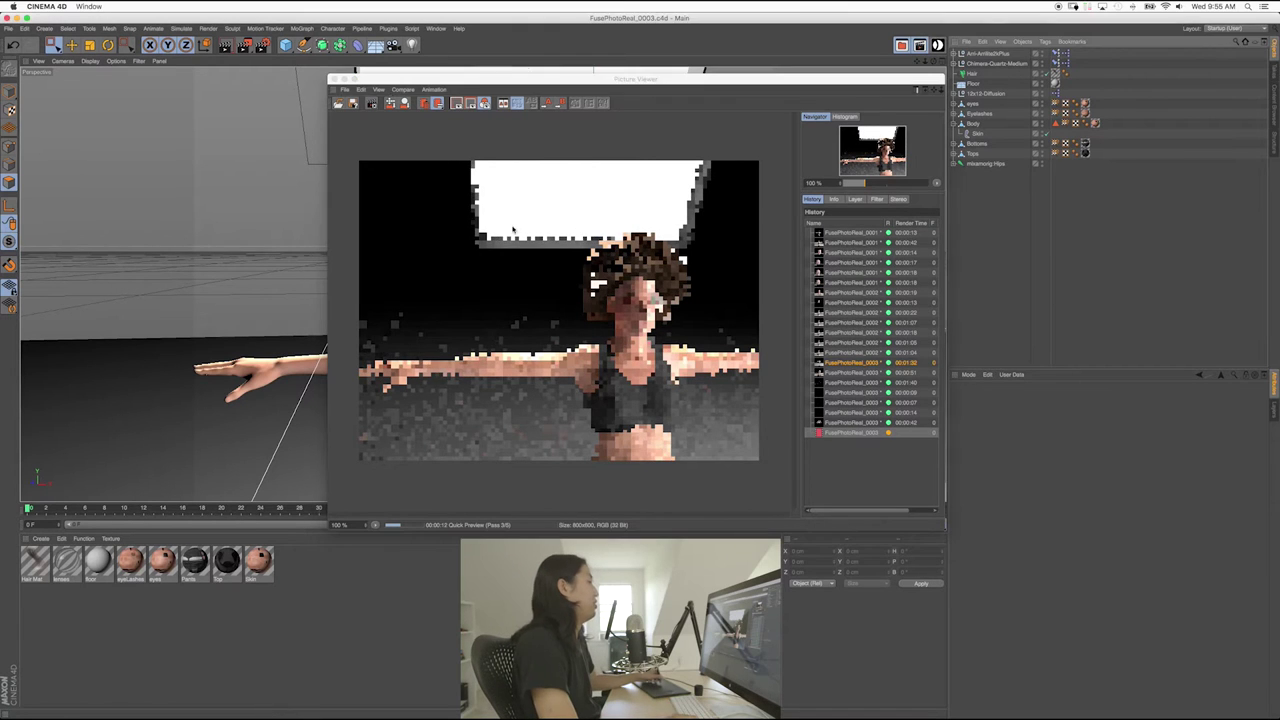
pyautogui.click(392, 125)
pyautogui.press('Escape')
pyautogui.press('Return')
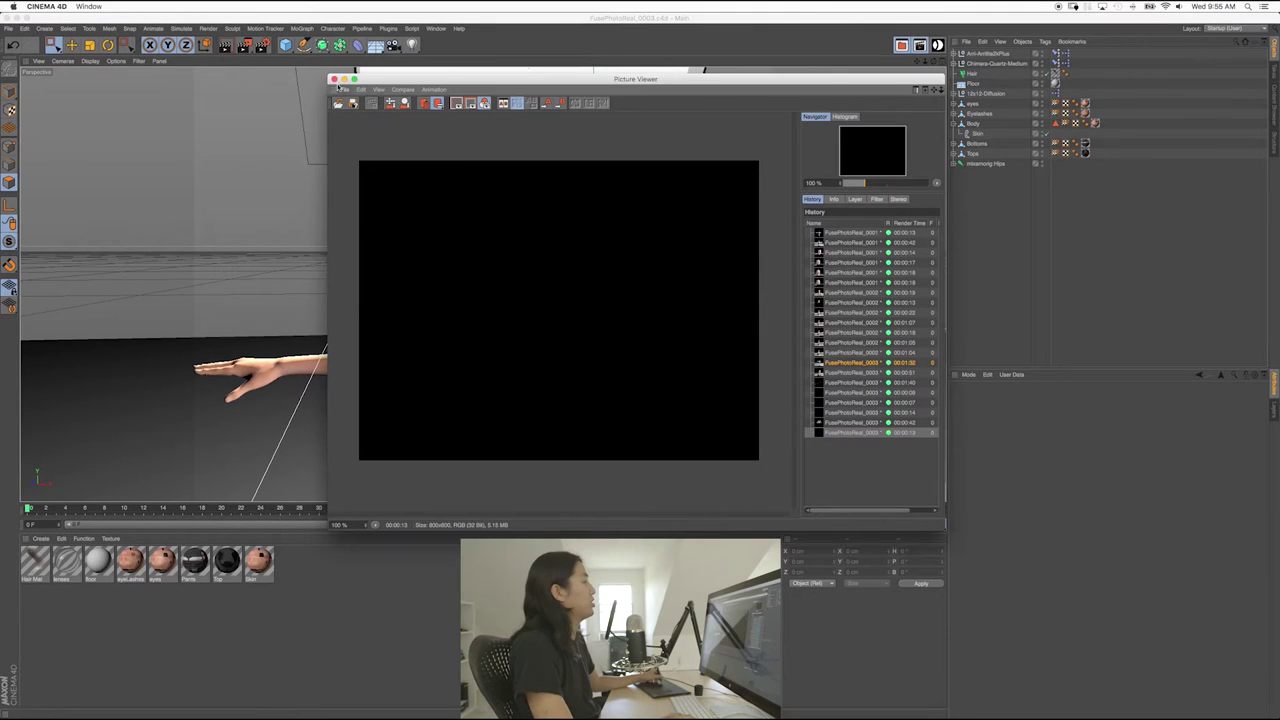
pyautogui.click(333, 78)
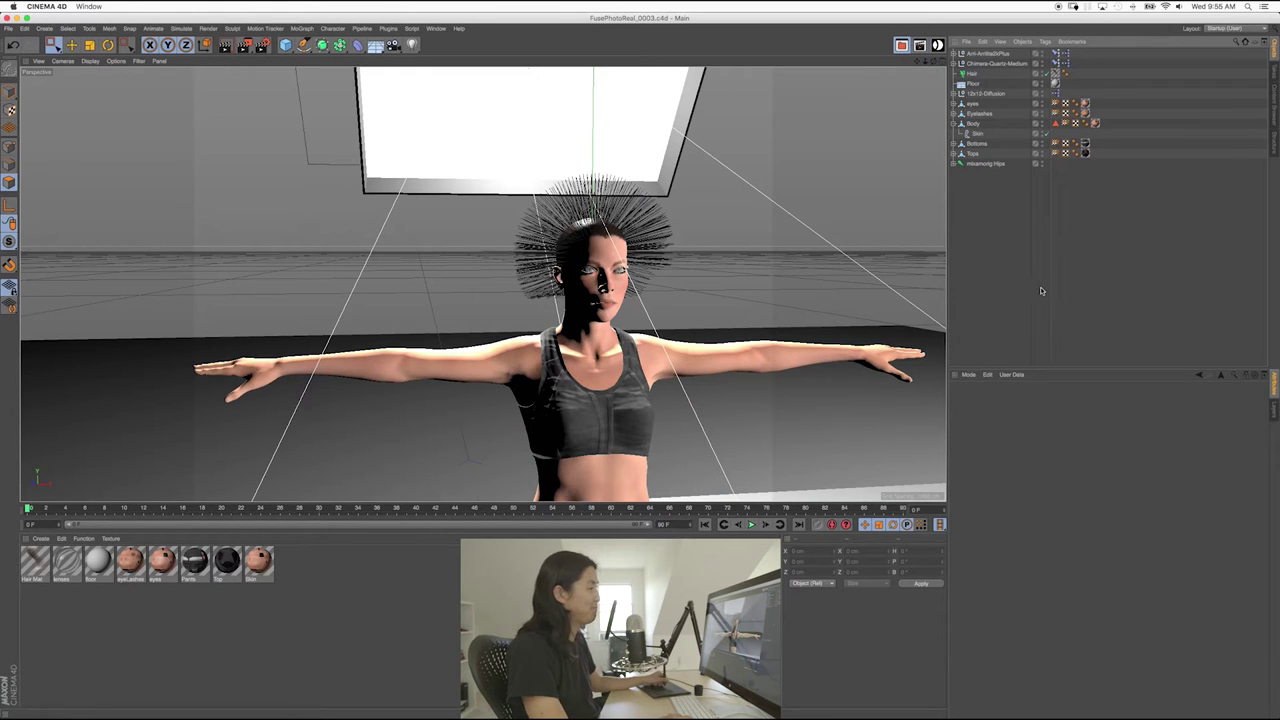
# - Select the Hair object and save the scene as a new incremental version
pyautogui.keyDown('alt'); pyautogui.moveTo(602, 303); pyautogui.dragTo(655, 308); pyautogui.keyUp('alt')
pyautogui.keyDown('alt'); pyautogui.moveTo(483, 284); pyautogui.dragTo(597, 280, button='right'); pyautogui.keyUp('alt')
pyautogui.keyDown('alt'); pyautogui.moveTo(600, 277); pyautogui.dragTo(557, 291); pyautogui.keyUp('alt')
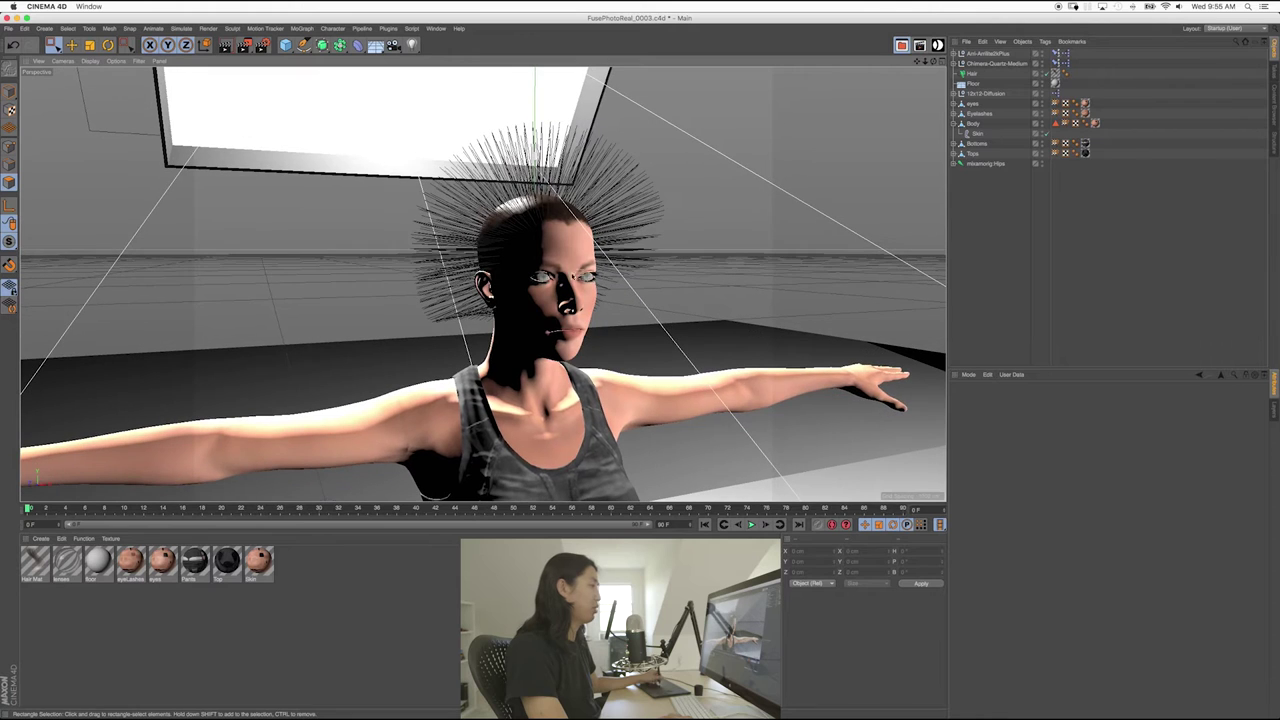
pyautogui.click(971, 75)
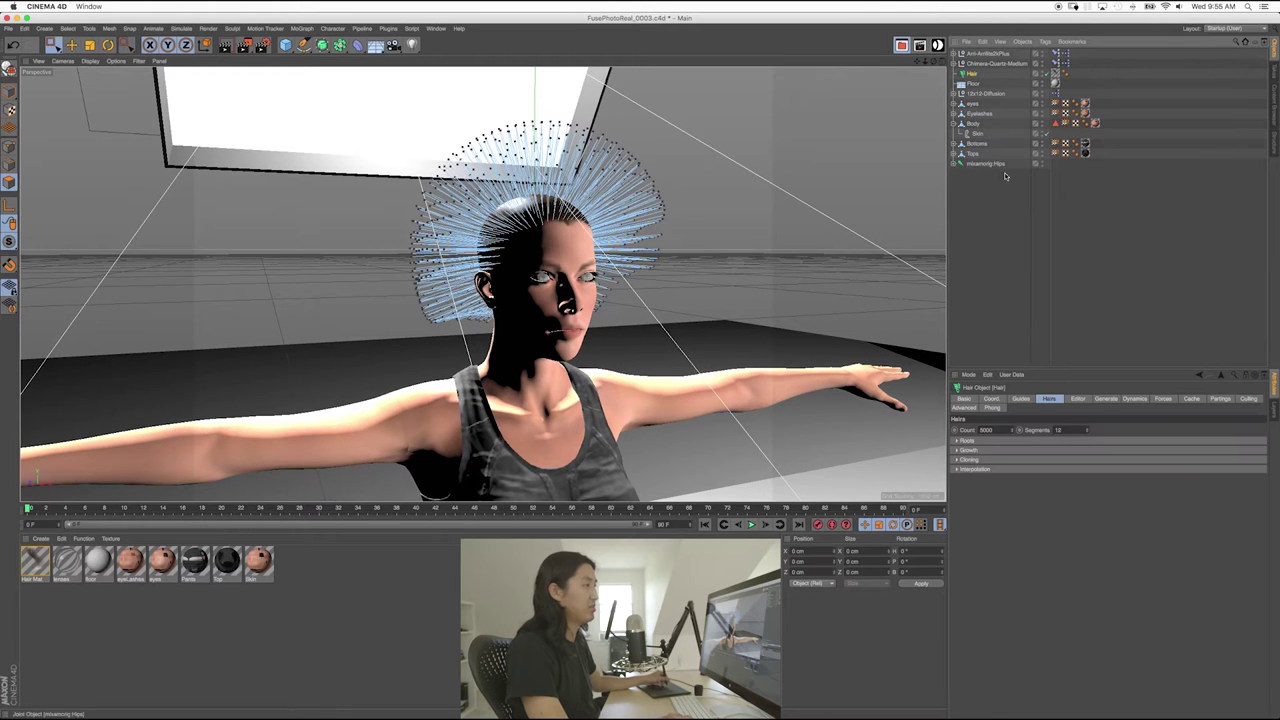
pyautogui.click(10, 28)
pyautogui.click(57, 134)
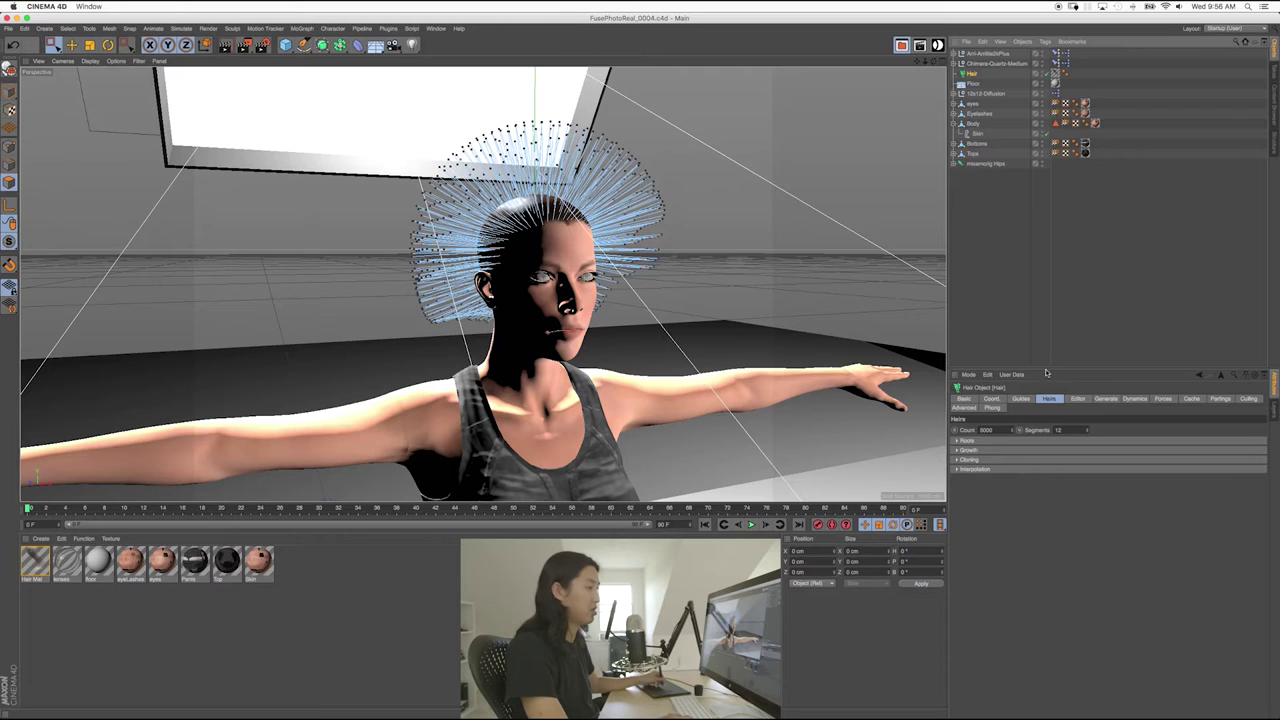
# - Examine the Roots and Growth settings for the Hair object's hairs
pyautogui.click(984, 442)
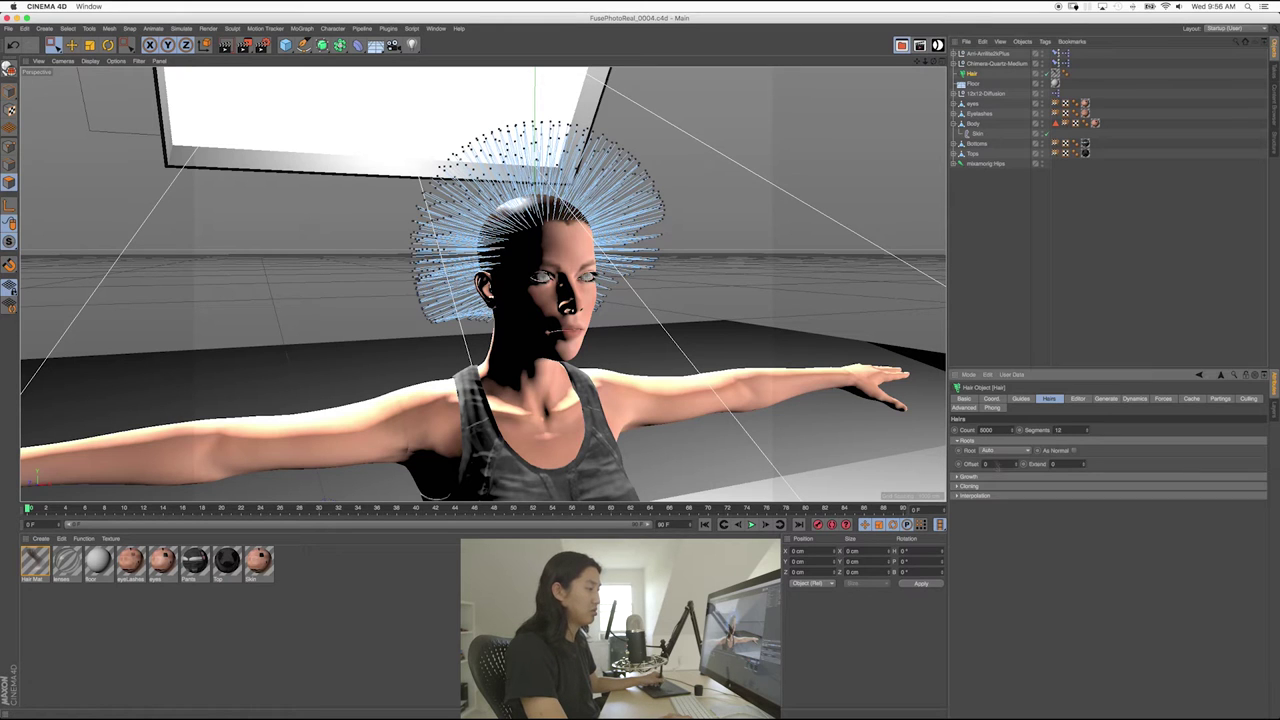
pyautogui.click(998, 477)
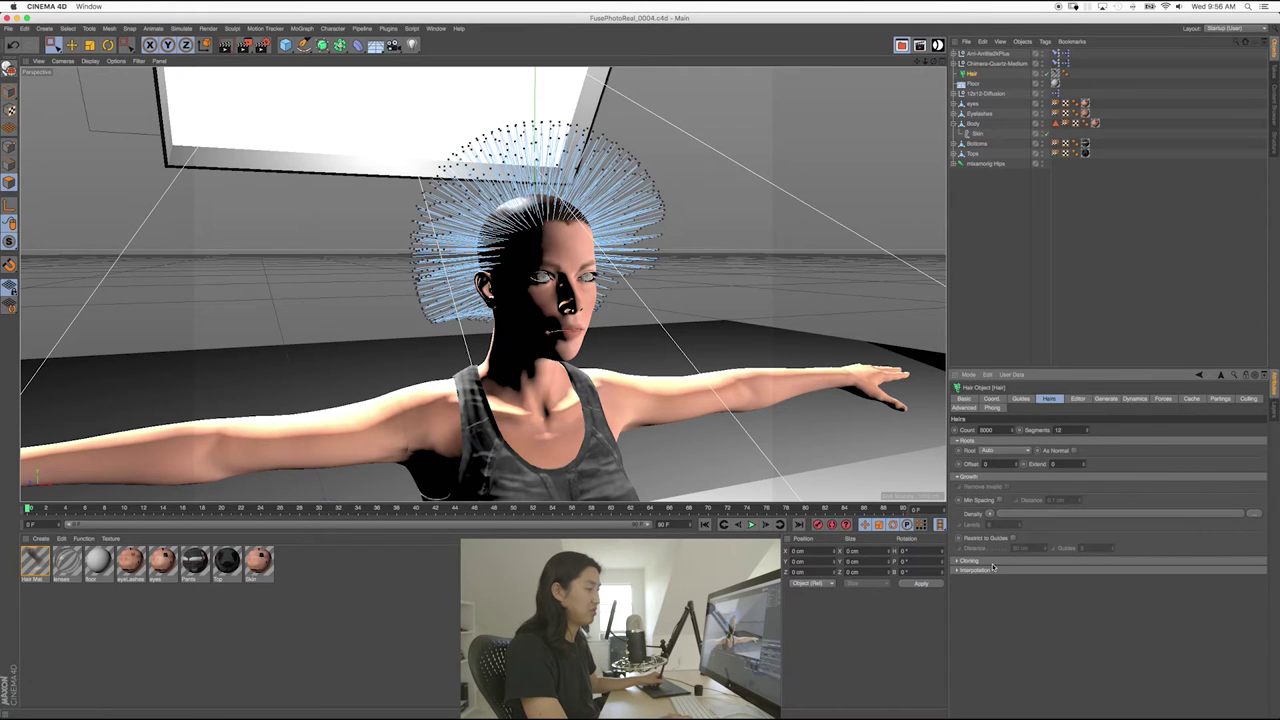
pyautogui.click(992, 441)
pyautogui.click(992, 452)
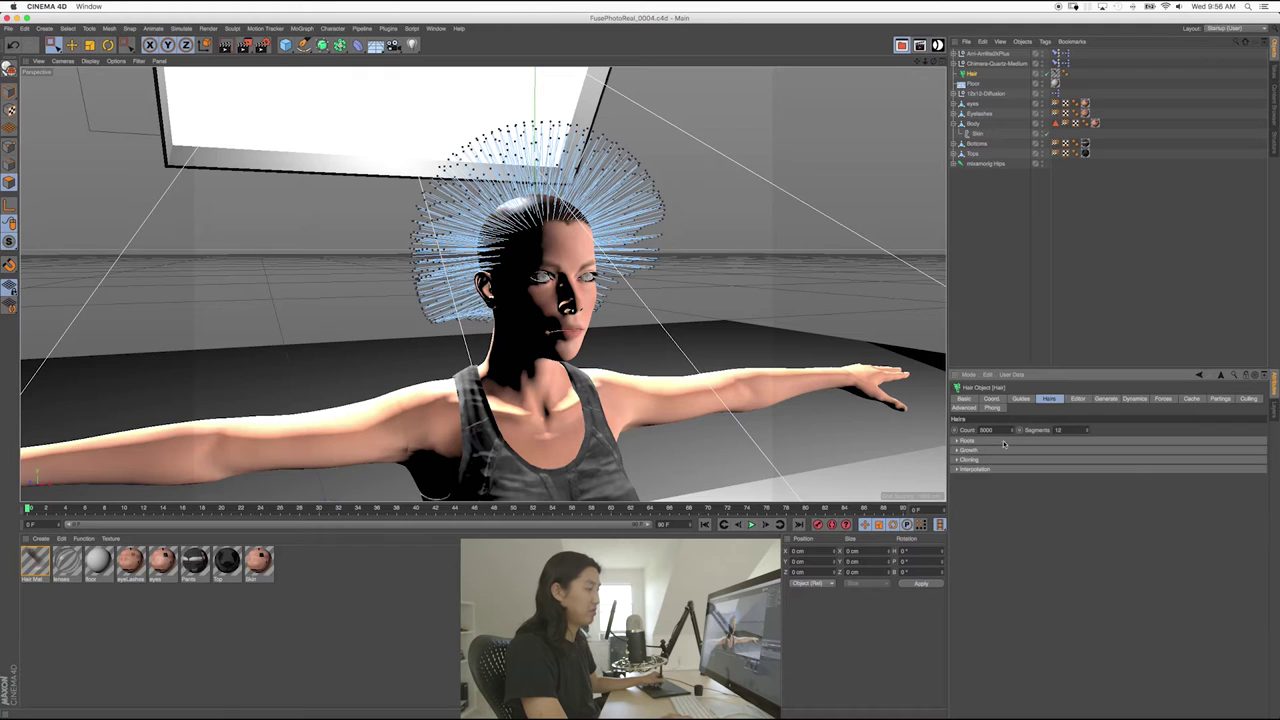
# - Try the Hair Lines, Hair Polygons and Guide Polygons preview displays on the Hair object
pyautogui.click(1080, 400)
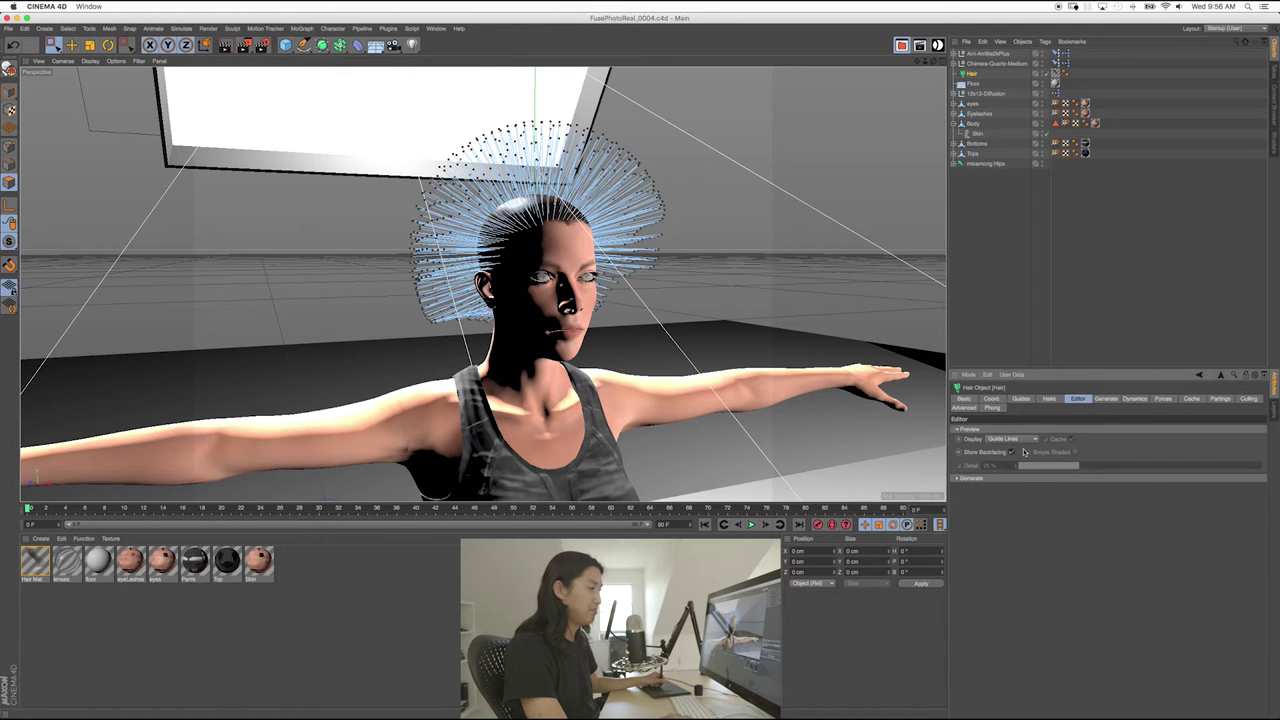
pyautogui.click(1012, 439)
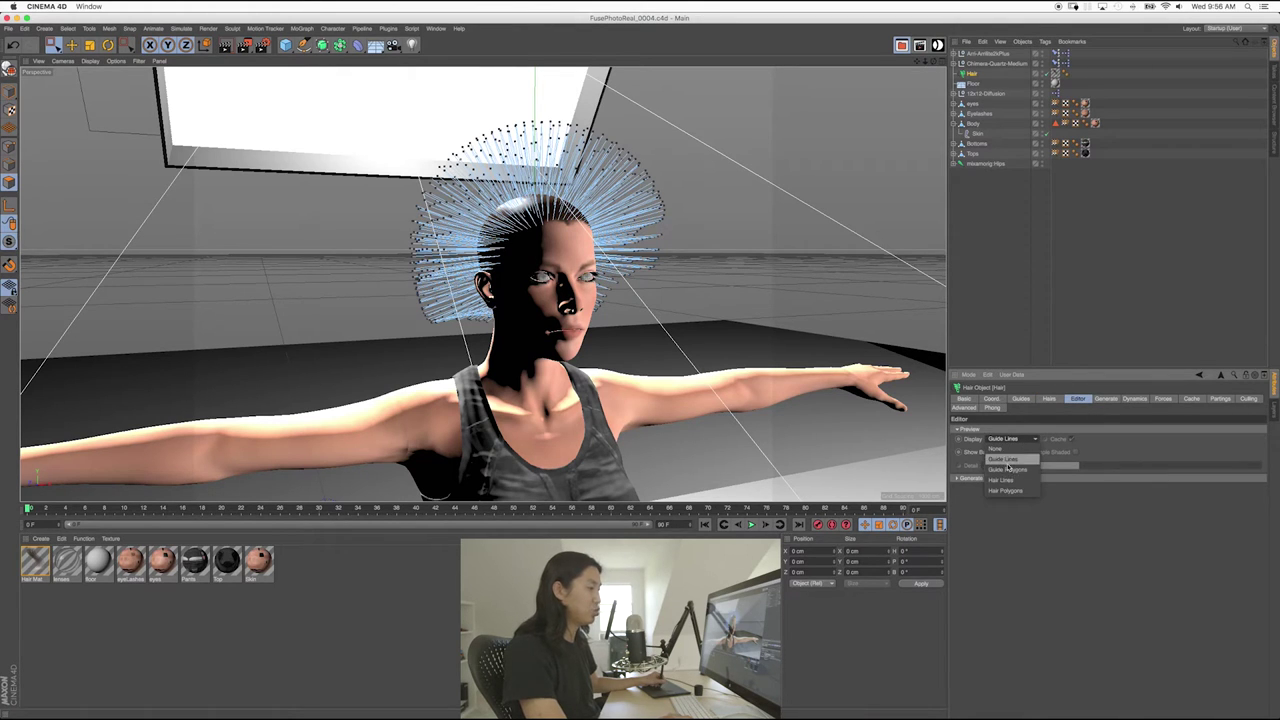
pyautogui.click(1008, 480)
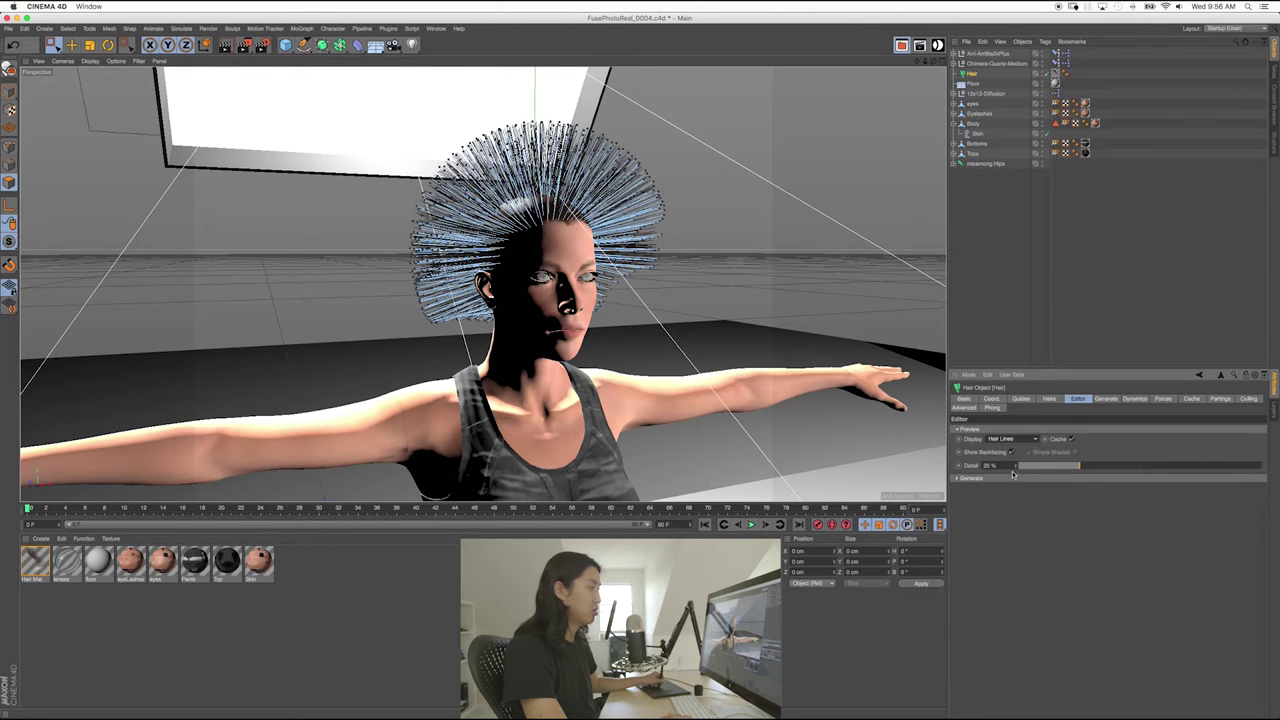
pyautogui.click(1010, 441)
pyautogui.click(1013, 490)
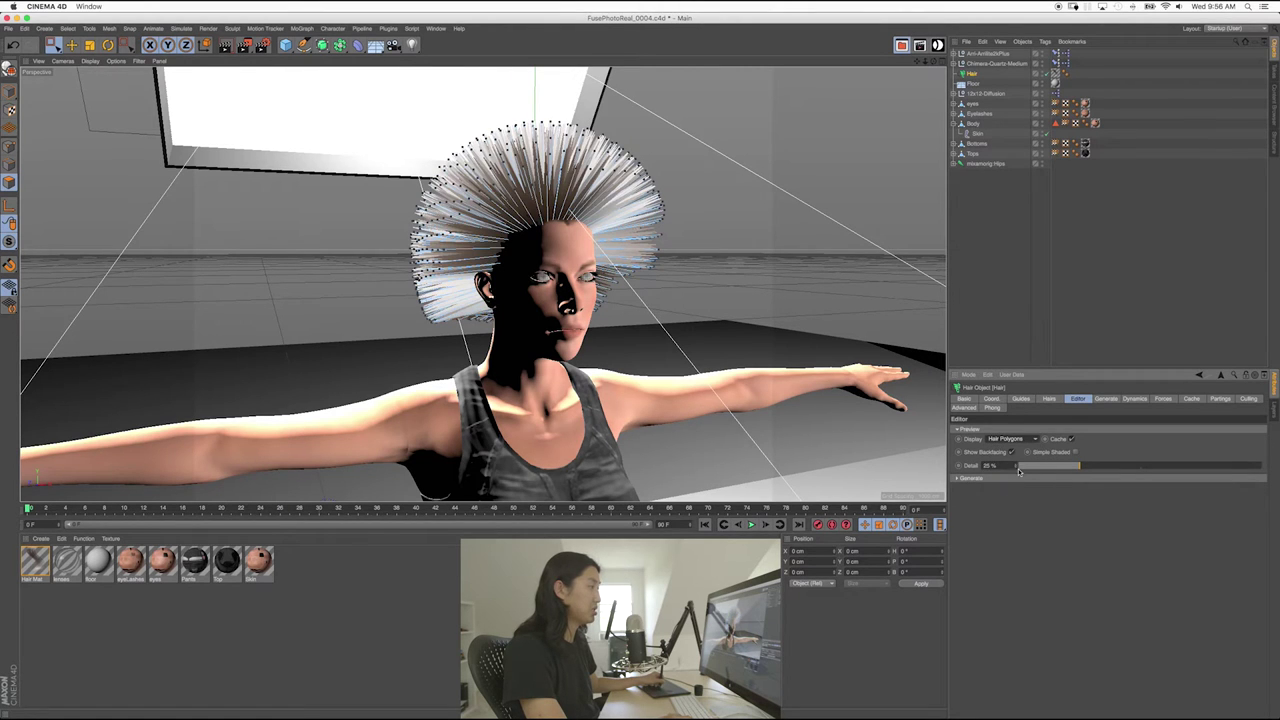
pyautogui.click(1007, 441)
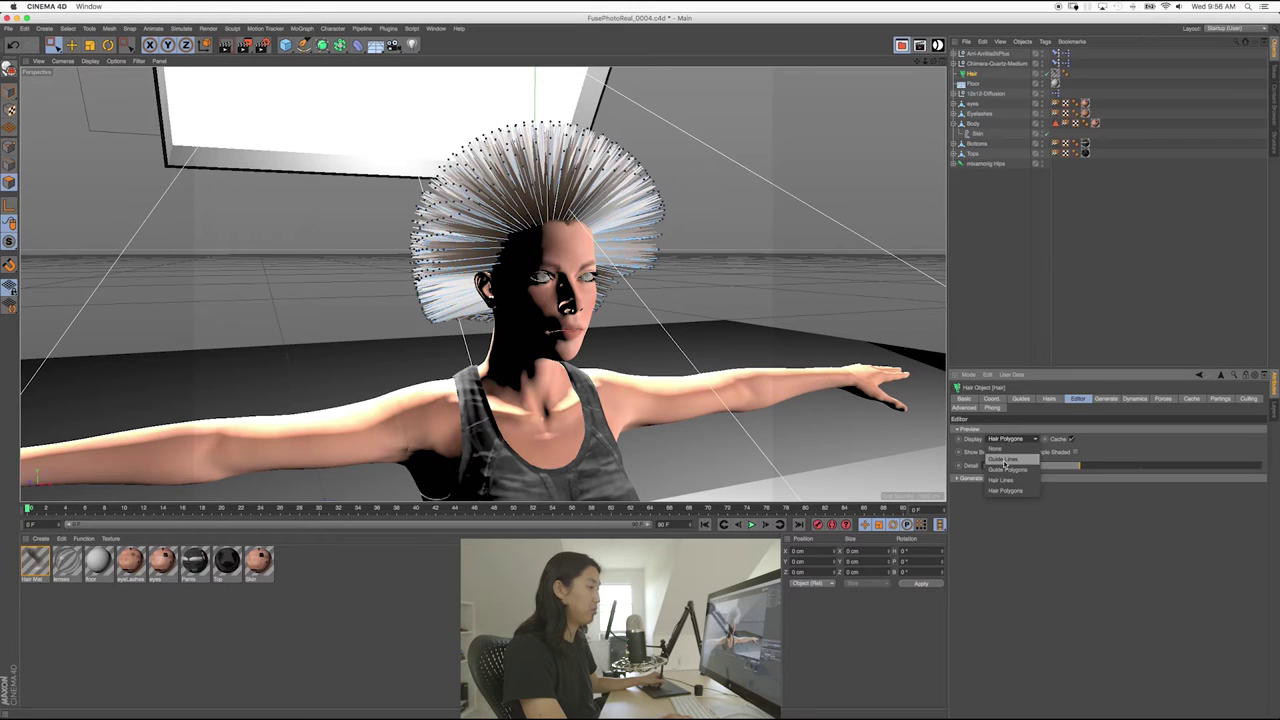
pyautogui.click(1008, 461)
pyautogui.click(1012, 441)
pyautogui.click(1013, 462)
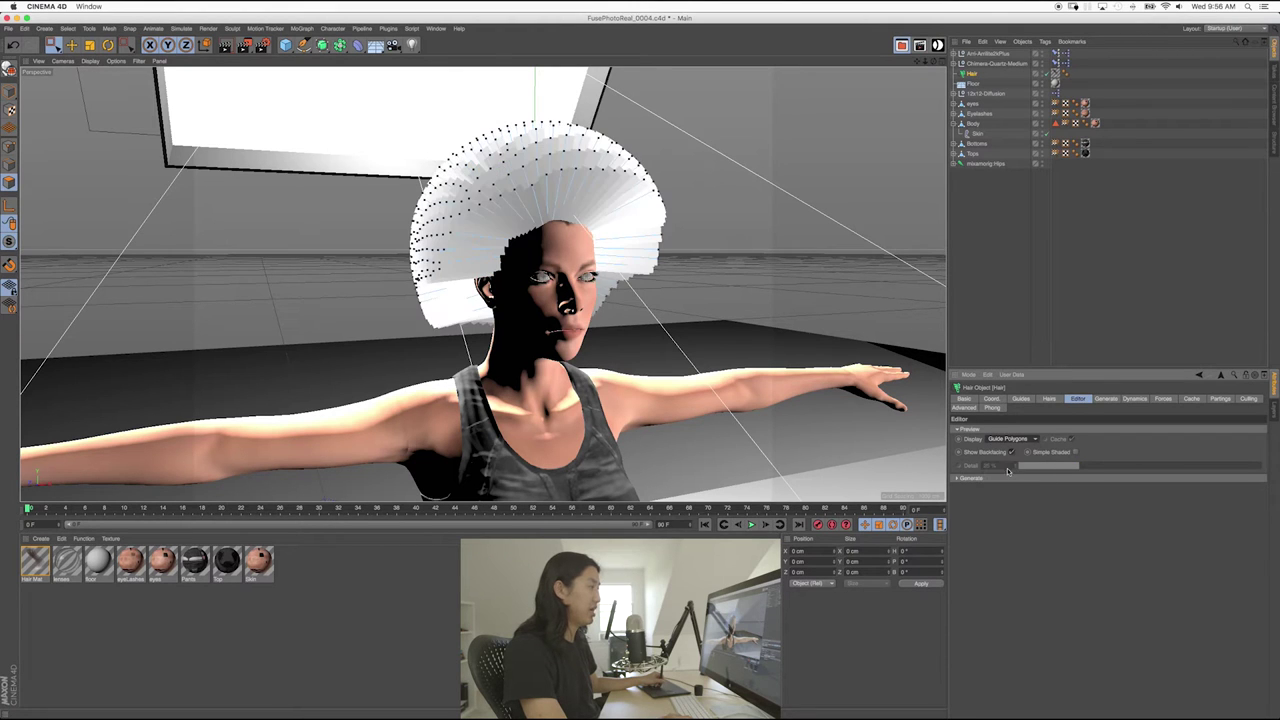
# - Try the Hair Lines display again and set the Hair object's editor preview display to None
pyautogui.click(1008, 441)
pyautogui.click(1016, 452)
pyautogui.click(1016, 441)
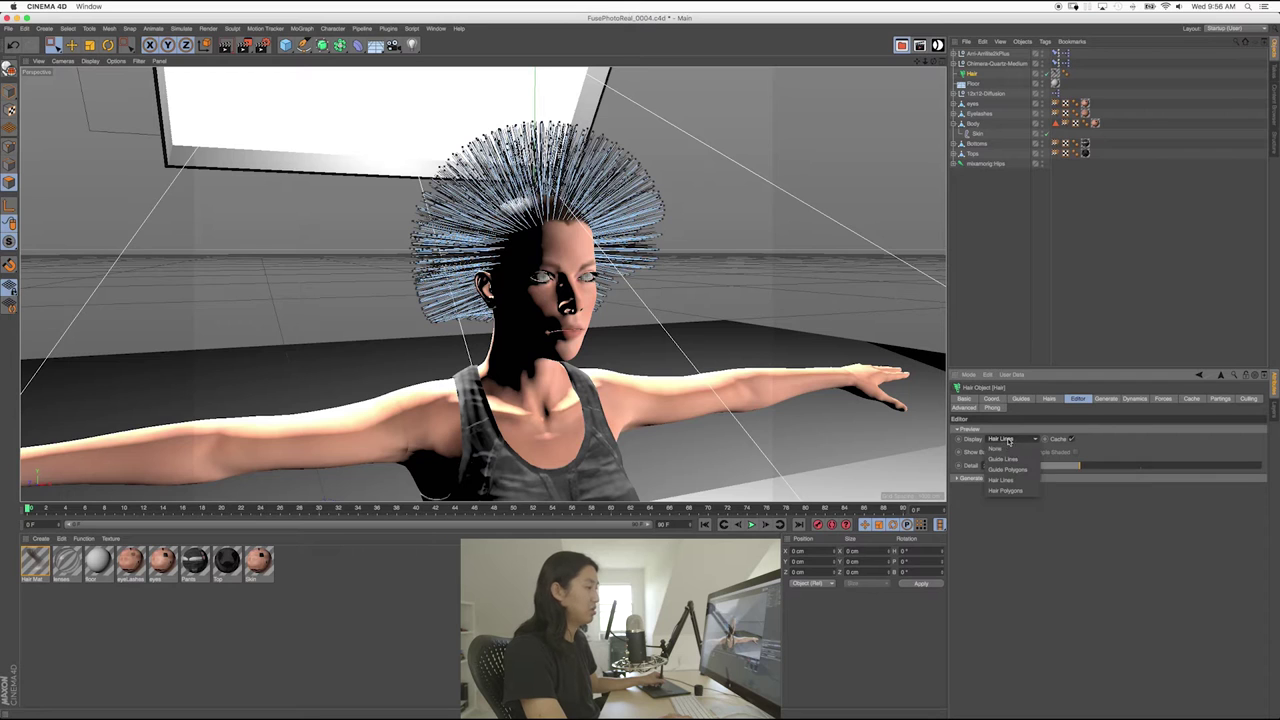
pyautogui.click(1010, 474)
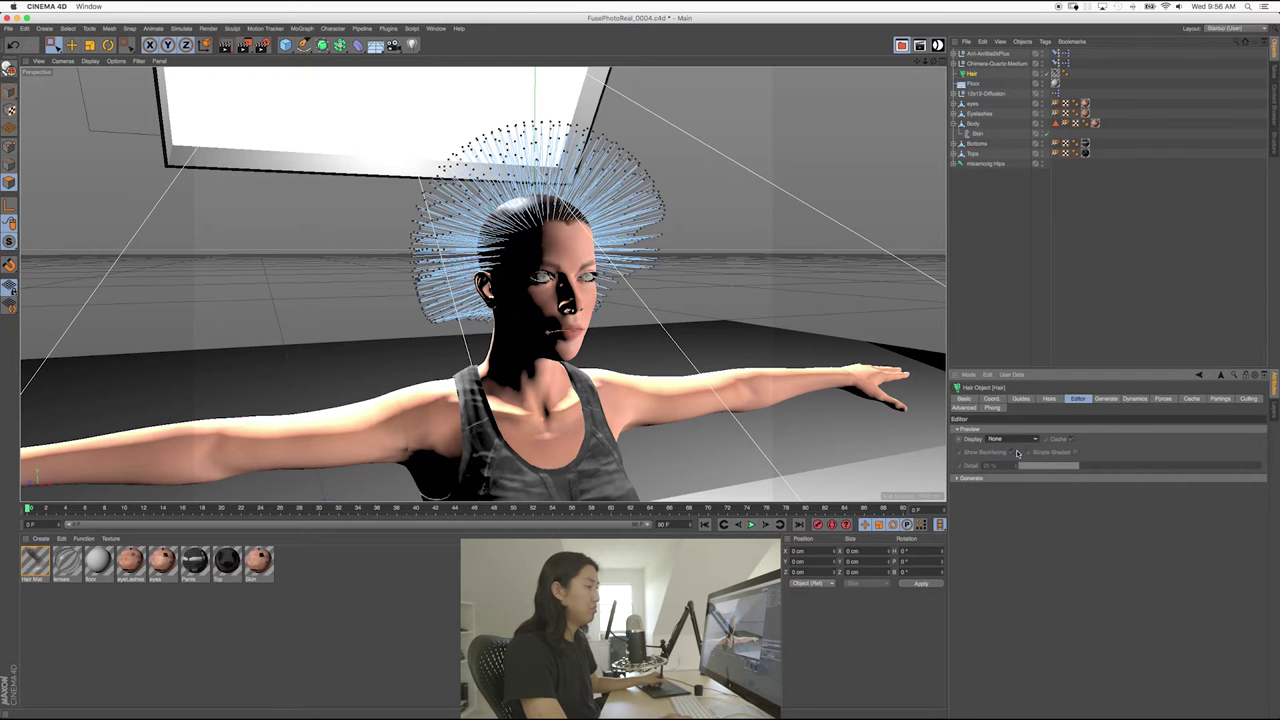
# - Examine the Hair object's Generate, Dynamics, Forces, Cache, Partings, Culling and Advanced settings, keeping the generate type at None
pyautogui.click(1106, 399)
pyautogui.click(994, 443)
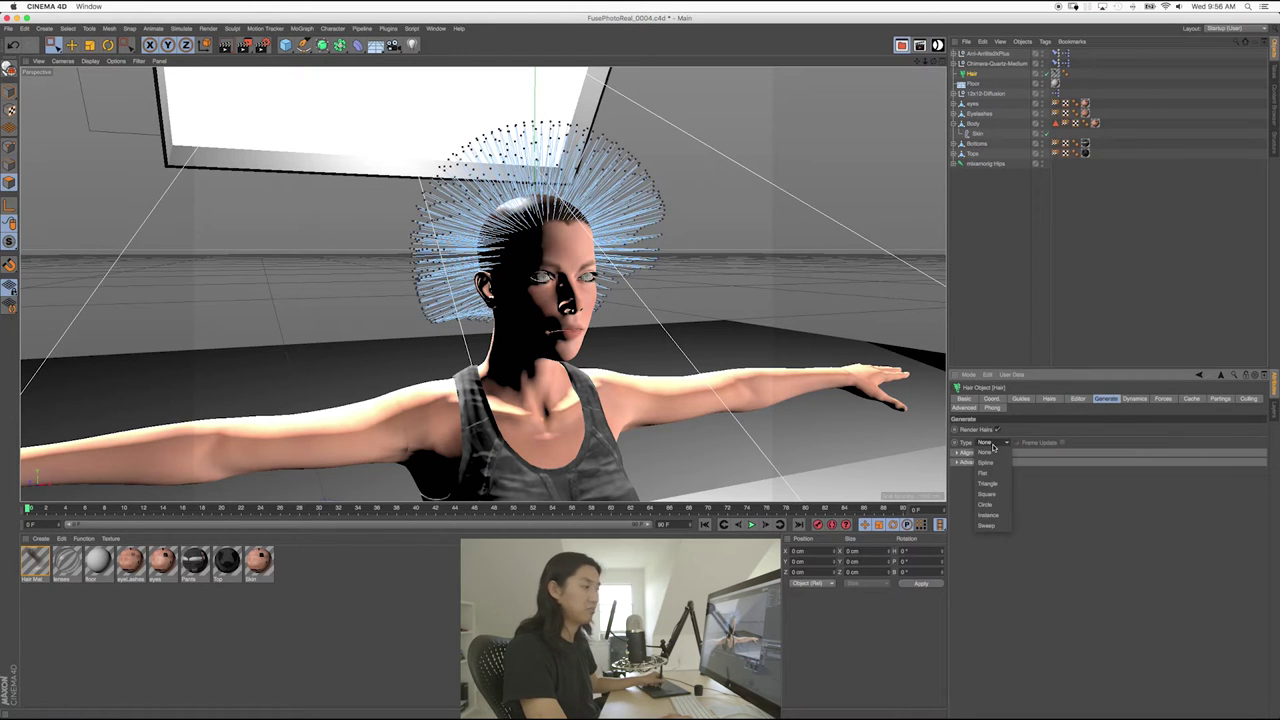
pyautogui.click(985, 452)
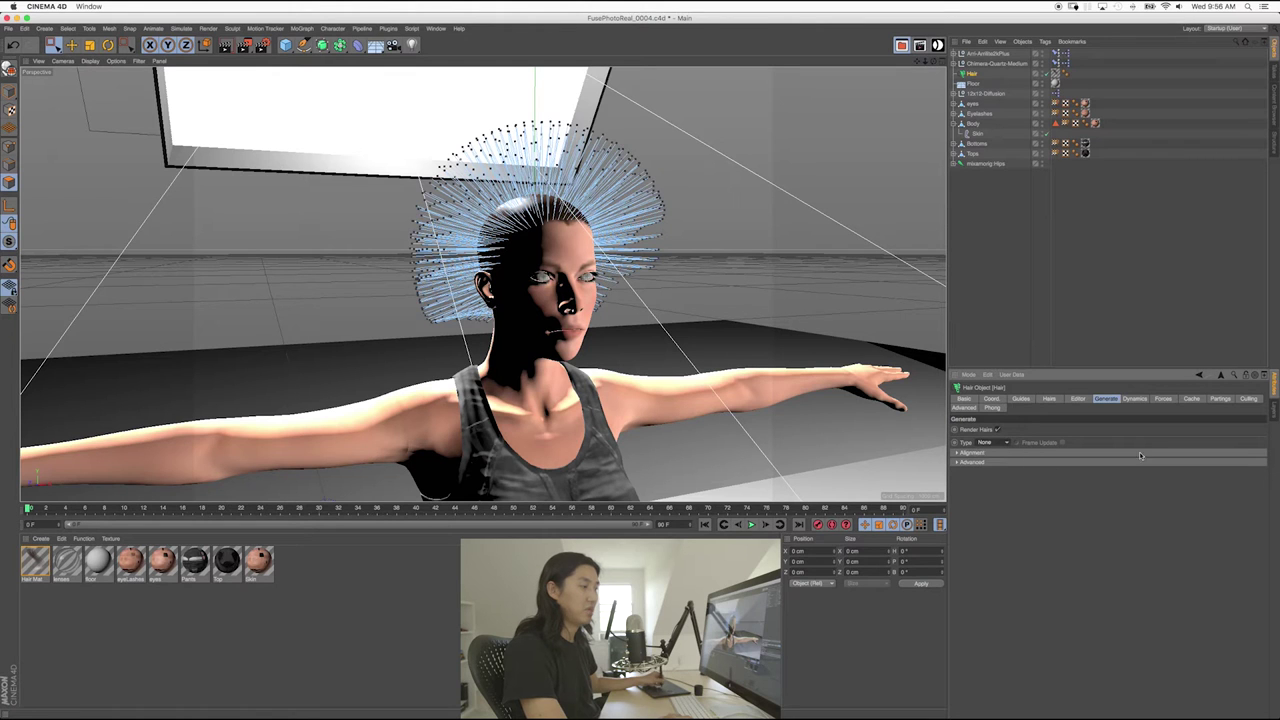
pyautogui.click(1134, 399)
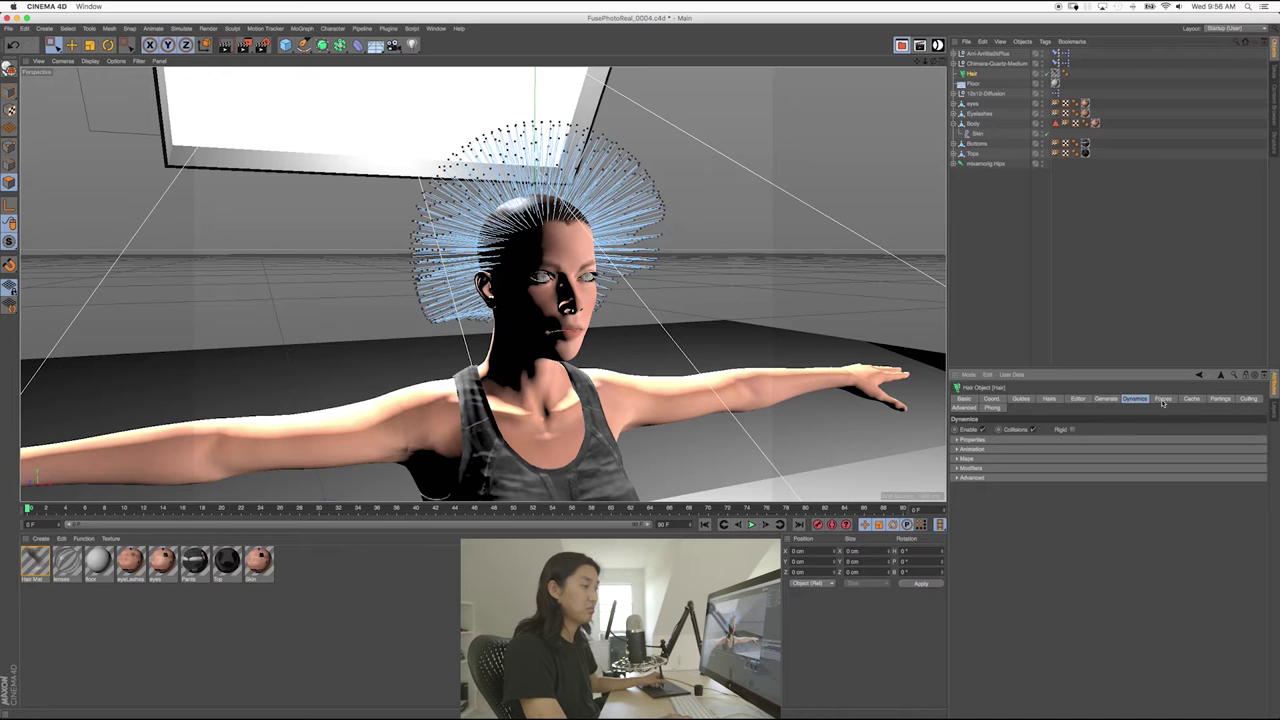
pyautogui.click(1163, 400)
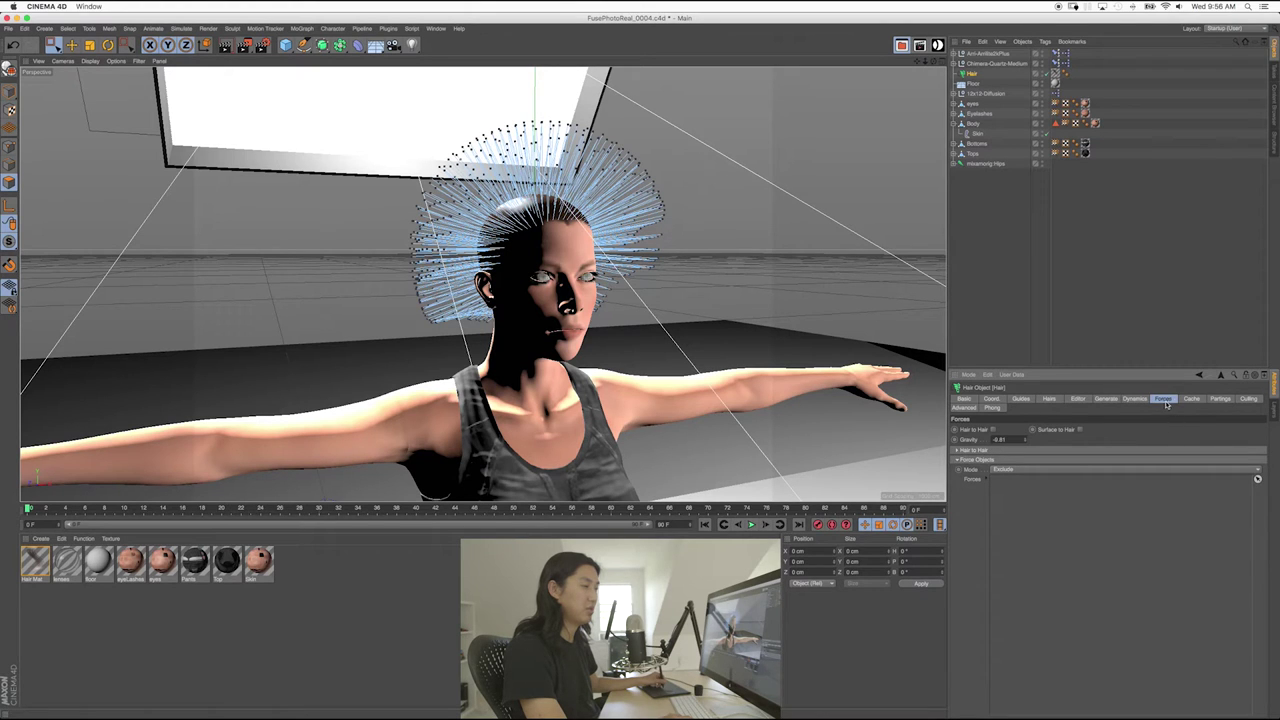
pyautogui.click(1191, 399)
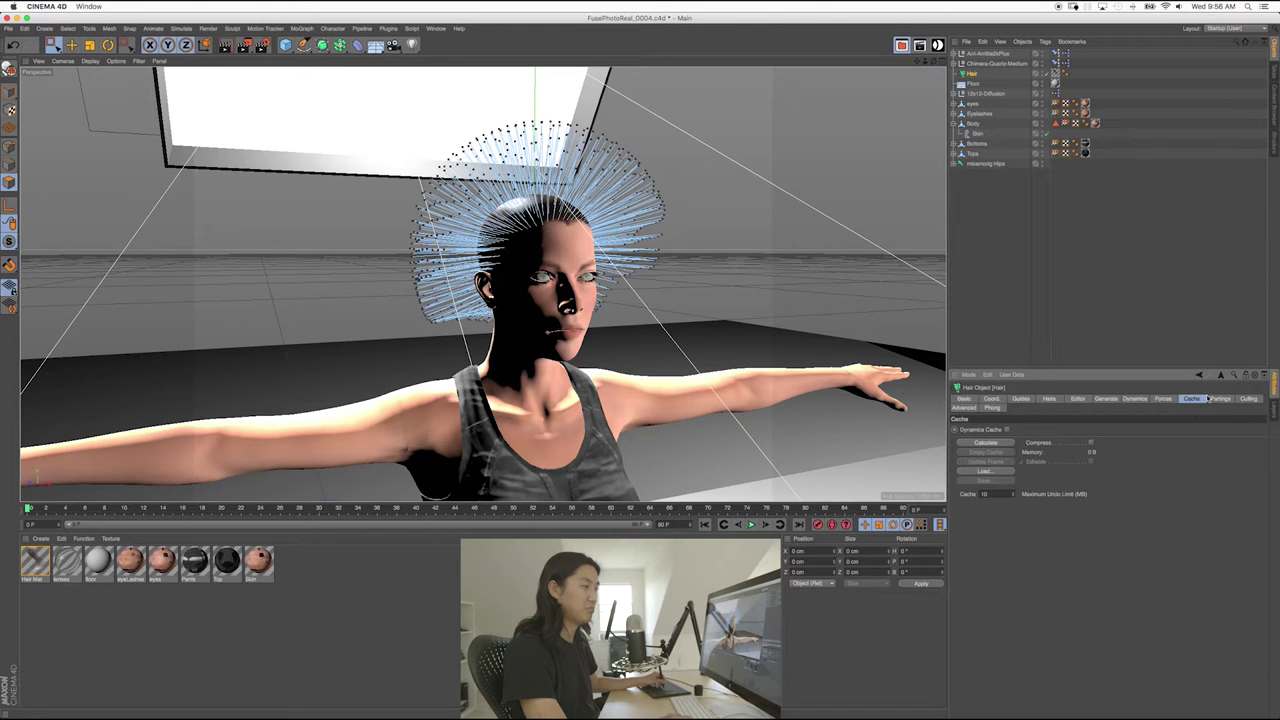
pyautogui.click(1217, 400)
pyautogui.click(1247, 399)
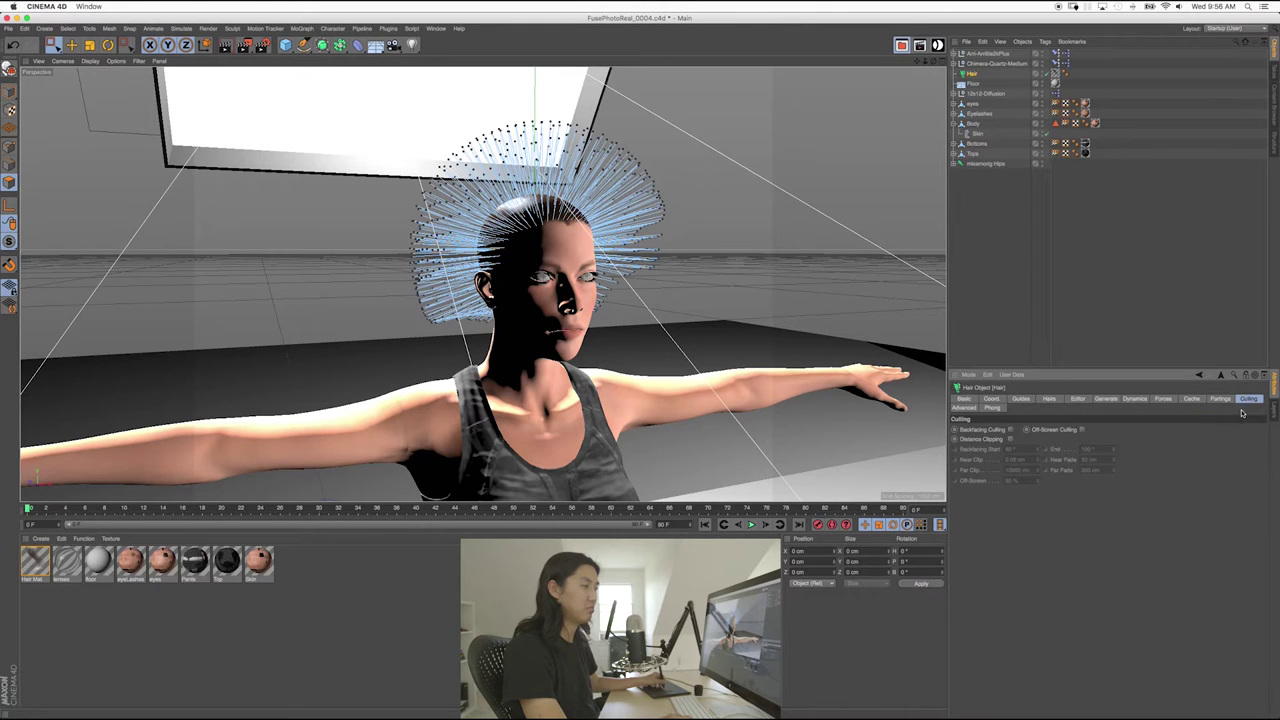
pyautogui.click(964, 408)
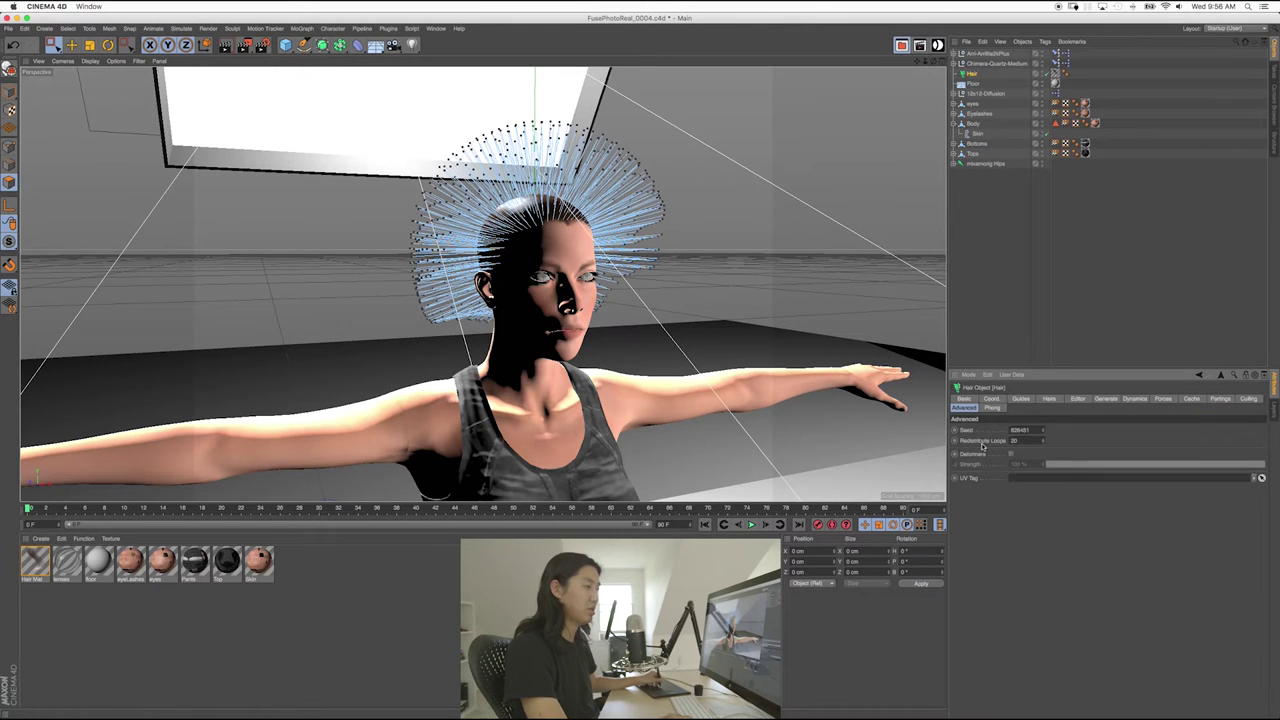
# - Set the Hair object's editor preview display to Guide Lines
pyautogui.click(991, 408)
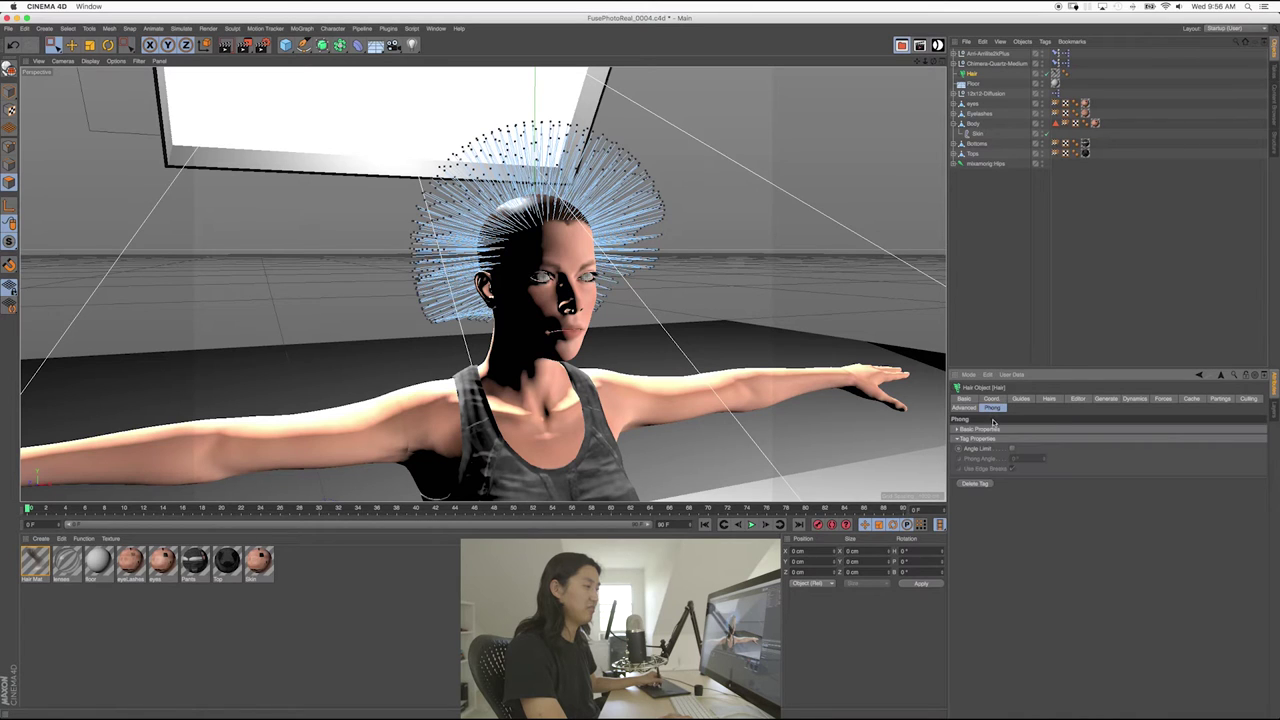
pyautogui.click(1049, 399)
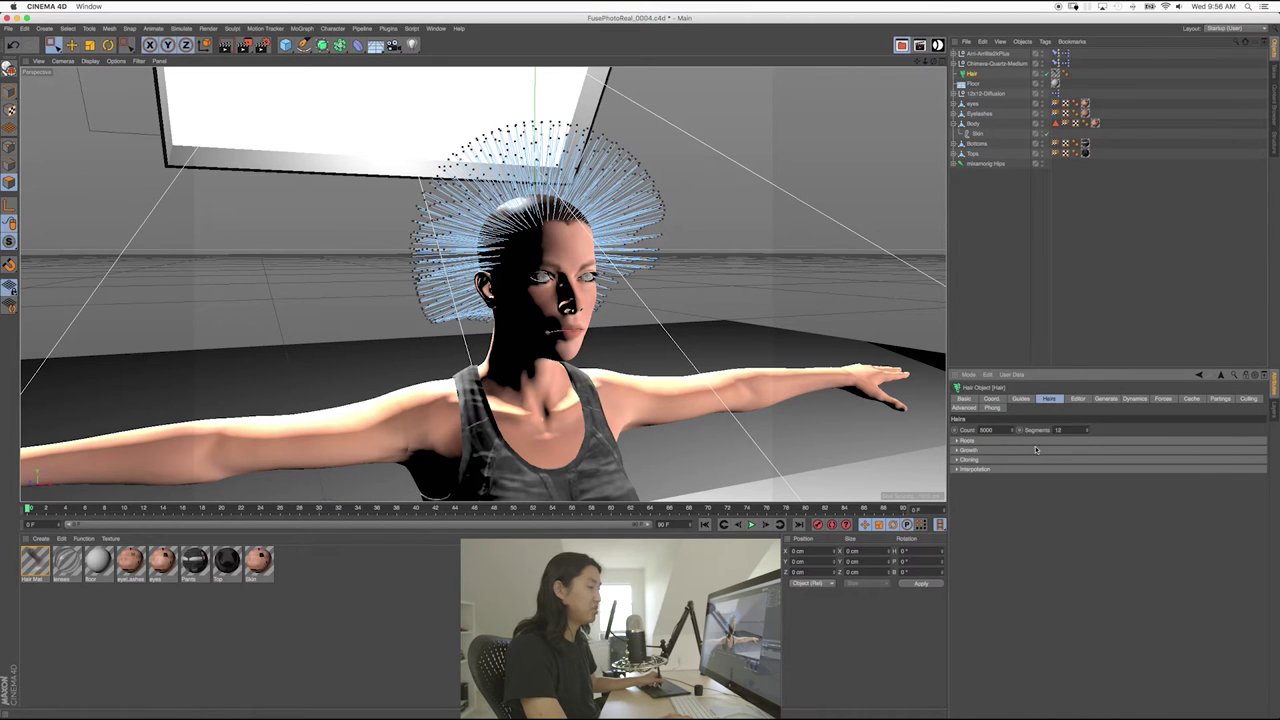
pyautogui.click(1078, 399)
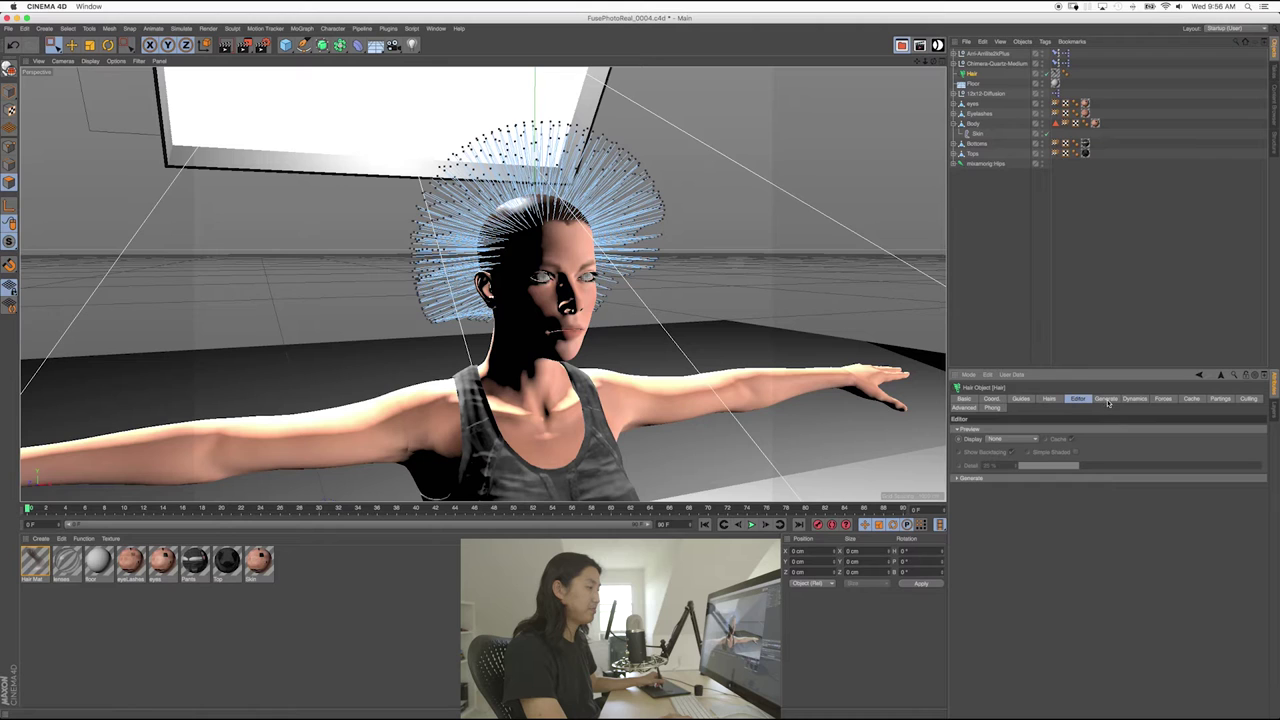
pyautogui.click(1022, 440)
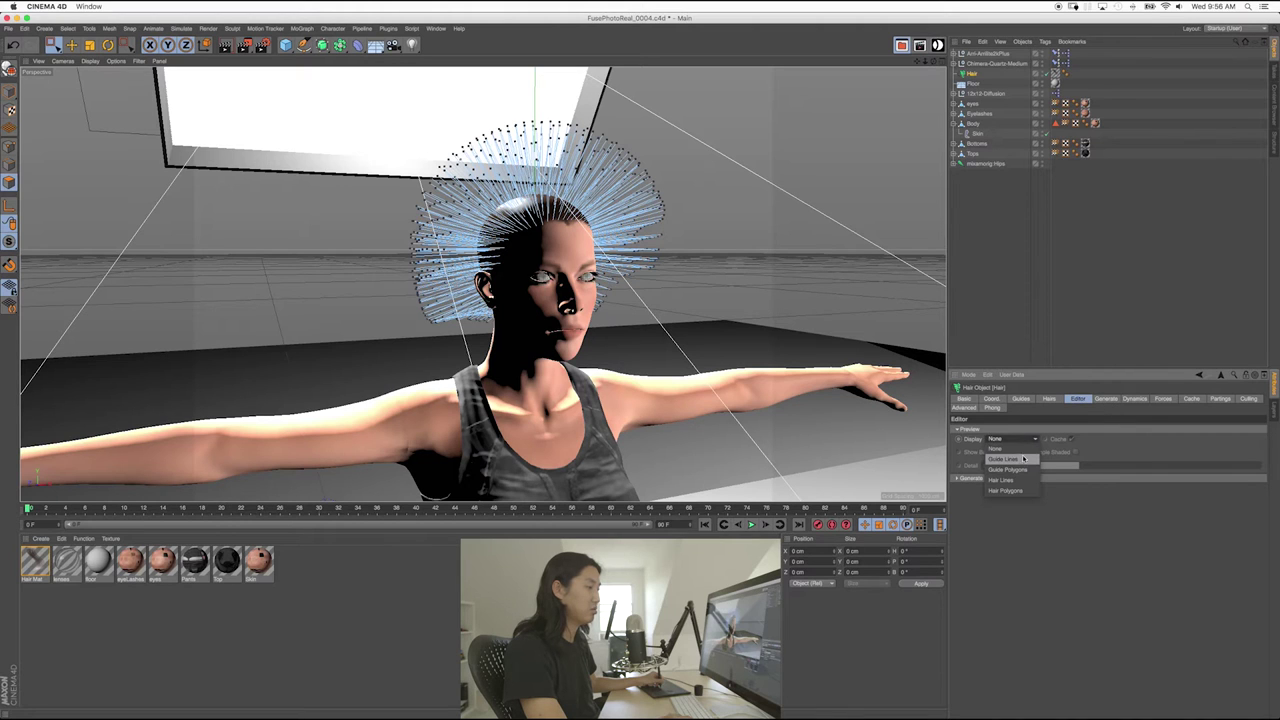
pyautogui.click(1023, 459)
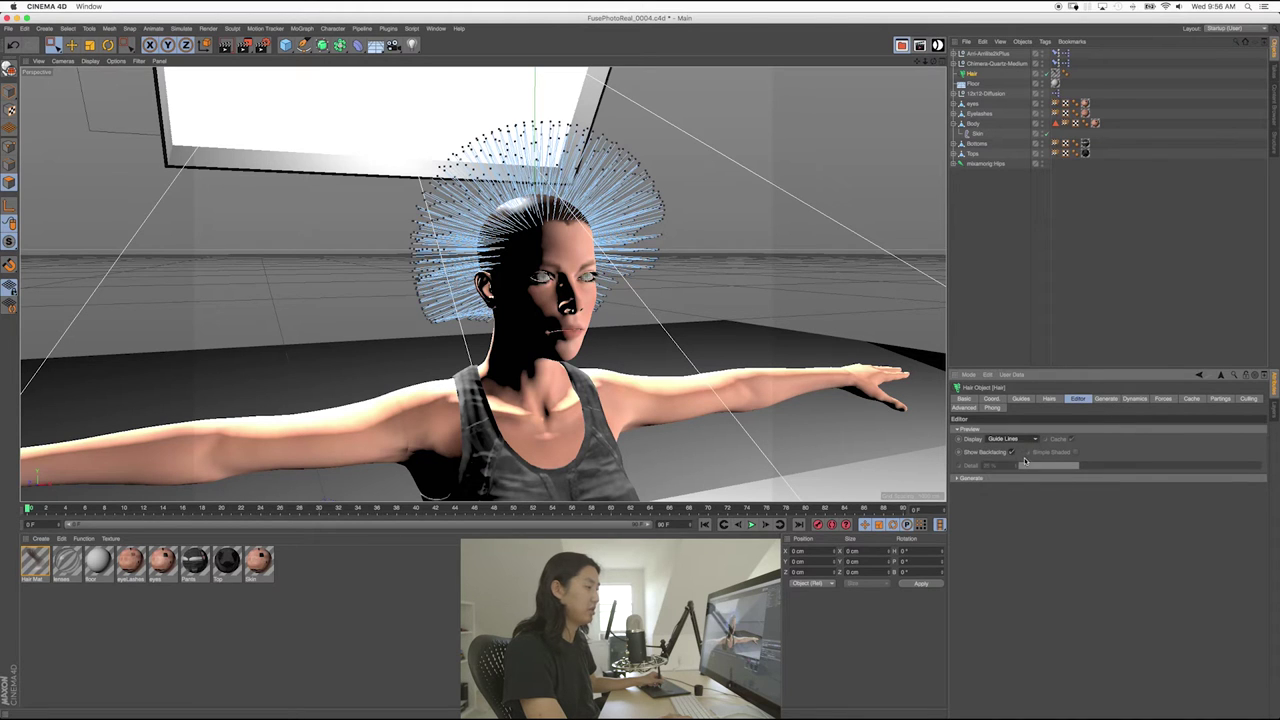
# - Examine the Hair object's Generate alignment and advanced options and its Dynamics properties and animation settings
pyautogui.click(1106, 400)
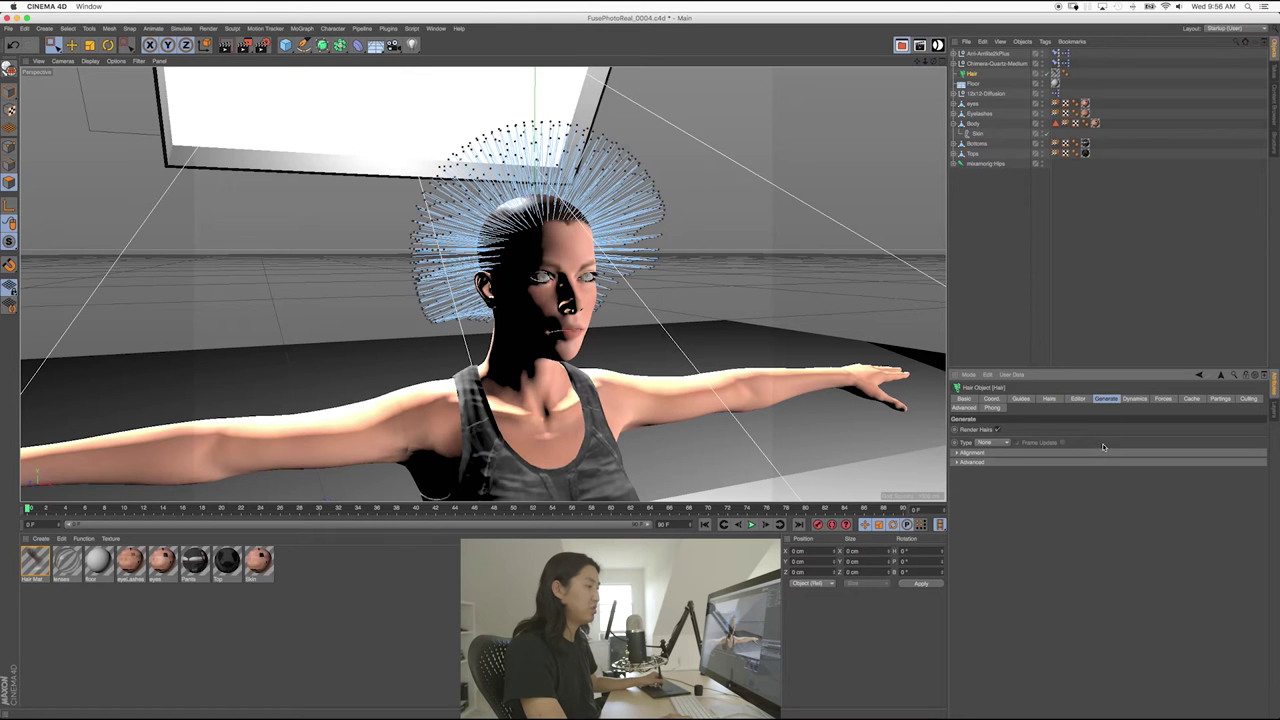
pyautogui.click(1019, 455)
pyautogui.click(1016, 486)
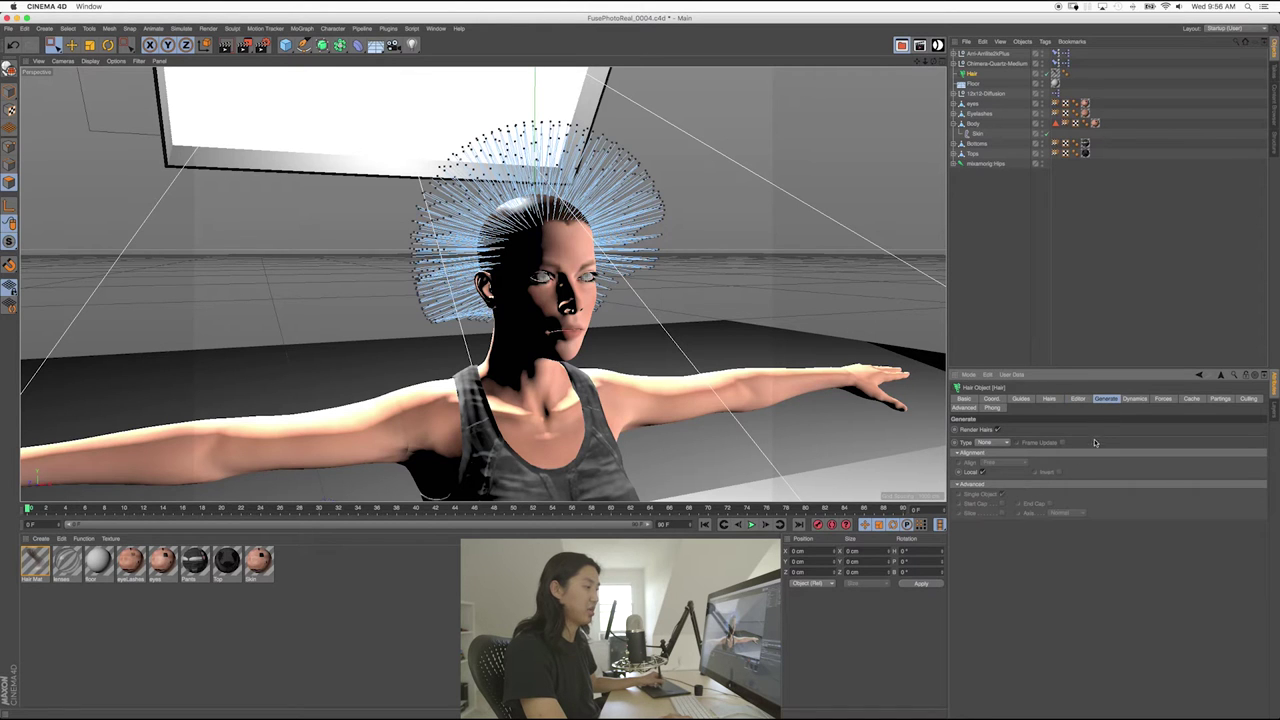
pyautogui.click(1133, 400)
pyautogui.click(1022, 440)
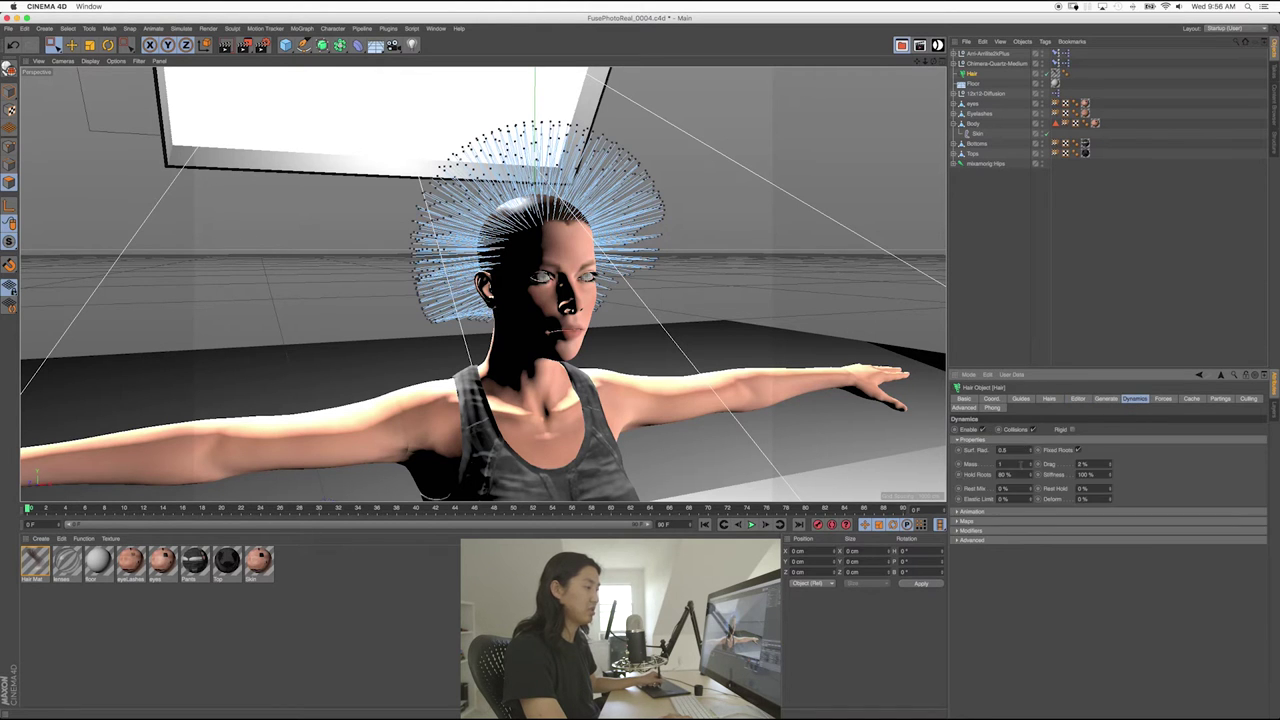
pyautogui.click(1019, 512)
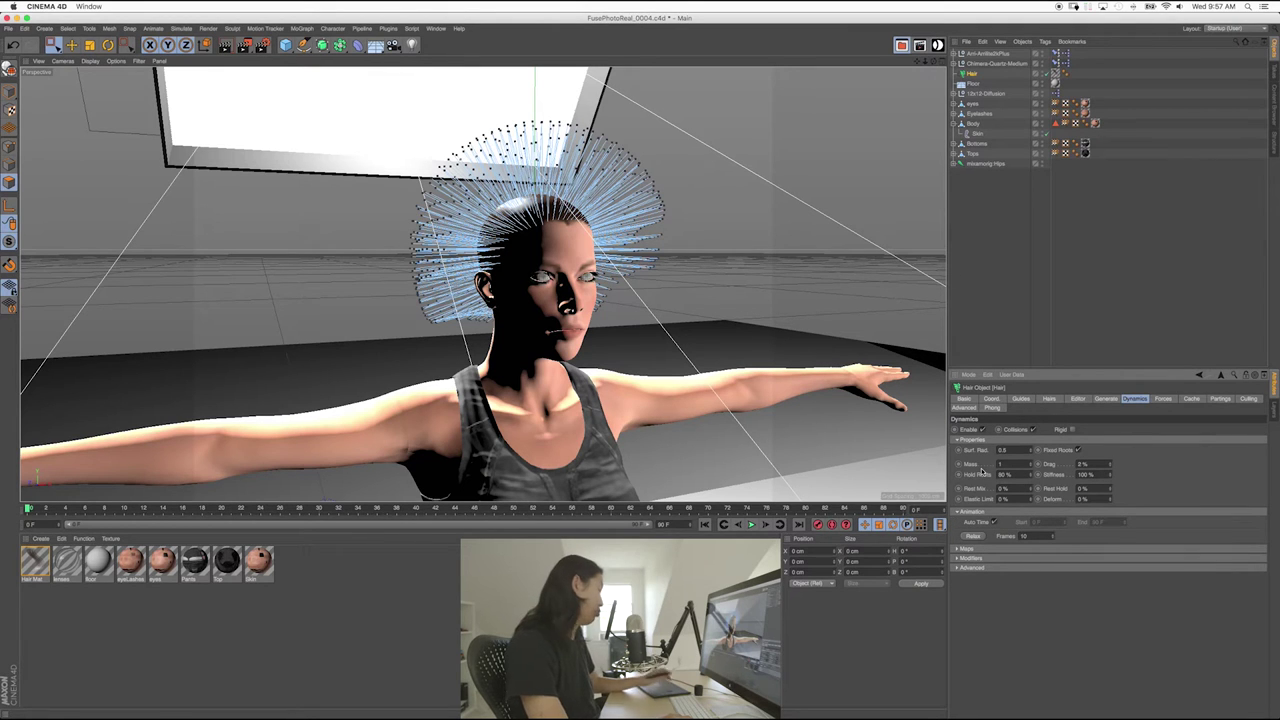
# - Save the scene incrementally as FusePhotoReal_0005.c4d
pyautogui.click(9, 28)
pyautogui.click(40, 134)
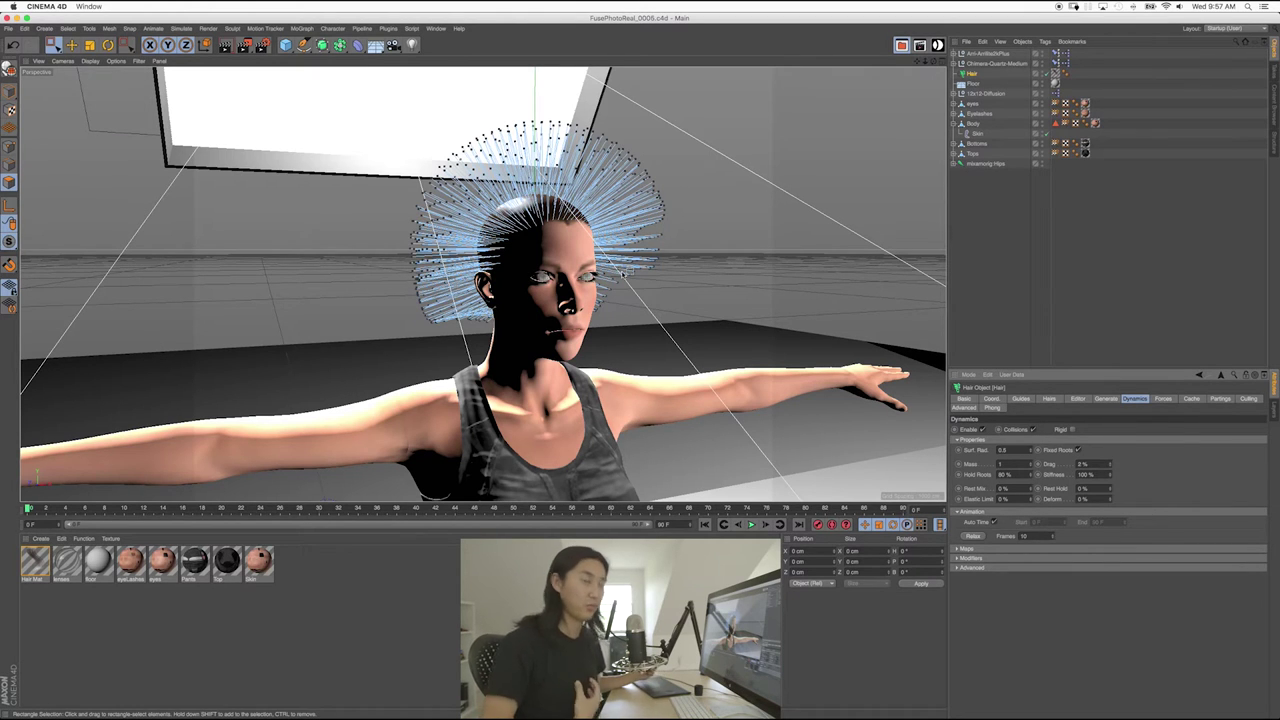
pyautogui.click(623, 274)
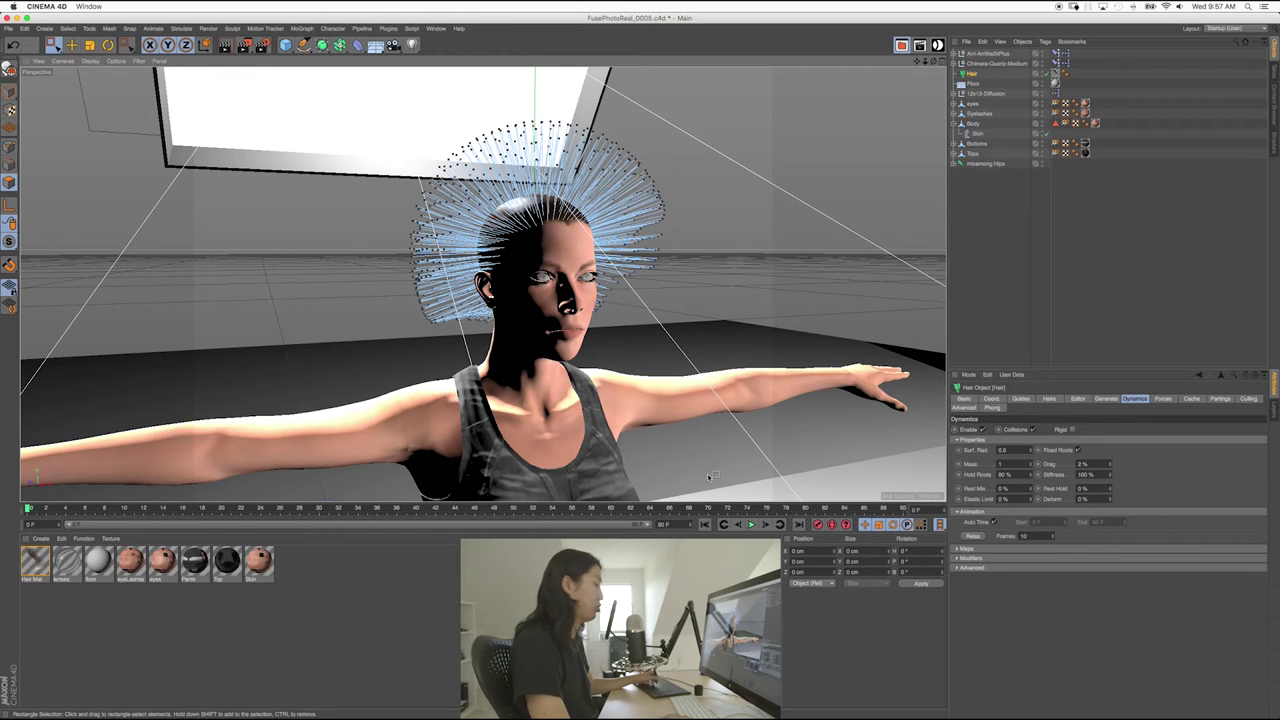
pyautogui.click(979, 538)
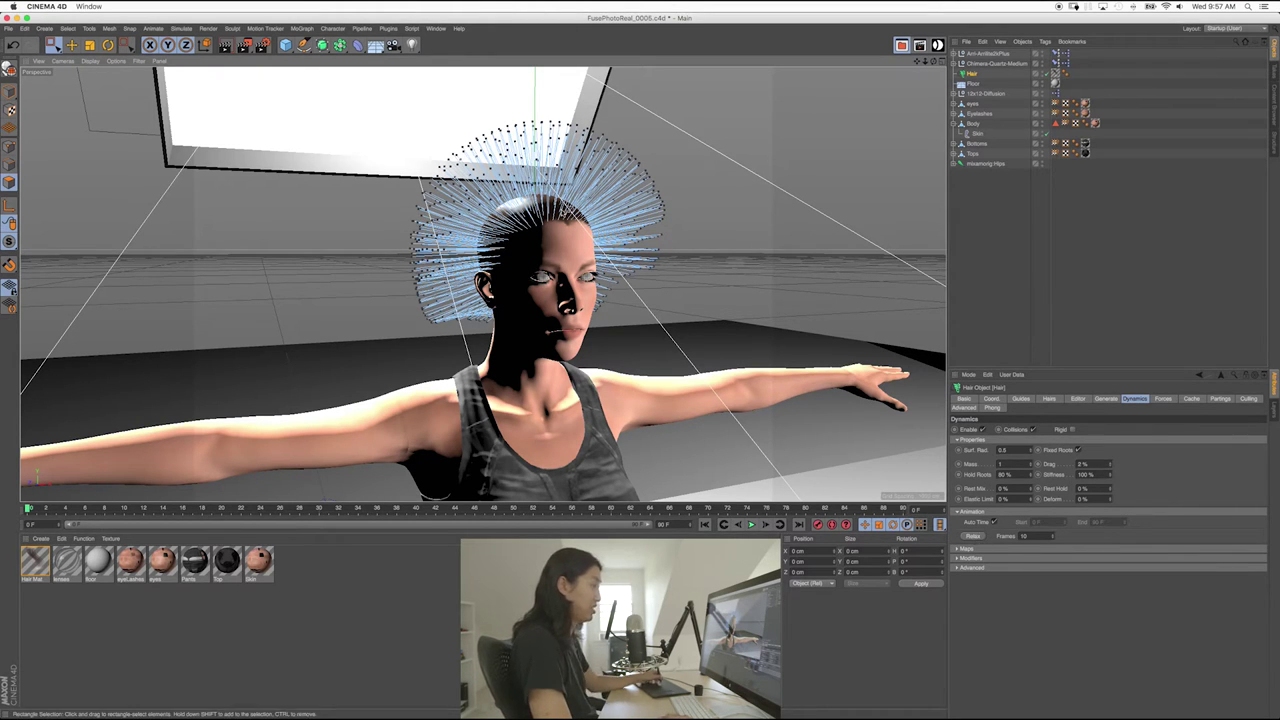
# - Relax the Hair object's guides through its Dynamics animation settings and save the scene
pyautogui.click(992, 400)
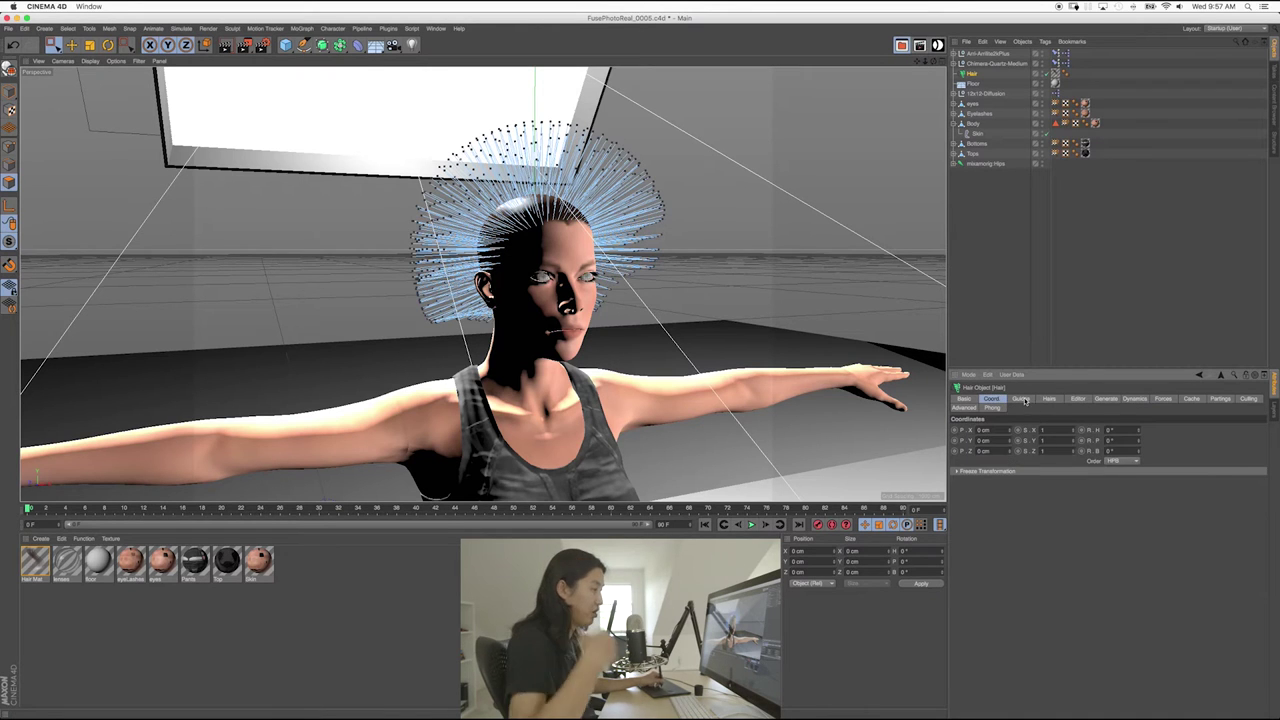
pyautogui.click(1023, 399)
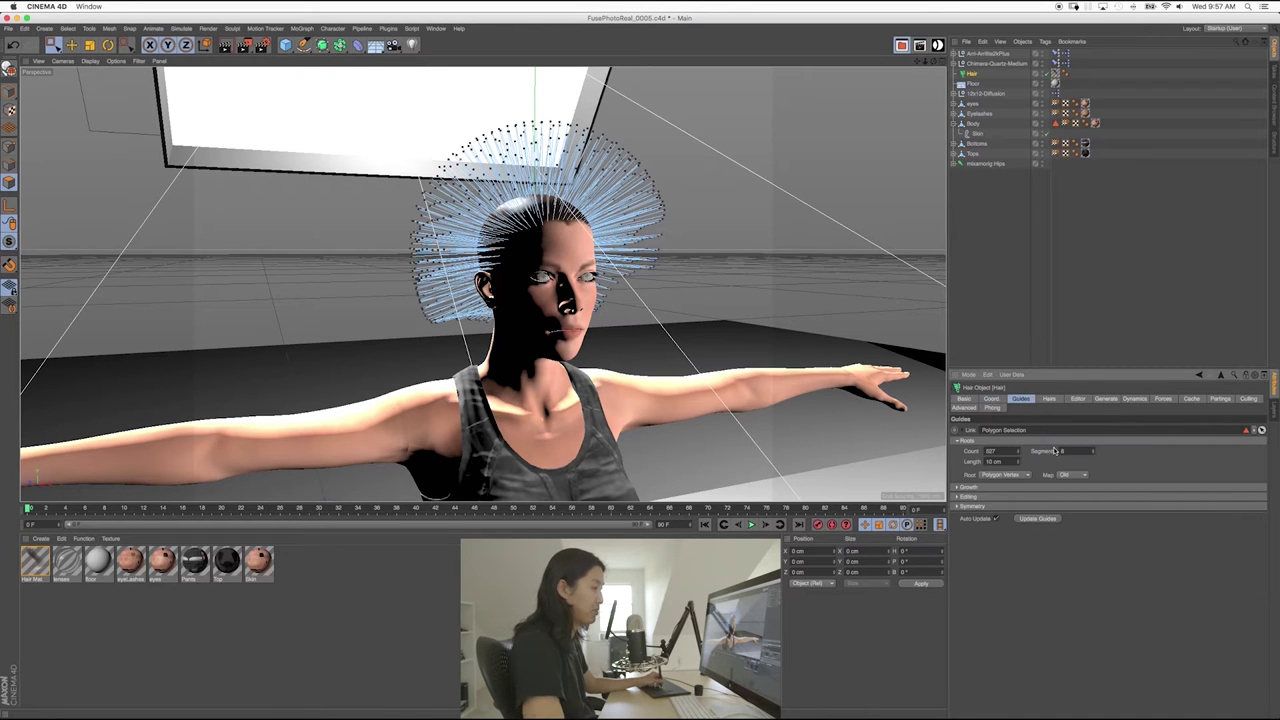
pyautogui.click(1049, 399)
pyautogui.click(1077, 399)
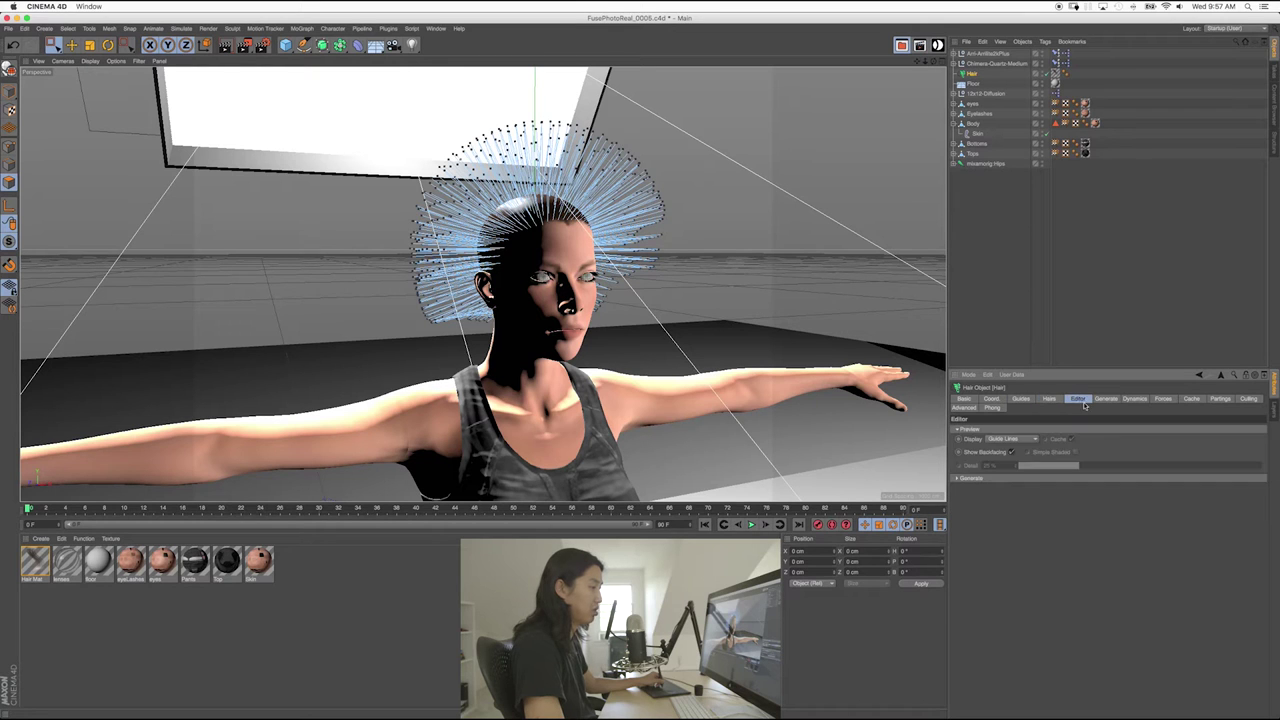
pyautogui.click(1105, 399)
pyautogui.click(1134, 399)
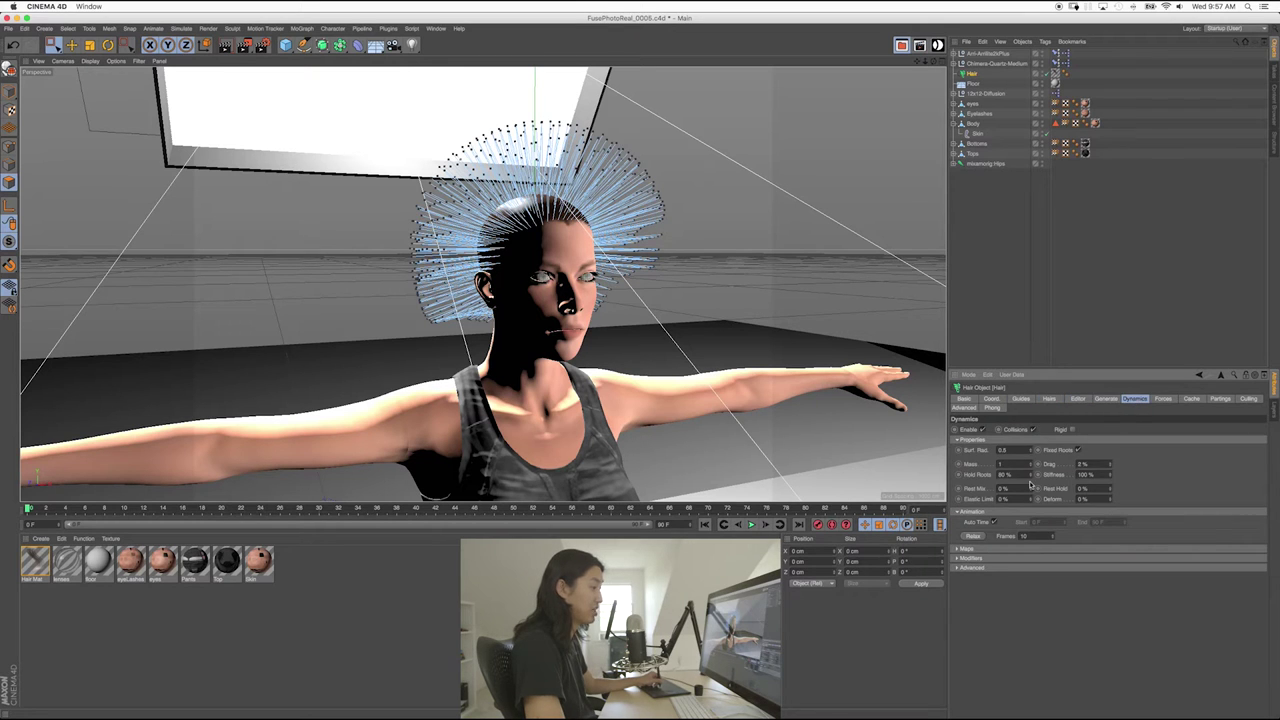
pyautogui.click(974, 537)
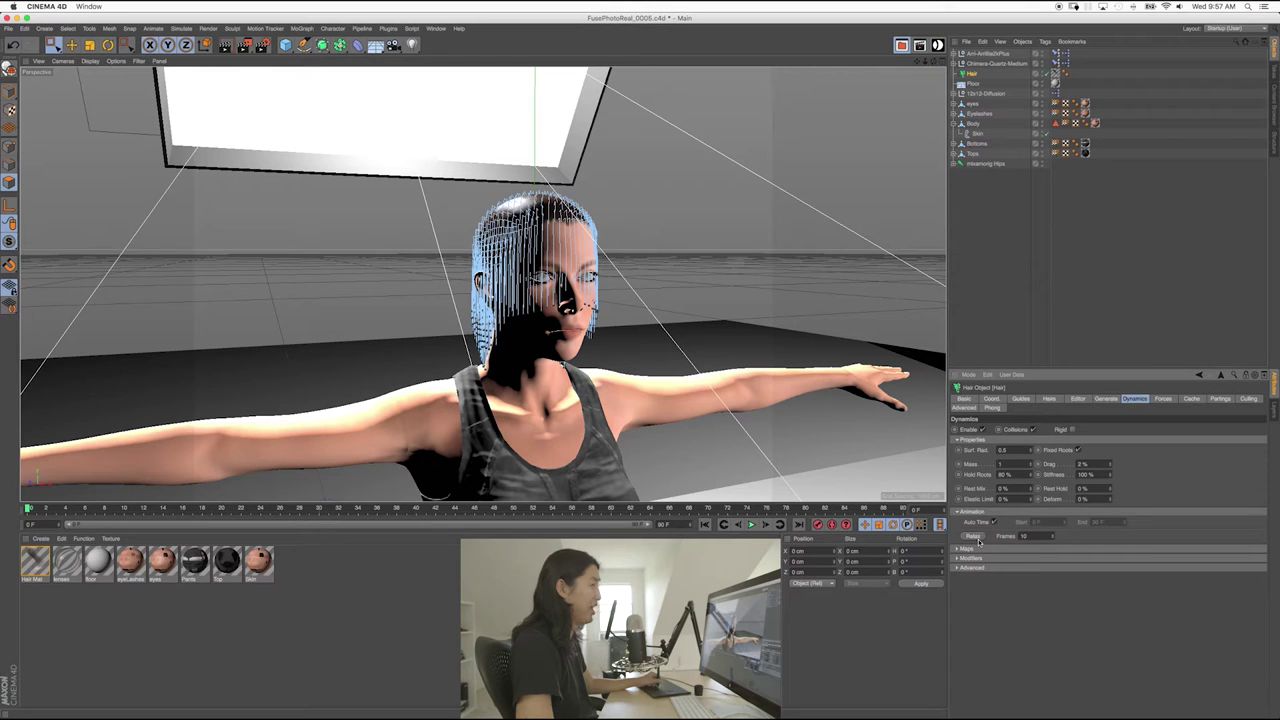
pyautogui.press('super+s')
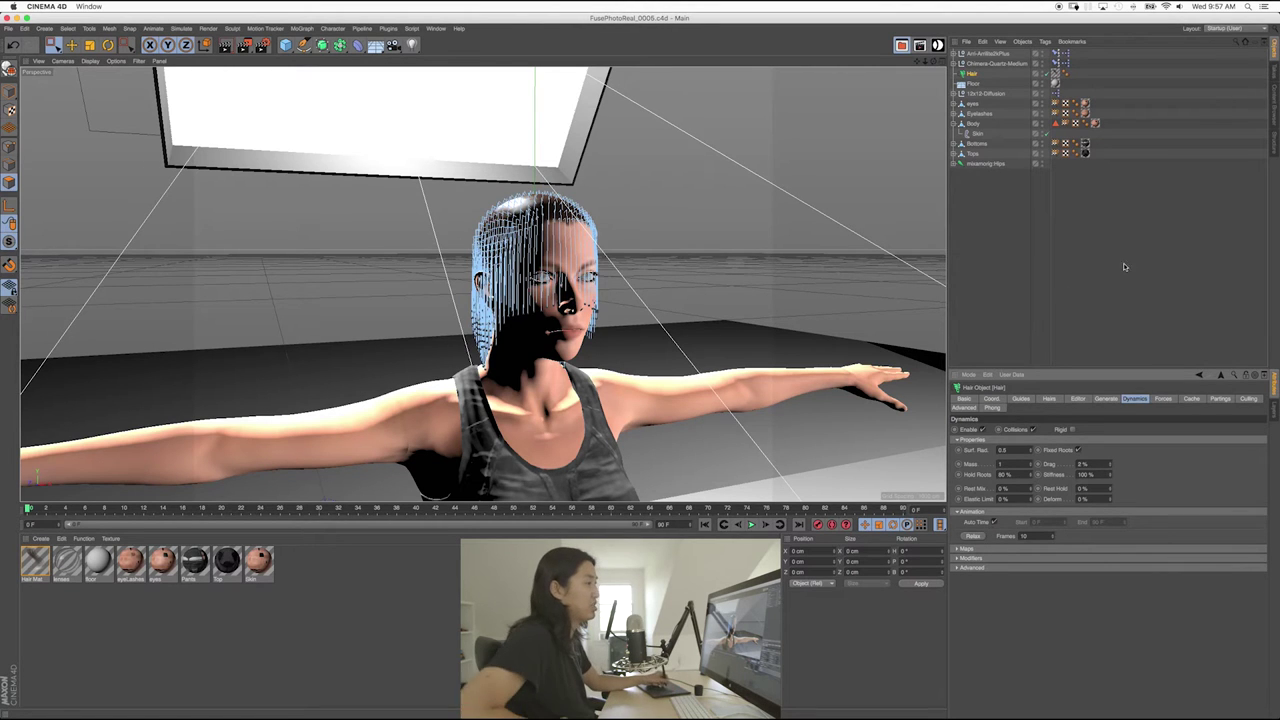
# - Switch to model mode and add a Hair Collider tag to the Body object
pyautogui.click(994, 226)
pyautogui.click(973, 124)
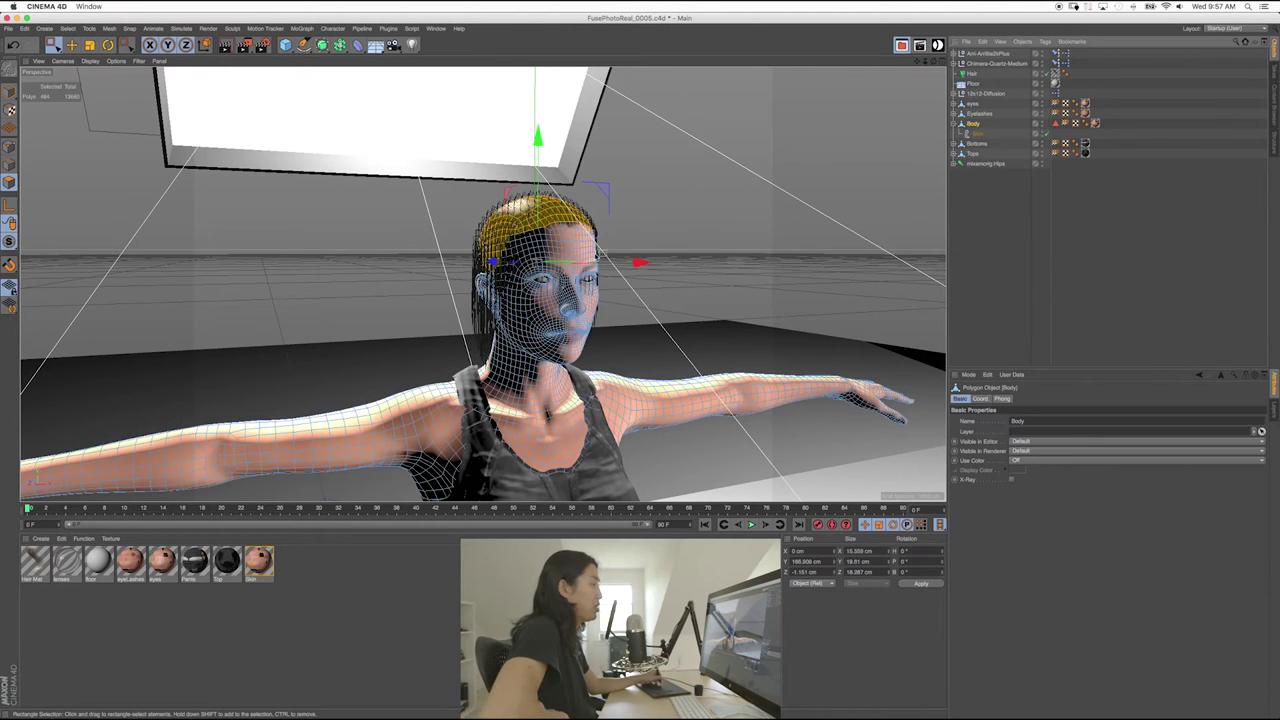
pyautogui.click(9, 93)
pyautogui.click(1018, 234)
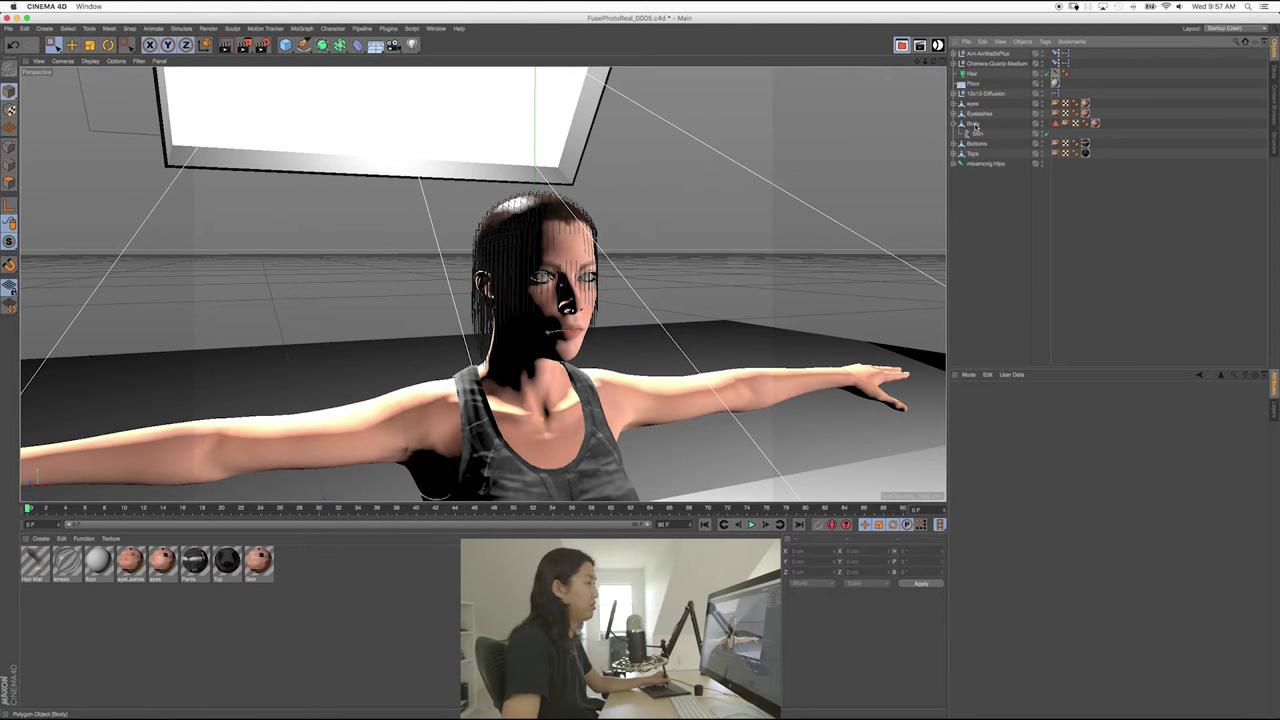
pyautogui.click(975, 125)
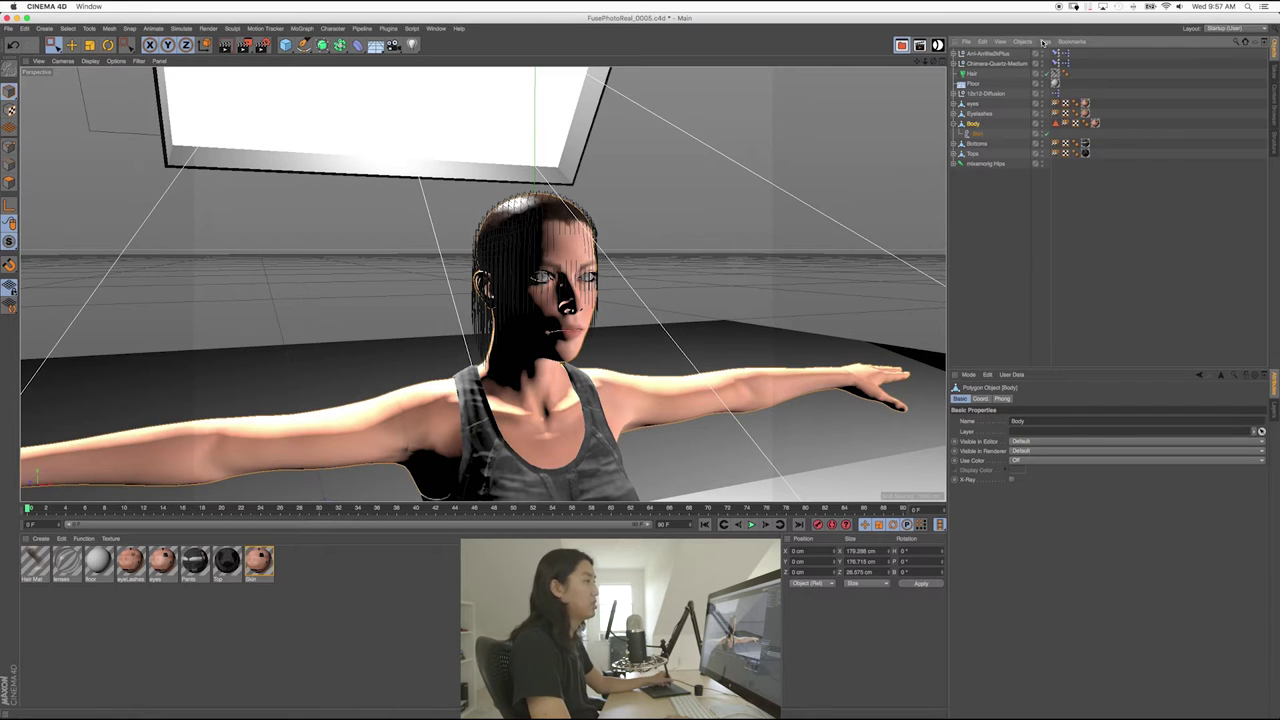
pyautogui.click(1045, 41)
pyautogui.moveTo(1060, 100)
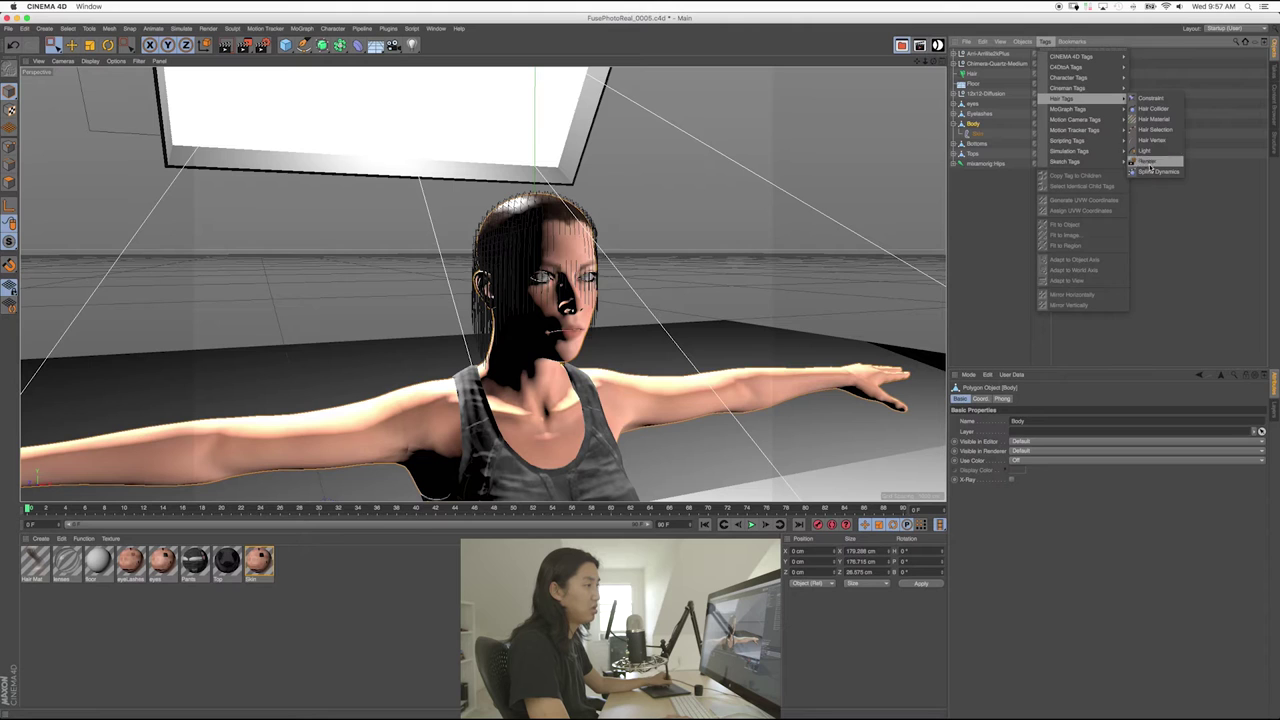
pyautogui.click(1153, 108)
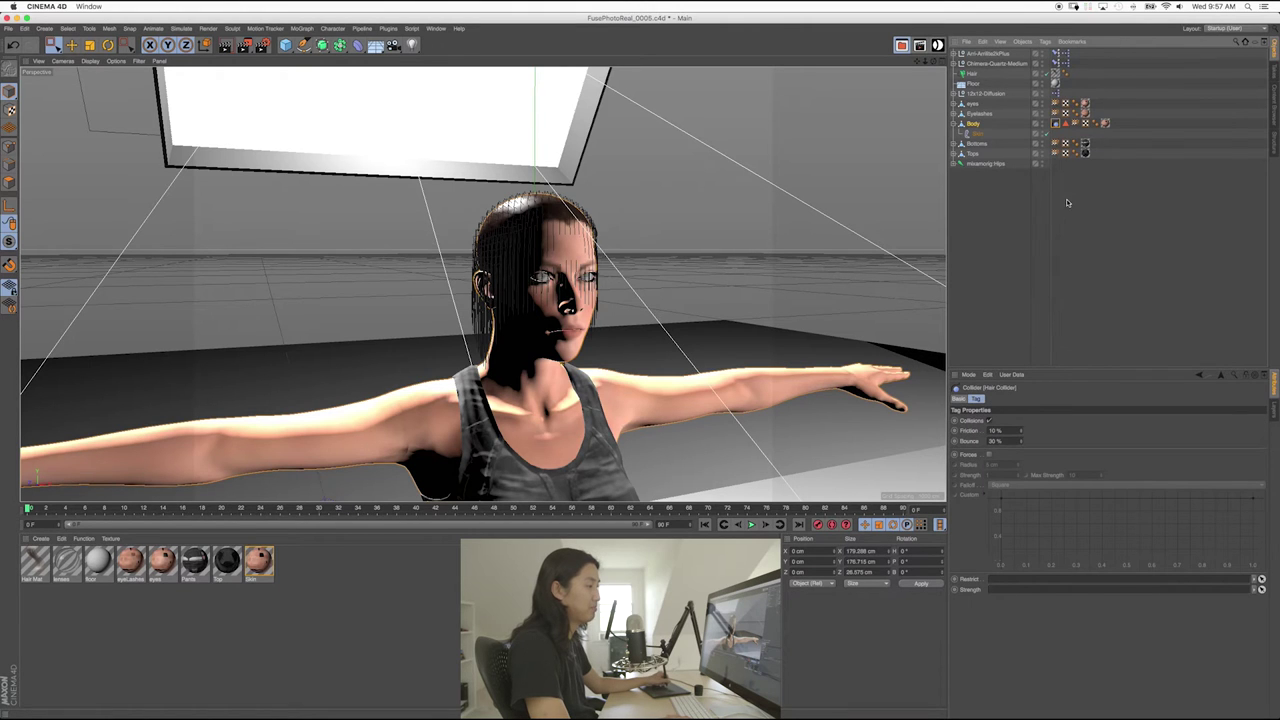
# - Play the hair dynamics briefly to test the guides' collision with the body, and return to frame 0
pyautogui.click(1057, 222)
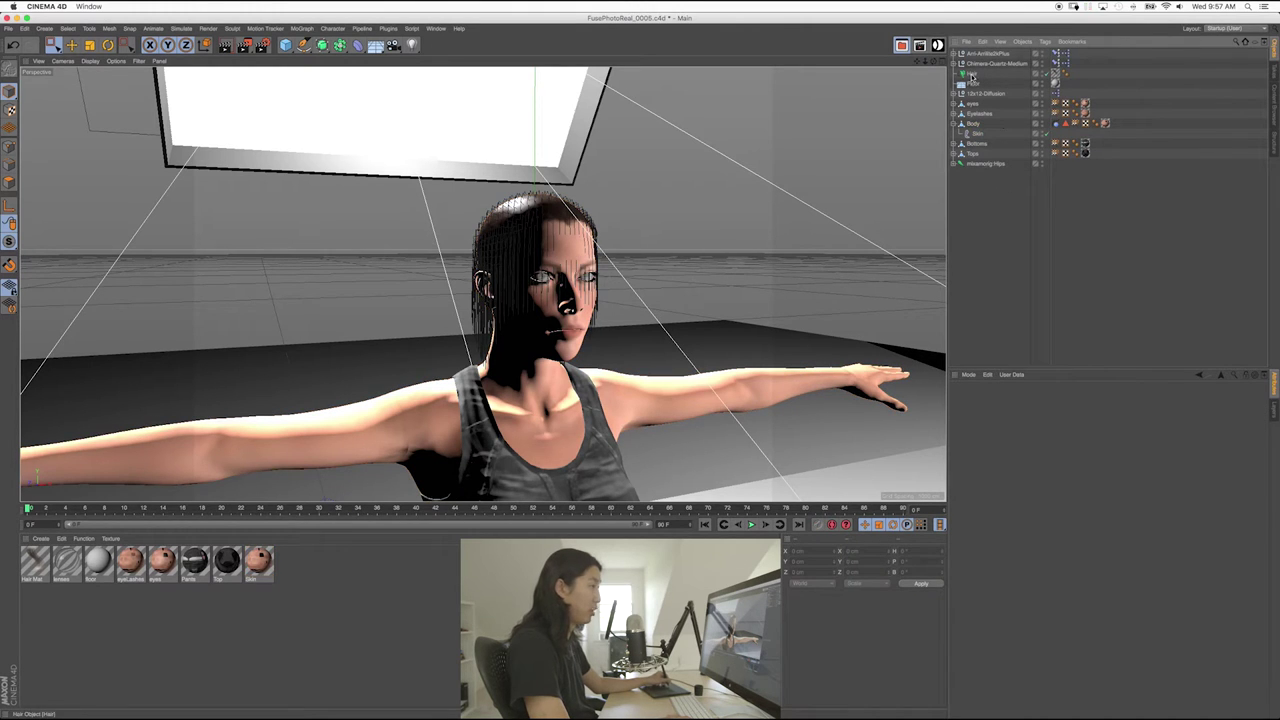
pyautogui.click(971, 76)
pyautogui.click(752, 525)
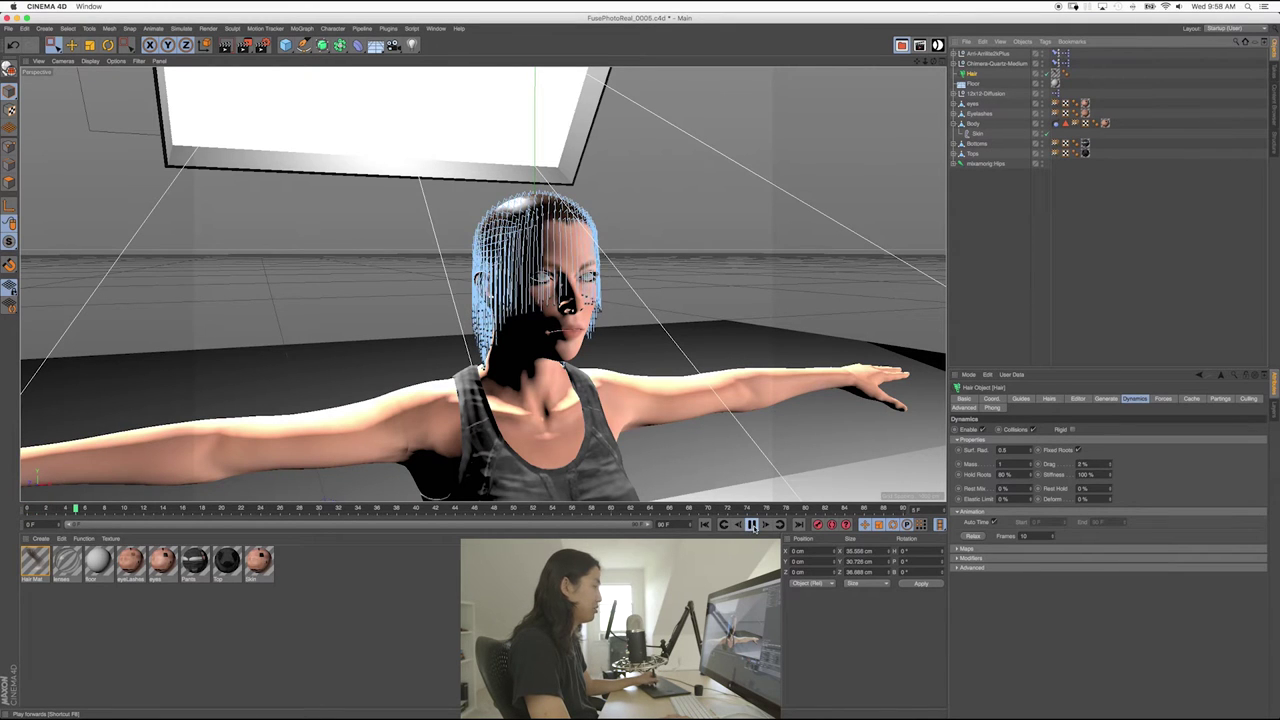
pyautogui.click(752, 525)
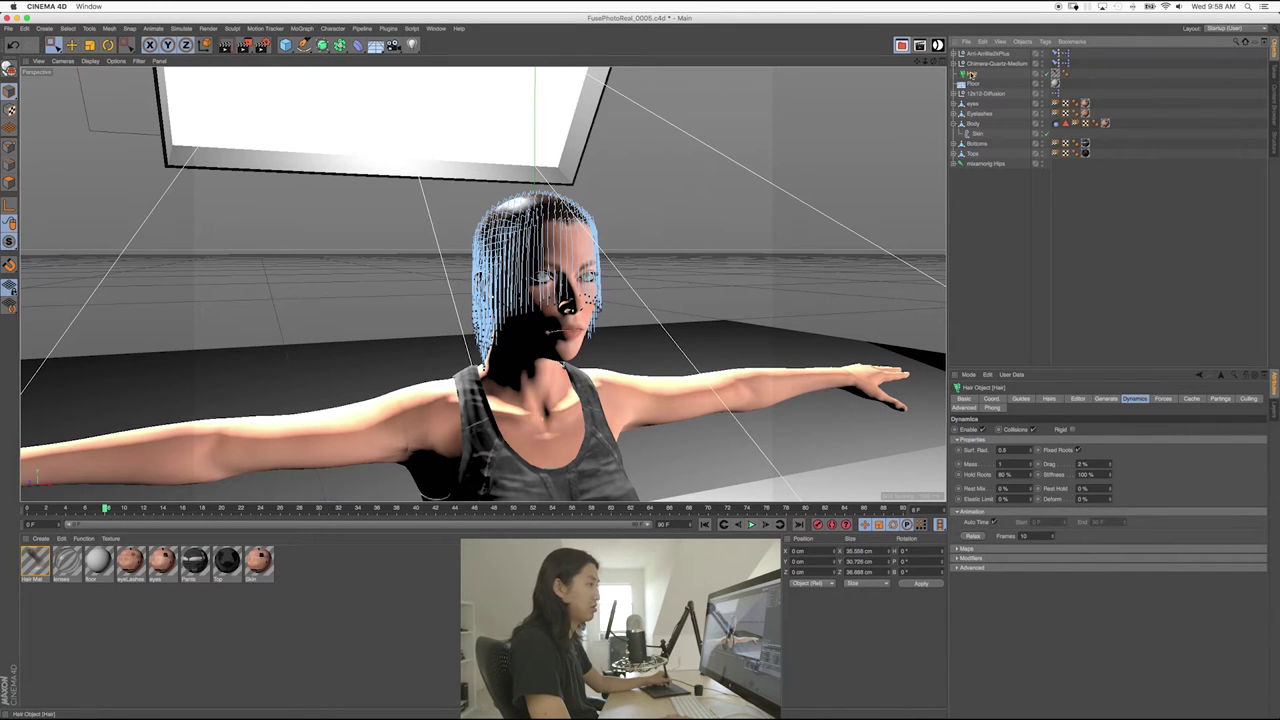
pyautogui.hotkey('shift', 'f')
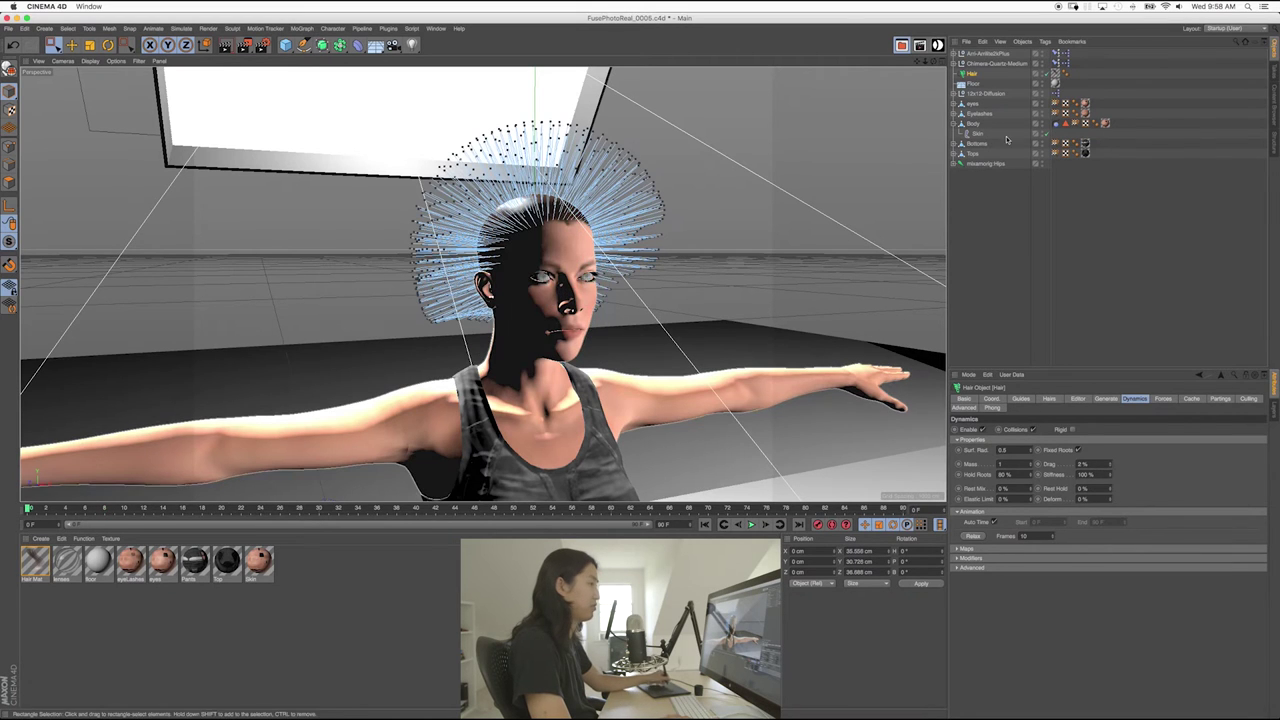
# - Relax the Hair object's guides five times so they fall around the head against the body collider
pyautogui.click(973, 80)
pyautogui.click(972, 74)
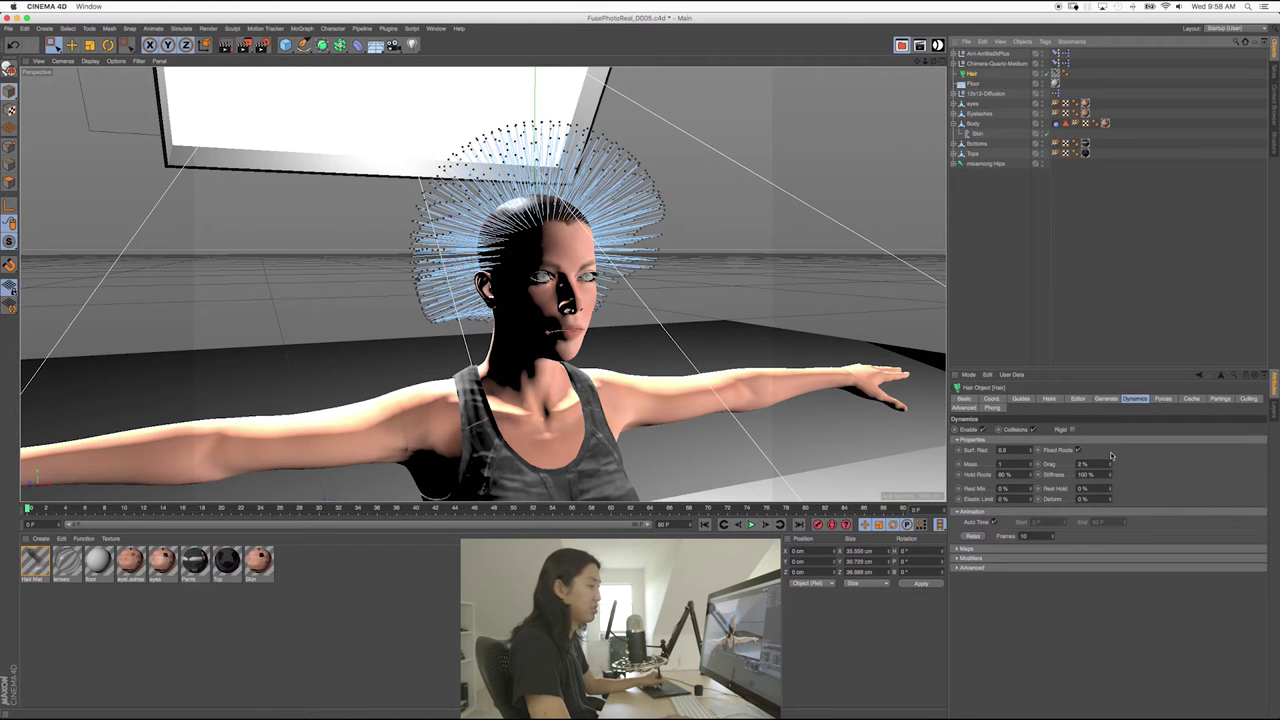
pyautogui.click(976, 538)
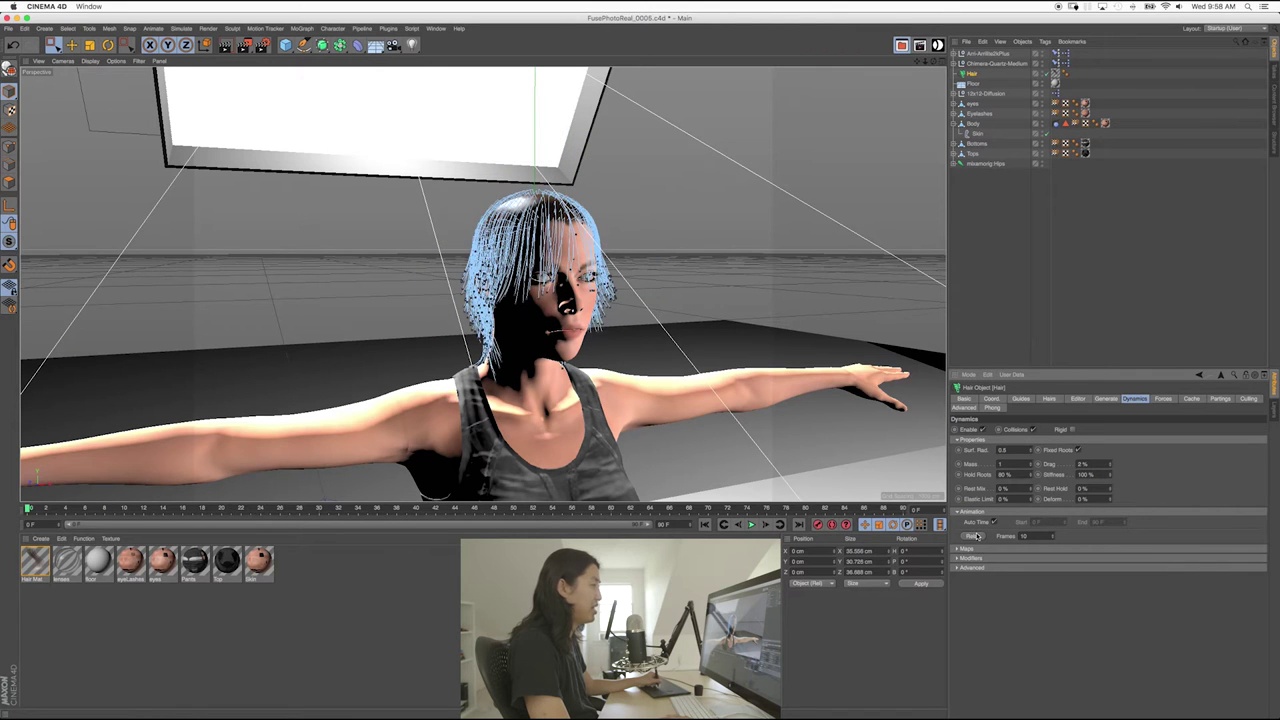
pyautogui.click(976, 537)
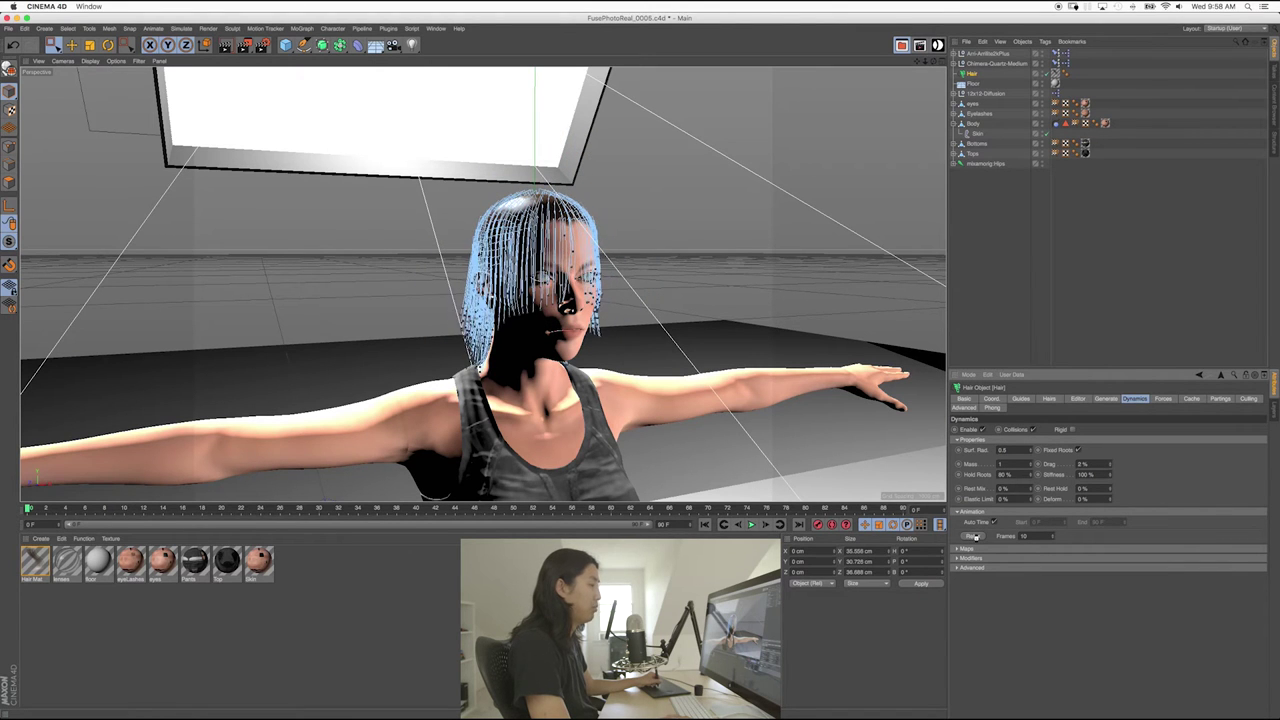
pyautogui.click(977, 537)
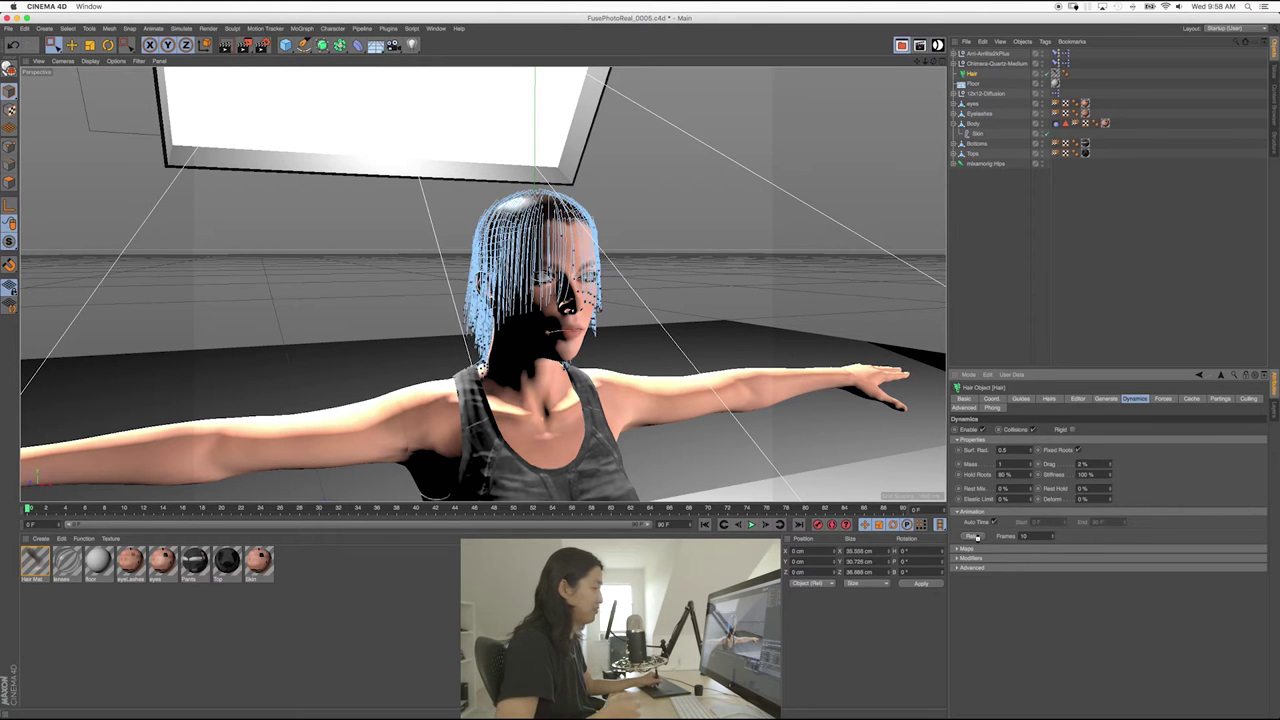
pyautogui.click(976, 538)
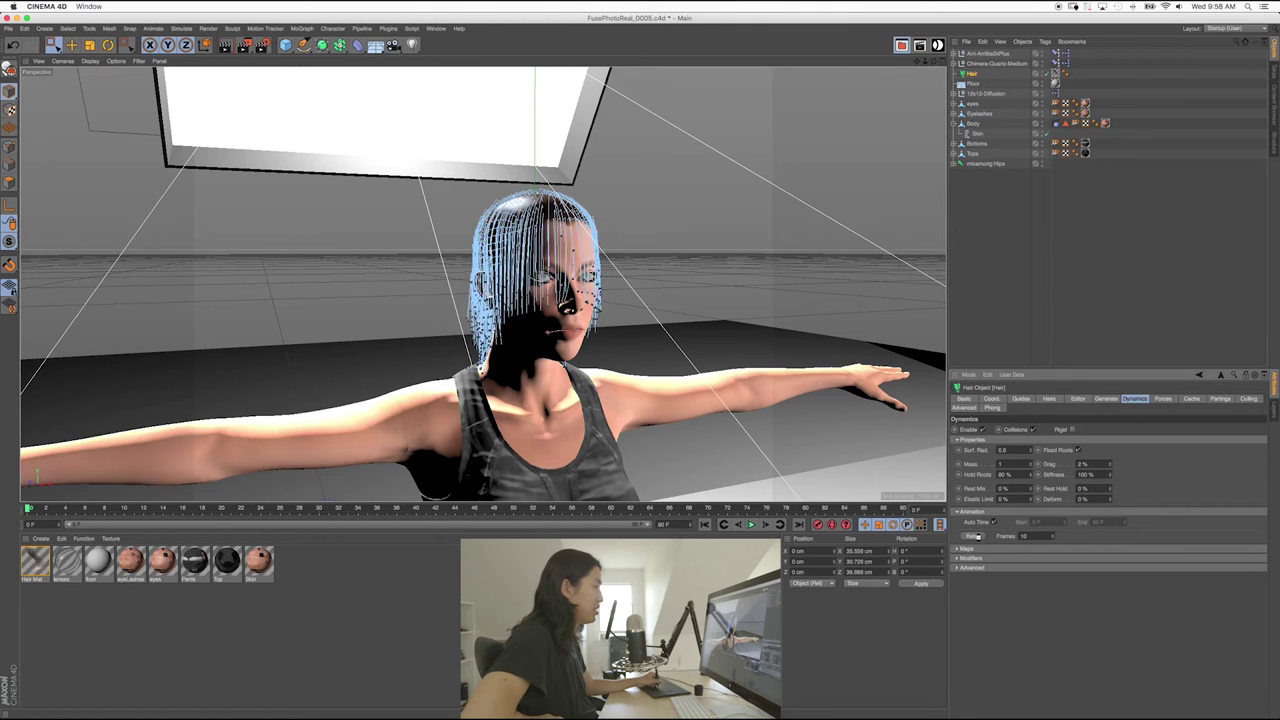
pyautogui.click(976, 537)
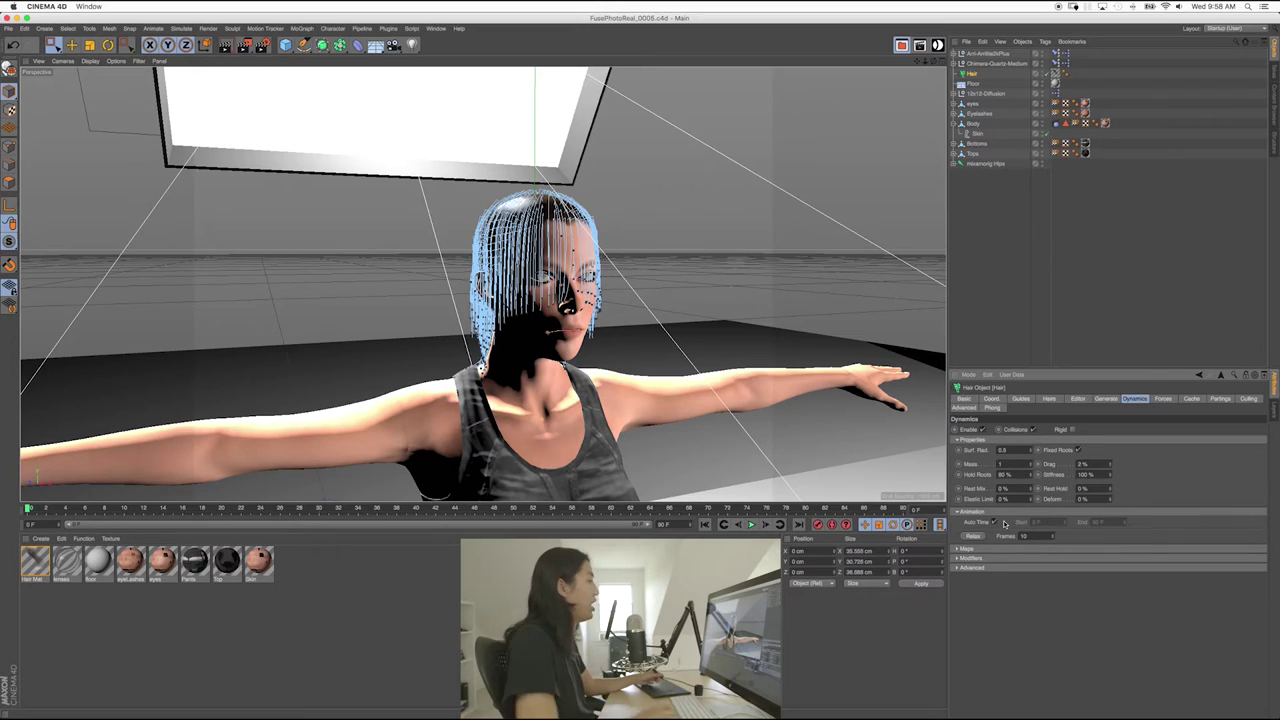
# - Inspect the relaxed hair around the character's head from several angles, and deselect the Hair object
pyautogui.keyDown('alt'); pyautogui.moveTo(499, 291); pyautogui.dragTo(748, 284); pyautogui.keyUp('alt')
pyautogui.keyDown('alt'); pyautogui.moveTo(442, 318); pyautogui.dragTo(476, 316, button='right'); pyautogui.keyUp('alt')
pyautogui.keyDown('alt'); pyautogui.moveTo(476, 316); pyautogui.dragTo(490, 256); pyautogui.keyUp('alt')
pyautogui.keyDown('alt'); pyautogui.moveTo(490, 256); pyautogui.dragTo(476, 272, button='right'); pyautogui.keyUp('alt')
pyautogui.keyDown('alt'); pyautogui.moveTo(322, 236); pyautogui.dragTo(338, 240); pyautogui.keyUp('alt')
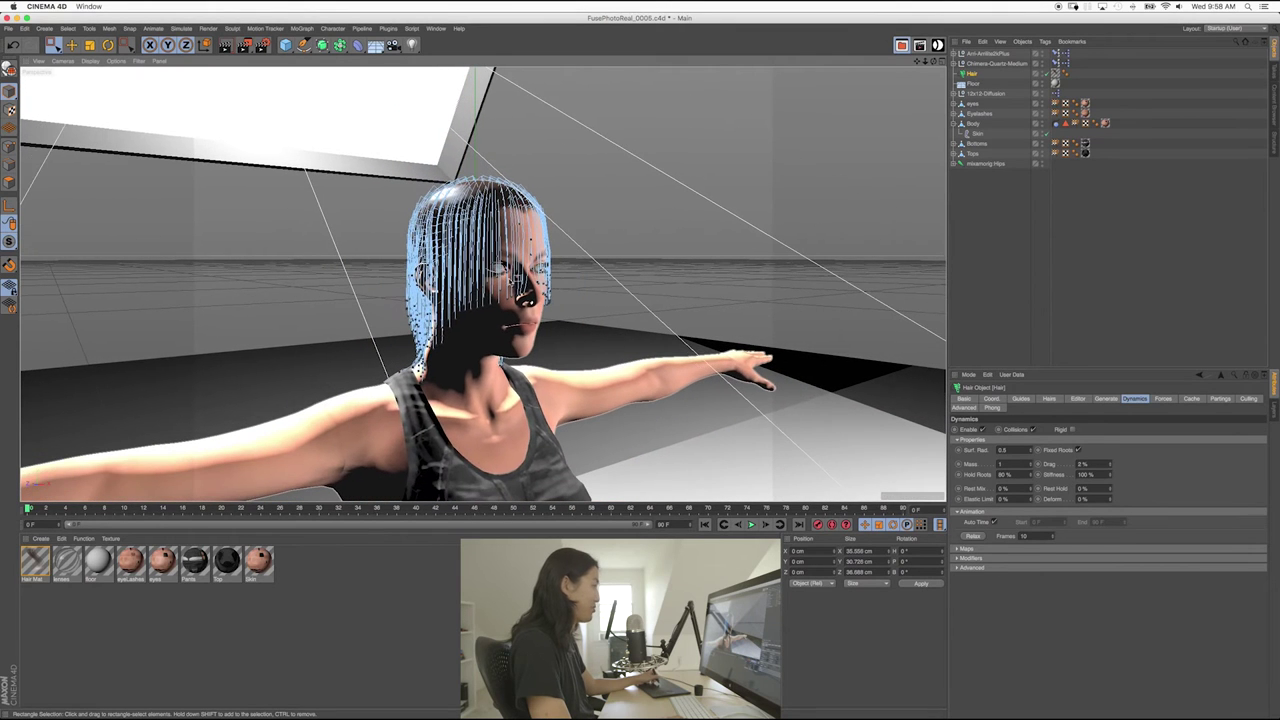
pyautogui.click(996, 293)
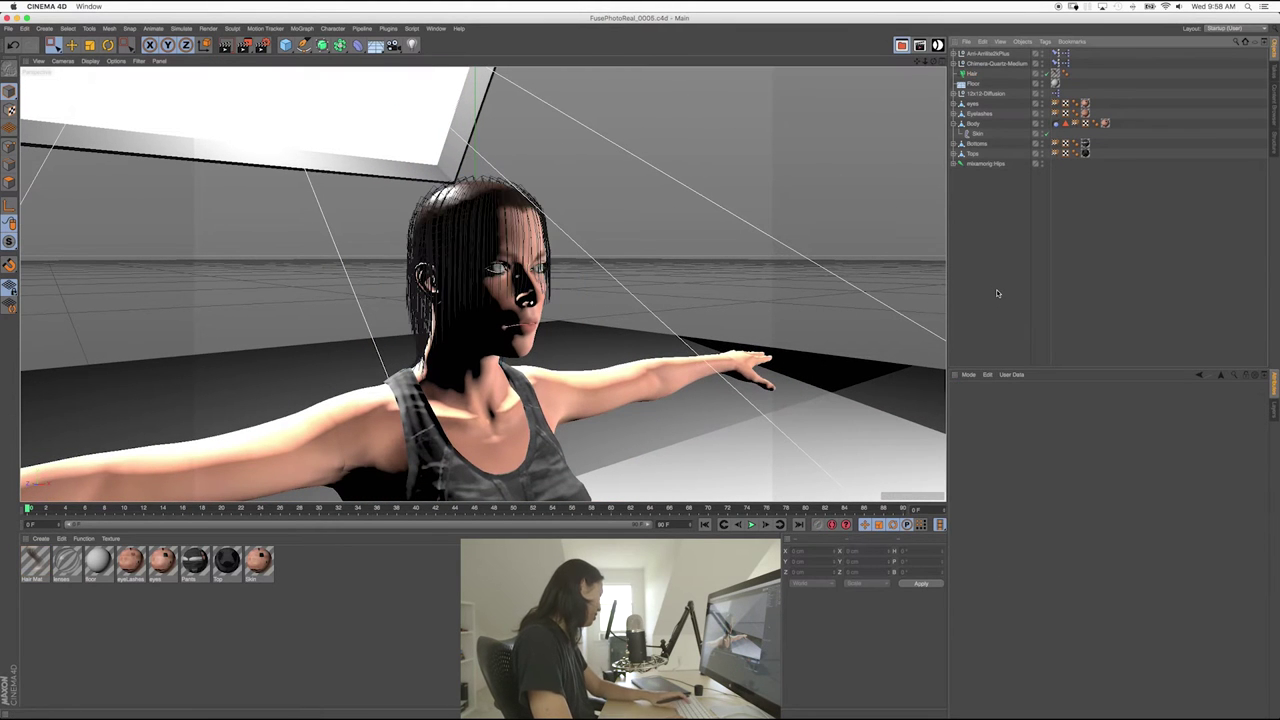
# - Render the scene in the Picture Viewer to check the relaxed hair, stop the render and close the viewer
pyautogui.hotkey('shift', 'r')
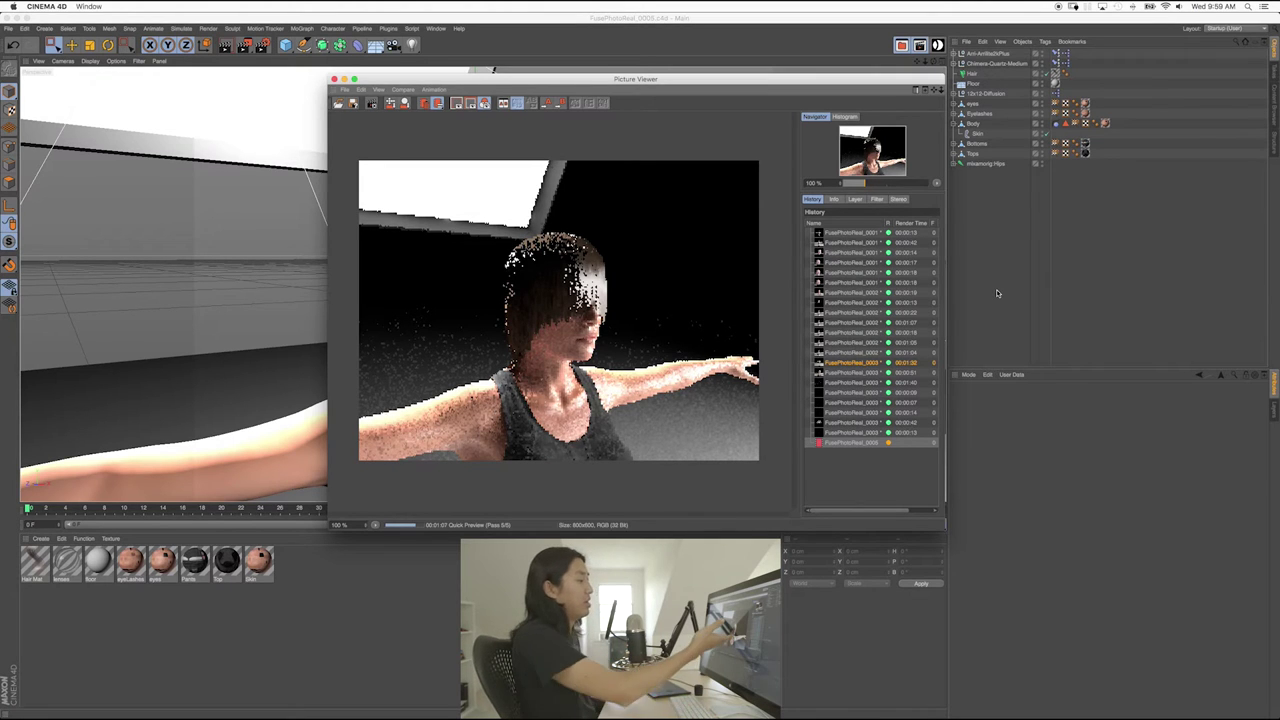
pyautogui.click(996, 293)
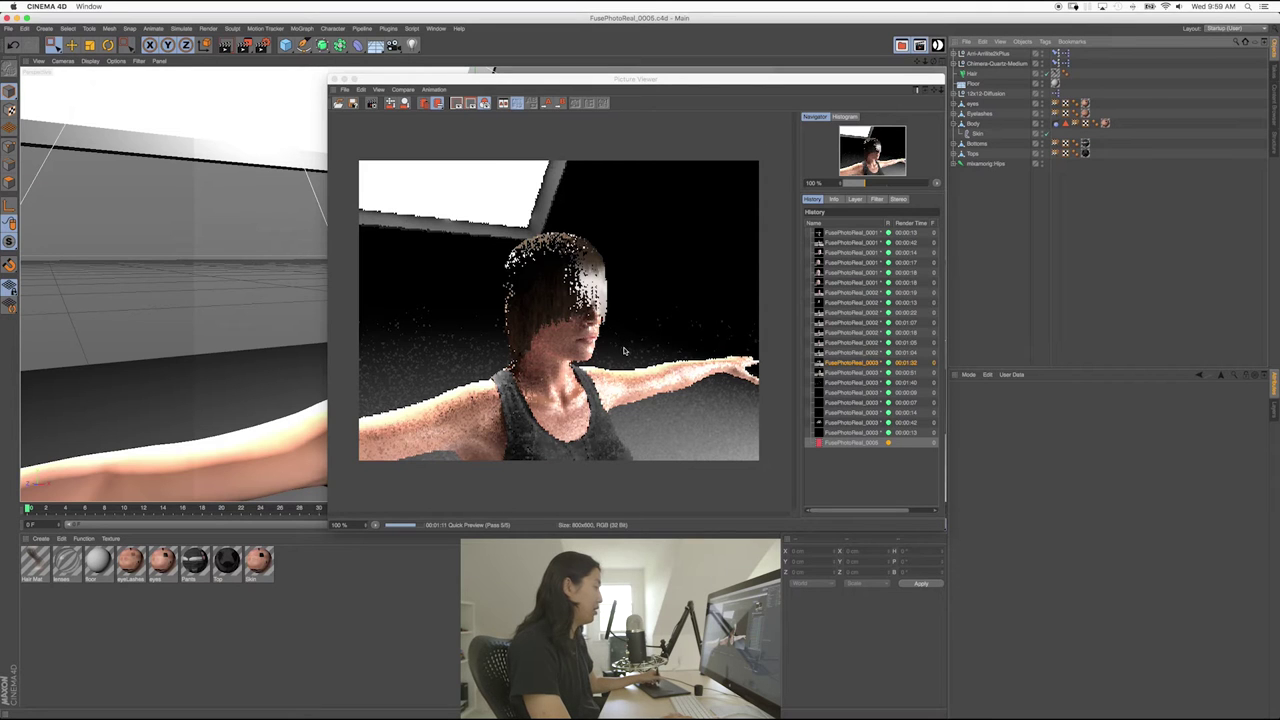
pyautogui.click(379, 118)
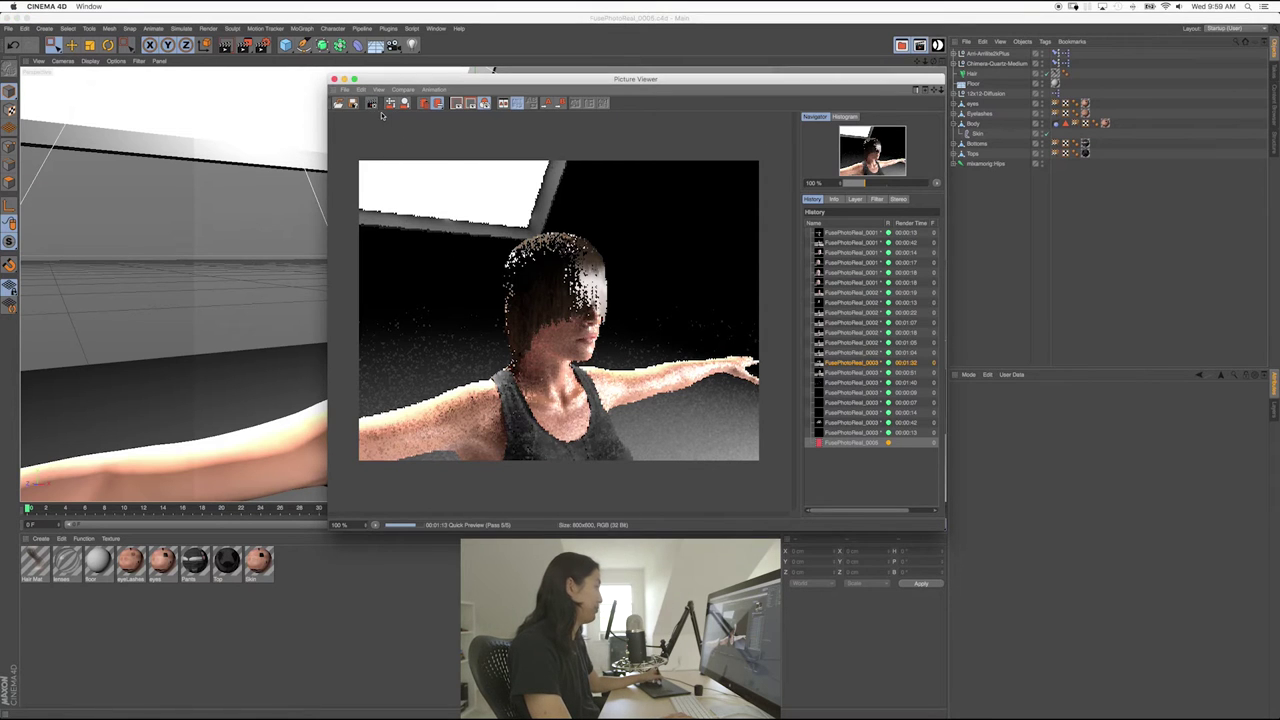
pyautogui.click(377, 110)
pyautogui.press('Return')
pyautogui.click(335, 78)
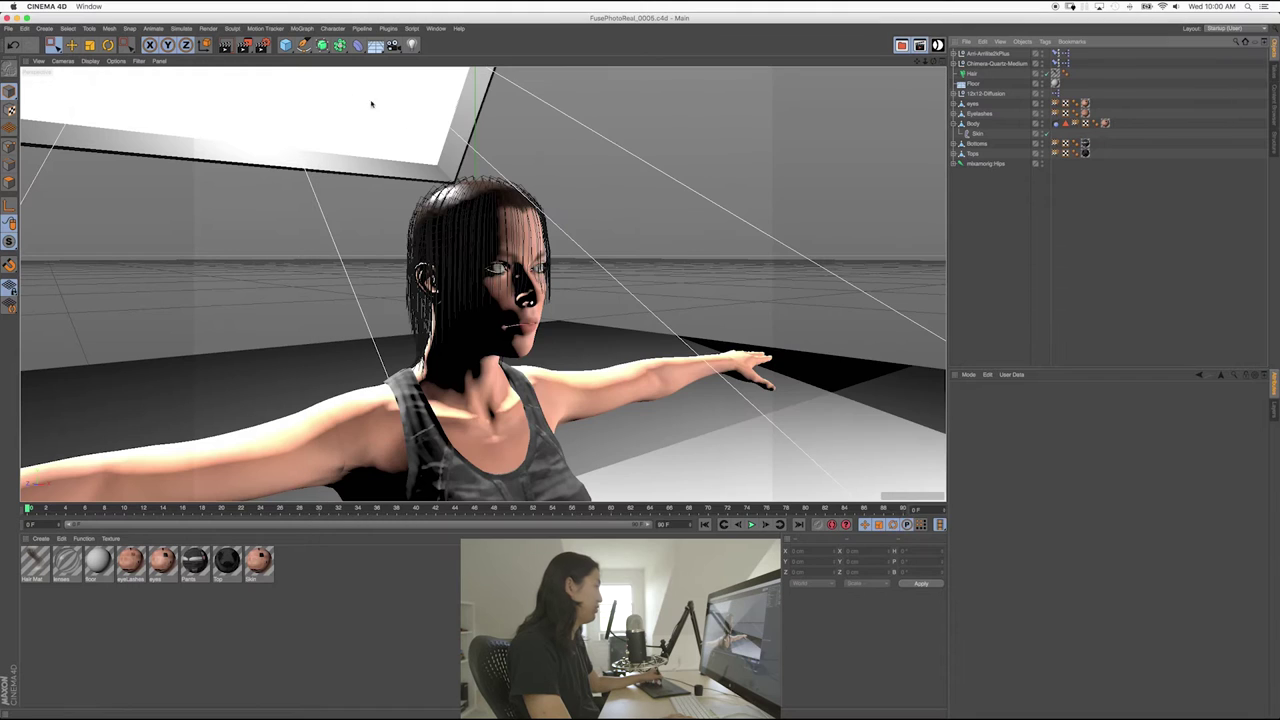
# - Compare the controls of the two studio lights and lower the brightness of the Chimera-Quartz-Medium light
pyautogui.click(984, 64)
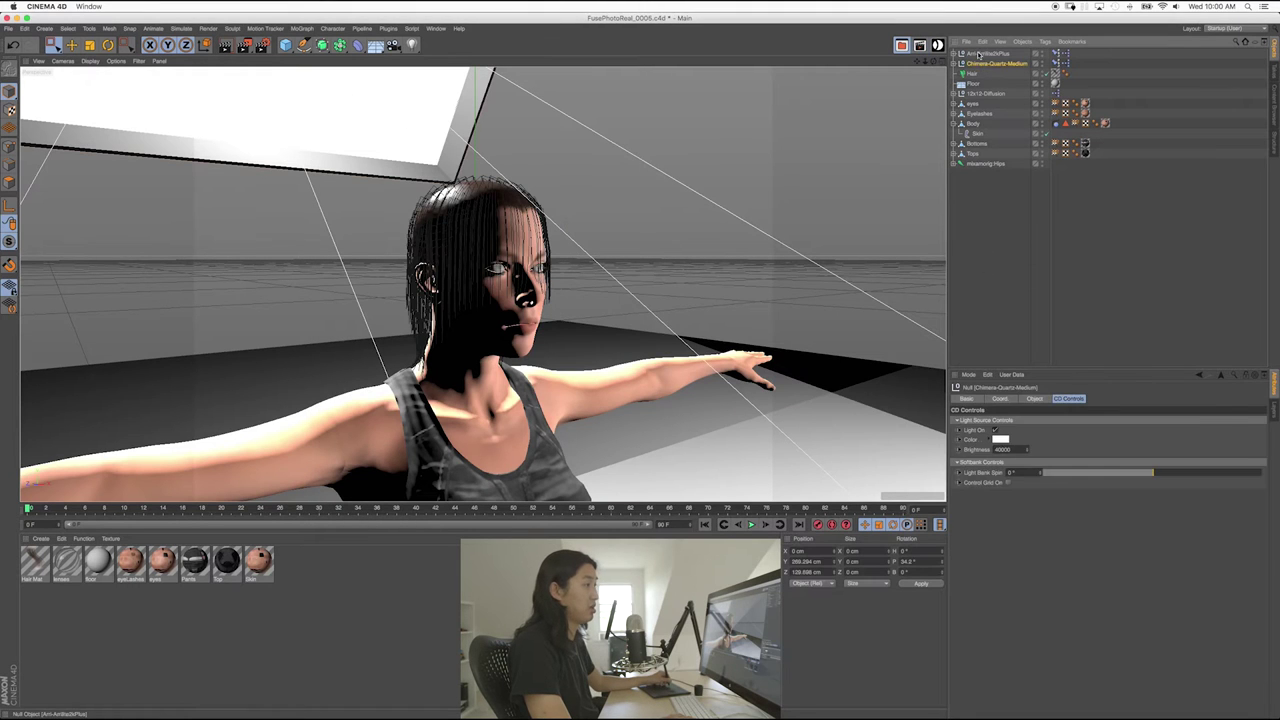
pyautogui.click(986, 54)
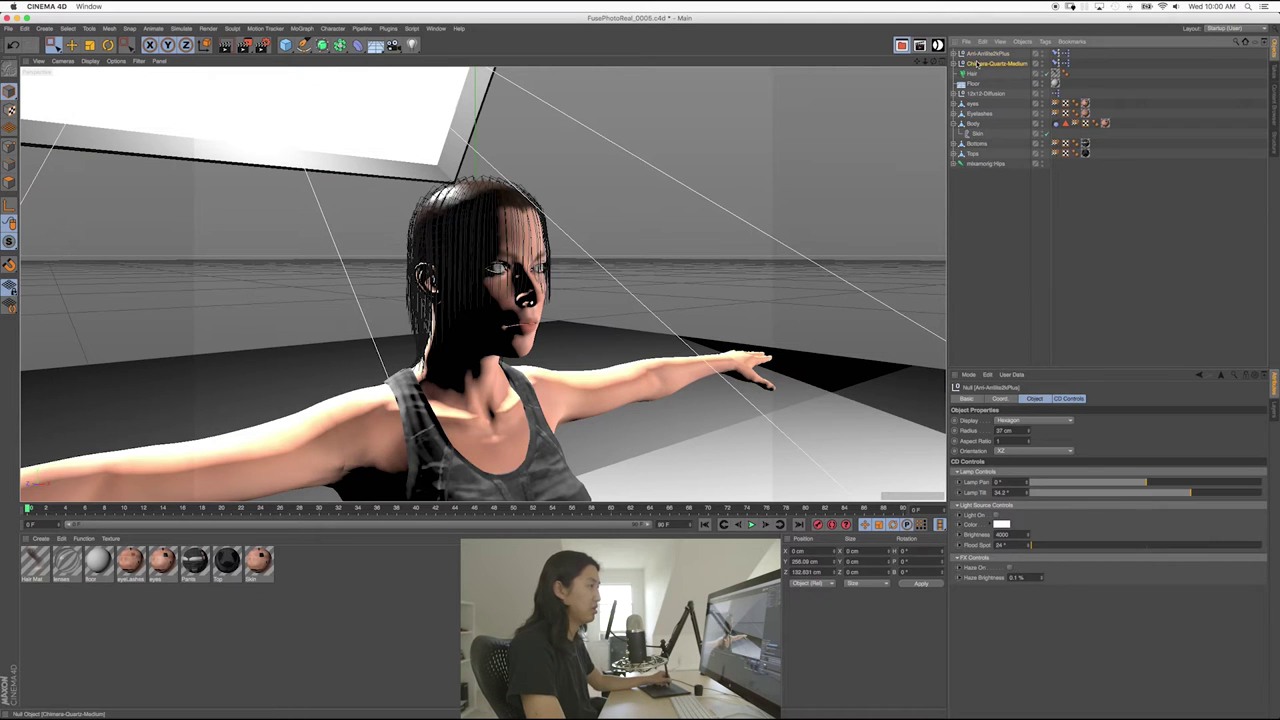
pyautogui.click(977, 63)
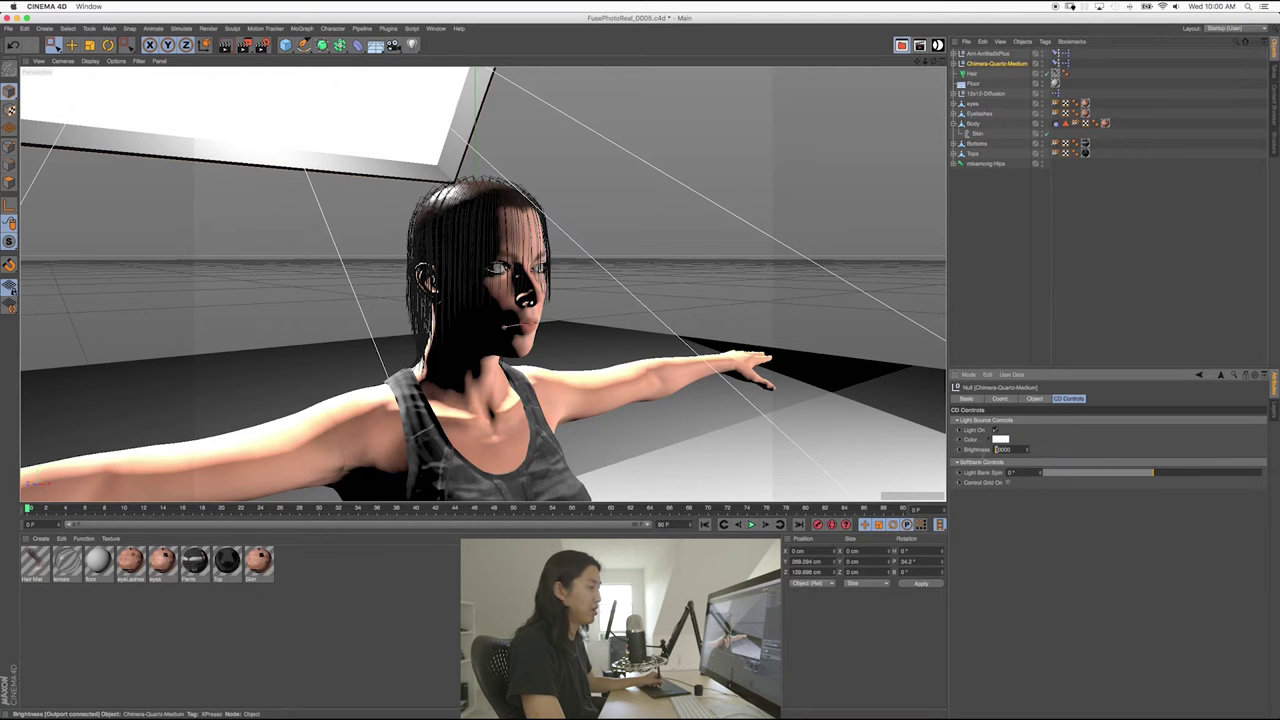
pyautogui.click(958, 312)
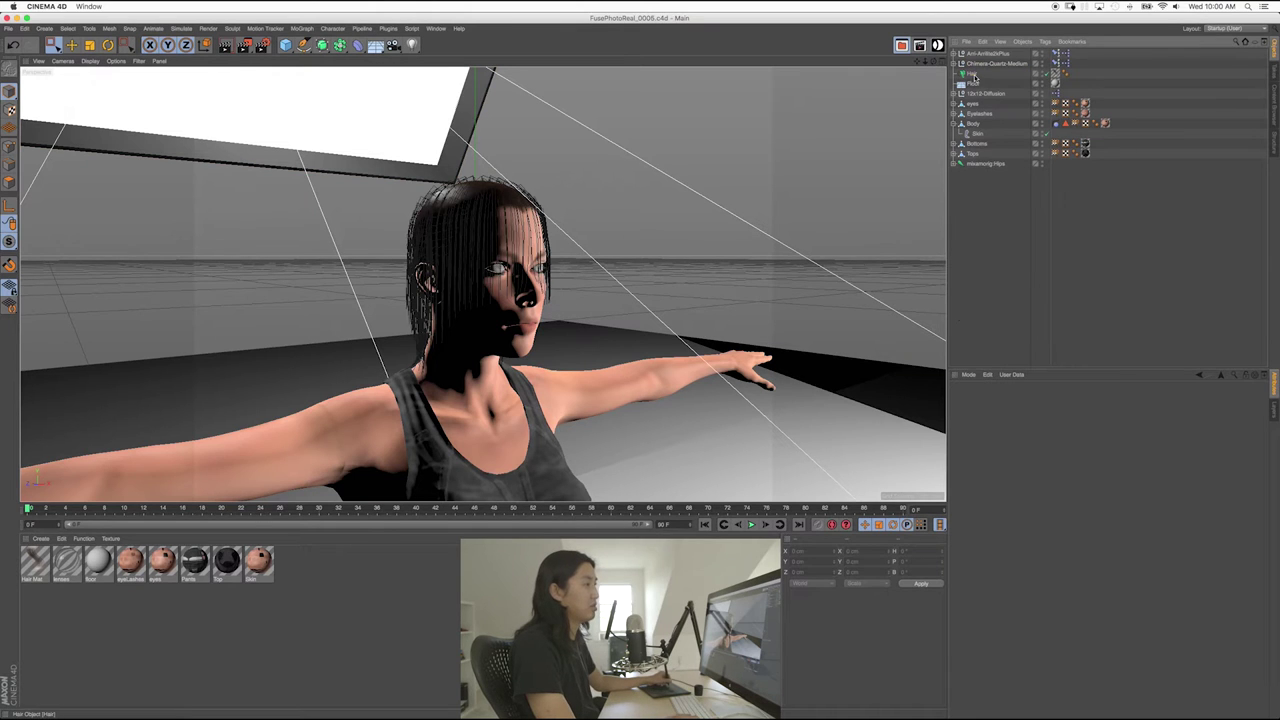
# - Apply Set As Dynamics to the Hair object so its relaxed shape becomes the guides' starting shape
pyautogui.click(971, 73)
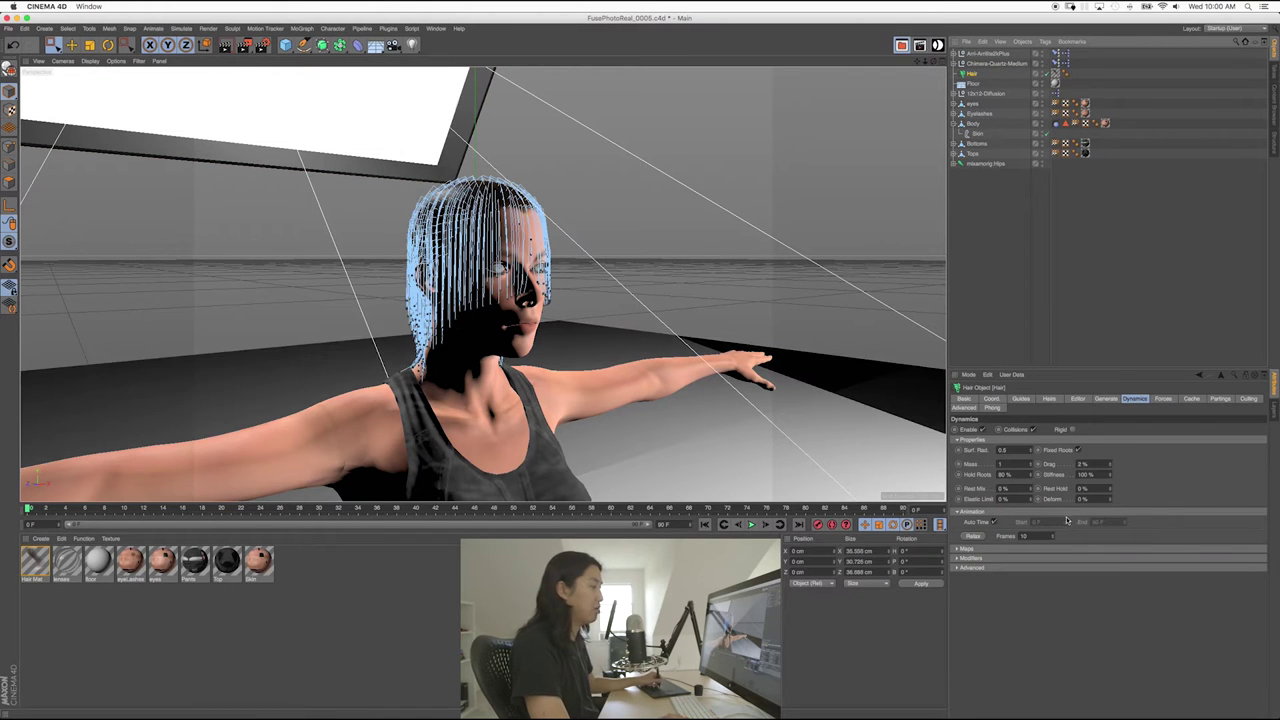
pyautogui.click(182, 29)
pyautogui.moveTo(212, 147)
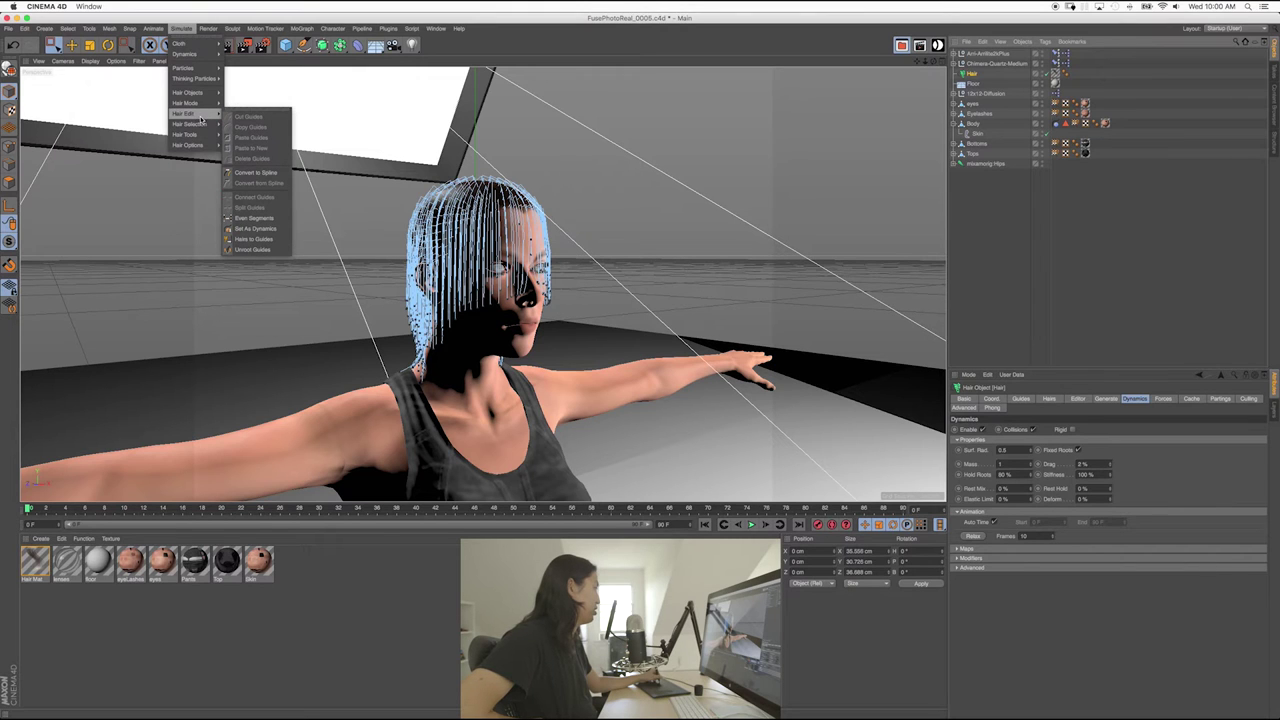
pyautogui.click(274, 230)
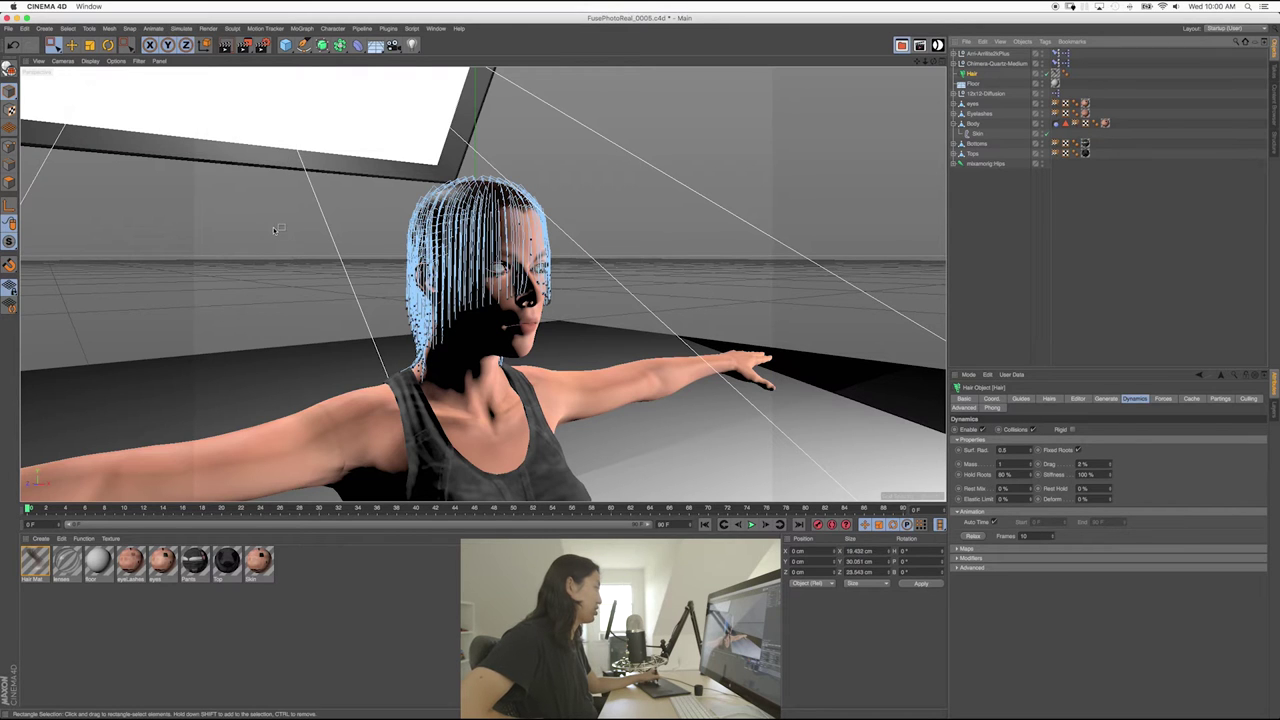
# - Play and scrub the hair dynamics briefly to test the guides, return to frame 0 and save the scene
pyautogui.moveTo(28, 509); pyautogui.dragTo(335, 509)
pyautogui.click(752, 525)
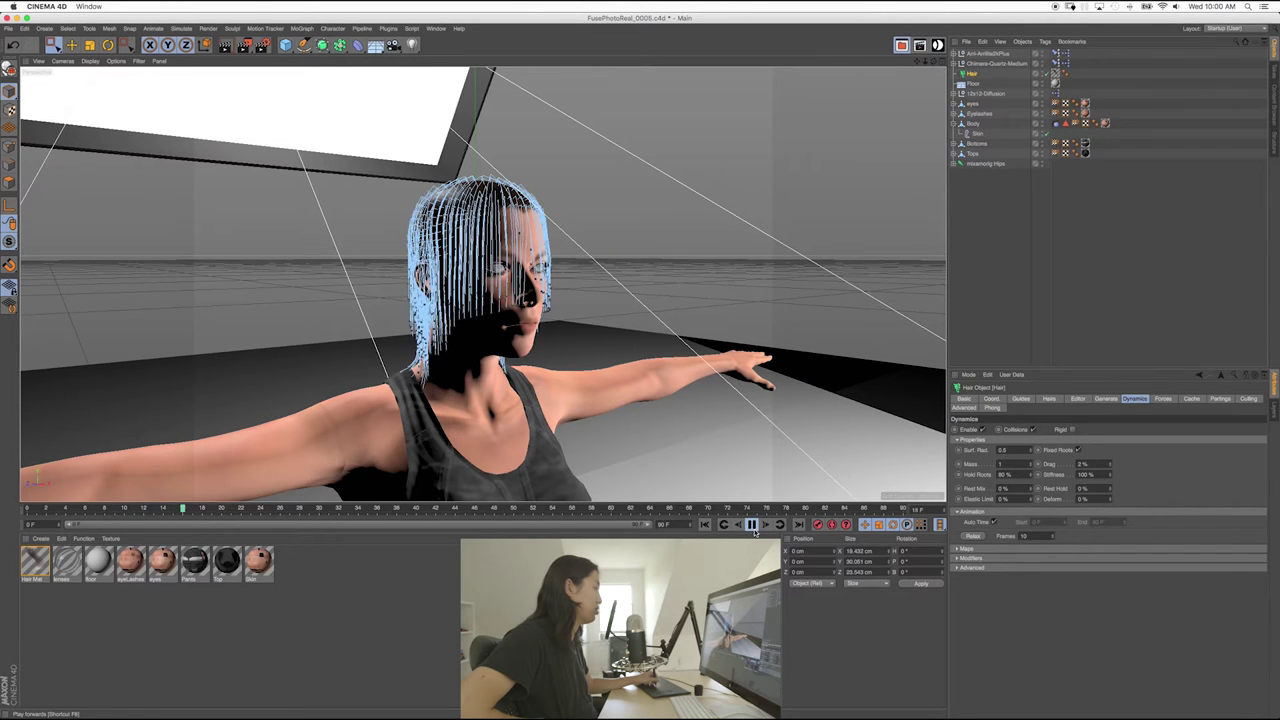
pyautogui.click(752, 525)
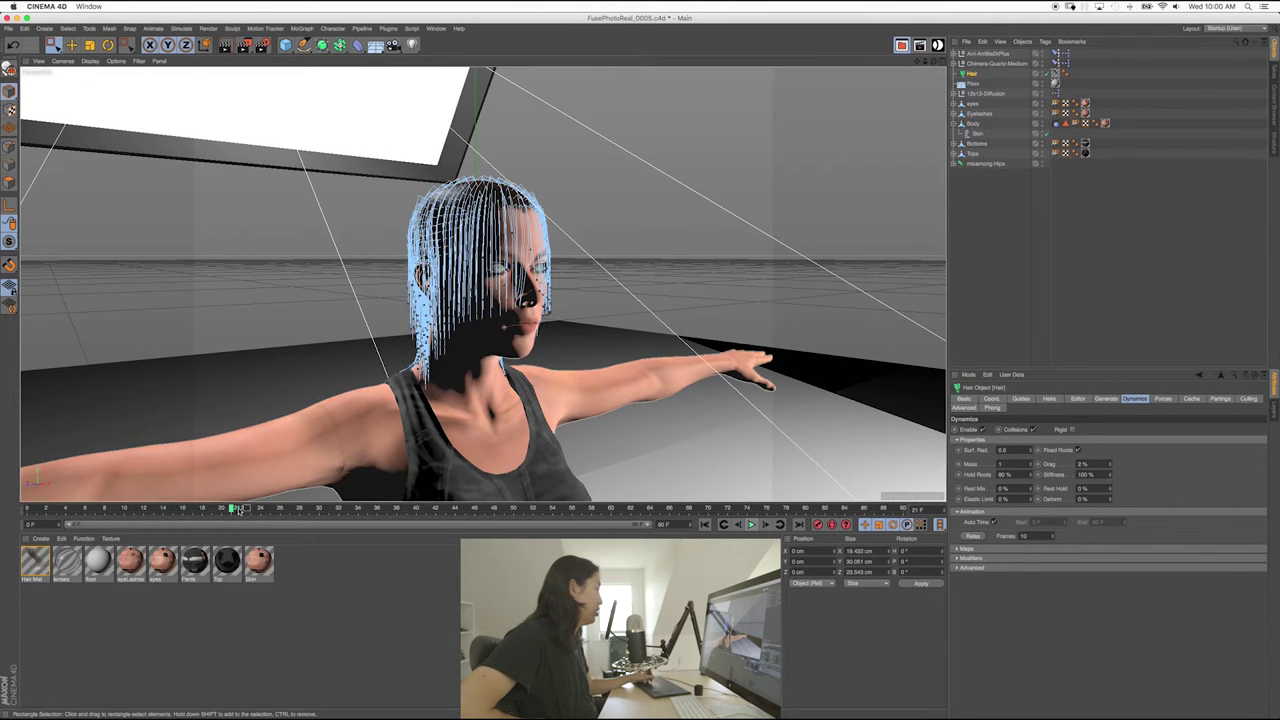
pyautogui.moveTo(234, 508); pyautogui.dragTo(246, 509)
pyautogui.click(28, 508)
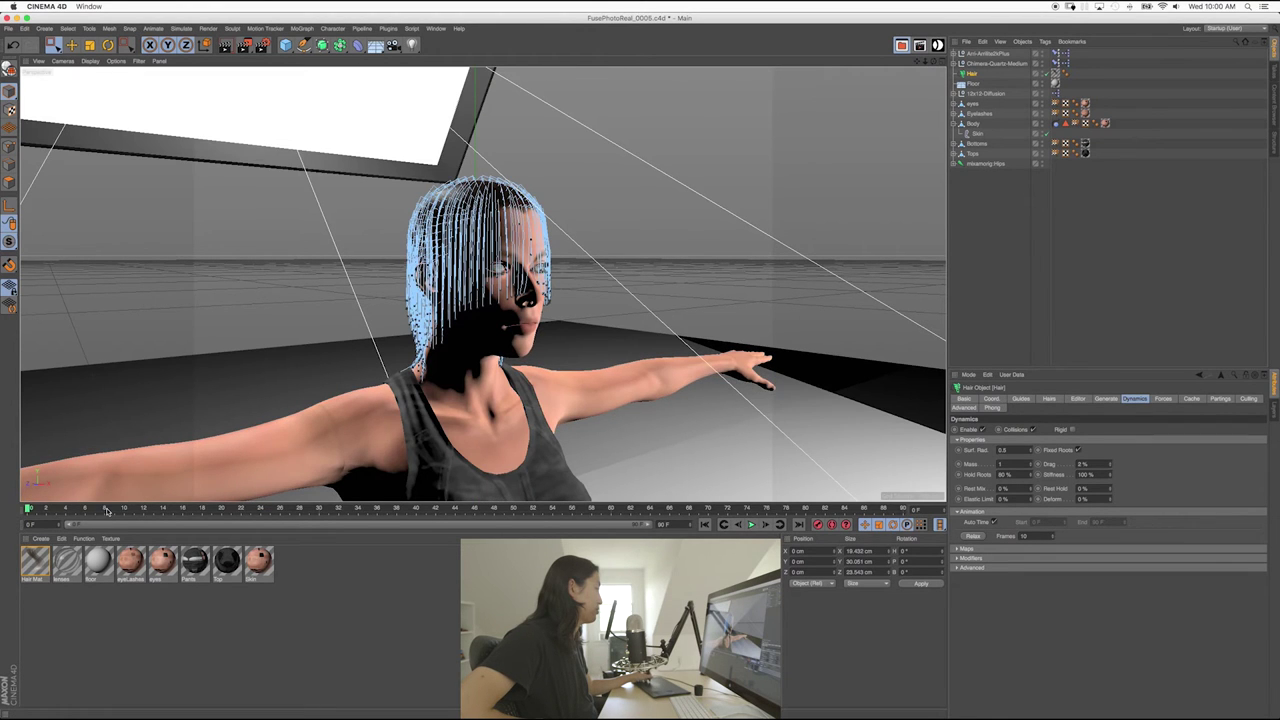
pyautogui.moveTo(105, 511); pyautogui.dragTo(4, 505)
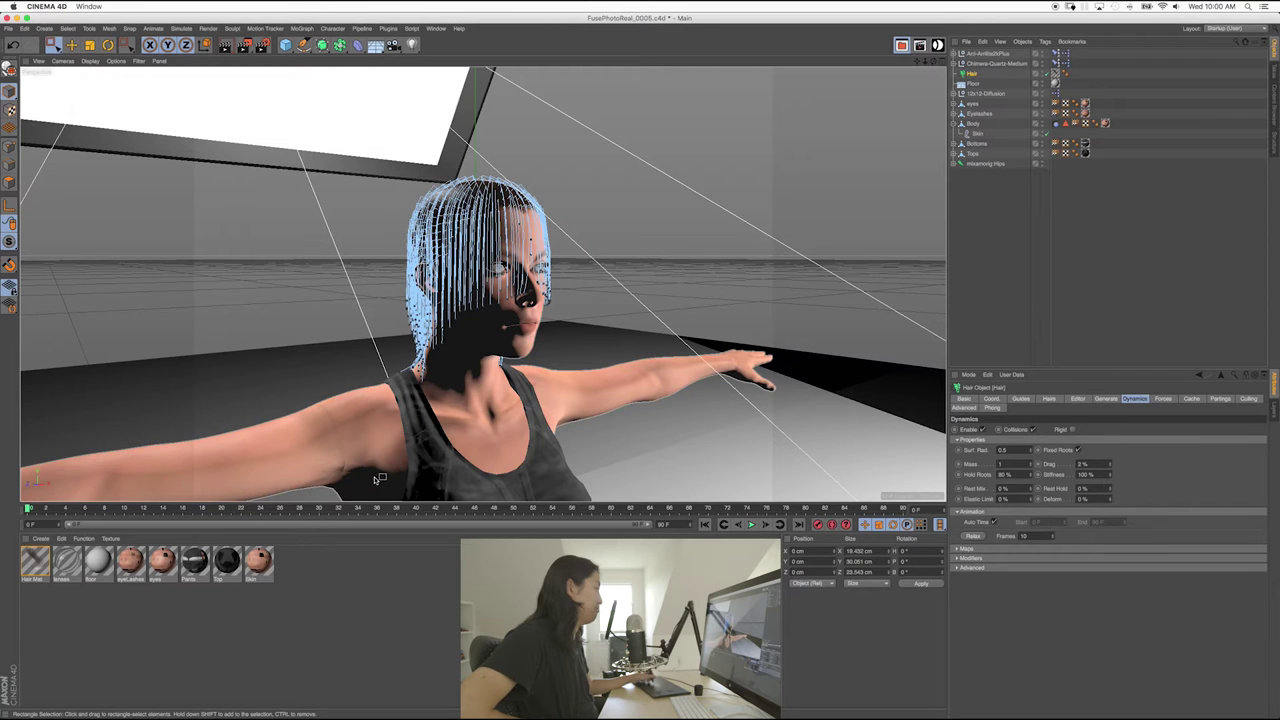
pyautogui.press('super+s')
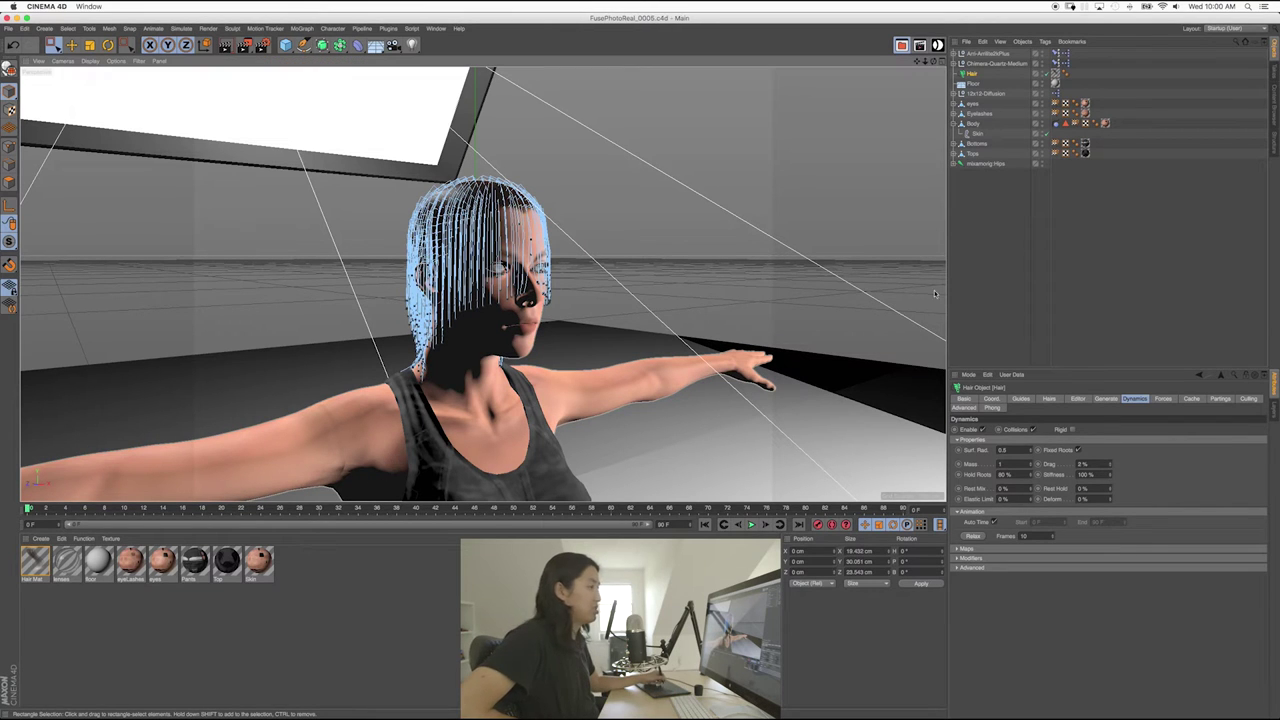
# - Review the Hair object's Dynamics, Generate, Hairs, Forces, Cache, Culling, Coordinates, Guides and Editor settings
pyautogui.click(1077, 449)
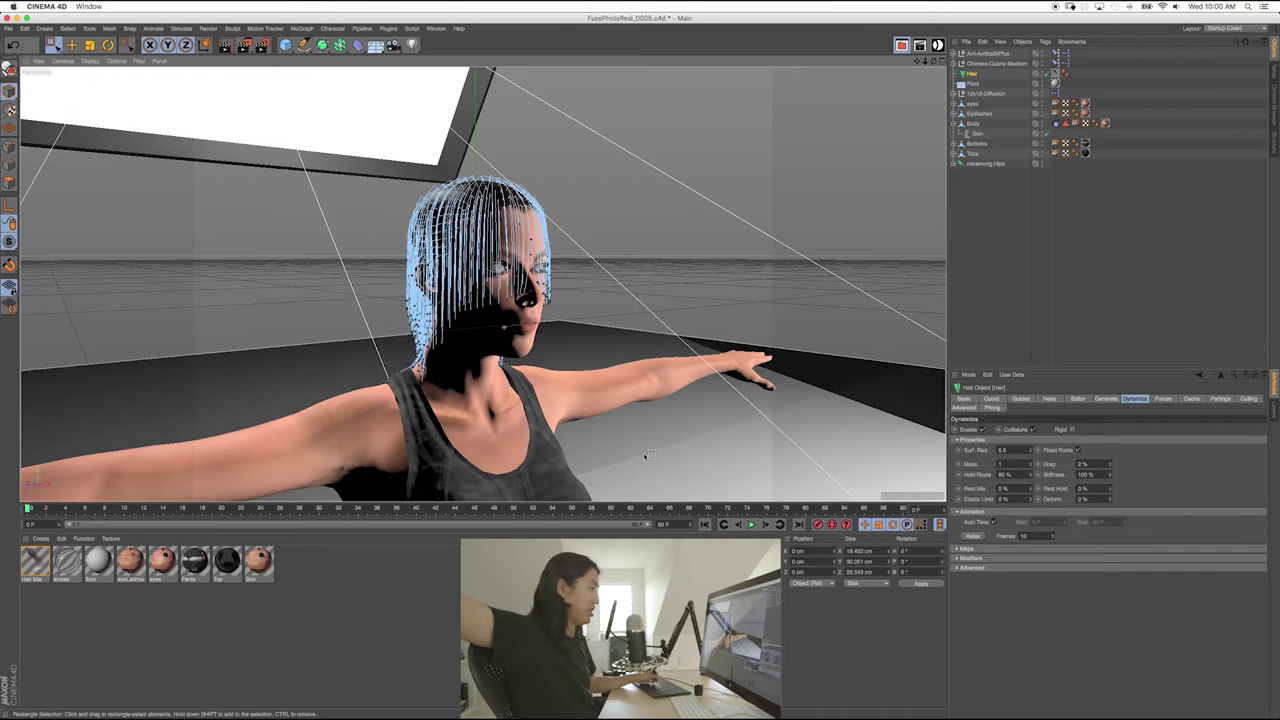
pyautogui.click(74, 510)
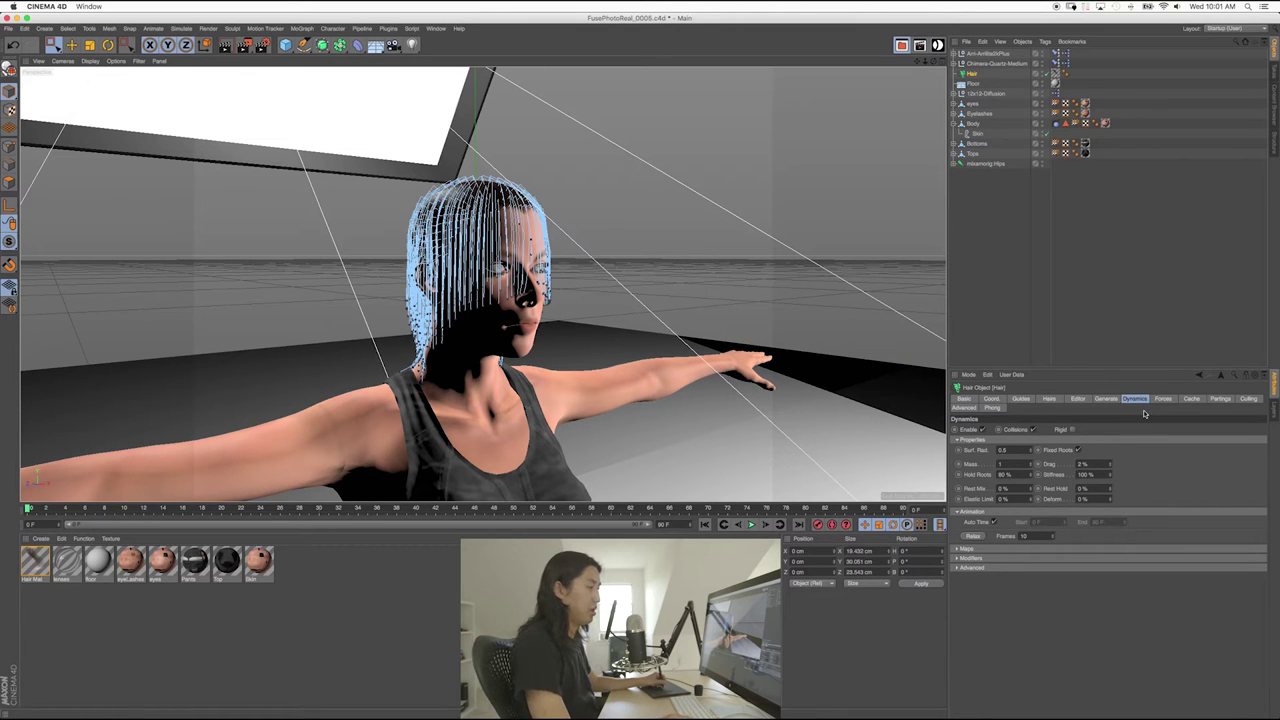
pyautogui.click(1104, 399)
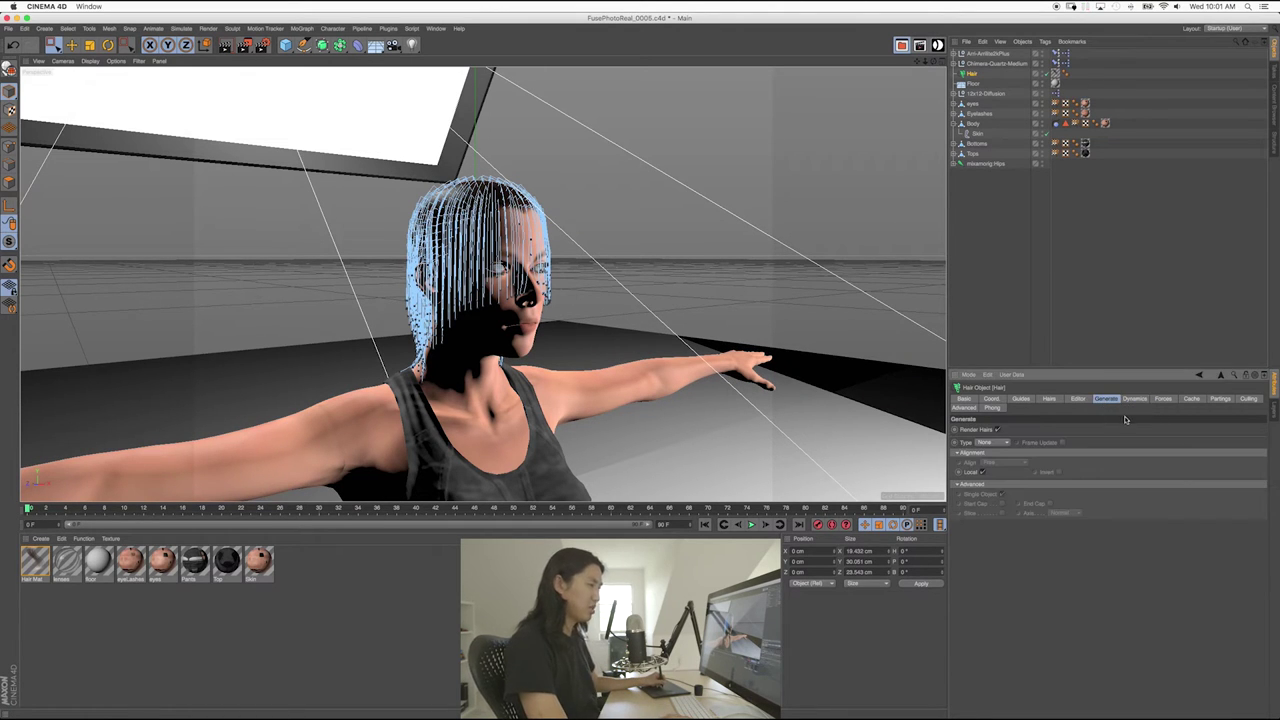
pyautogui.click(1076, 401)
pyautogui.click(1049, 399)
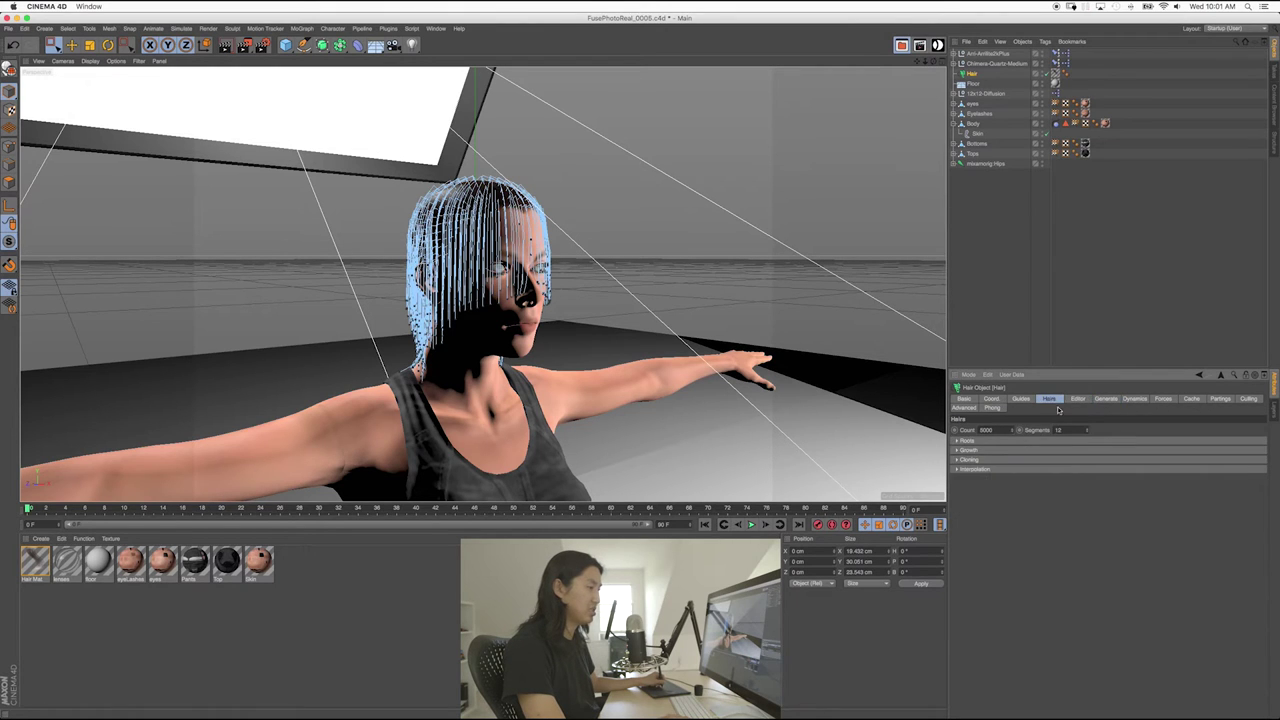
pyautogui.click(1104, 399)
pyautogui.click(1134, 399)
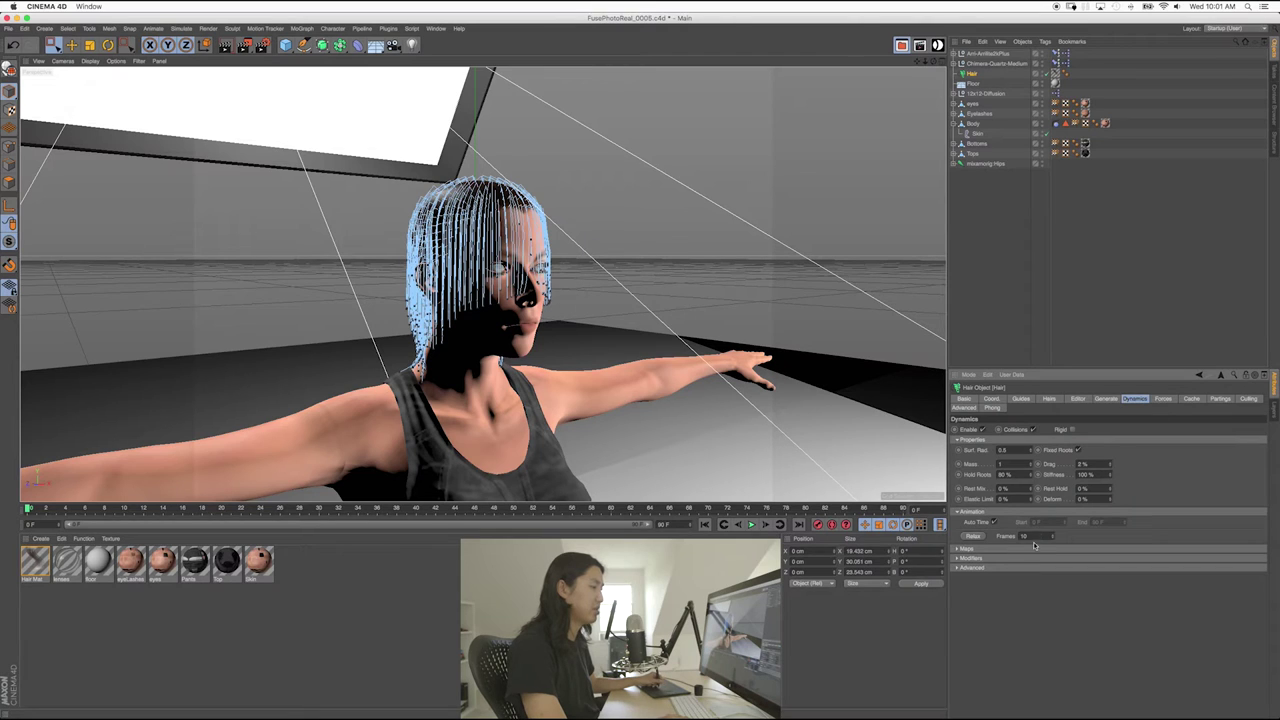
pyautogui.click(1166, 399)
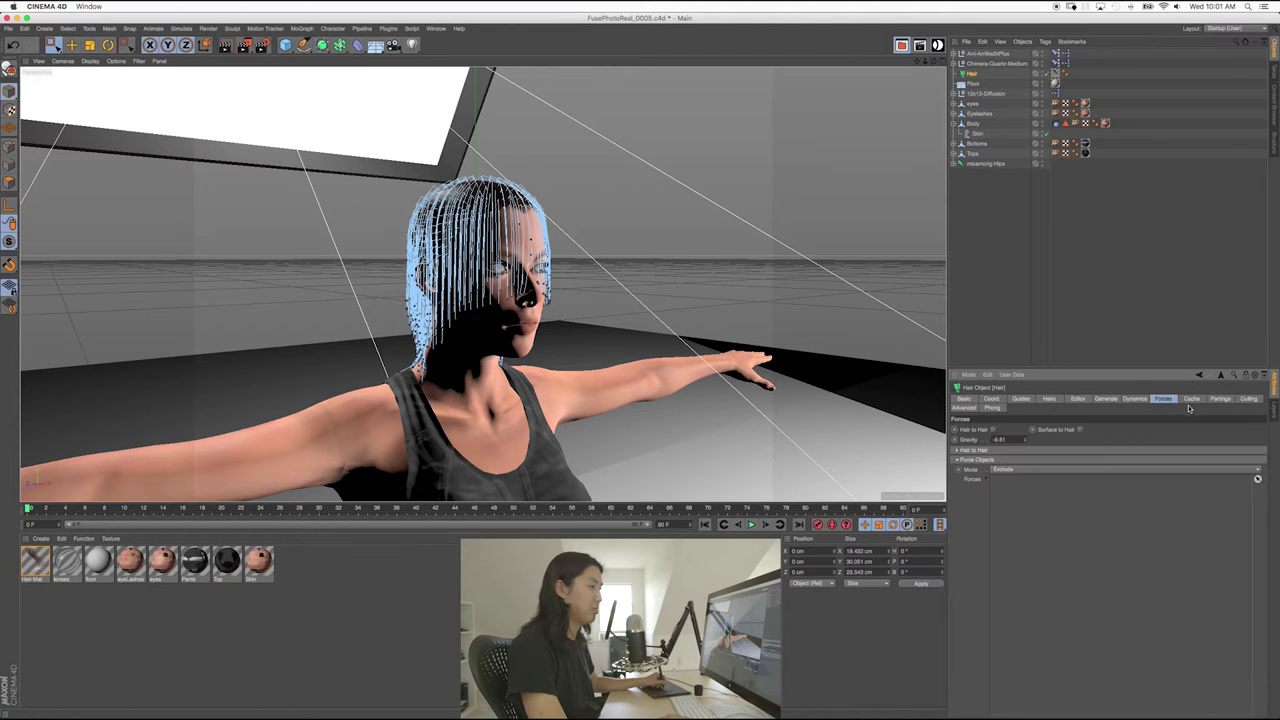
pyautogui.click(1192, 400)
pyautogui.click(1171, 400)
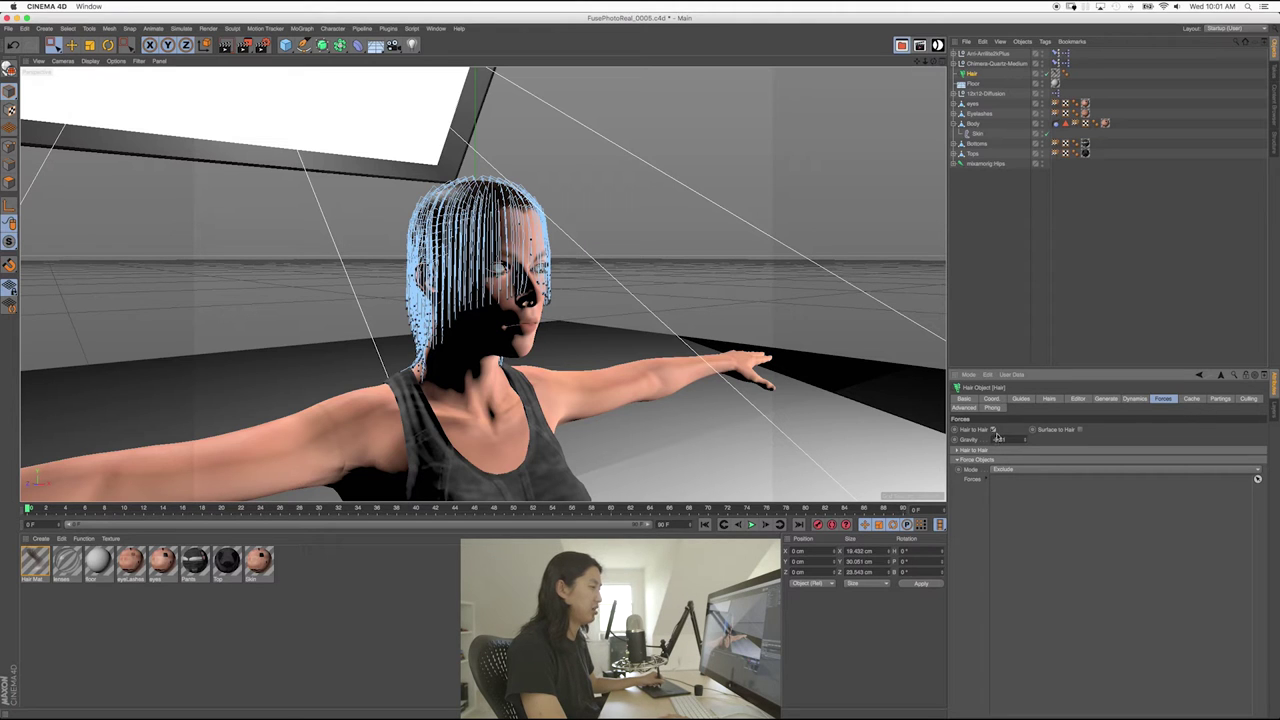
pyautogui.click(1191, 399)
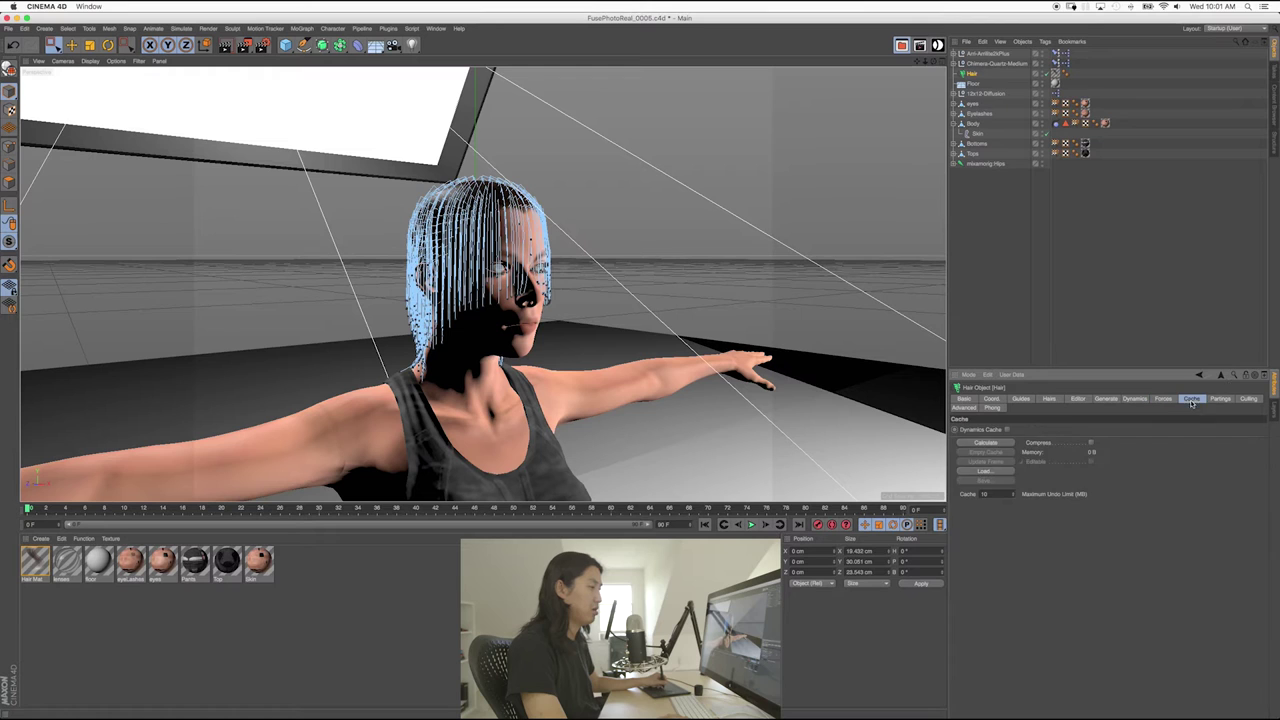
pyautogui.click(1219, 400)
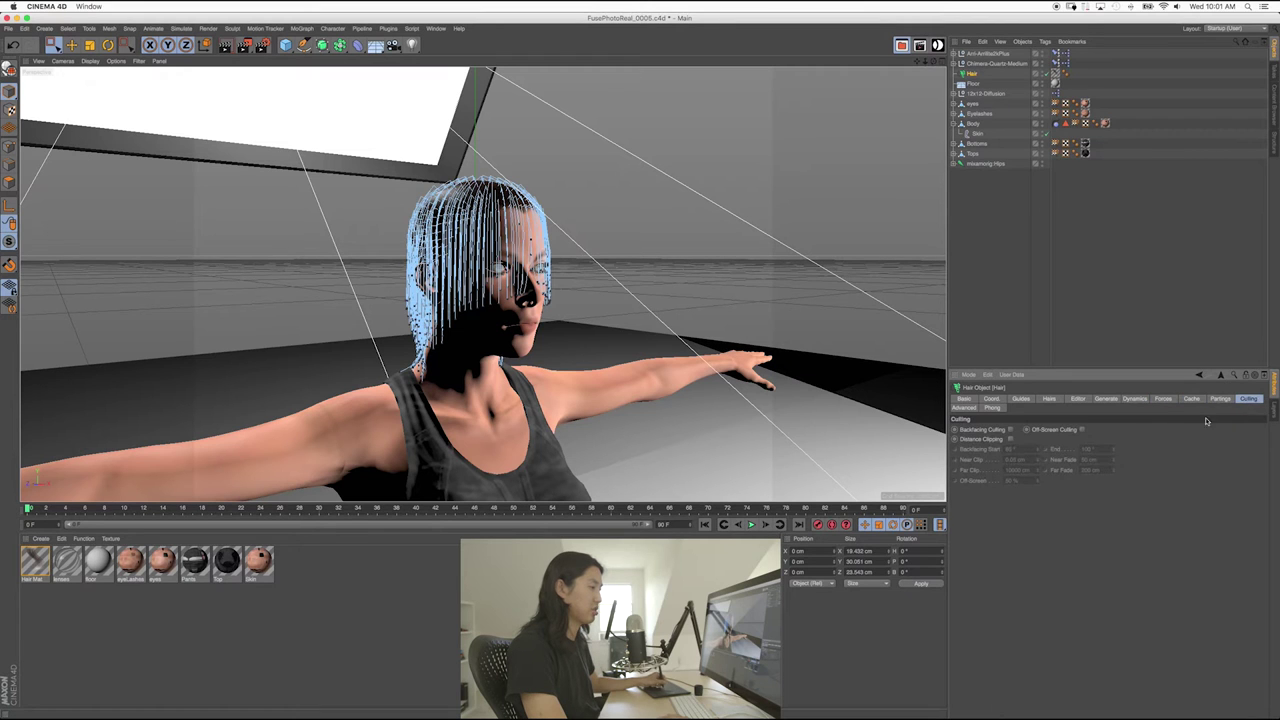
pyautogui.click(963, 400)
pyautogui.click(991, 400)
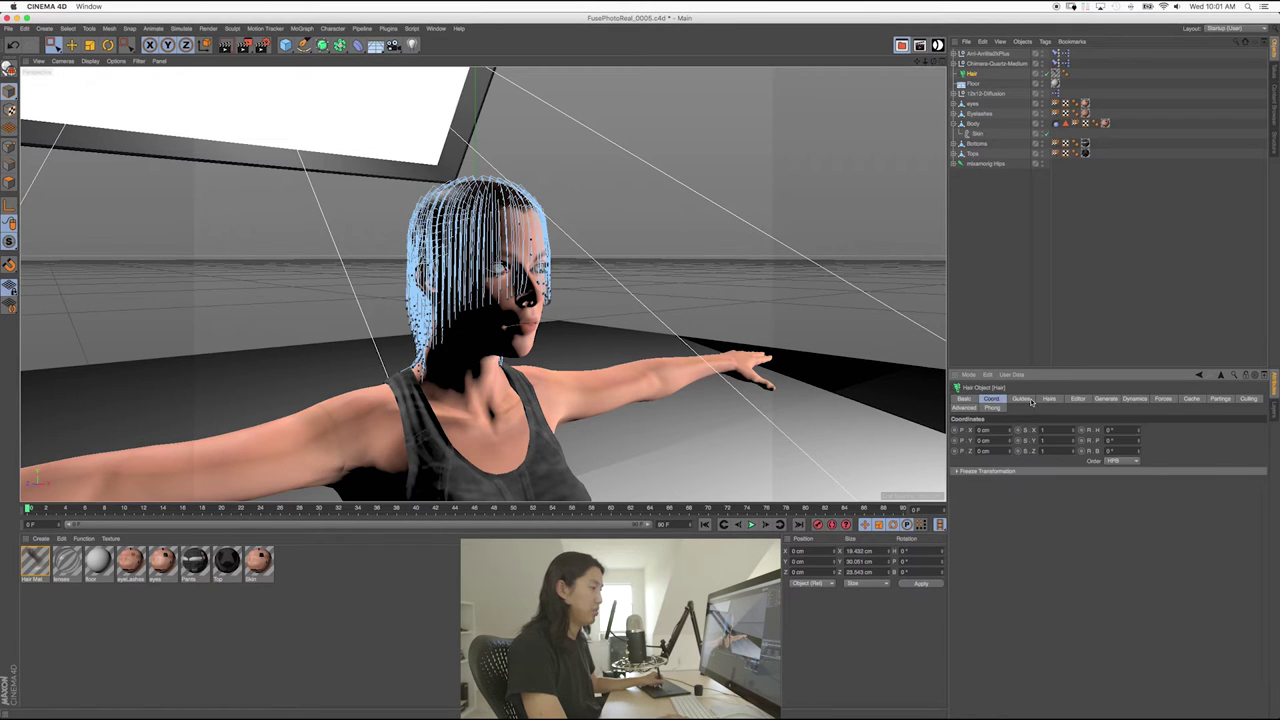
pyautogui.click(1029, 400)
pyautogui.click(1049, 400)
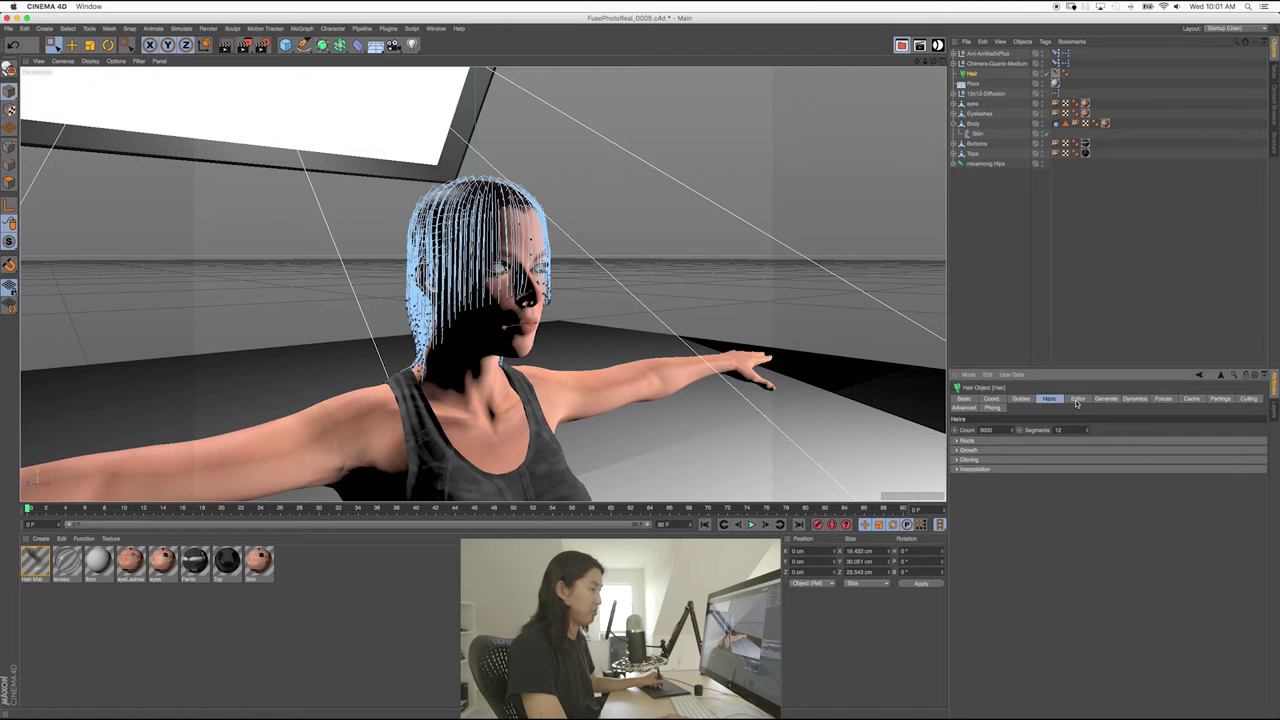
pyautogui.click(1076, 400)
# - Deselect the Hair object and save the scene incrementally as FusePhotoReal_0006.c4d
pyautogui.click(975, 320)
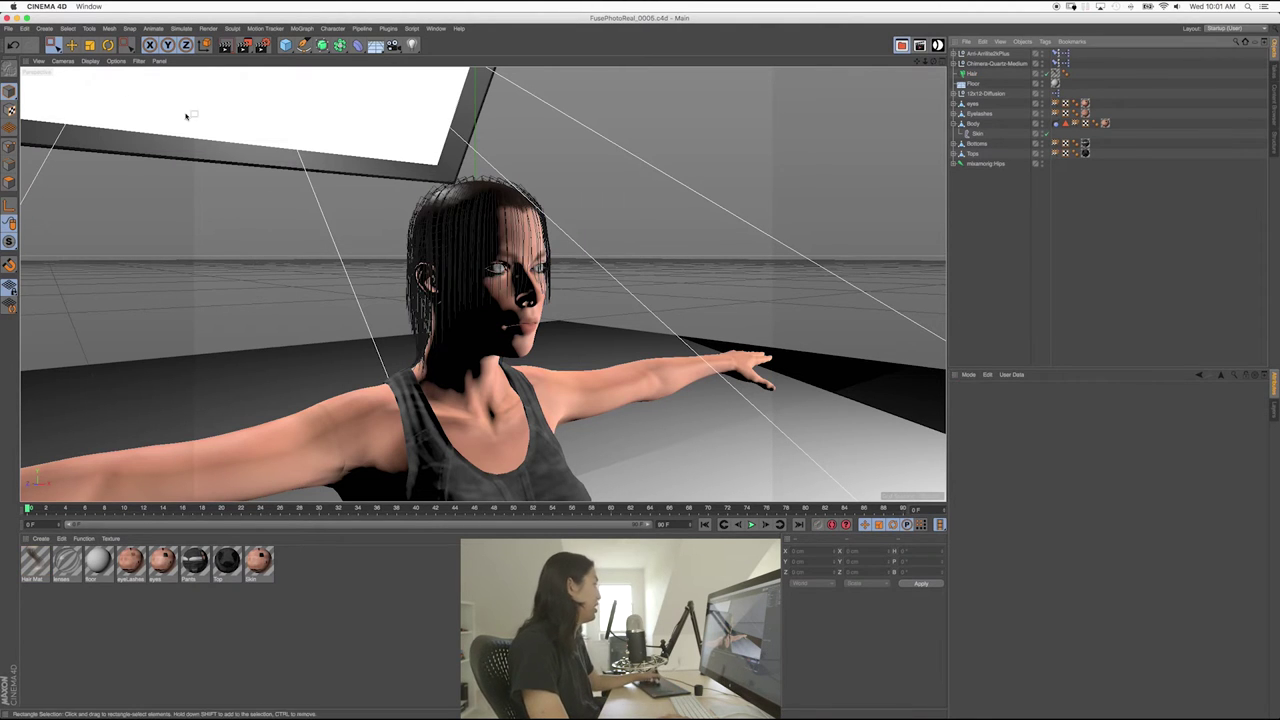
pyautogui.click(9, 28)
pyautogui.click(40, 137)
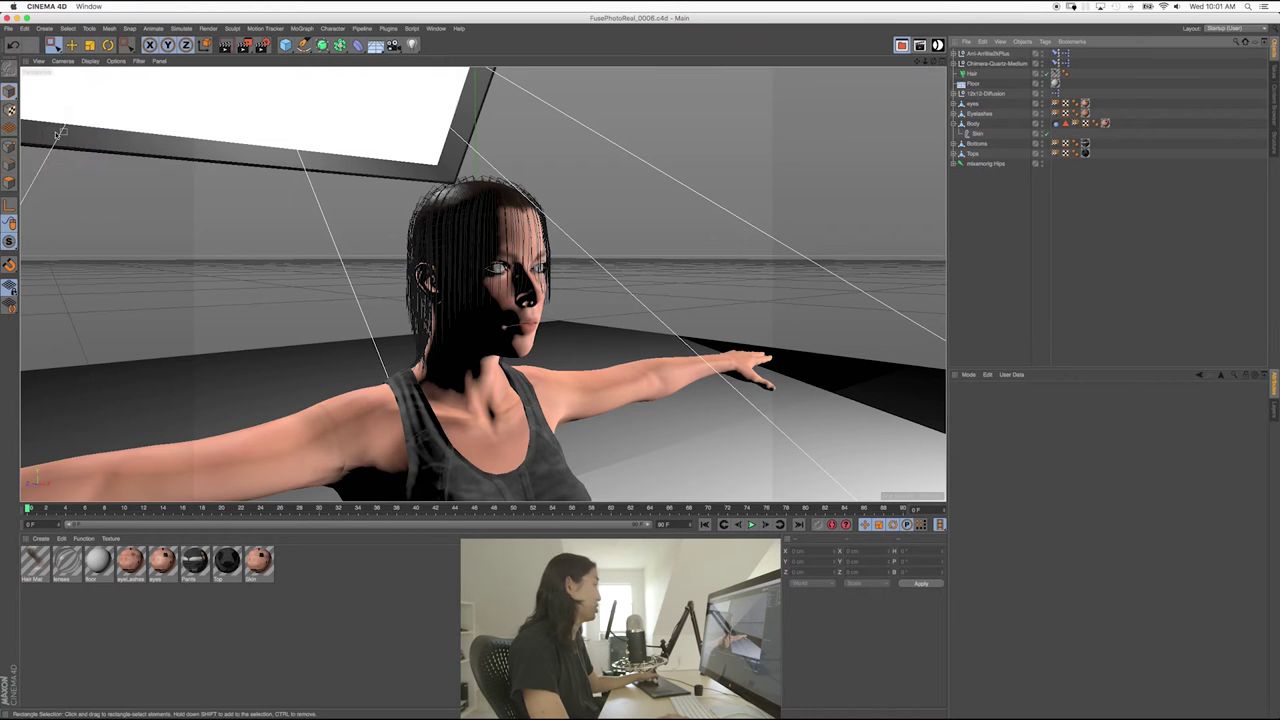
# - Examine the Hair object's guides around the face from the front and the side
pyautogui.click(970, 74)
pyautogui.keyDown('alt'); pyautogui.moveTo(636, 267); pyautogui.dragTo(490, 266); pyautogui.keyUp('alt')
pyautogui.keyDown('alt'); pyautogui.moveTo(490, 266); pyautogui.dragTo(560, 272, button='right'); pyautogui.keyUp('alt')
pyautogui.keyDown('alt'); pyautogui.moveTo(545, 280); pyautogui.dragTo(541, 255, button='middle'); pyautogui.keyUp('alt')
pyautogui.keyDown('alt'); pyautogui.moveTo(541, 255); pyautogui.dragTo(549, 256); pyautogui.keyUp('alt')
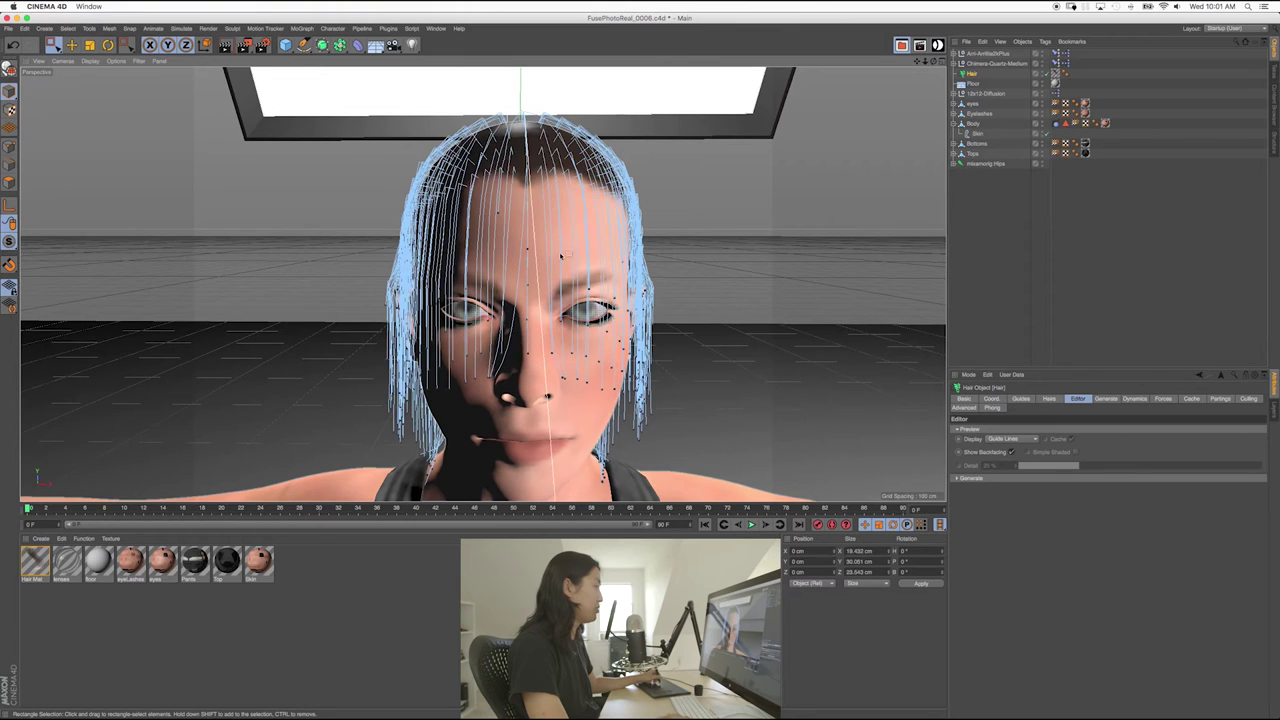
pyautogui.keyDown('alt'); pyautogui.moveTo(445, 245); pyautogui.dragTo(645, 245); pyautogui.keyUp('alt')
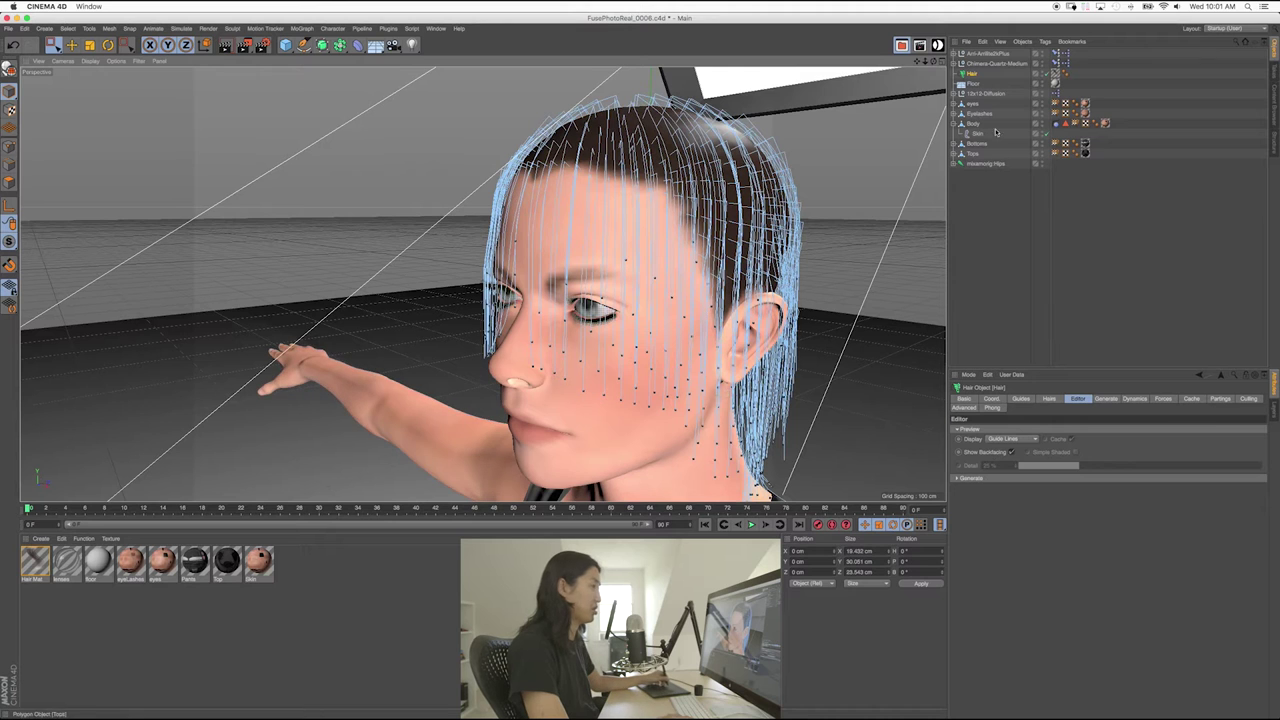
pyautogui.keyDown('alt'); pyautogui.moveTo(558, 213); pyautogui.dragTo(581, 183); pyautogui.keyUp('alt')
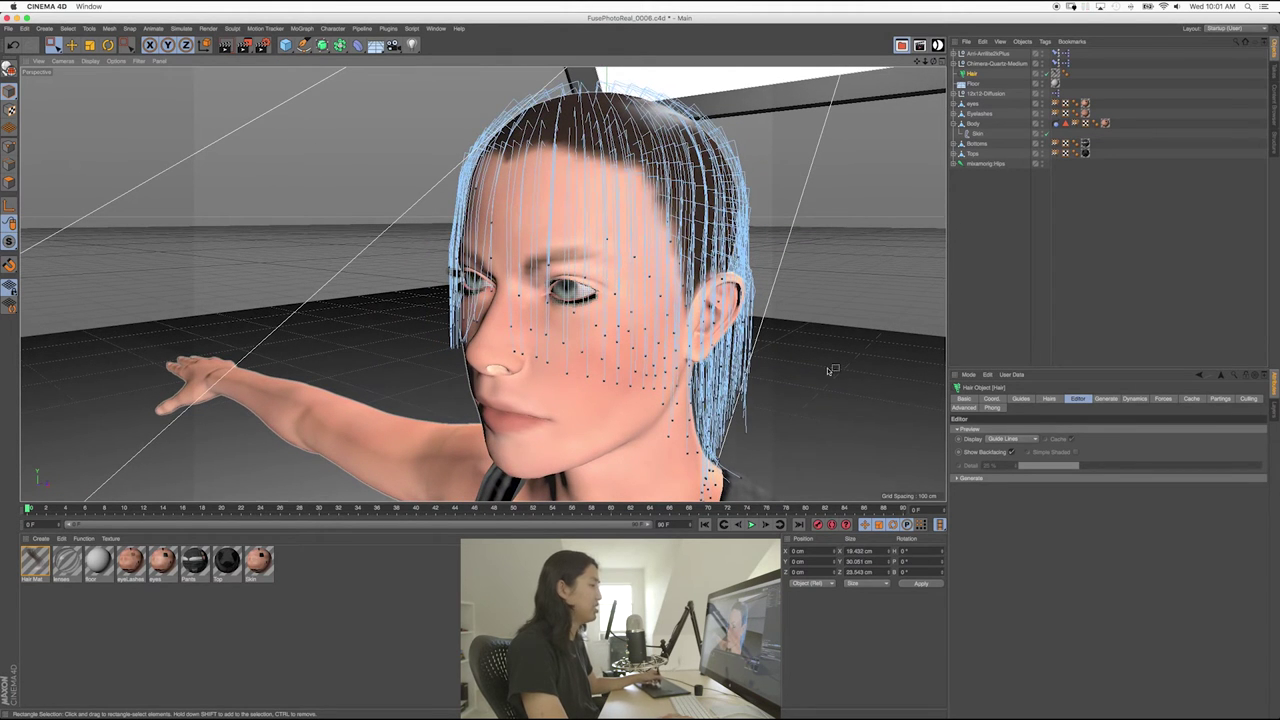
# - Compare the Hair object's viewport display modes, including Hair Polygons, and set the display to Hair Lines
pyautogui.click(1010, 439)
pyautogui.click(1018, 470)
pyautogui.click(1010, 439)
pyautogui.click(1014, 472)
pyautogui.click(1006, 439)
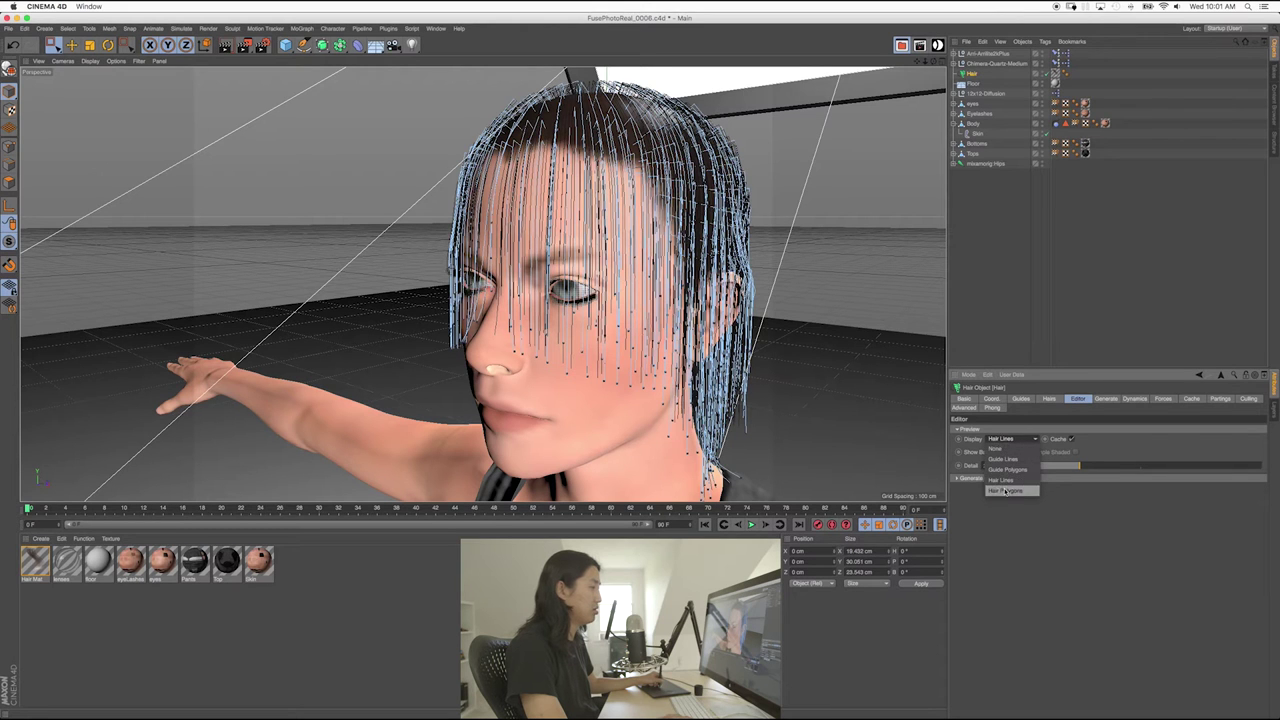
pyautogui.click(1005, 491)
pyautogui.click(1006, 439)
pyautogui.click(1010, 480)
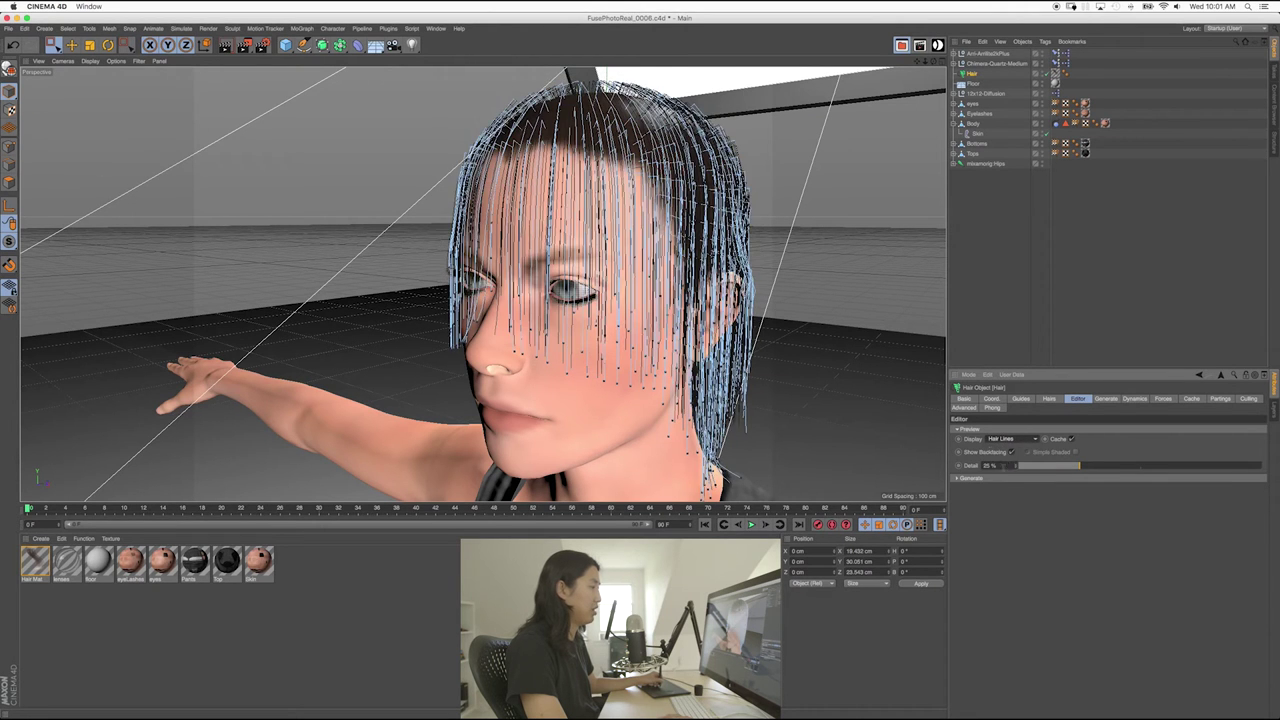
pyautogui.keyDown('alt'); pyautogui.moveTo(513, 259); pyautogui.dragTo(520, 287, button='middle'); pyautogui.keyUp('alt')
pyautogui.moveTo(521, 286)
pyautogui.keyDown('alt'); pyautogui.mouseDown()
pyautogui.moveTo(600, 280)
pyautogui.moveTo(643, 260)
pyautogui.moveTo(681, 284)
pyautogui.moveTo(535, 278)
pyautogui.mouseUp(); pyautogui.keyUp('alt')
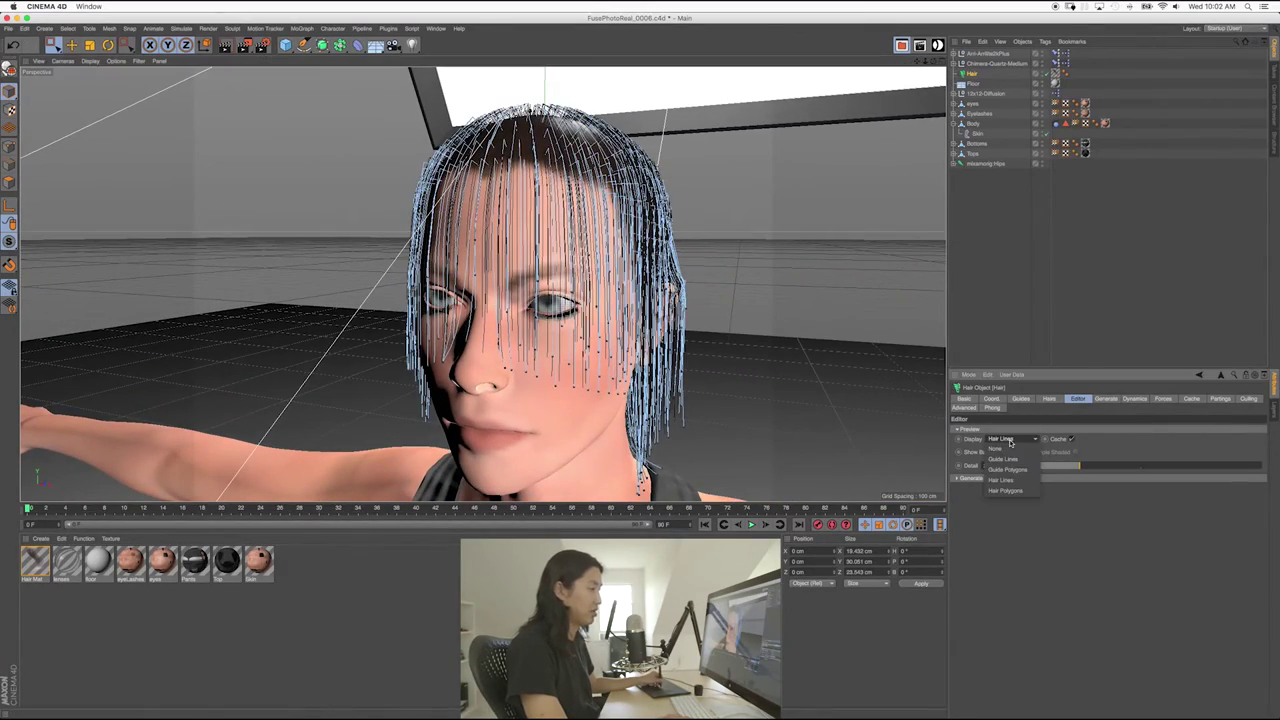
# - Review the Hair object's Hairs settings and the Growth options of its guides
pyautogui.click(1047, 399)
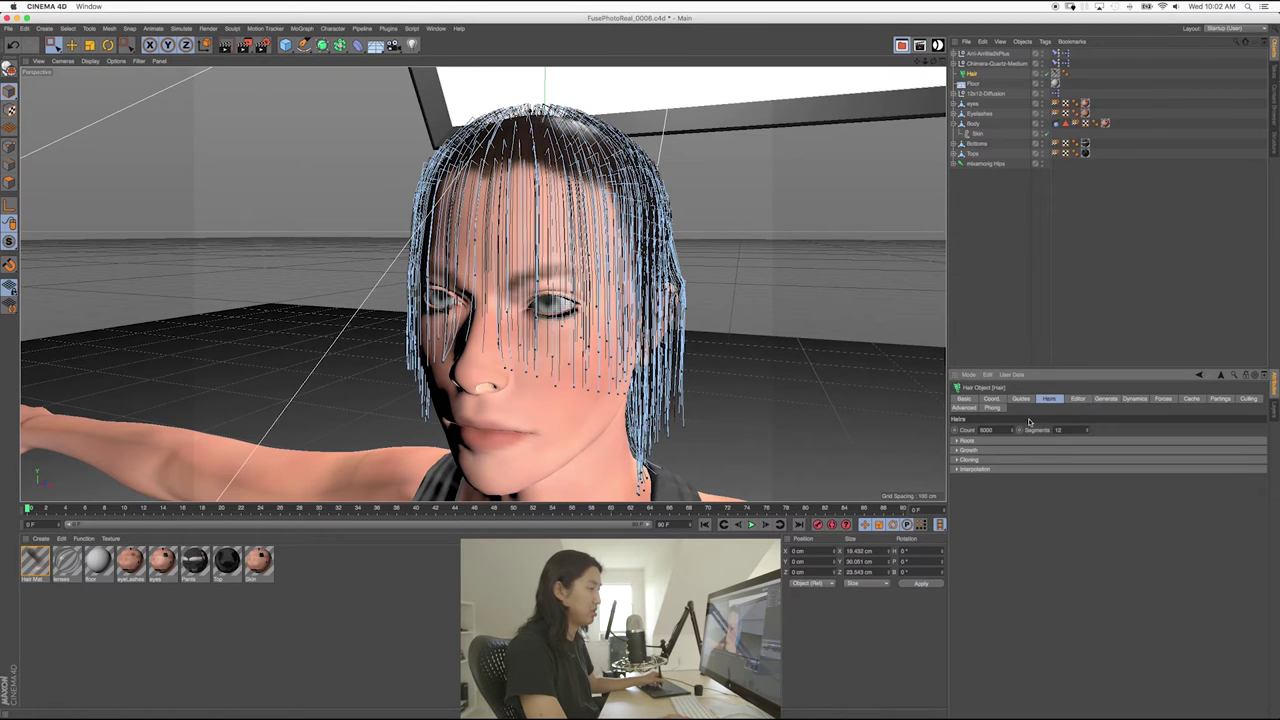
pyautogui.click(1020, 399)
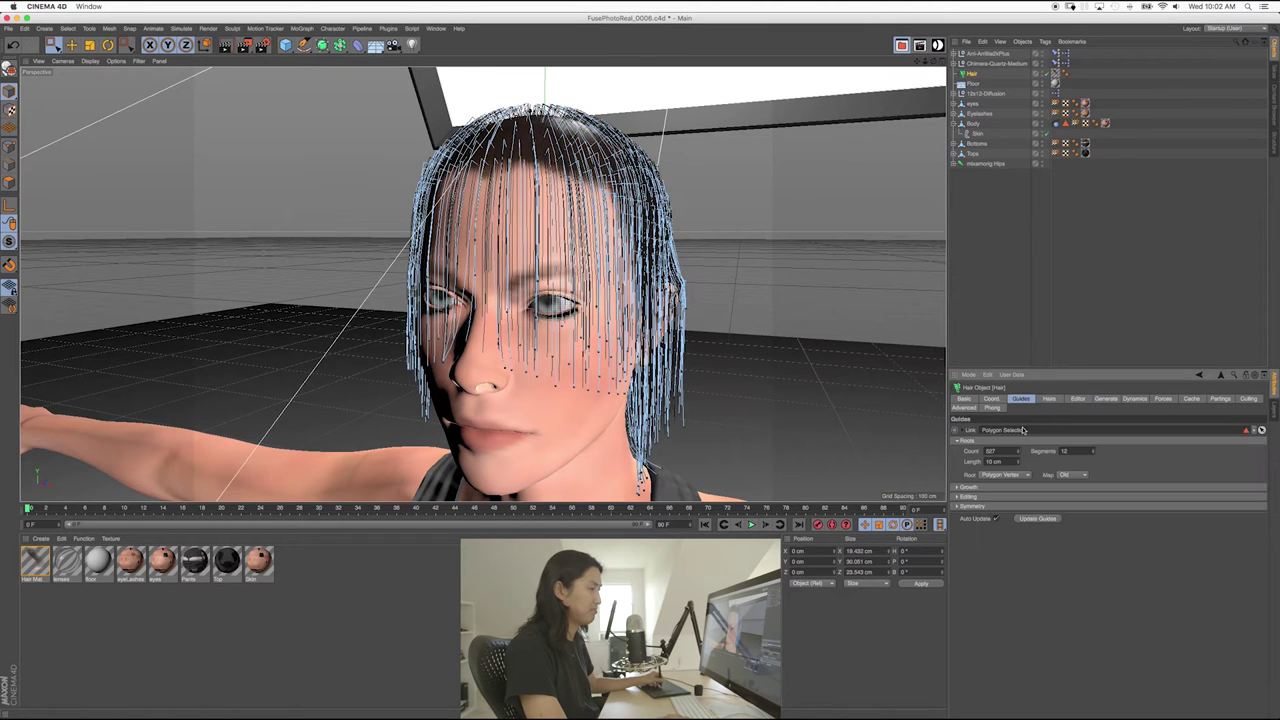
pyautogui.click(1031, 487)
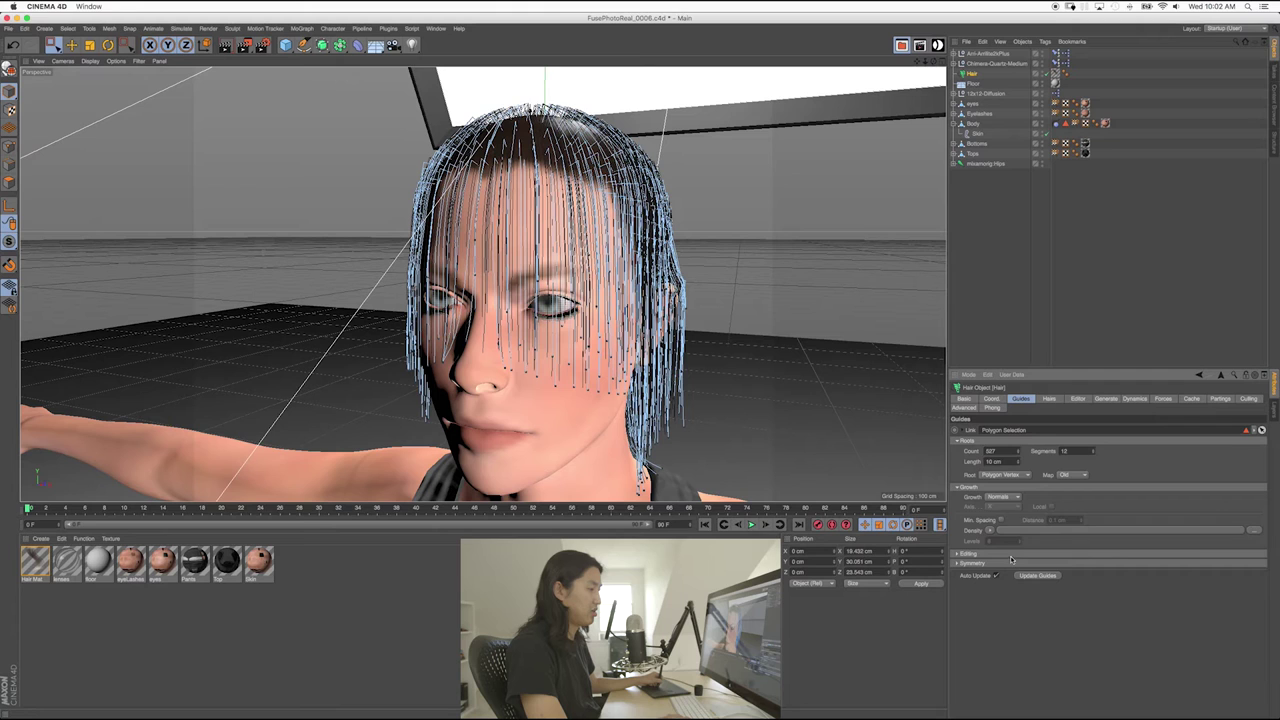
pyautogui.click(1005, 487)
# - Compare the root placement options for the hair guides, including Polygon, Polygon Edge and UV, and set the root to Polygon Vertex
pyautogui.click(1000, 474)
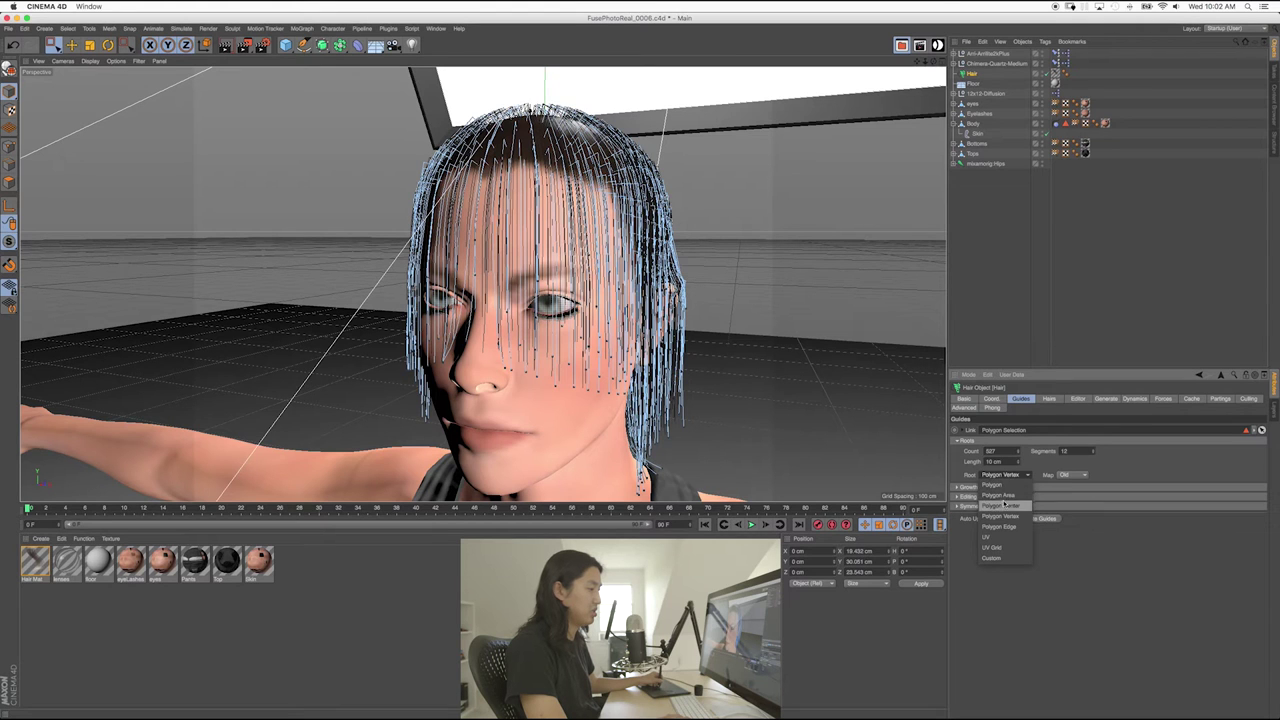
pyautogui.click(1002, 518)
pyautogui.click(1008, 476)
pyautogui.click(1010, 518)
pyautogui.click(1003, 476)
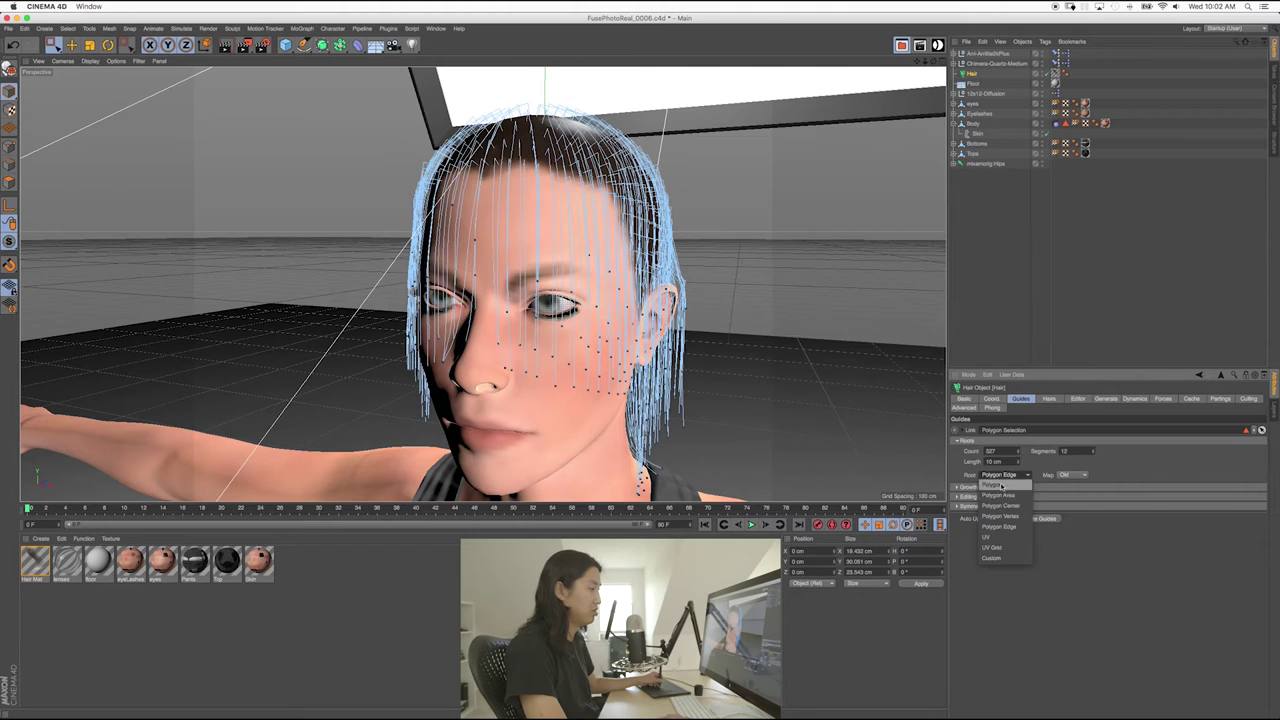
pyautogui.click(1001, 507)
pyautogui.click(995, 477)
pyautogui.click(998, 495)
pyautogui.click(1000, 476)
pyautogui.click(1000, 484)
pyautogui.click(1000, 481)
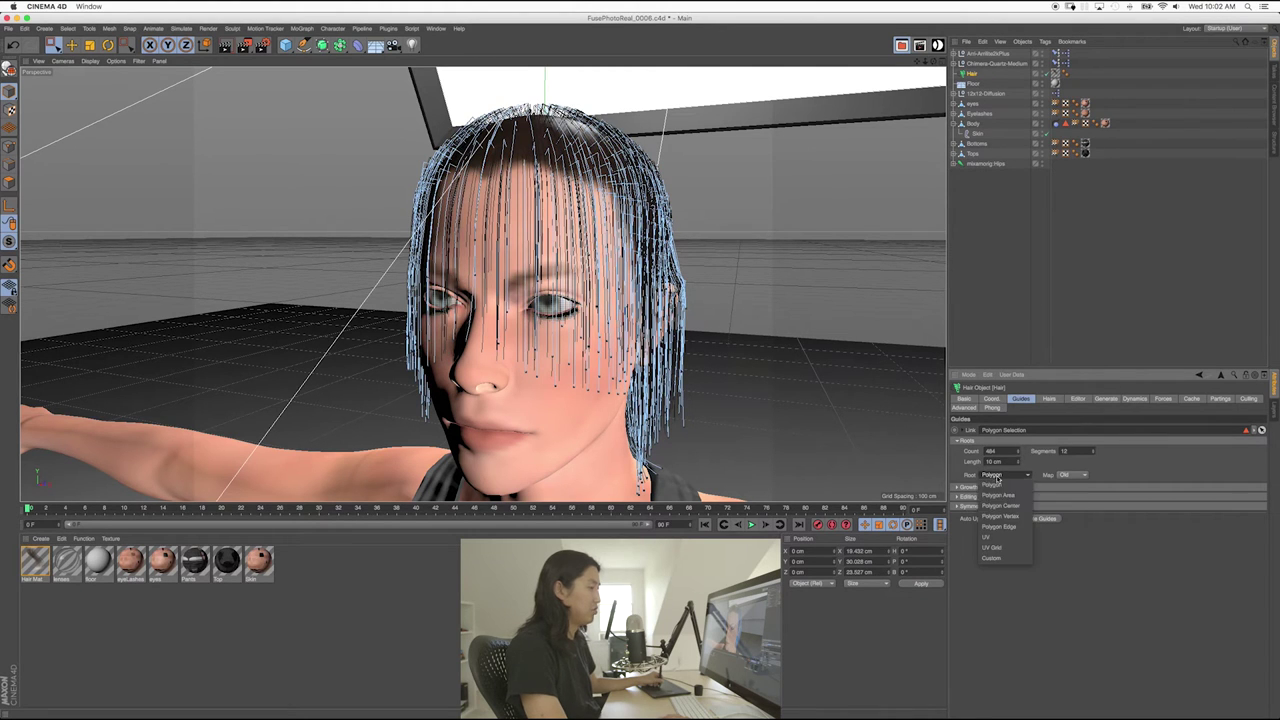
pyautogui.click(1002, 538)
pyautogui.click(1000, 476)
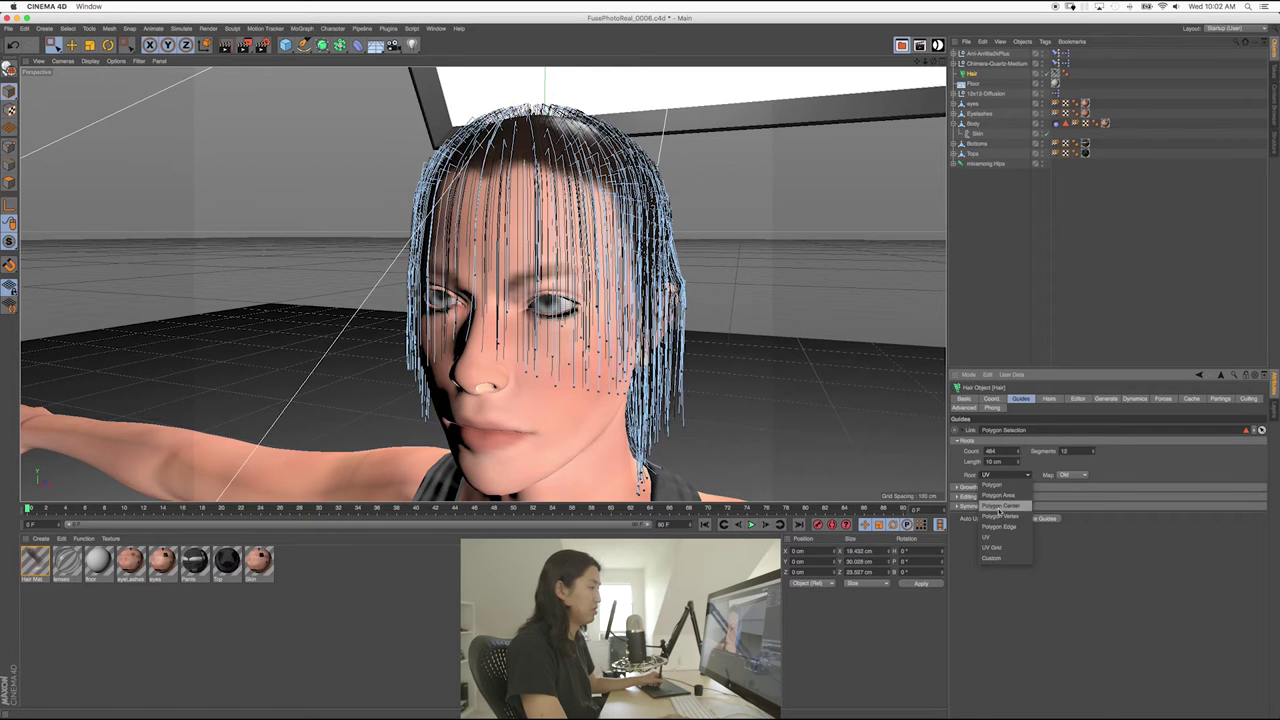
pyautogui.click(1000, 515)
pyautogui.click(1000, 477)
pyautogui.click(1002, 526)
# - Review the Hair object's Coordinates, Guides and Hairs settings, including the Roots and Growth options of the hairs
pyautogui.click(993, 400)
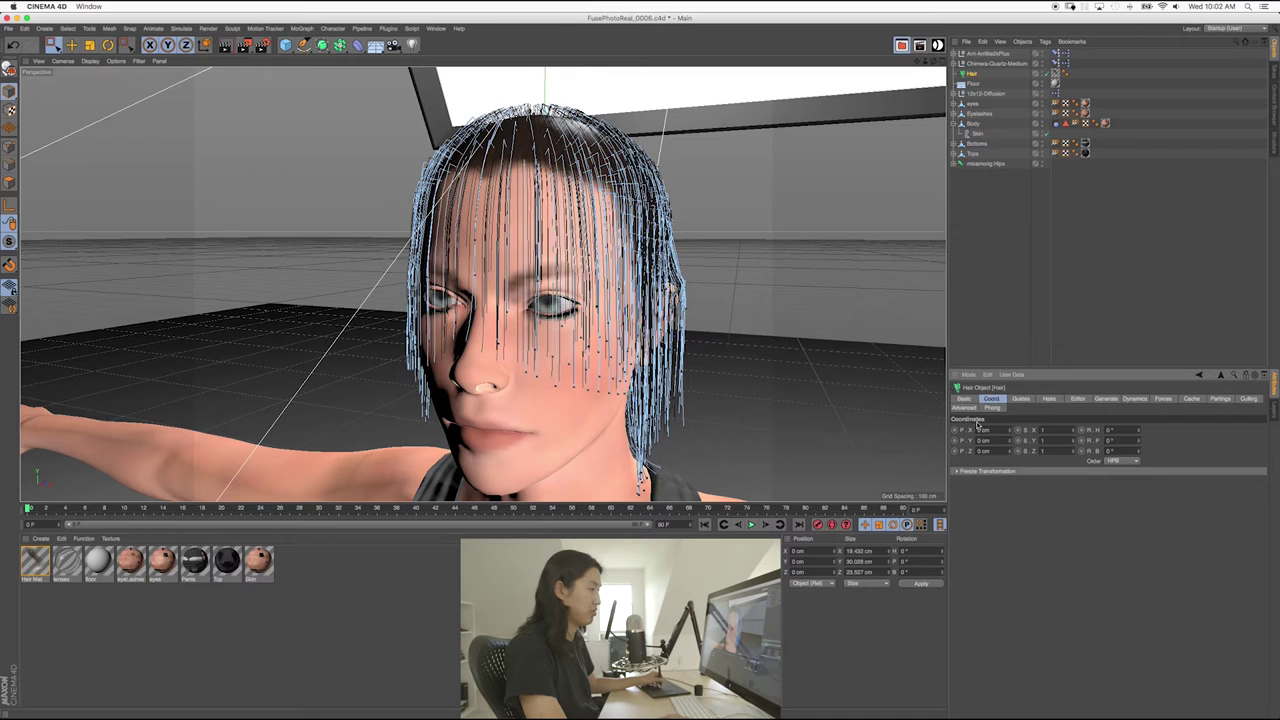
pyautogui.click(1021, 399)
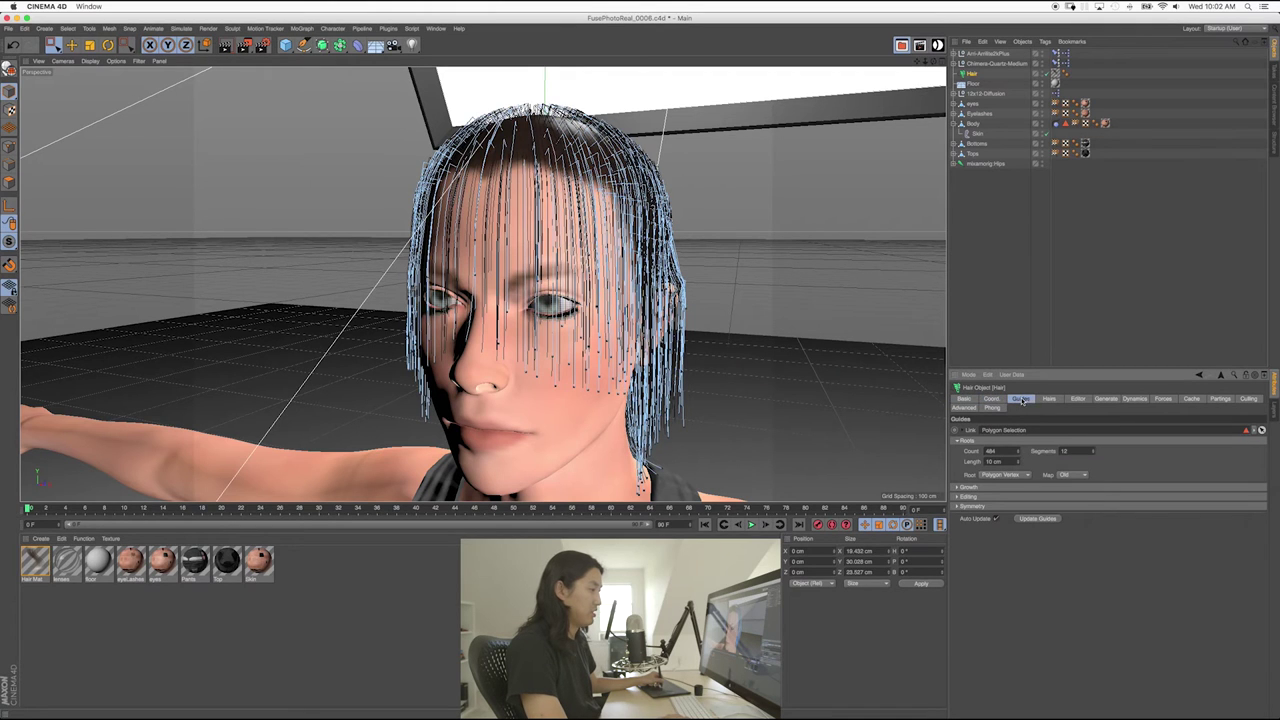
pyautogui.click(1050, 399)
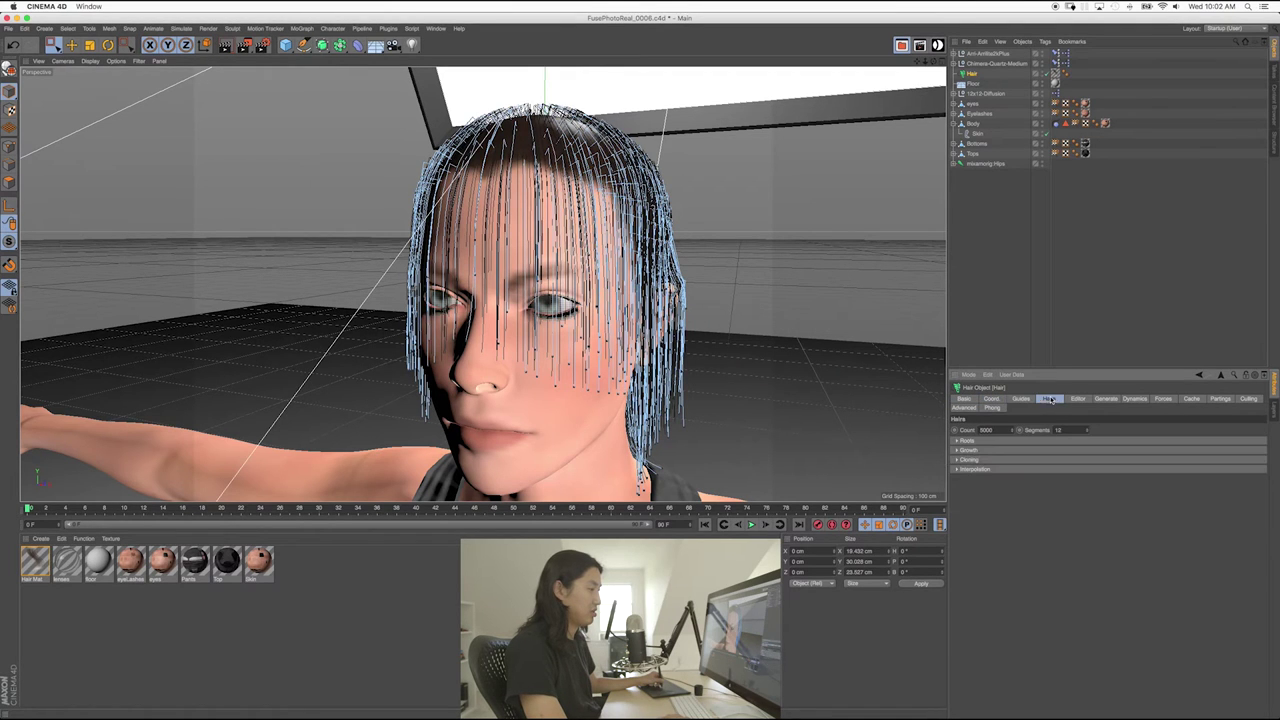
pyautogui.click(1032, 443)
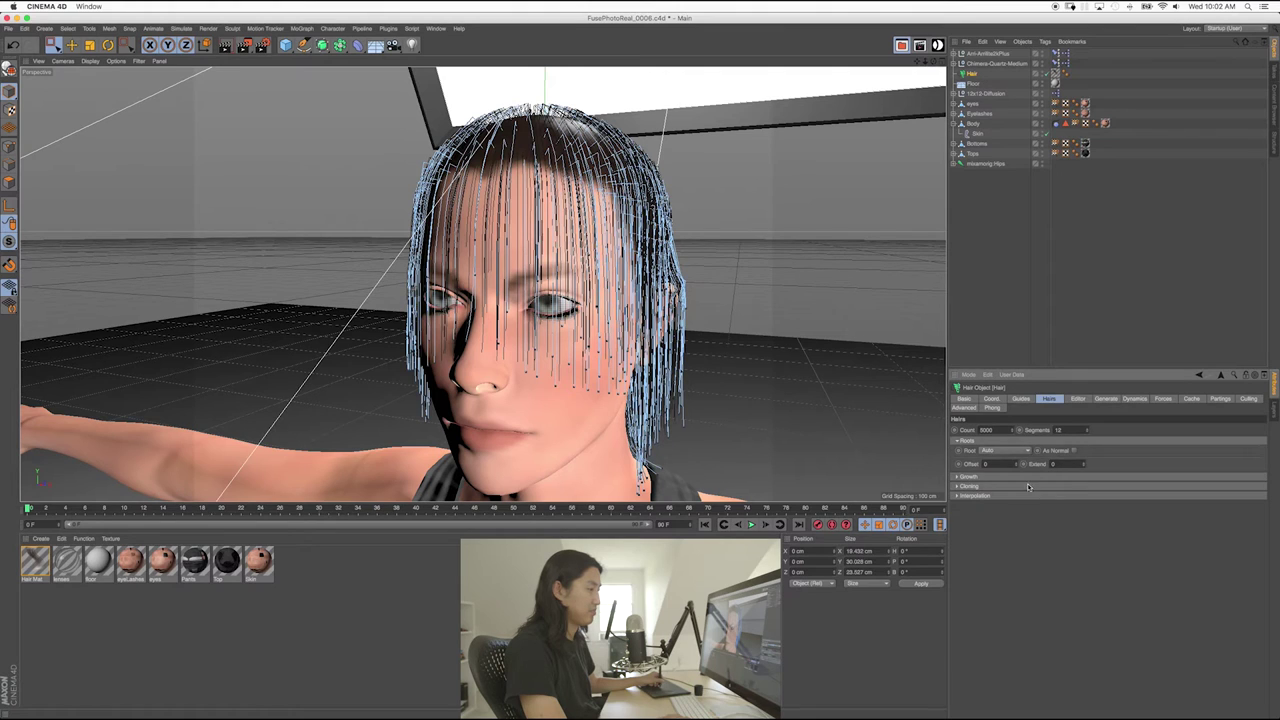
pyautogui.click(1001, 452)
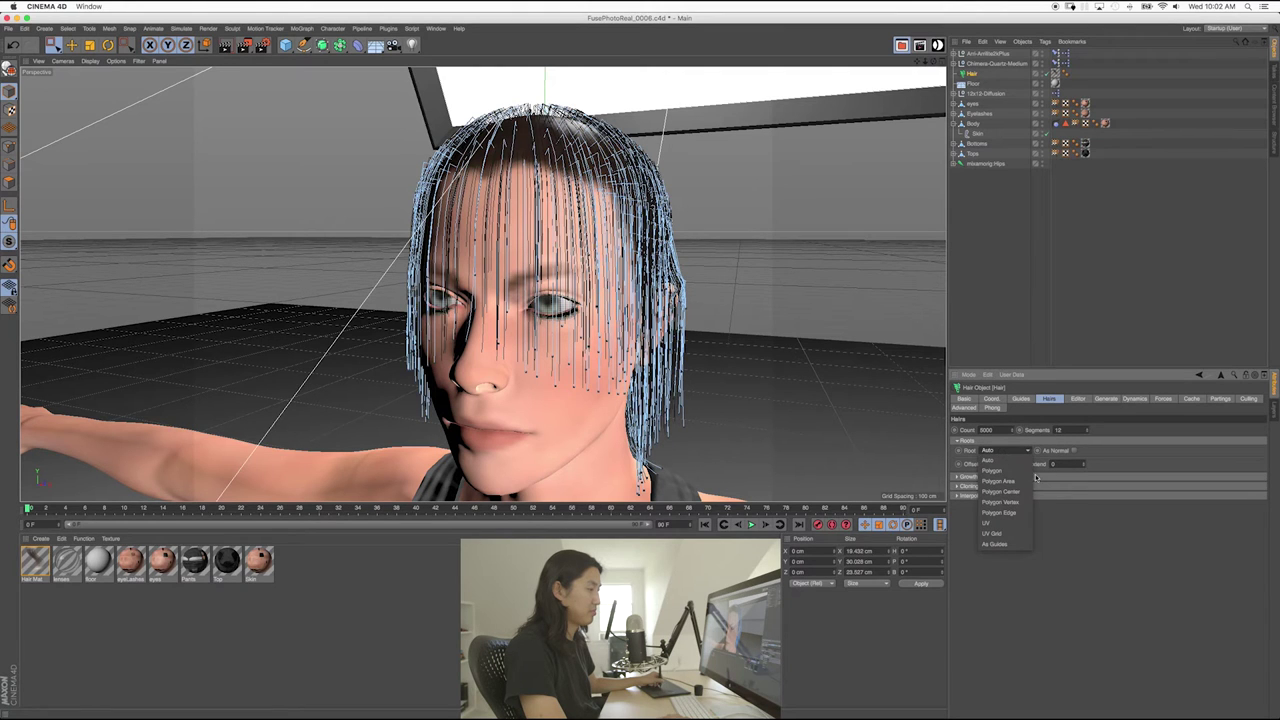
pyautogui.click(1115, 467)
pyautogui.click(1032, 478)
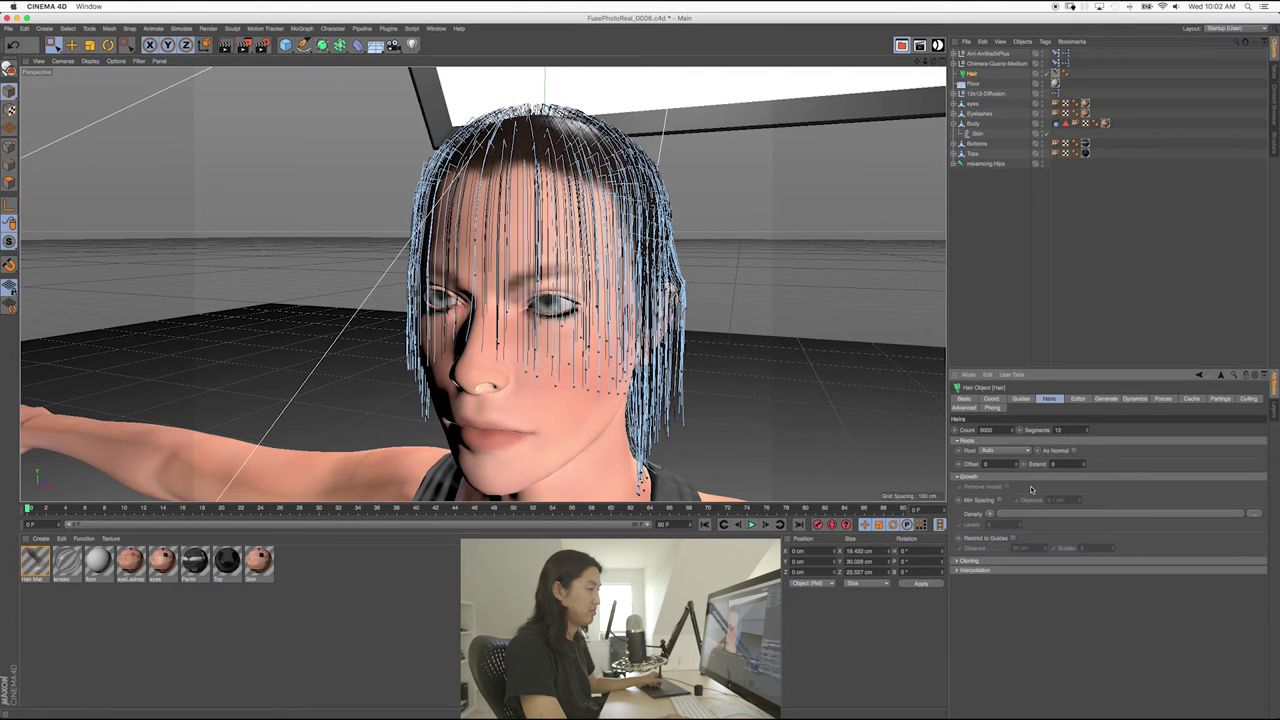
pyautogui.click(1024, 478)
pyautogui.click(1030, 441)
# - Review the Hair object's Editor generation options and its Generate, Forces and Cache settings, keeping the generated type at None
pyautogui.click(1077, 398)
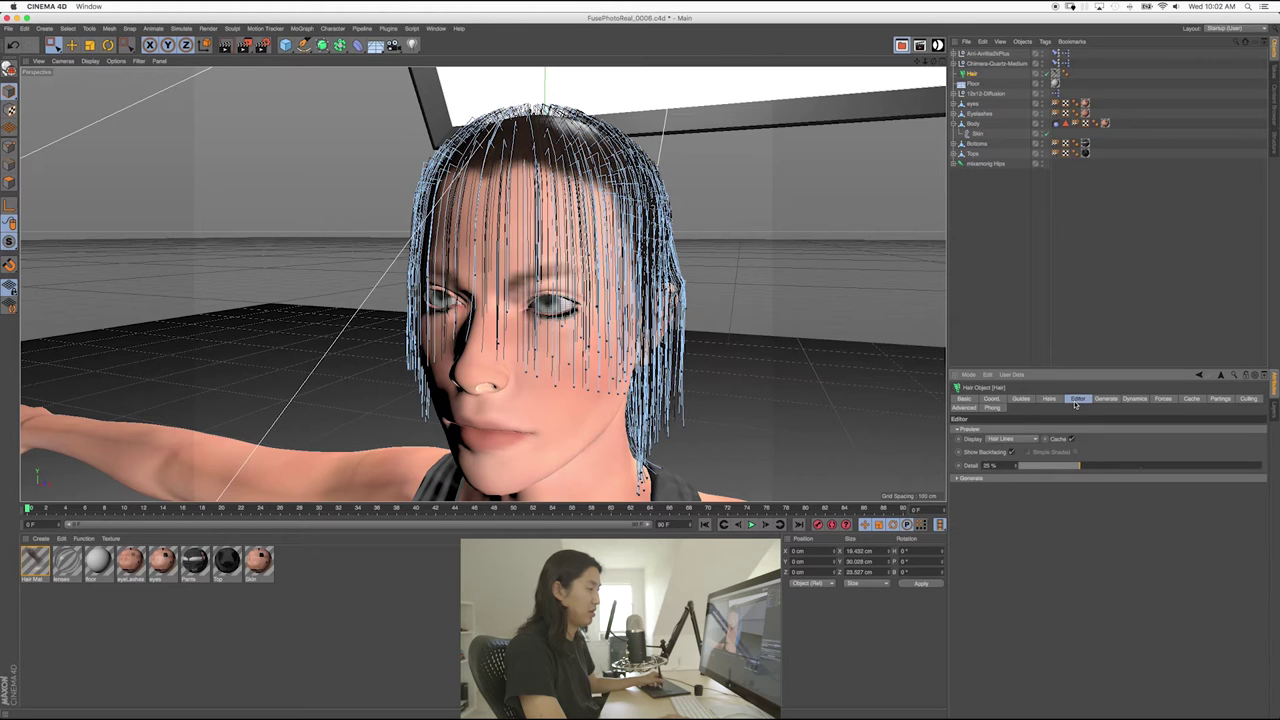
pyautogui.click(1043, 479)
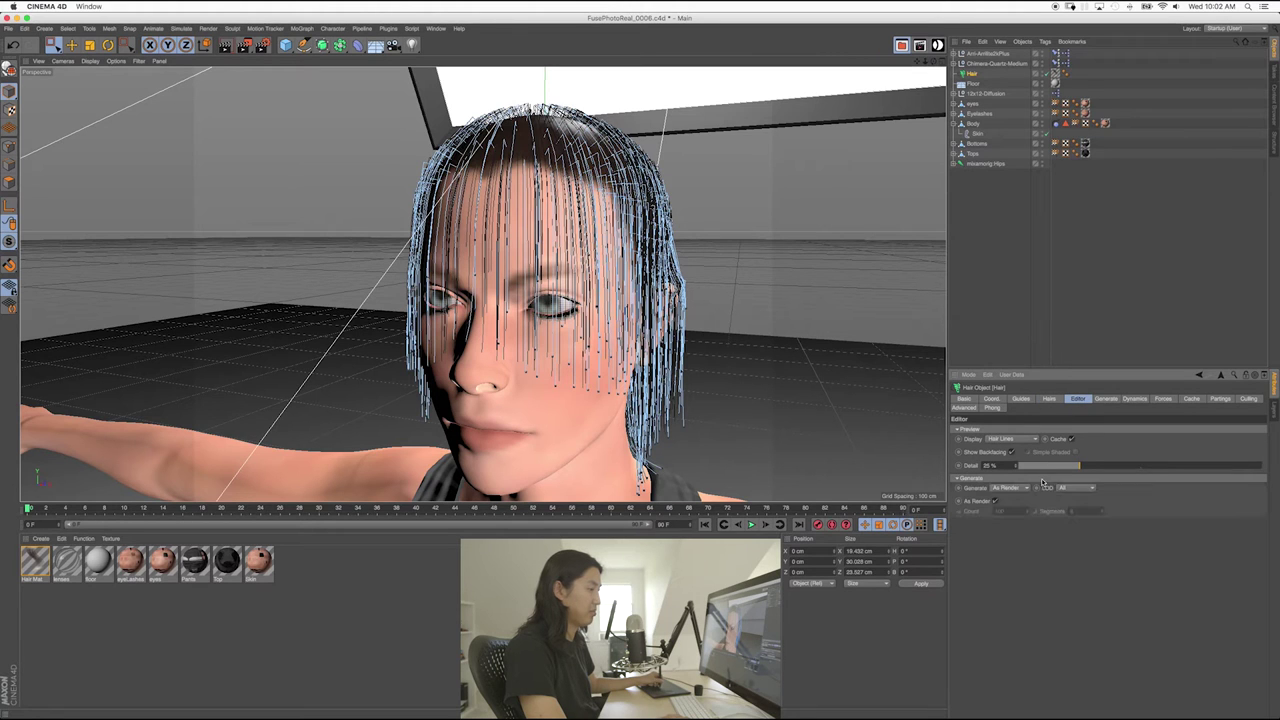
pyautogui.click(1022, 488)
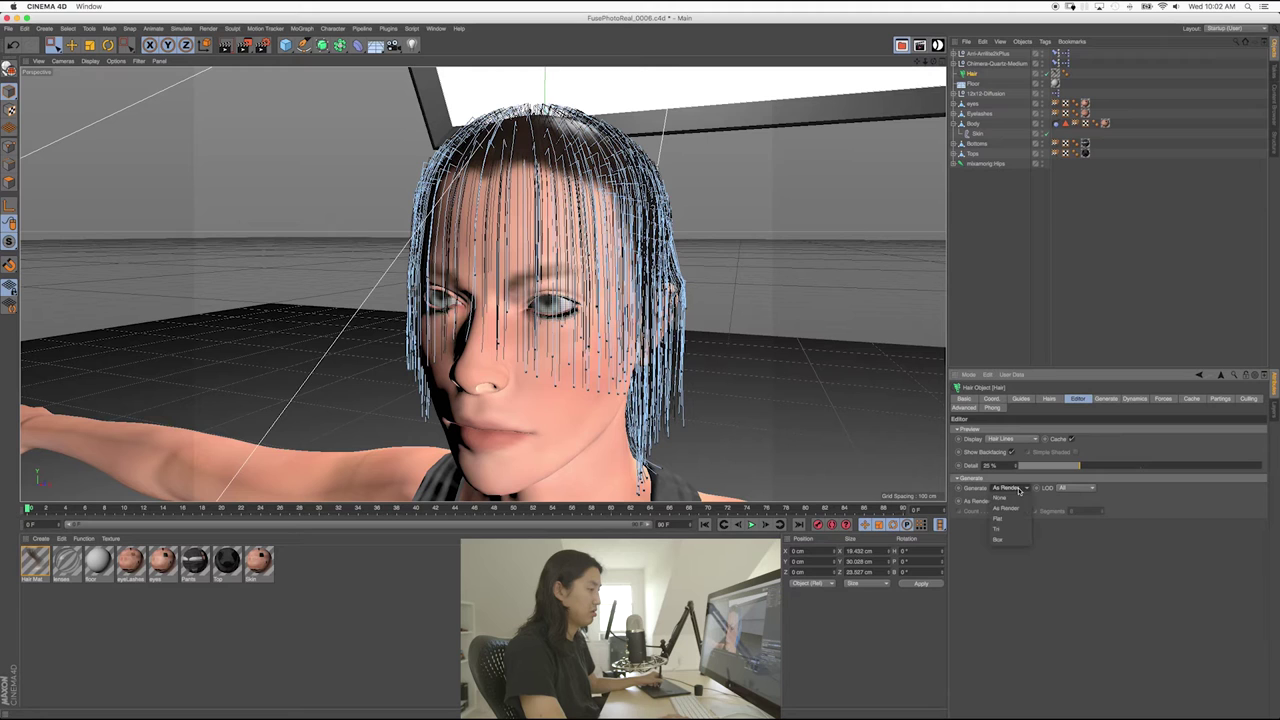
pyautogui.click(1072, 544)
pyautogui.click(1104, 399)
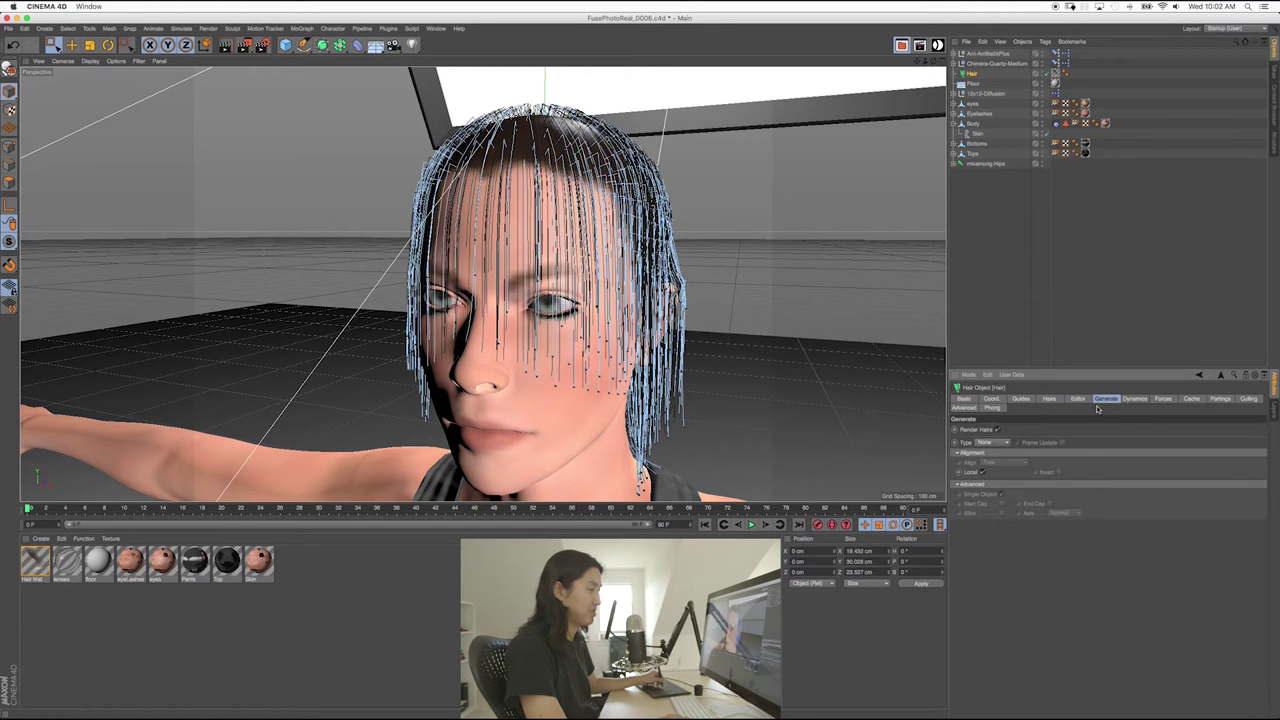
pyautogui.click(988, 443)
pyautogui.click(990, 451)
pyautogui.click(1164, 403)
pyautogui.click(1190, 402)
# - Compare the Hair object's Guide Lines and Guide Polygons viewport displays, and return the display to Hair Lines
pyautogui.click(1050, 400)
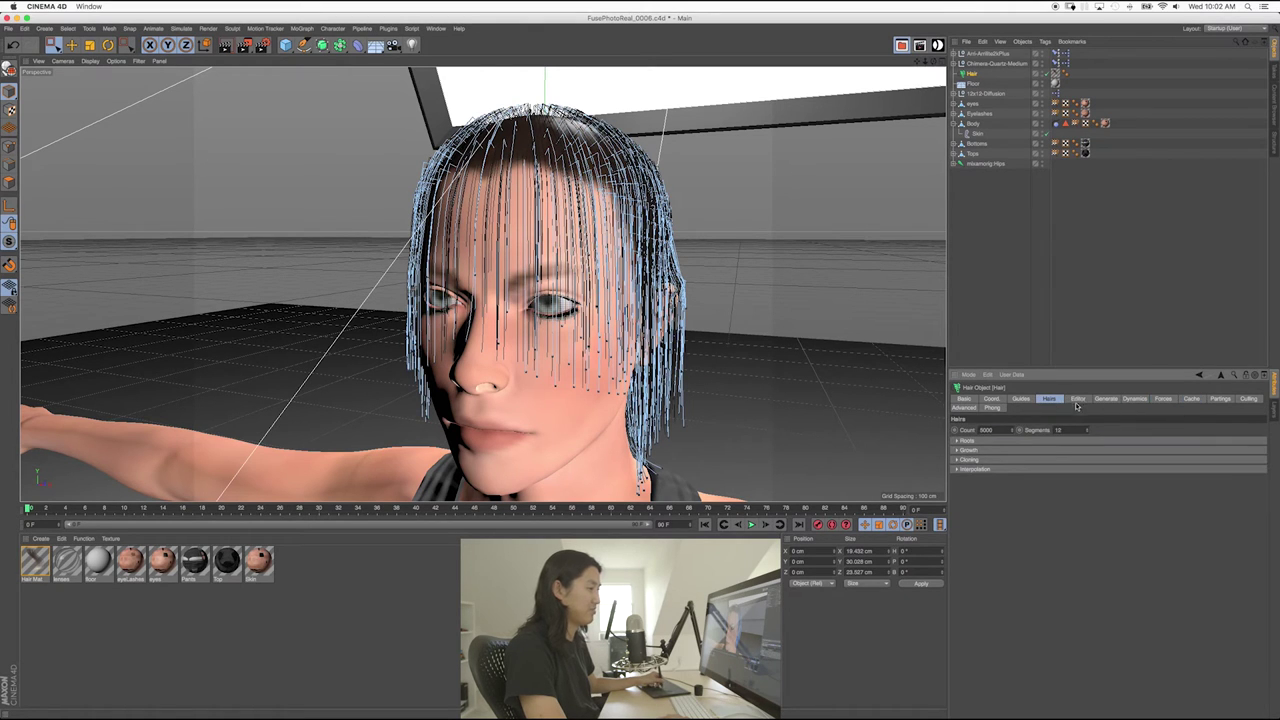
pyautogui.click(1077, 400)
pyautogui.click(1016, 440)
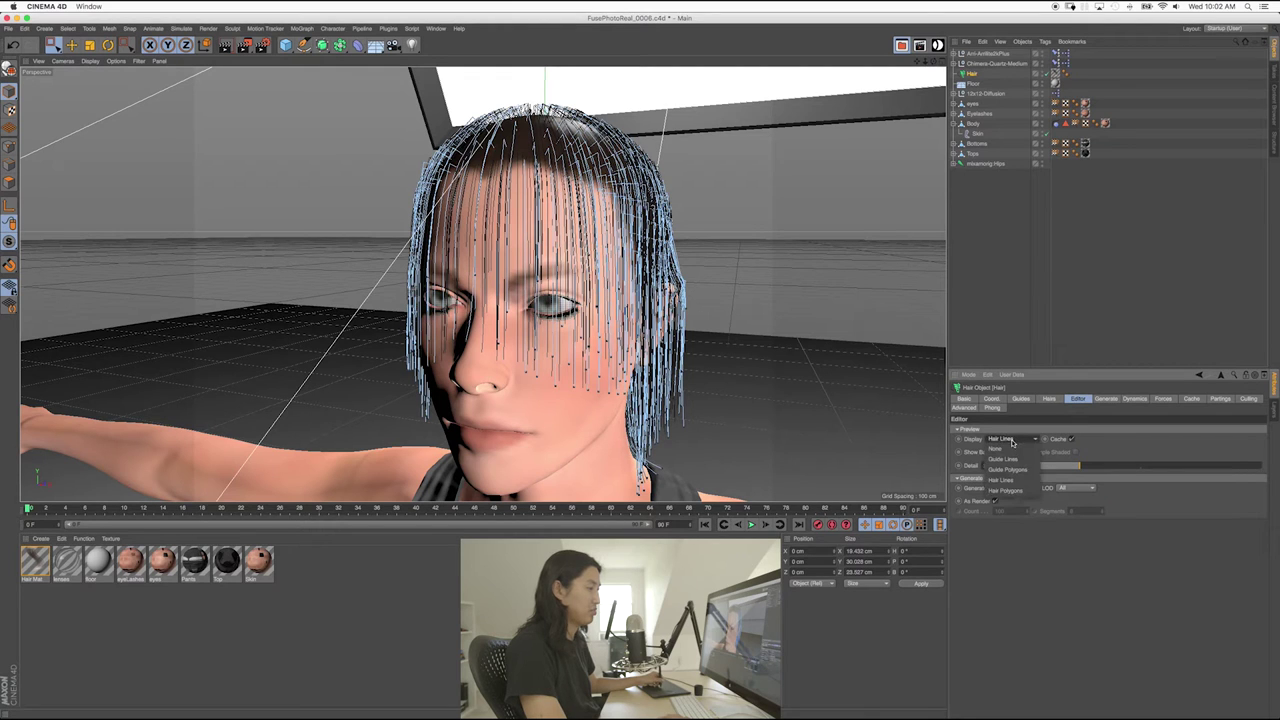
pyautogui.click(1012, 459)
pyautogui.click(1009, 443)
pyautogui.click(1013, 467)
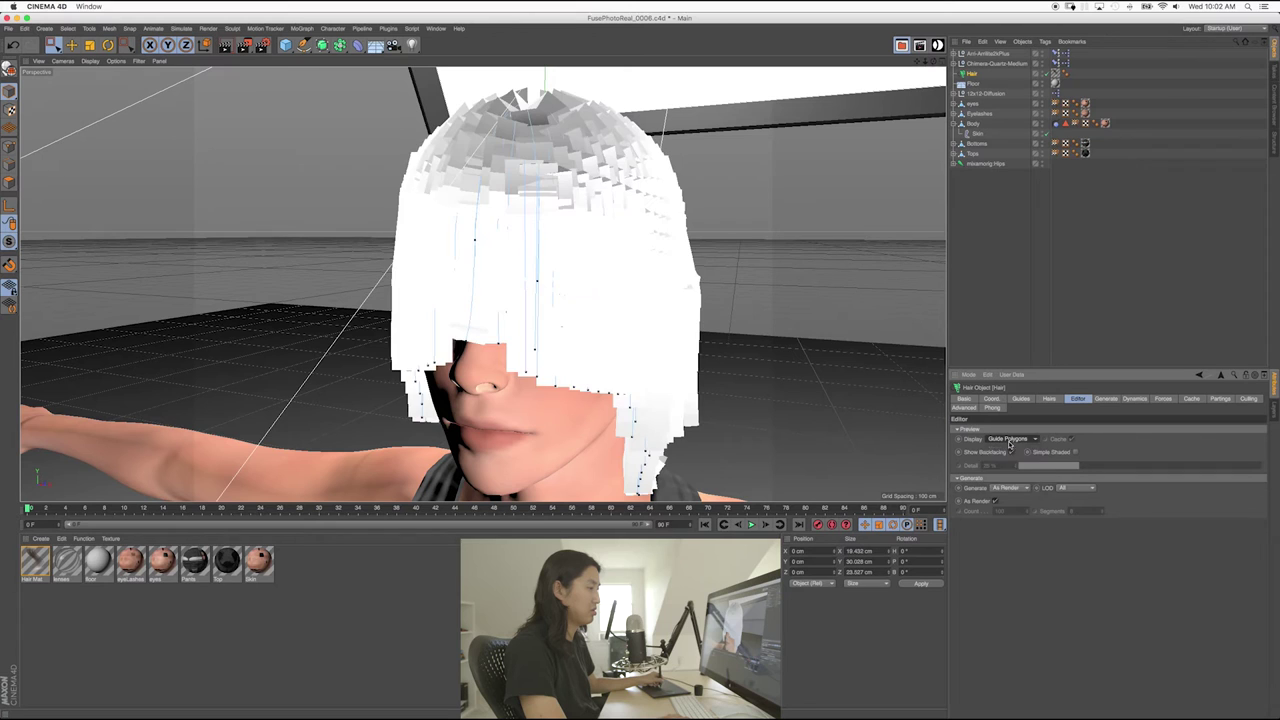
pyautogui.click(1010, 443)
pyautogui.click(1012, 459)
pyautogui.click(1012, 443)
pyautogui.click(1015, 481)
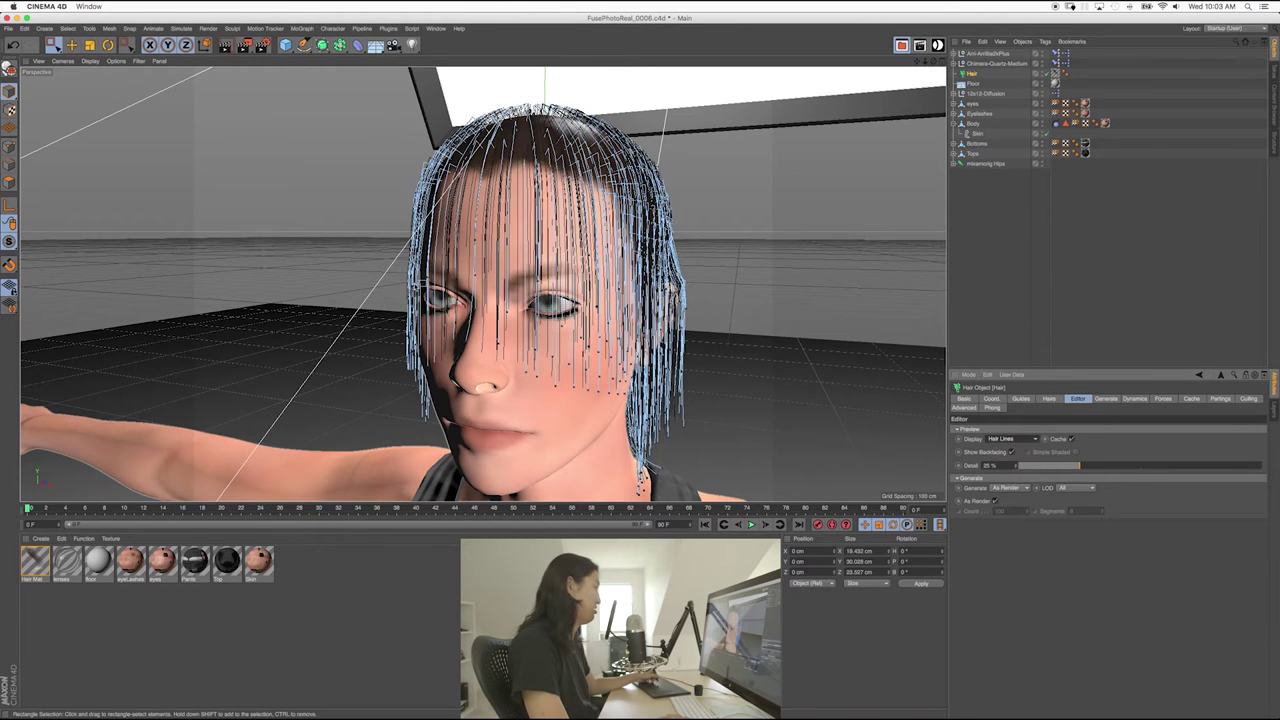
# - Switch the hair editing mode to Points for the Hair object's guides
pyautogui.click(181, 28)
pyautogui.moveTo(207, 97)
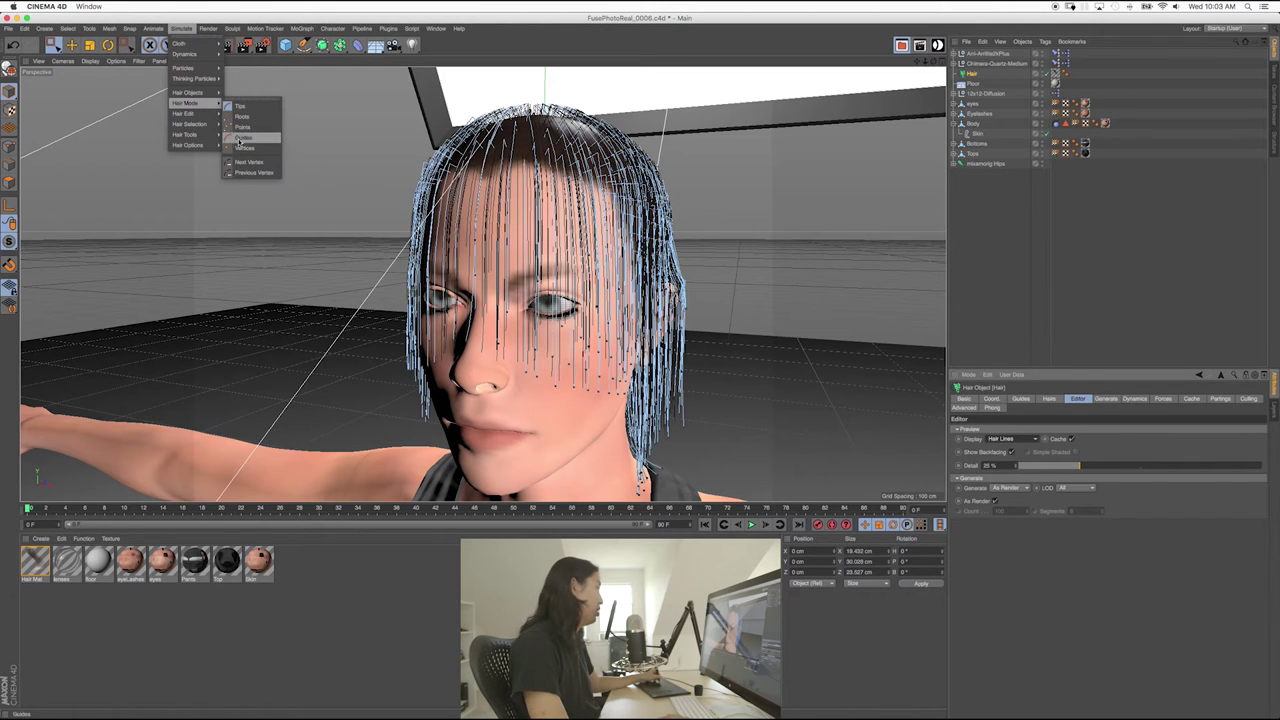
pyautogui.click(244, 127)
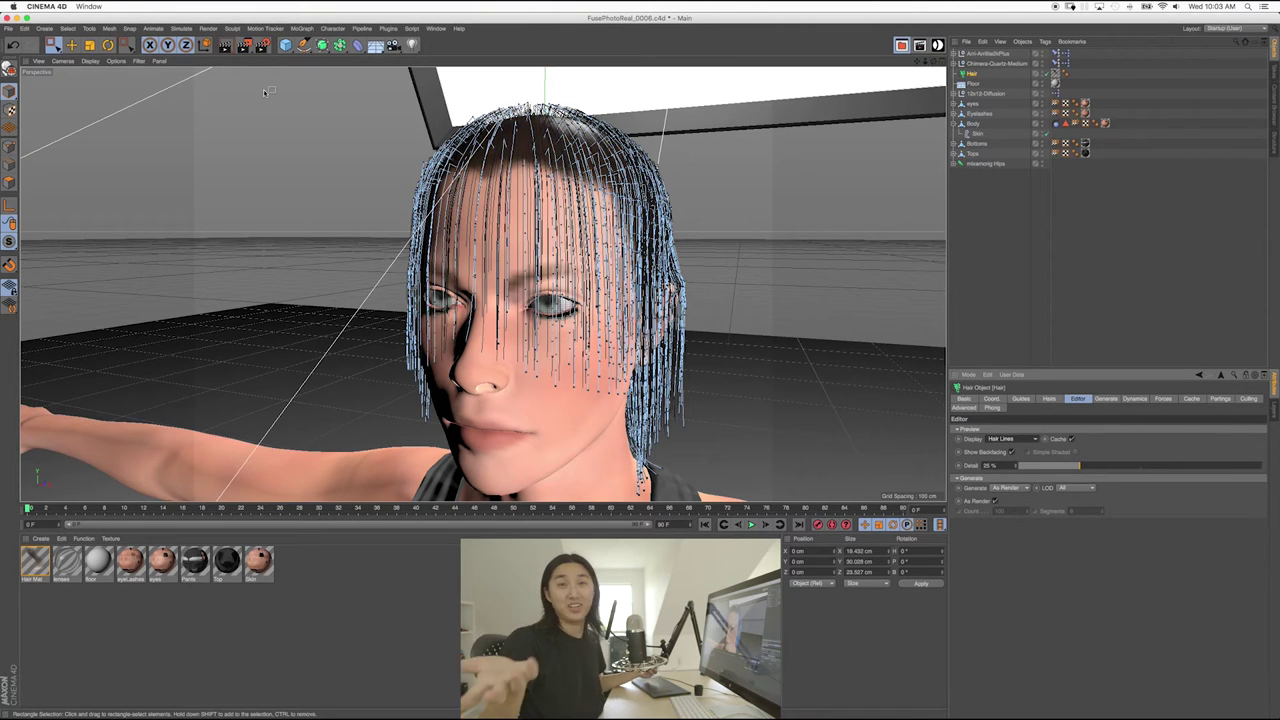
# - Detach the Hair Tools as a compact floating palette and place it in the viewport beside the character's head
pyautogui.click(181, 28)
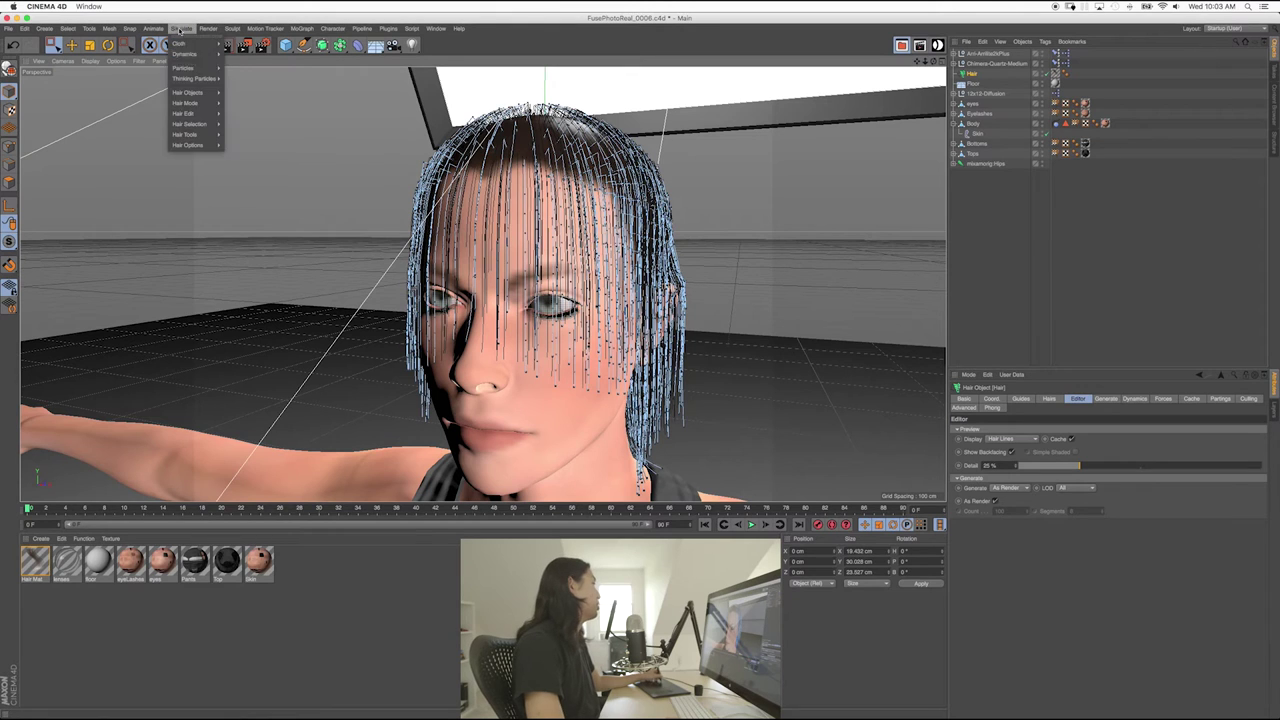
pyautogui.moveTo(190, 103)
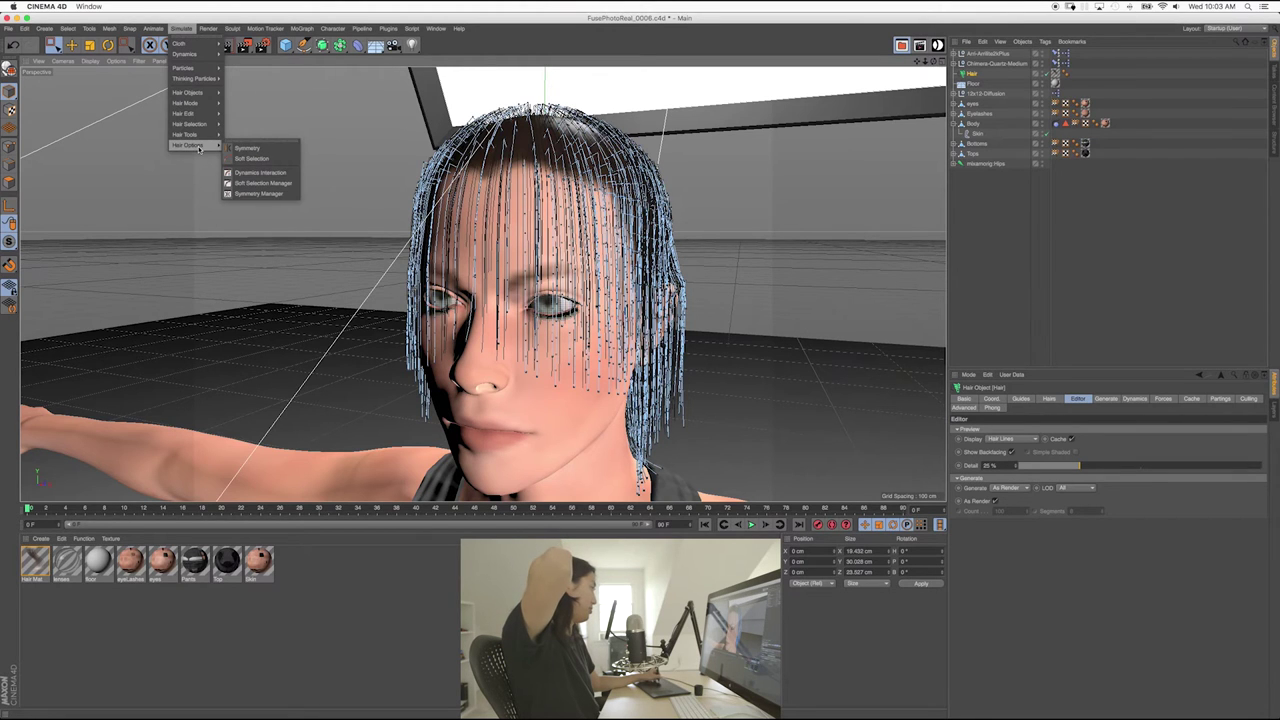
pyautogui.click(240, 131)
pyautogui.moveTo(259, 121); pyautogui.dragTo(802, 128)
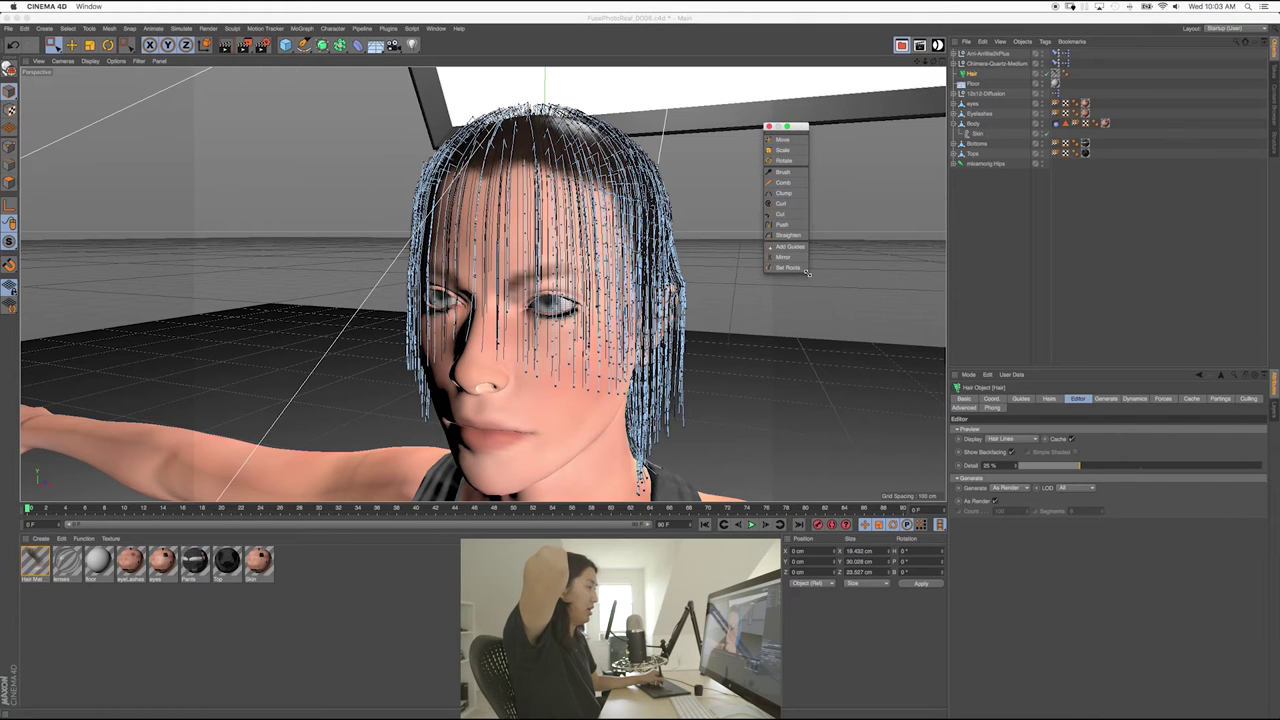
pyautogui.moveTo(808, 271); pyautogui.dragTo(876, 291)
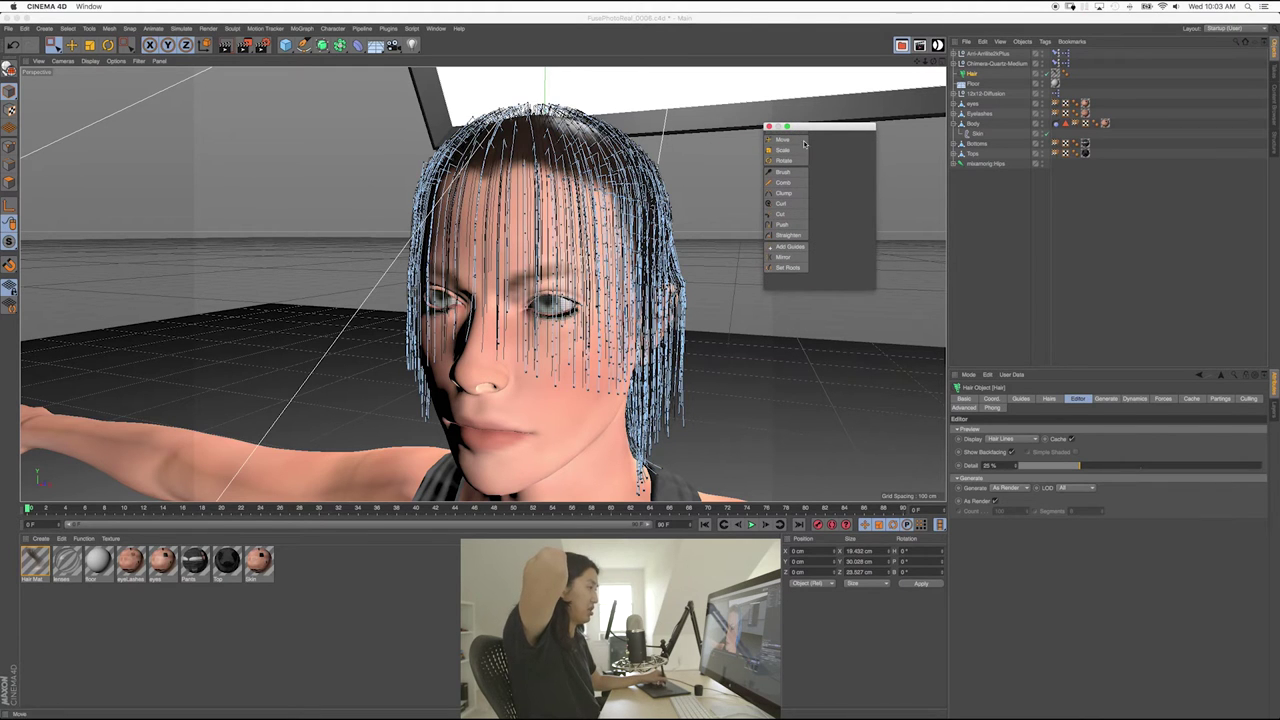
pyautogui.moveTo(875, 289); pyautogui.dragTo(805, 277)
pyautogui.moveTo(799, 128); pyautogui.dragTo(887, 153)
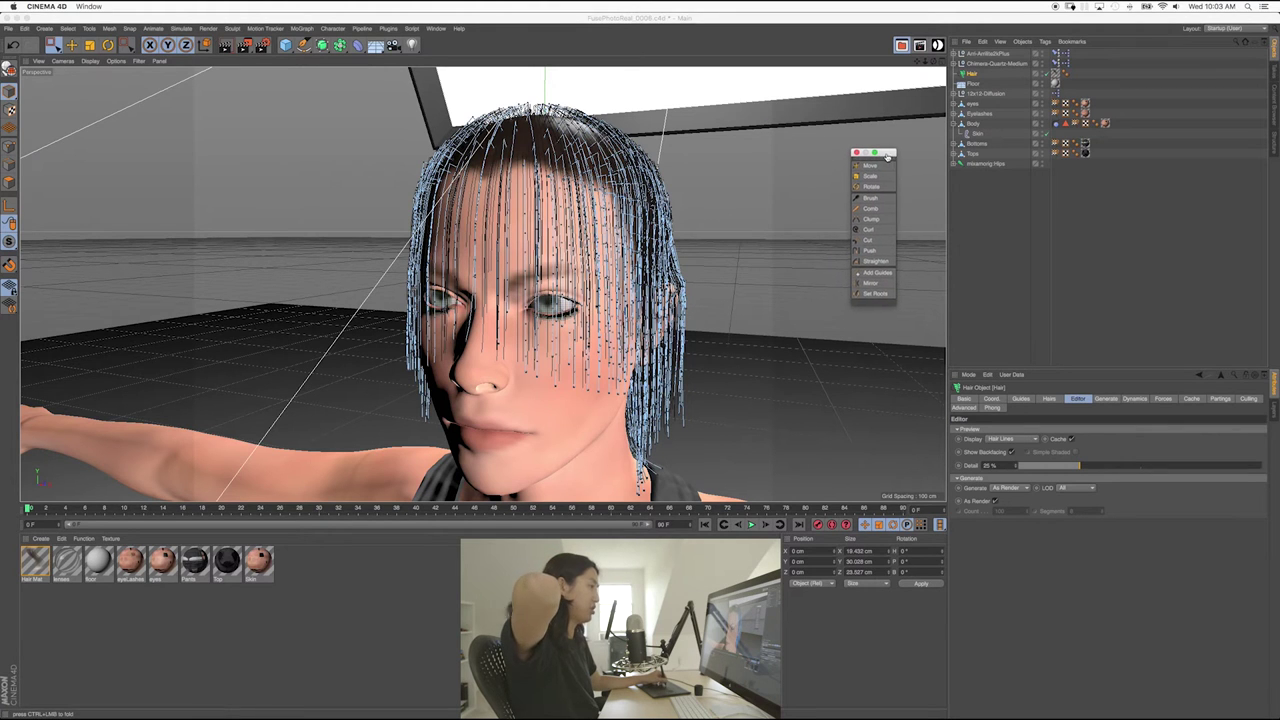
# - Save the scene incrementally as FusePhotoReal_0007.c4d and adjust the position of the floating Hair Tools palette
pyautogui.click(9, 28)
pyautogui.click(58, 130)
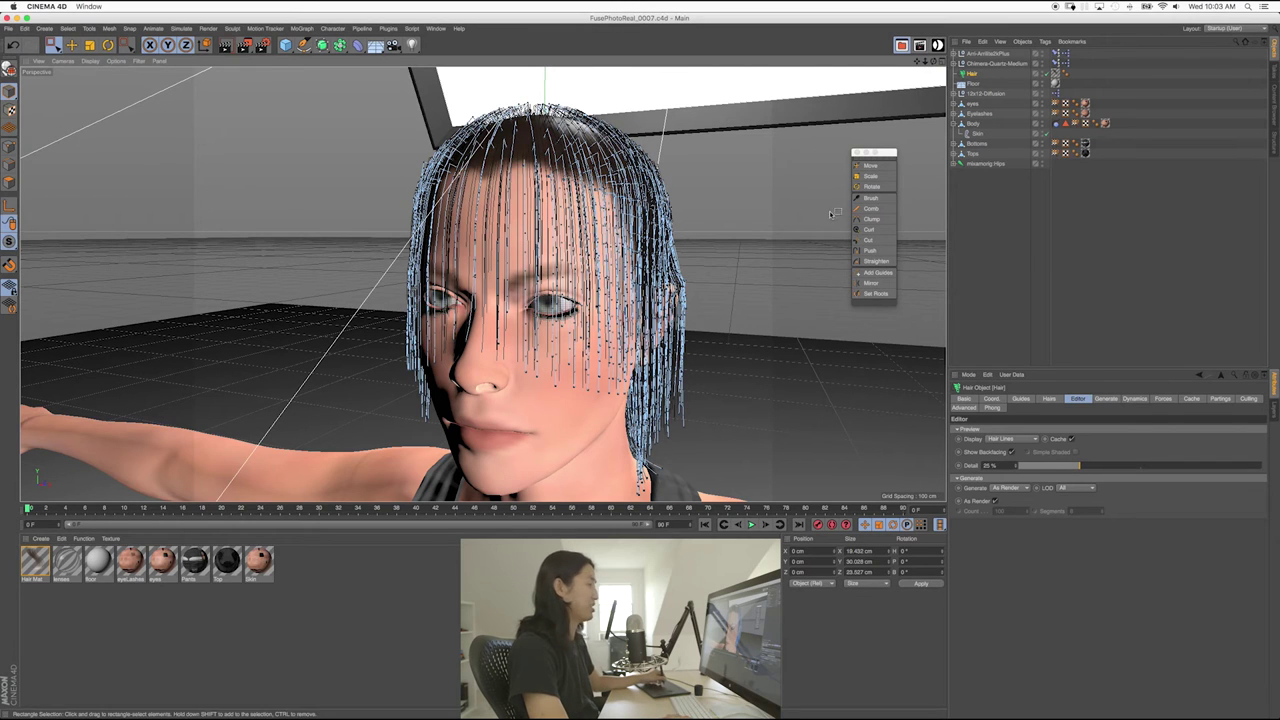
pyautogui.moveTo(879, 152); pyautogui.dragTo(883, 147)
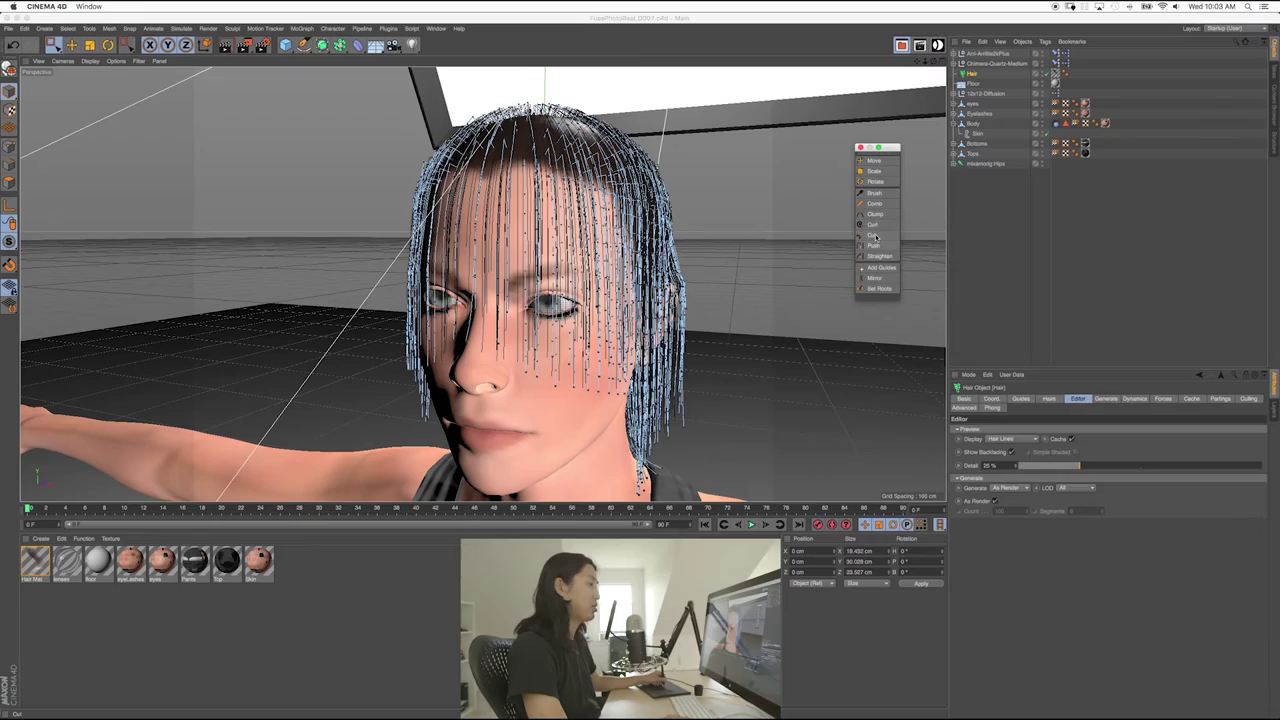
# - Try to trim the guides over the forehead into a short fringe with the hair Cut tool at radius 20
pyautogui.click(874, 235)
pyautogui.moveTo(511, 289)
pyautogui.keyDown('alt'); pyautogui.mouseDown()
pyautogui.moveTo(606, 281)
pyautogui.moveTo(497, 275)
pyautogui.moveTo(490, 245)
pyautogui.moveTo(512, 202)
pyautogui.moveTo(578, 212)
pyautogui.moveTo(592, 245)
pyautogui.moveTo(608, 195)
pyautogui.moveTo(628, 290)
pyautogui.moveTo(588, 320)
pyautogui.moveTo(586, 282)
pyautogui.moveTo(620, 290)
pyautogui.moveTo(560, 298)
pyautogui.moveTo(543, 286)
pyautogui.moveTo(594, 303)
pyautogui.moveTo(580, 303)
pyautogui.moveTo(564, 270)
pyautogui.mouseUp(); pyautogui.keyUp('alt')
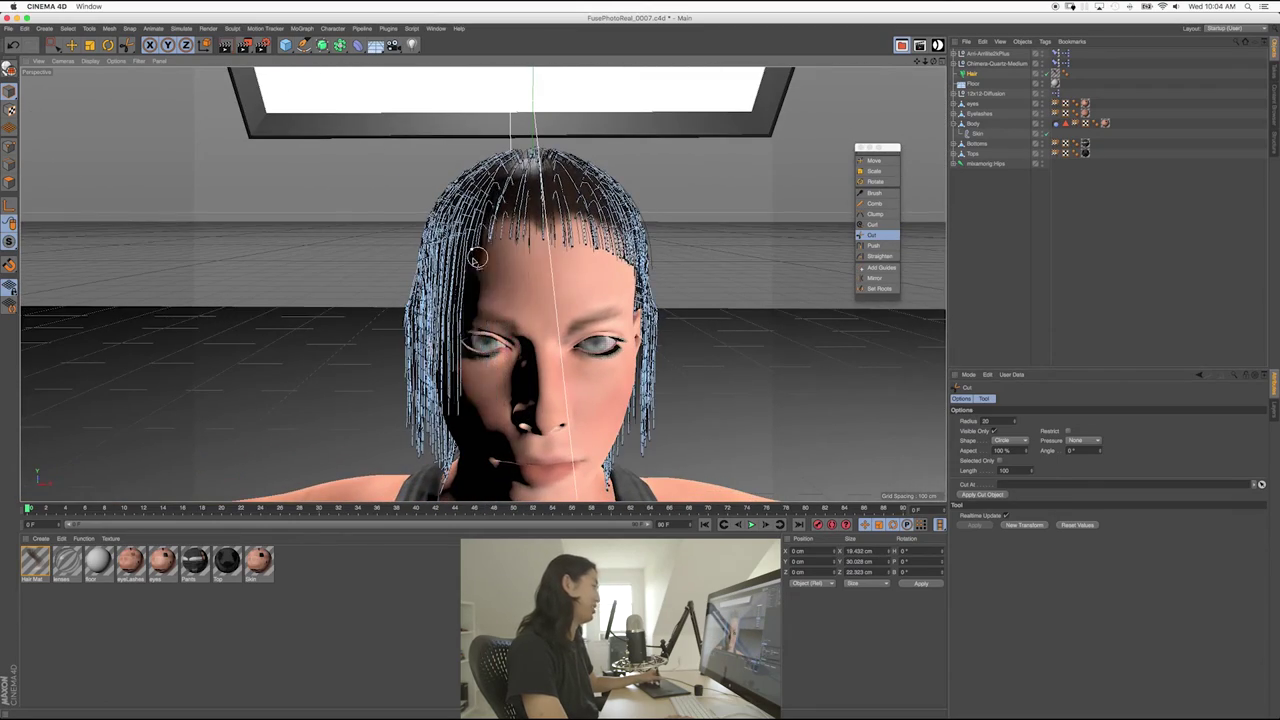
pyautogui.keyDown('alt'); pyautogui.moveTo(453, 272); pyautogui.dragTo(524, 253); pyautogui.keyUp('alt')
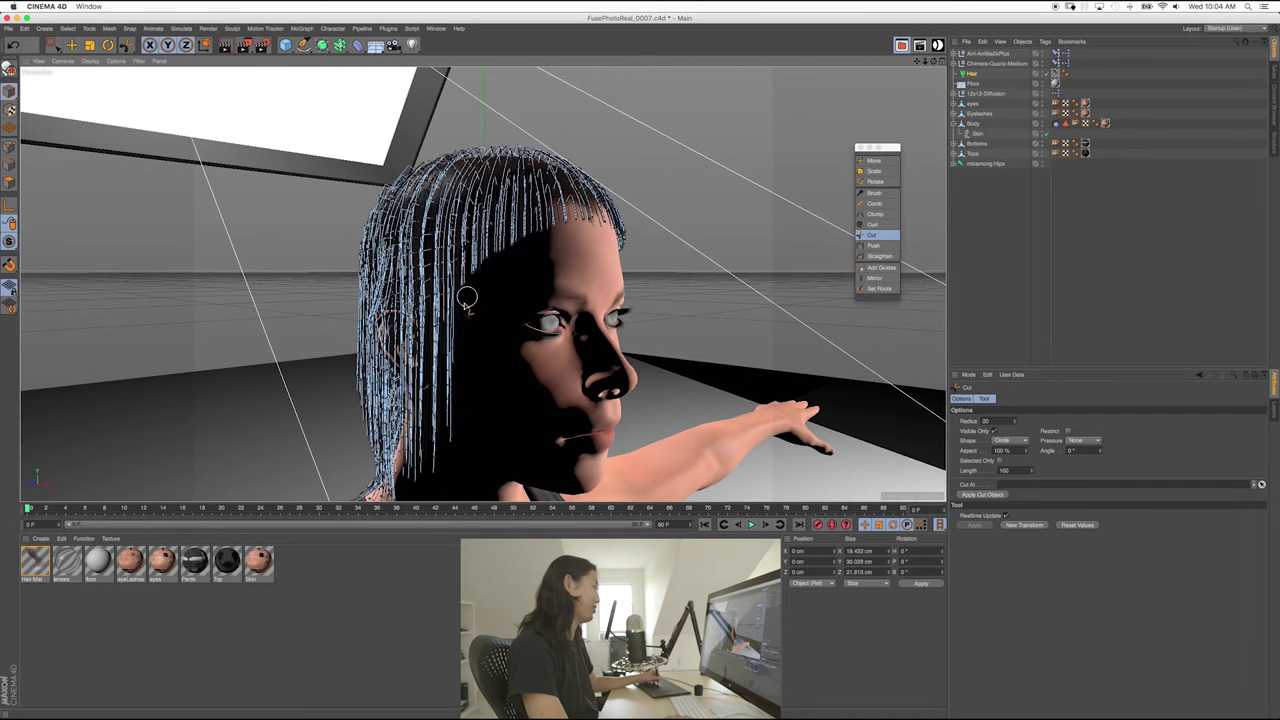
pyautogui.keyDown('alt'); pyautogui.moveTo(521, 338); pyautogui.dragTo(519, 265); pyautogui.keyUp('alt')
pyautogui.moveTo(536, 260); pyautogui.dragTo(585, 405)
# - Undo the cuts made to the hair guides over the forehead
pyautogui.press('super+z')
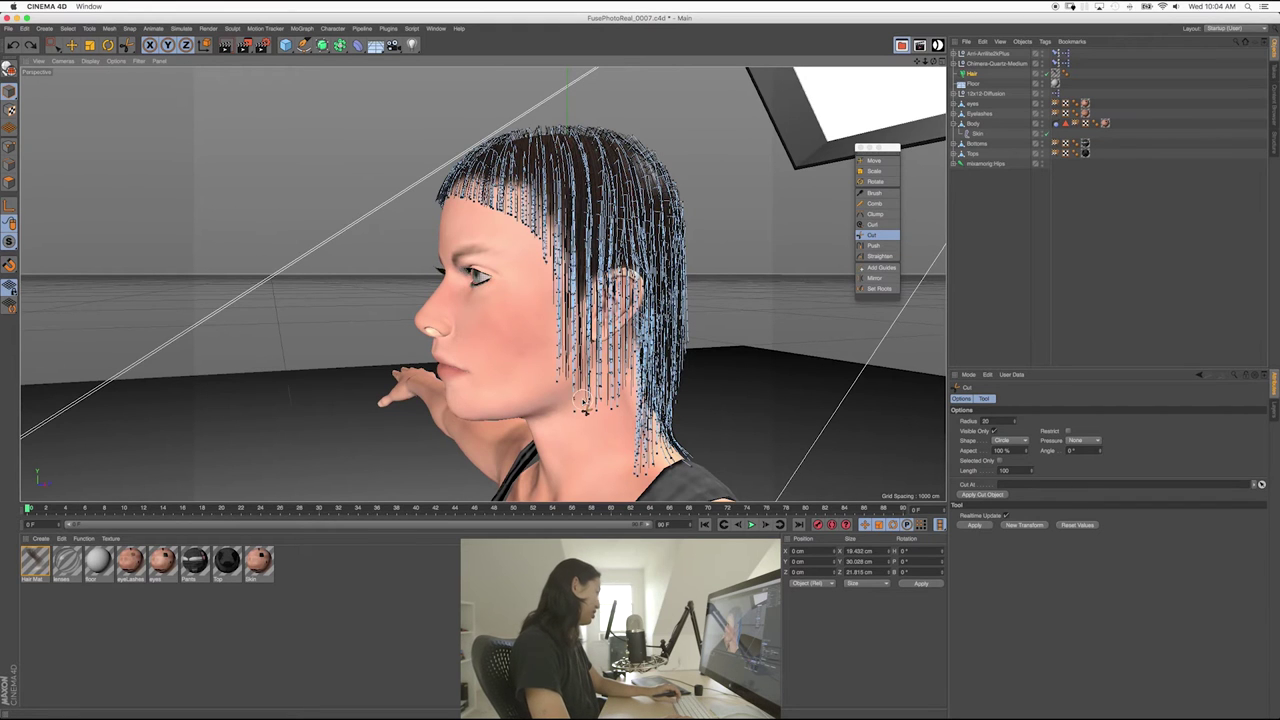
pyautogui.press('super+z')
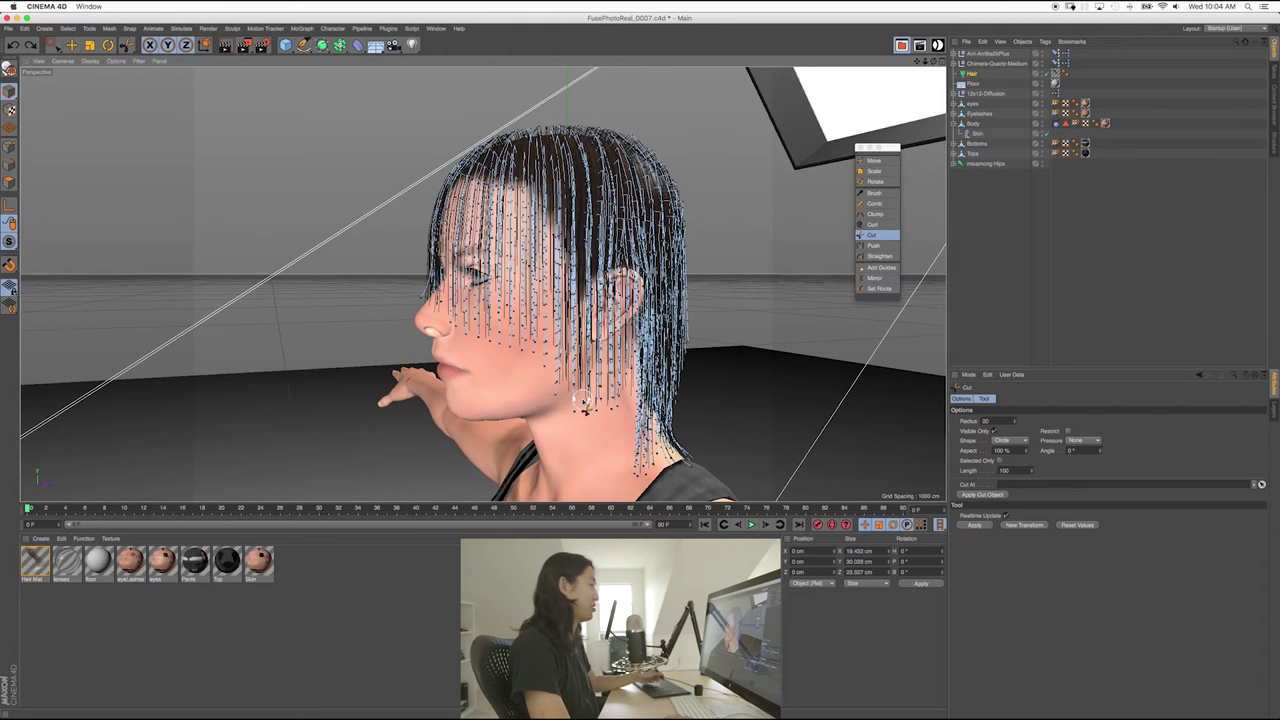
pyautogui.moveTo(517, 305)
pyautogui.keyDown('alt'); pyautogui.mouseDown()
pyautogui.moveTo(502, 278)
pyautogui.moveTo(524, 240)
pyautogui.moveTo(549, 249)
pyautogui.moveTo(460, 215)
pyautogui.moveTo(525, 225)
pyautogui.moveTo(542, 334)
pyautogui.mouseUp(); pyautogui.keyUp('alt')
pyautogui.press('super+z')
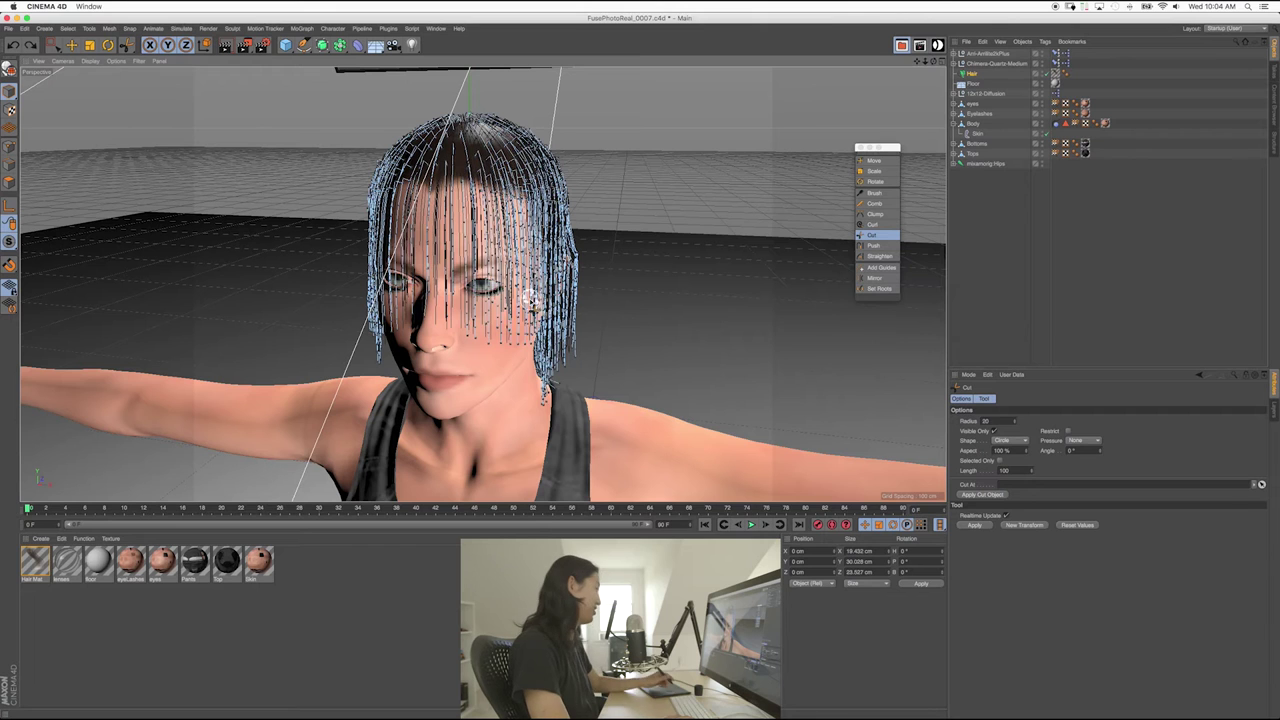
# - Trim the guides over the forehead and both temples into a short fringe with the hair Cut tool
pyautogui.keyDown('alt'); pyautogui.moveTo(510, 302); pyautogui.dragTo(500, 298); pyautogui.keyUp('alt')
pyautogui.moveTo(456, 216)
pyautogui.keyDown('alt'); pyautogui.mouseDown()
pyautogui.moveTo(417, 210)
pyautogui.moveTo(498, 270)
pyautogui.moveTo(517, 290)
pyautogui.moveTo(510, 304)
pyautogui.moveTo(489, 265)
pyautogui.mouseUp(); pyautogui.keyUp('alt')
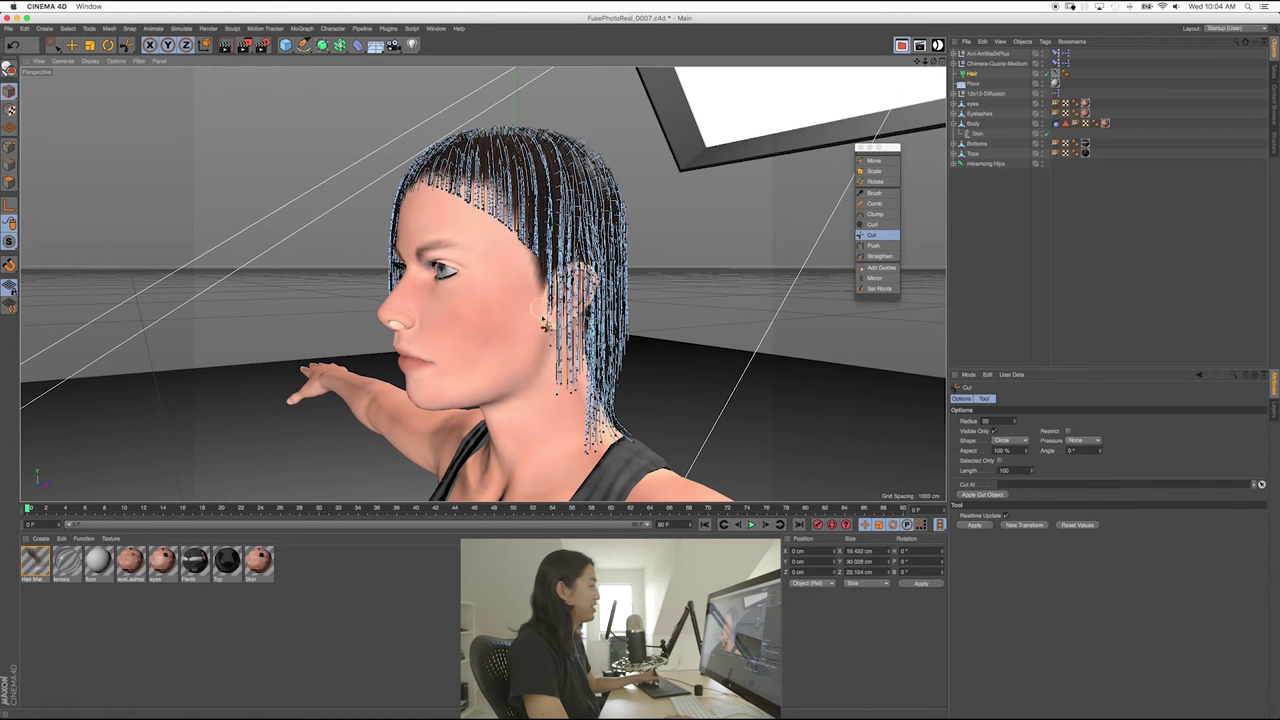
pyautogui.keyDown('alt'); pyautogui.moveTo(510, 320); pyautogui.dragTo(606, 238); pyautogui.keyUp('alt')
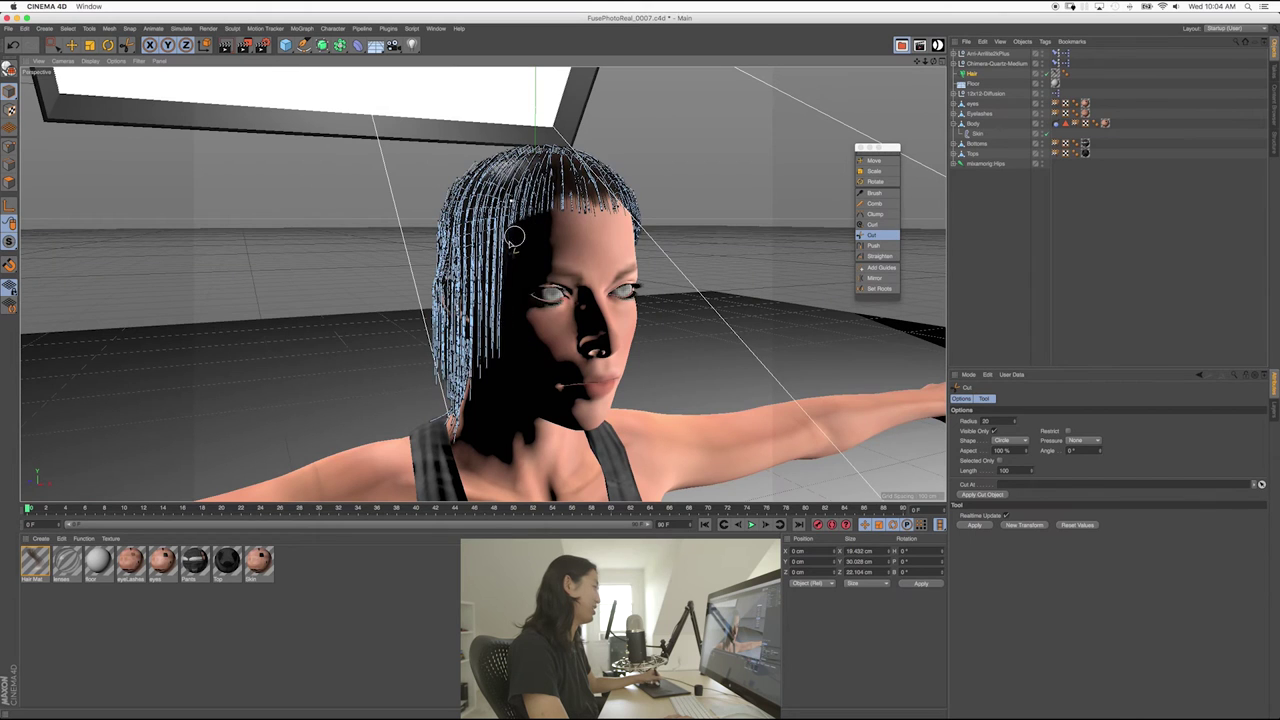
pyautogui.keyDown('alt'); pyautogui.moveTo(492, 272); pyautogui.dragTo(537, 277); pyautogui.keyUp('alt')
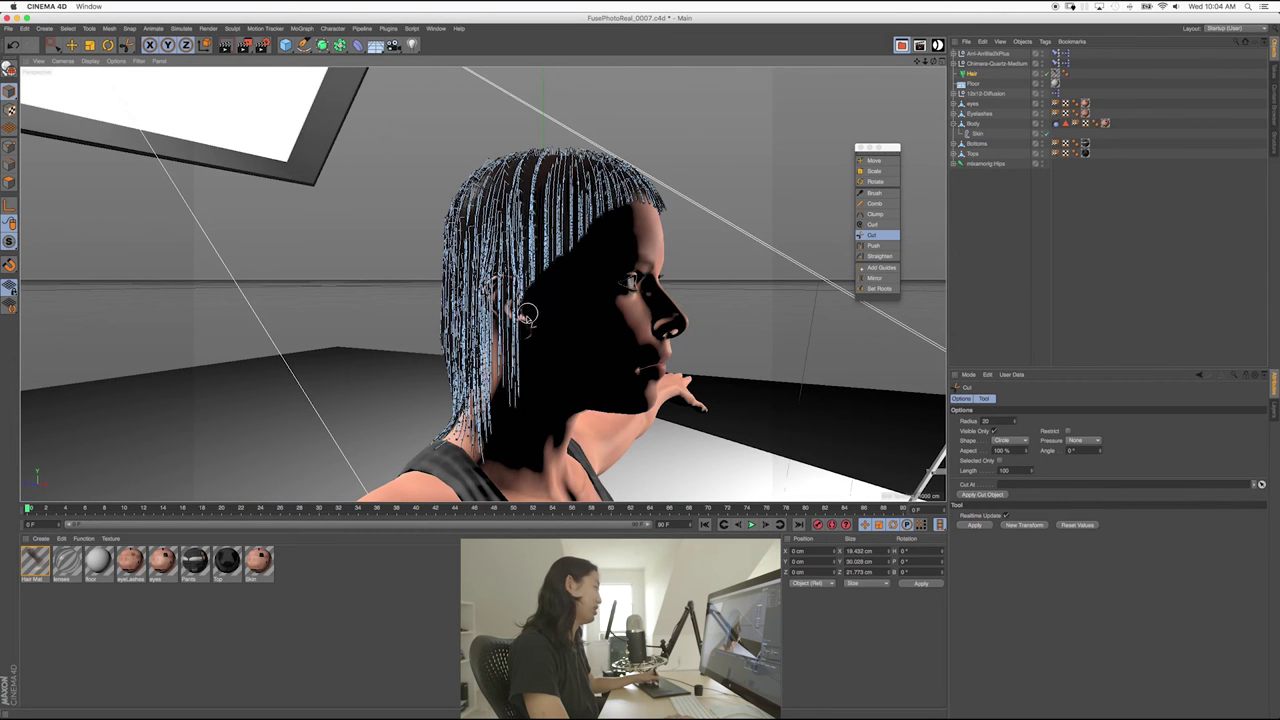
pyautogui.keyDown('alt'); pyautogui.moveTo(610, 283); pyautogui.dragTo(611, 257); pyautogui.keyUp('alt')
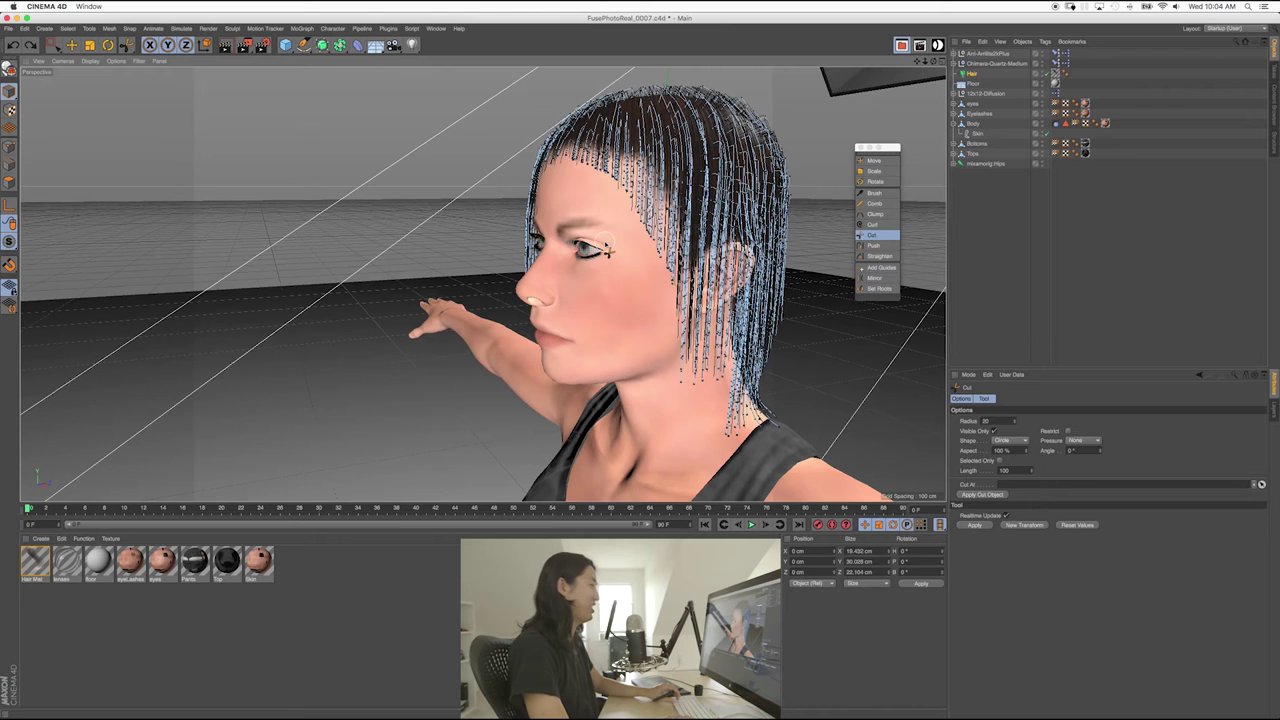
pyautogui.keyDown('alt'); pyautogui.moveTo(593, 228); pyautogui.dragTo(596, 190); pyautogui.keyUp('alt')
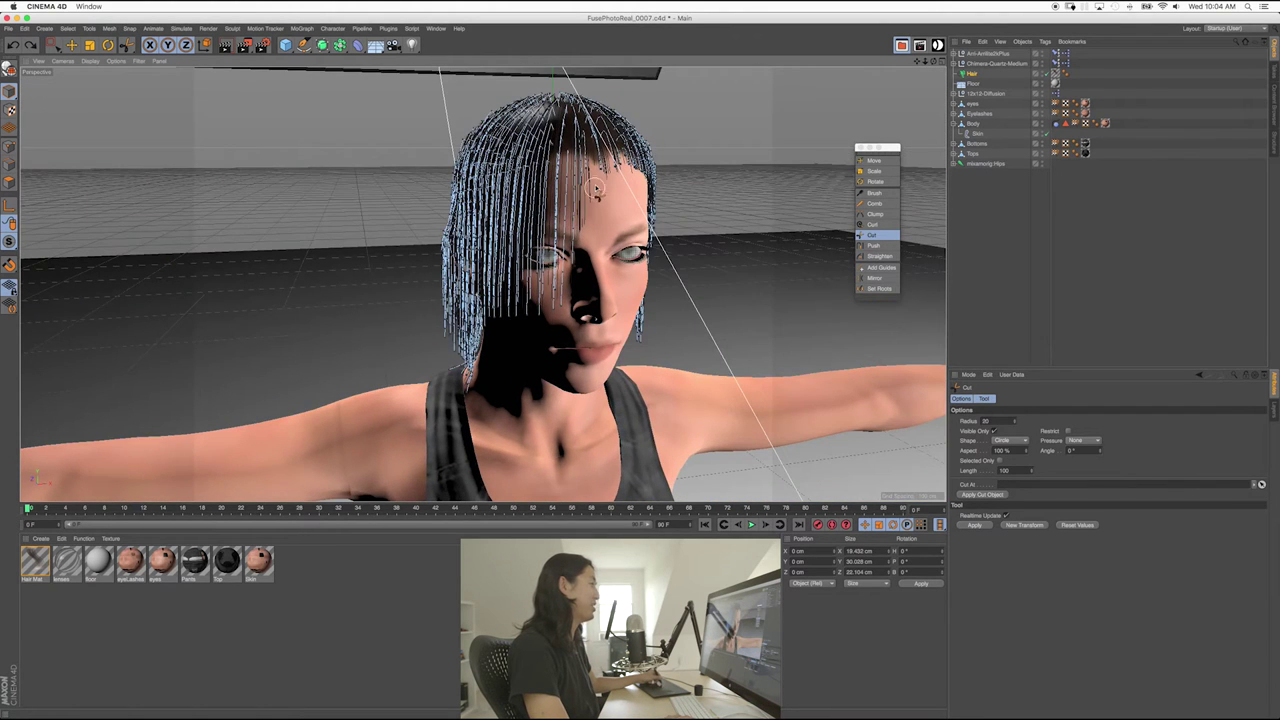
pyautogui.moveTo(533, 254)
pyautogui.keyDown('alt'); pyautogui.mouseDown()
pyautogui.moveTo(610, 219)
pyautogui.moveTo(505, 255)
pyautogui.moveTo(501, 272)
pyautogui.mouseUp(); pyautogui.keyUp('alt')
pyautogui.keyDown('alt'); pyautogui.moveTo(608, 229); pyautogui.dragTo(598, 255); pyautogui.keyUp('alt')
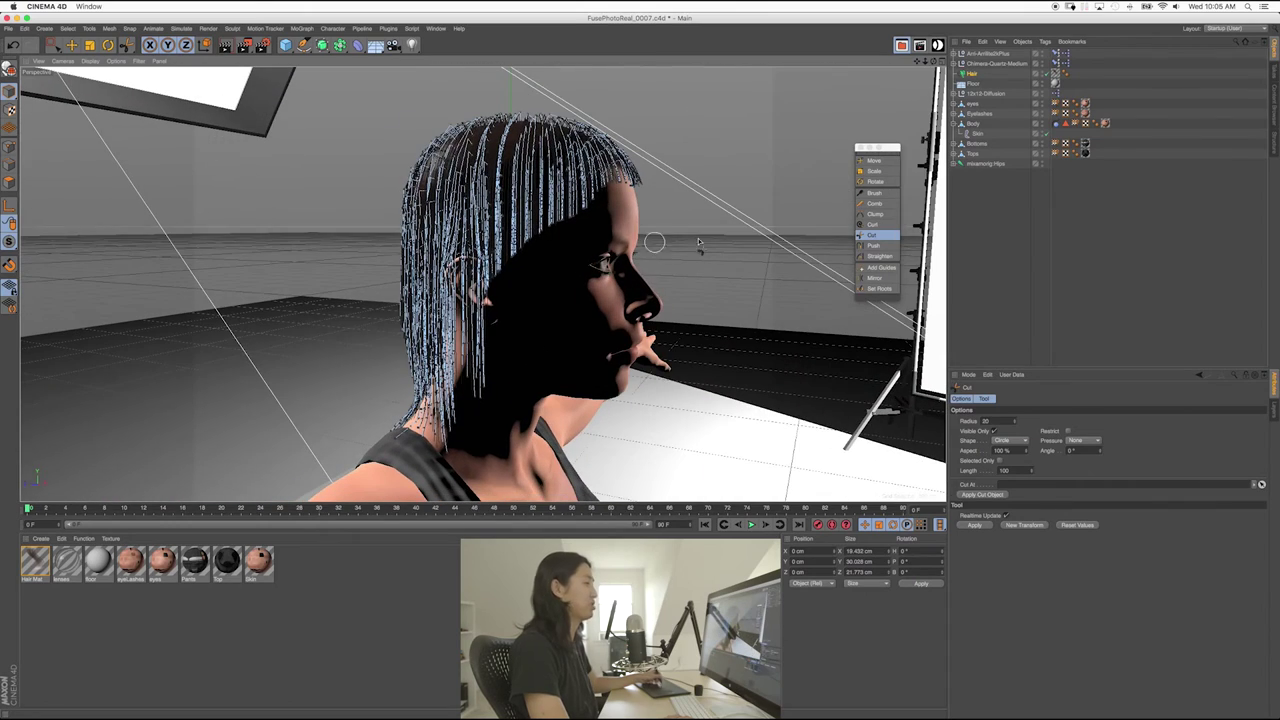
# - Brush the guides on the character's shadowed side back behind the ear with the hair Brush tool at radius 100
pyautogui.click(877, 205)
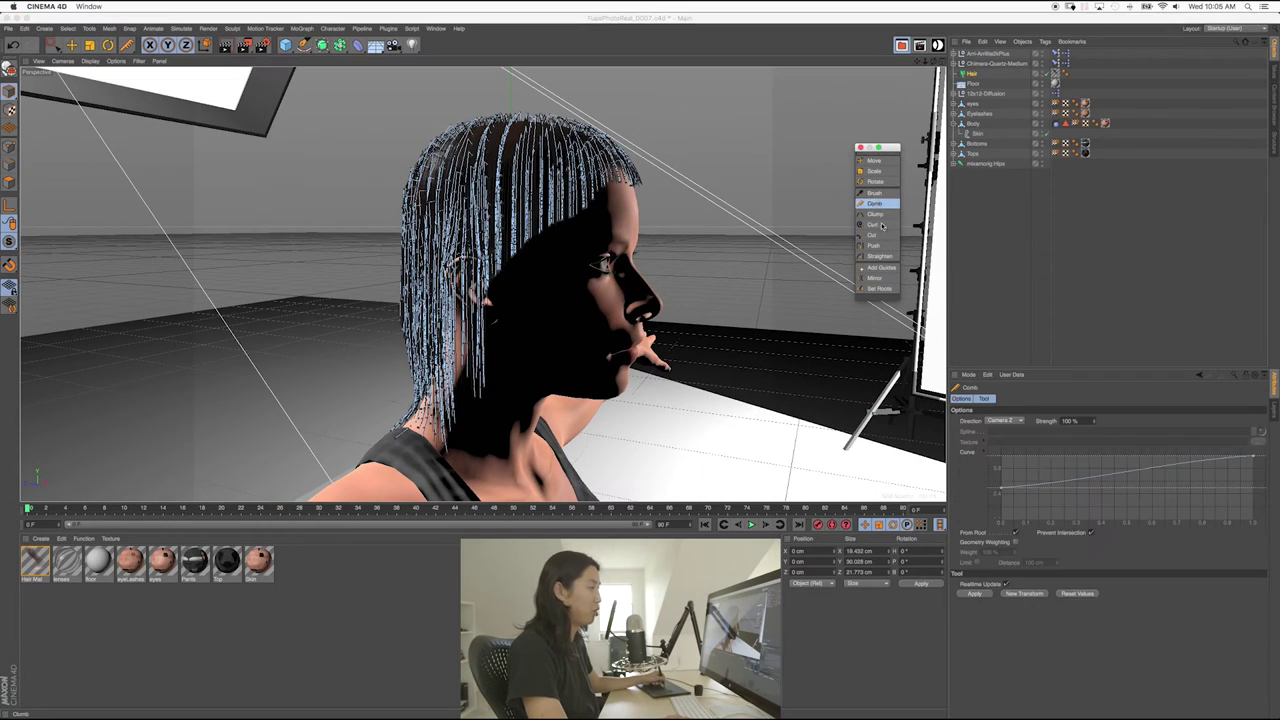
pyautogui.click(875, 194)
pyautogui.moveTo(588, 286)
pyautogui.keyDown('alt'); pyautogui.mouseDown()
pyautogui.moveTo(541, 261)
pyautogui.moveTo(583, 279)
pyautogui.moveTo(545, 277)
pyautogui.moveTo(563, 283)
pyautogui.mouseUp(); pyautogui.keyUp('alt')
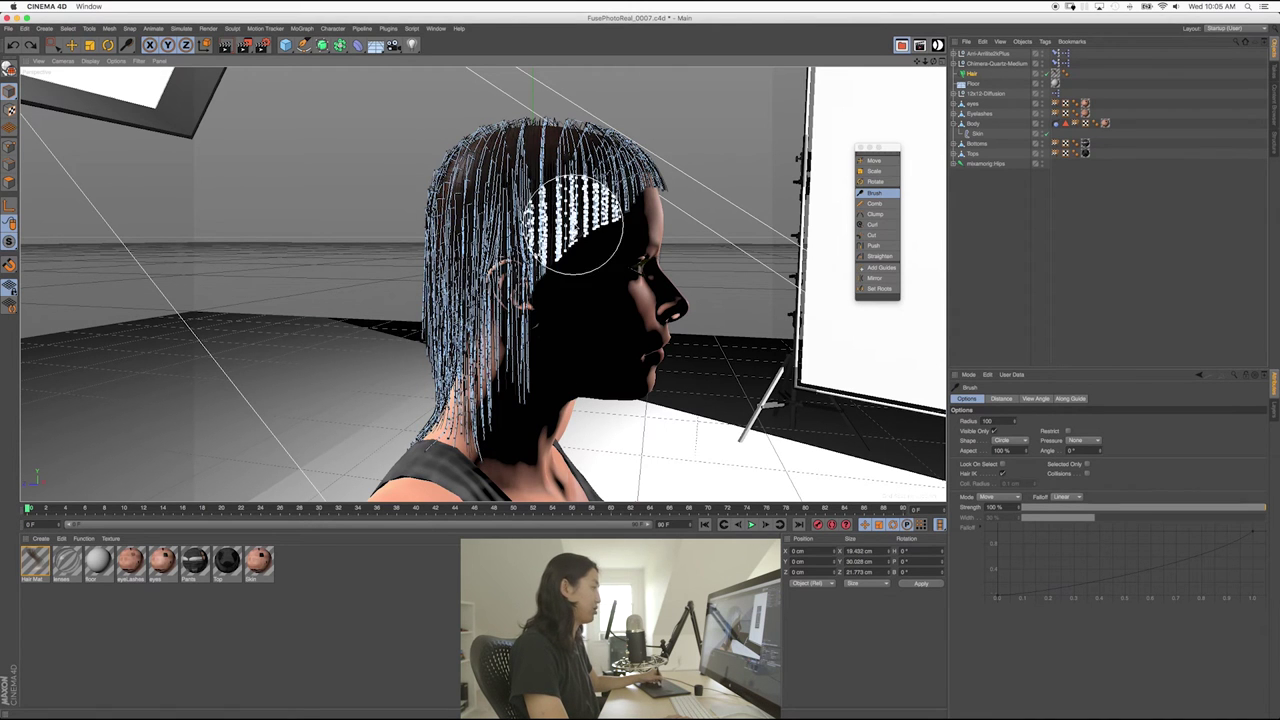
pyautogui.moveTo(551, 229)
pyautogui.mouseDown()
pyautogui.moveTo(549, 260)
pyautogui.moveTo(478, 290)
pyautogui.moveTo(468, 390)
pyautogui.mouseUp()
pyautogui.moveTo(516, 288)
pyautogui.mouseDown()
pyautogui.moveTo(485, 331)
pyautogui.moveTo(473, 397)
pyautogui.moveTo(523, 357)
pyautogui.moveTo(486, 414)
pyautogui.moveTo(509, 337)
pyautogui.moveTo(541, 292)
pyautogui.moveTo(517, 290)
pyautogui.moveTo(511, 322)
pyautogui.mouseUp()
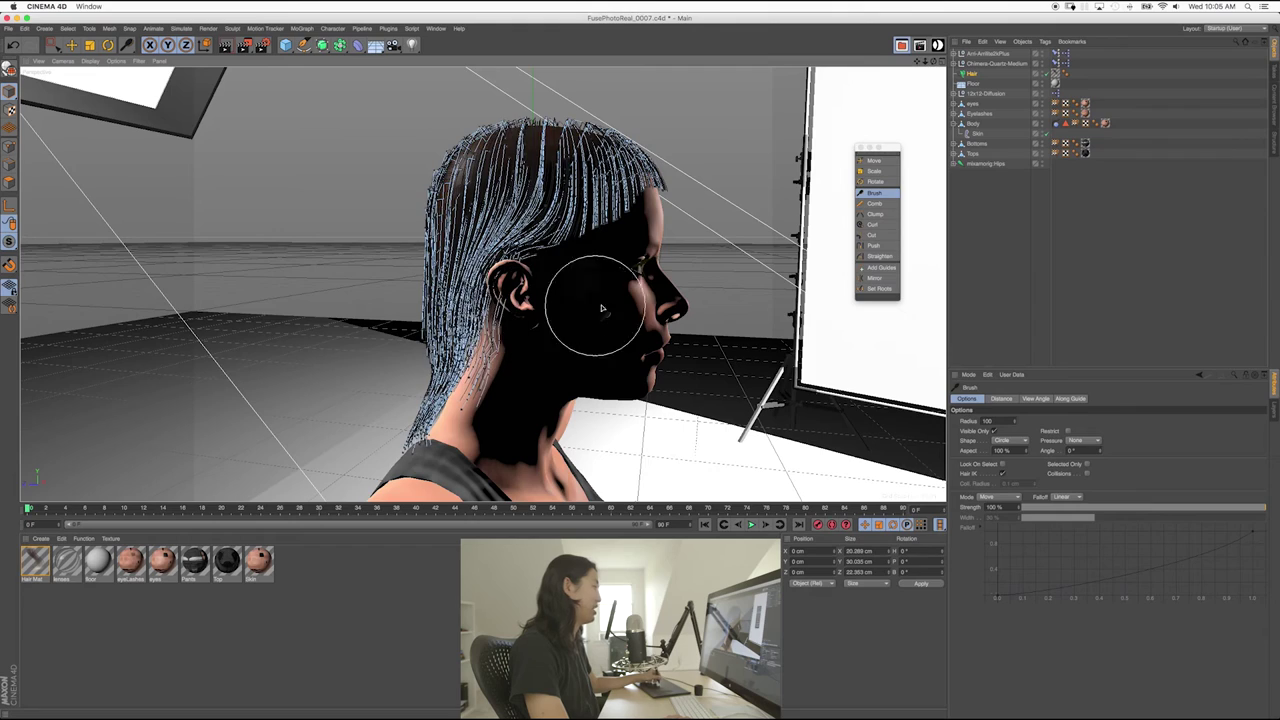
# - Brush the guides around the other side and the back of the head so they fall away from the face
pyautogui.keyDown('alt'); pyautogui.moveTo(649, 311); pyautogui.dragTo(587, 308, button='middle'); pyautogui.keyUp('alt')
pyautogui.moveTo(587, 308)
pyautogui.keyDown('alt'); pyautogui.mouseDown()
pyautogui.moveTo(463, 346)
pyautogui.moveTo(434, 300)
pyautogui.mouseUp(); pyautogui.keyUp('alt')
pyautogui.moveTo(437, 240)
pyautogui.mouseDown()
pyautogui.moveTo(430, 290)
pyautogui.moveTo(463, 356)
pyautogui.mouseUp()
pyautogui.moveTo(622, 268)
pyautogui.keyDown('alt'); pyautogui.mouseDown()
pyautogui.moveTo(506, 280)
pyautogui.moveTo(512, 255)
pyautogui.moveTo(540, 250)
pyautogui.moveTo(628, 330)
pyautogui.moveTo(600, 330)
pyautogui.moveTo(575, 275)
pyautogui.moveTo(495, 316)
pyautogui.moveTo(566, 305)
pyautogui.moveTo(595, 278)
pyautogui.moveTo(650, 370)
pyautogui.mouseUp(); pyautogui.keyUp('alt')
pyautogui.keyDown('alt'); pyautogui.moveTo(508, 322); pyautogui.dragTo(434, 332); pyautogui.keyUp('alt')
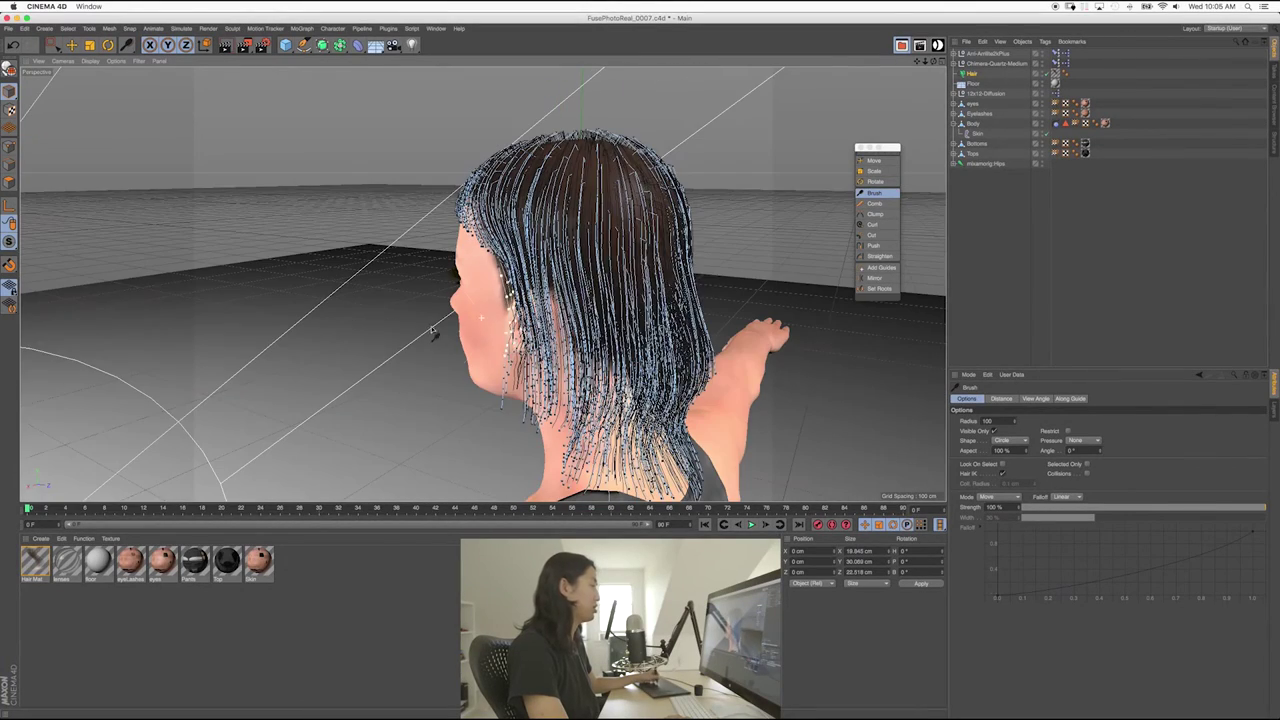
pyautogui.moveTo(651, 272); pyautogui.dragTo(656, 392)
pyautogui.keyDown('alt'); pyautogui.moveTo(660, 415); pyautogui.dragTo(611, 298, button='middle'); pyautogui.keyUp('alt')
pyautogui.moveTo(611, 298)
pyautogui.keyDown('alt'); pyautogui.mouseDown()
pyautogui.moveTo(590, 295)
pyautogui.moveTo(600, 280)
pyautogui.moveTo(562, 322)
pyautogui.moveTo(484, 285)
pyautogui.moveTo(643, 257)
pyautogui.mouseUp(); pyautogui.keyUp('alt')
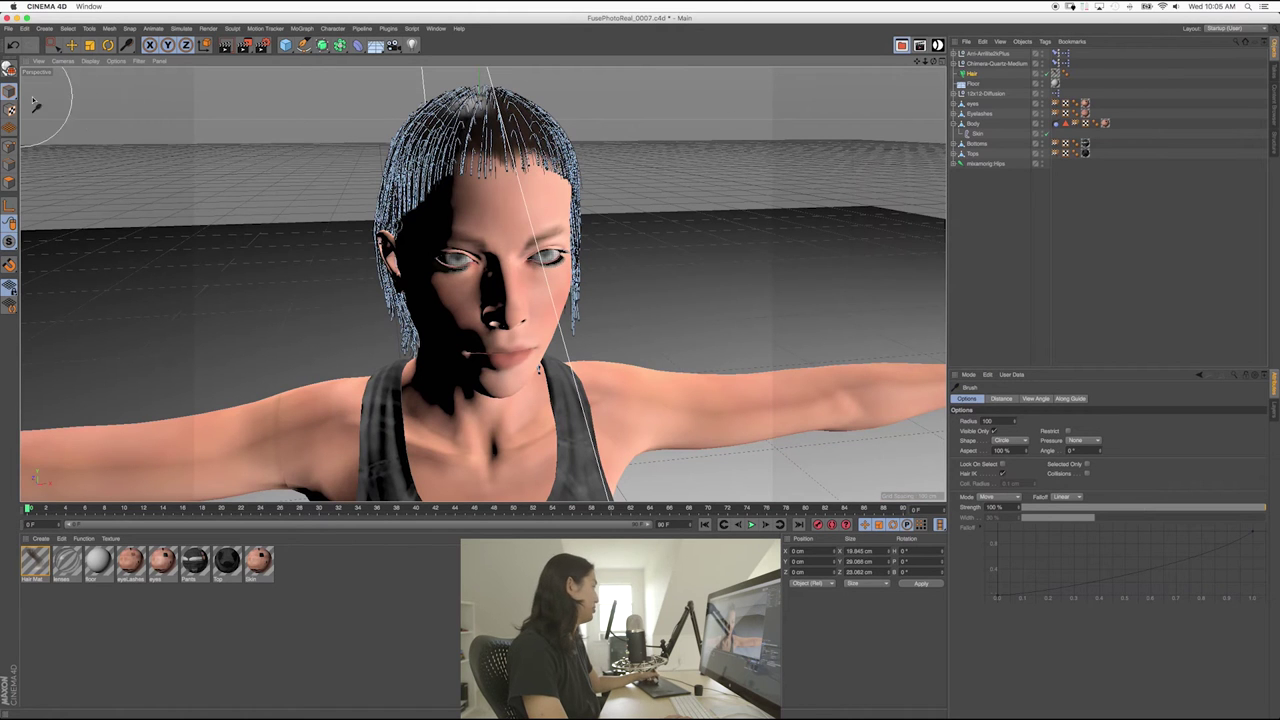
# - Leave the hair brush, deselect the hair and save the scene incrementally as FusePhotoReal_0008.c4d
pyautogui.press('space')
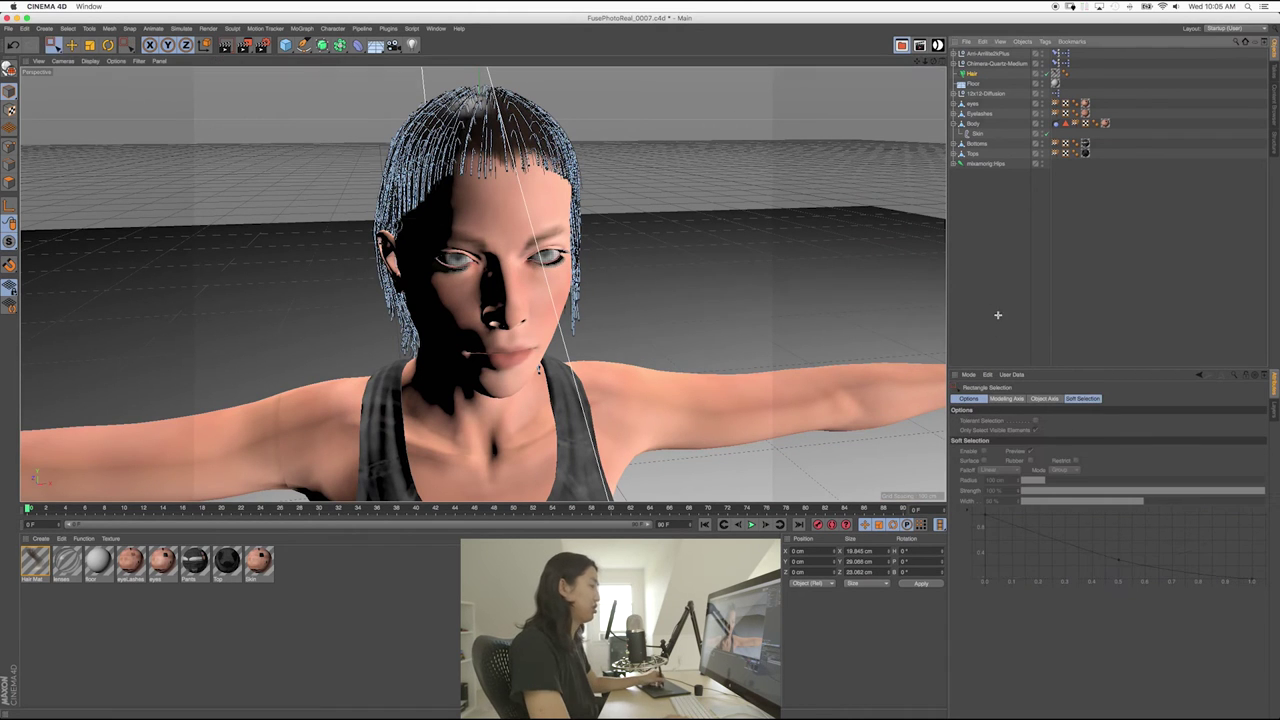
pyautogui.click(1005, 323)
pyautogui.moveTo(657, 337)
pyautogui.keyDown('alt'); pyautogui.mouseDown()
pyautogui.moveTo(538, 293)
pyautogui.moveTo(505, 296)
pyautogui.moveTo(492, 279)
pyautogui.mouseUp(); pyautogui.keyUp('alt')
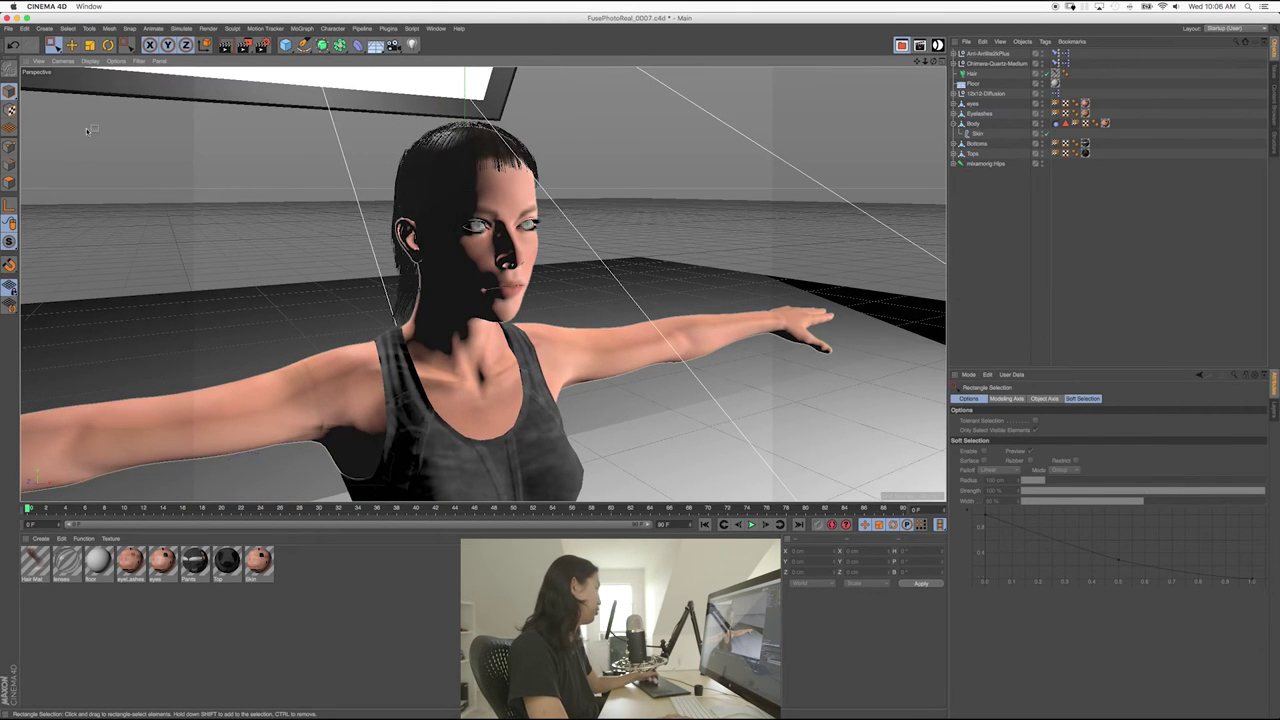
pyautogui.click(9, 28)
pyautogui.click(49, 138)
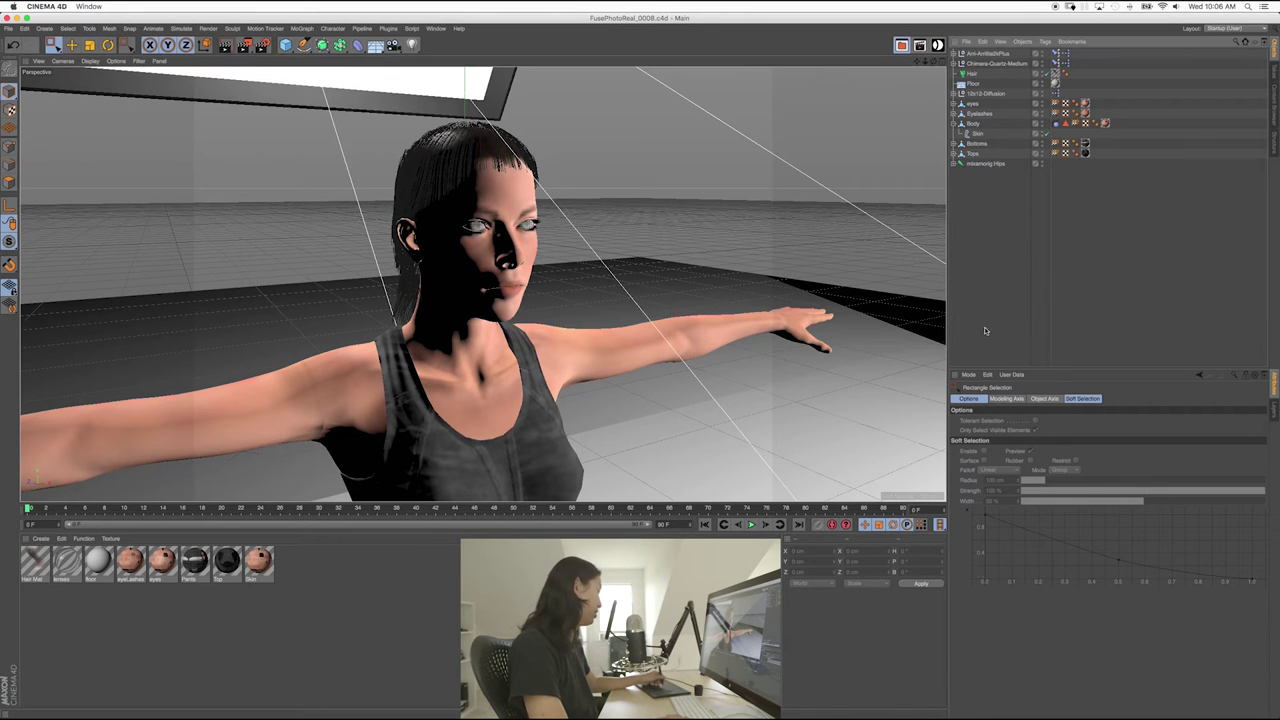
# - Open the Hair Mat material for editing and place its editor beside the character's head
pyautogui.keyDown('alt'); pyautogui.moveTo(502, 313); pyautogui.dragTo(541, 290, button='middle'); pyautogui.keyUp('alt')
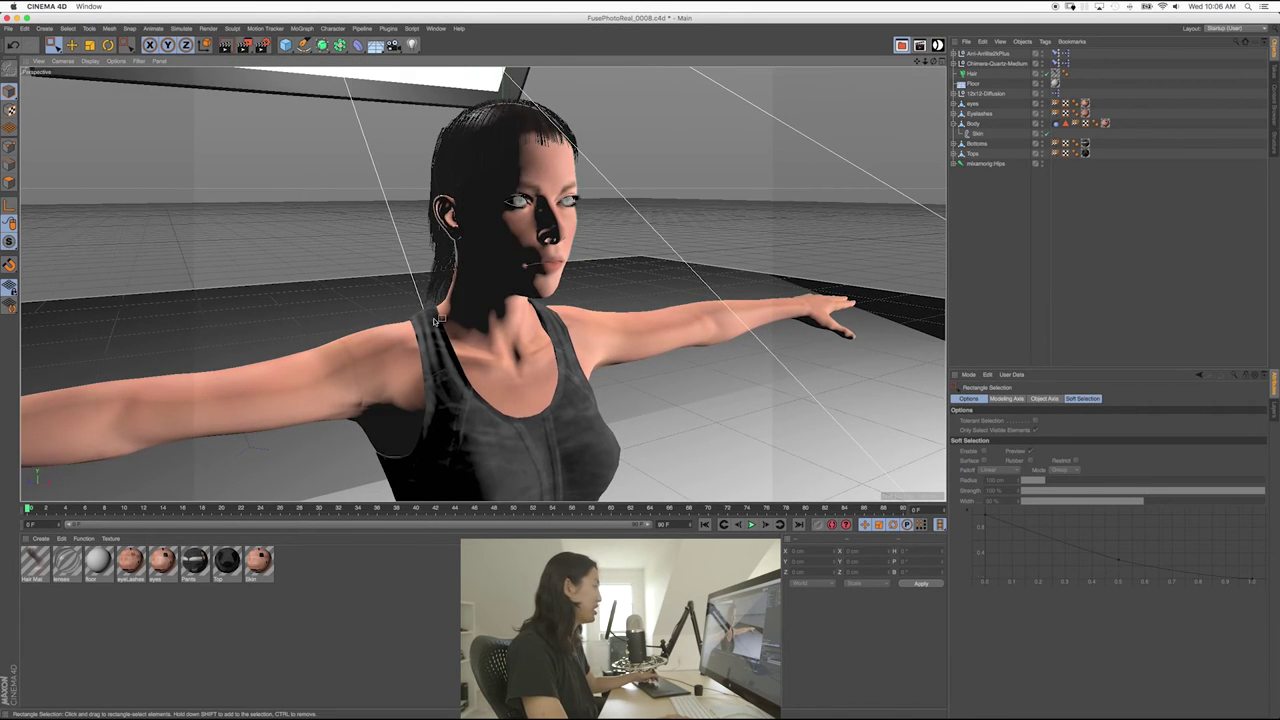
pyautogui.click(34, 570)
pyautogui.doubleClick(38, 562)
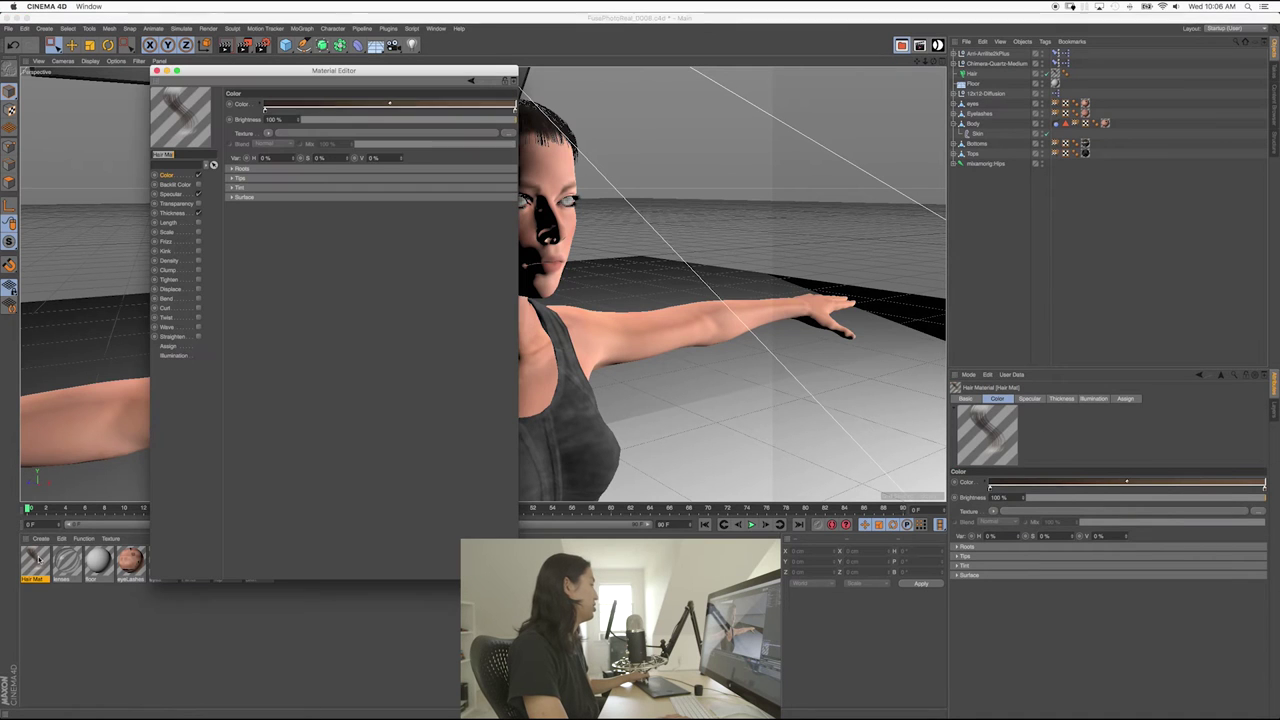
pyautogui.moveTo(348, 72); pyautogui.dragTo(900, 91)
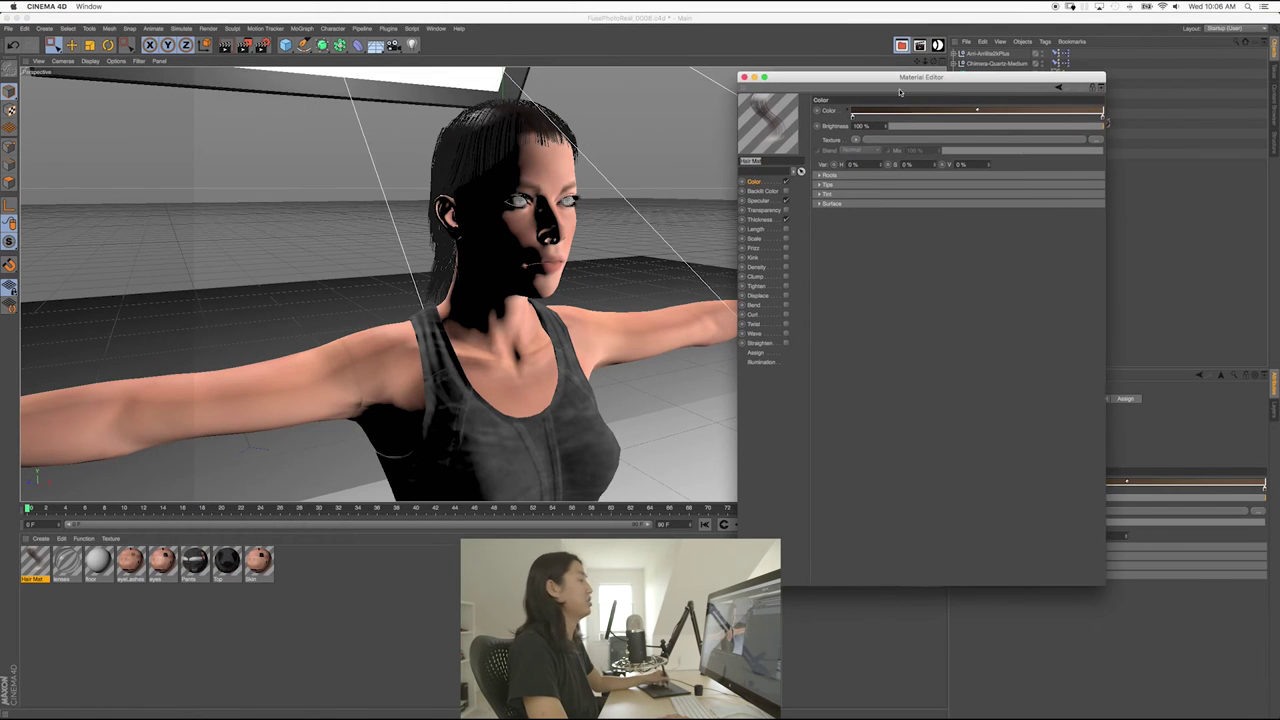
pyautogui.keyDown('alt'); pyautogui.moveTo(470, 200); pyautogui.dragTo(490, 224); pyautogui.keyUp('alt')
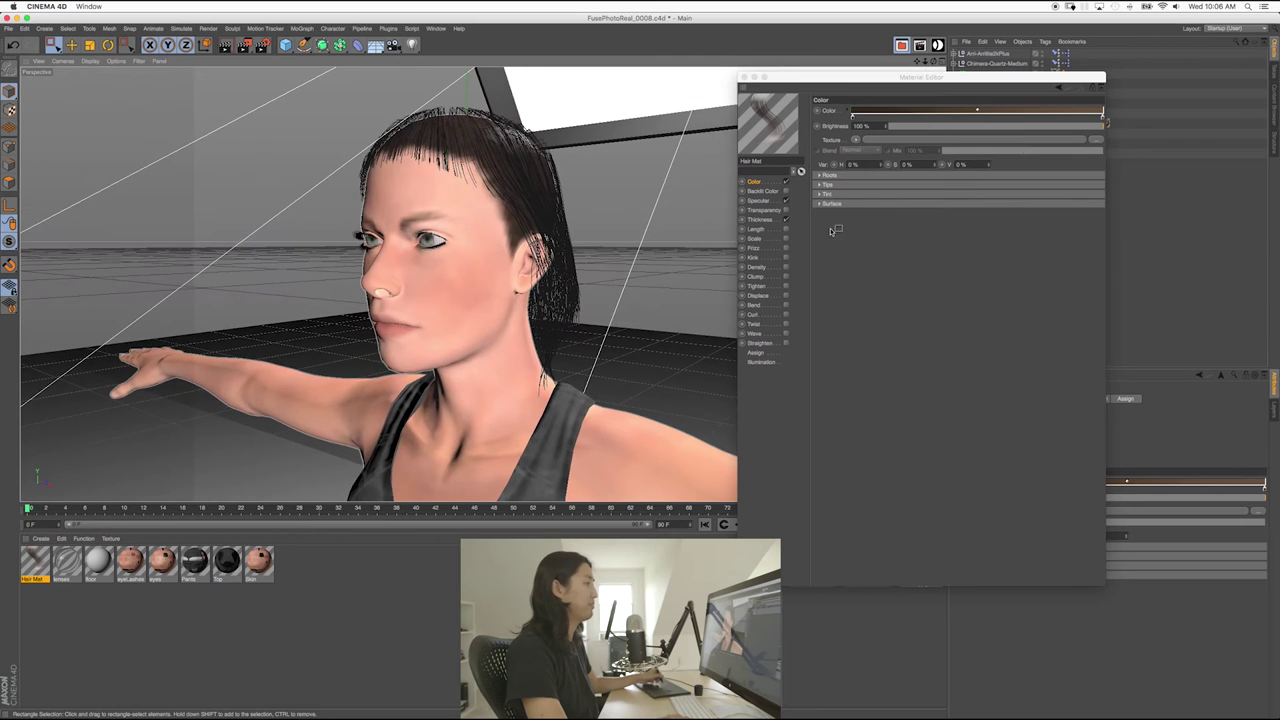
# - Toggle the hair material's Thickness channel to compare the preview, then return to its Color channel
pyautogui.click(753, 183)
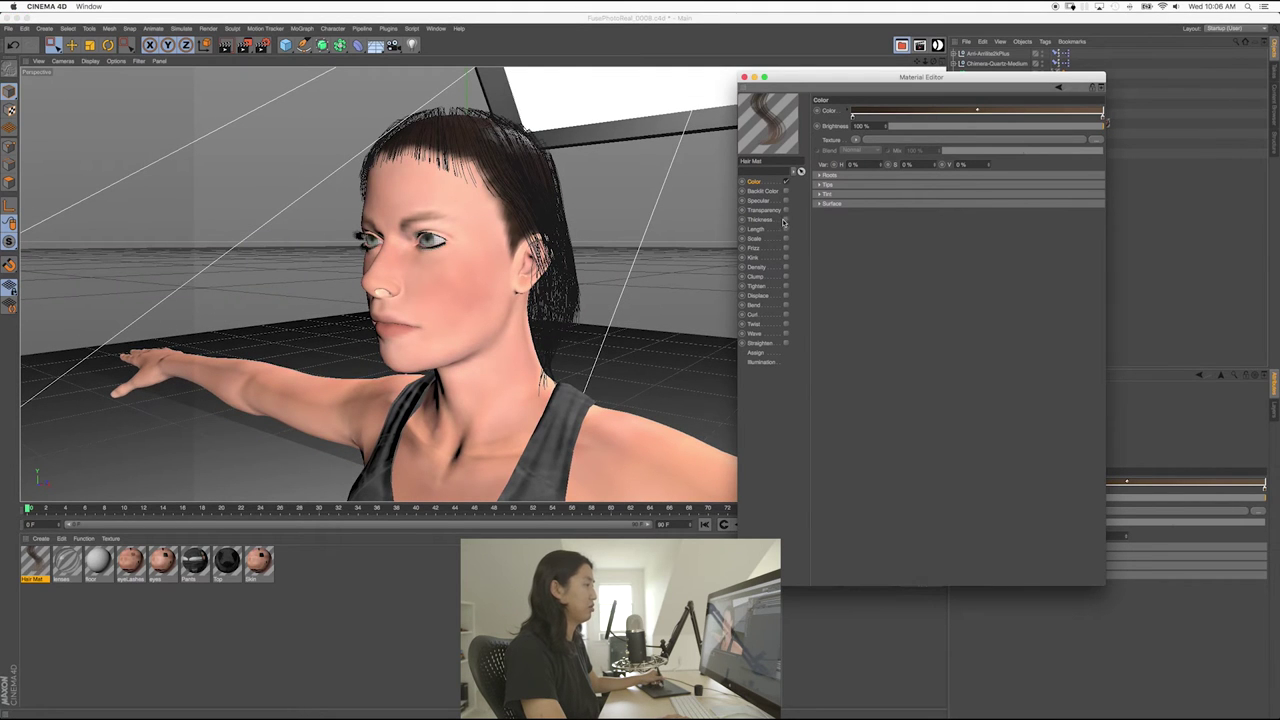
pyautogui.click(785, 220)
pyautogui.click(756, 184)
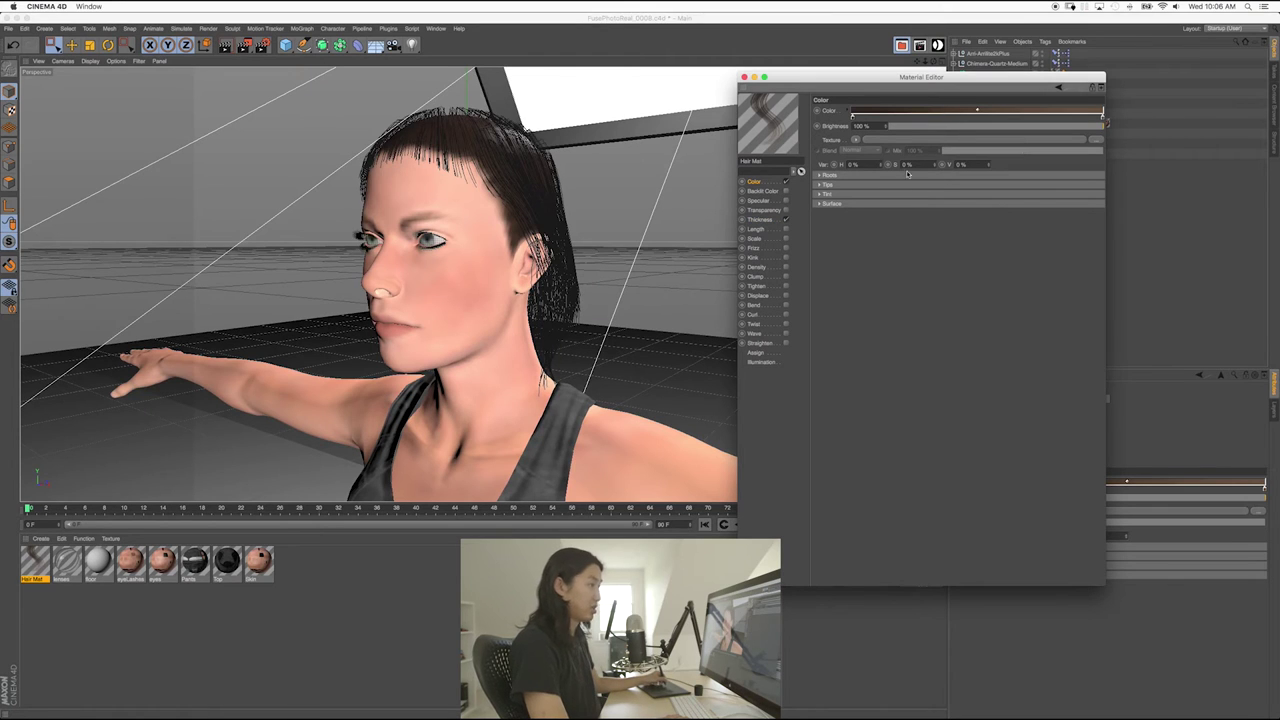
# - Brighten the root end of the hair color gradient to a golden brown
pyautogui.doubleClick(852, 117)
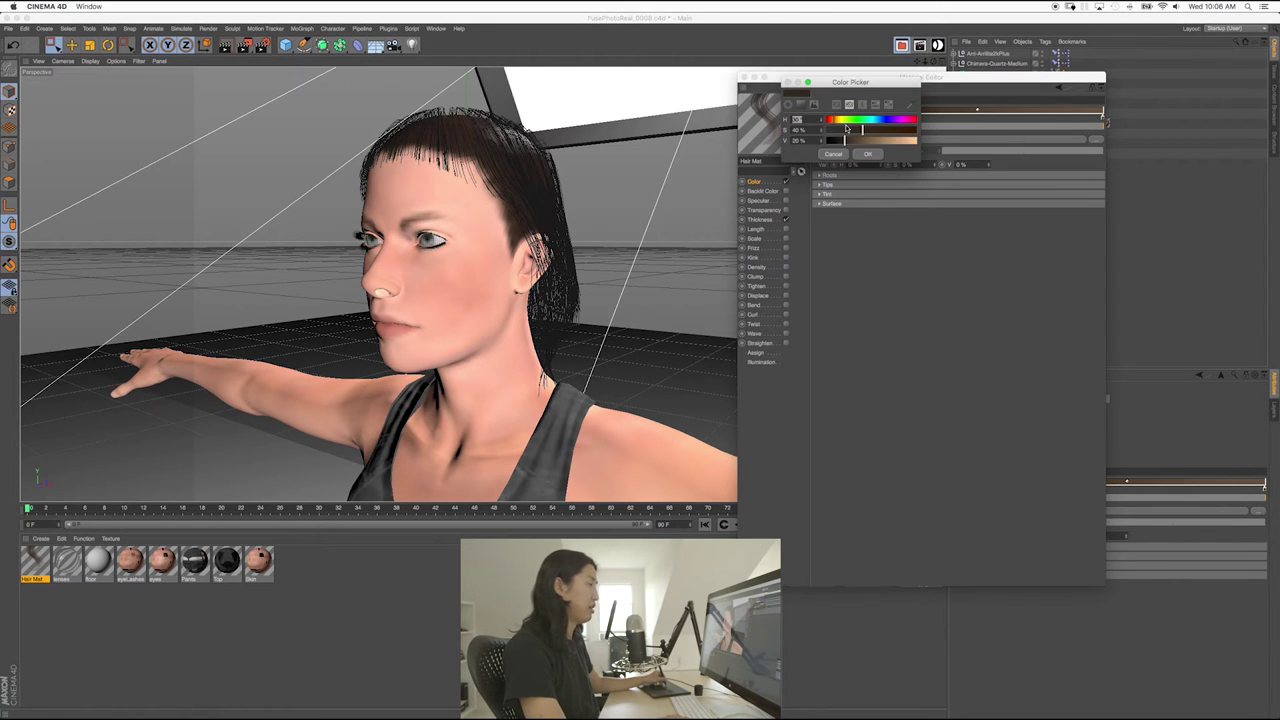
pyautogui.click(881, 141)
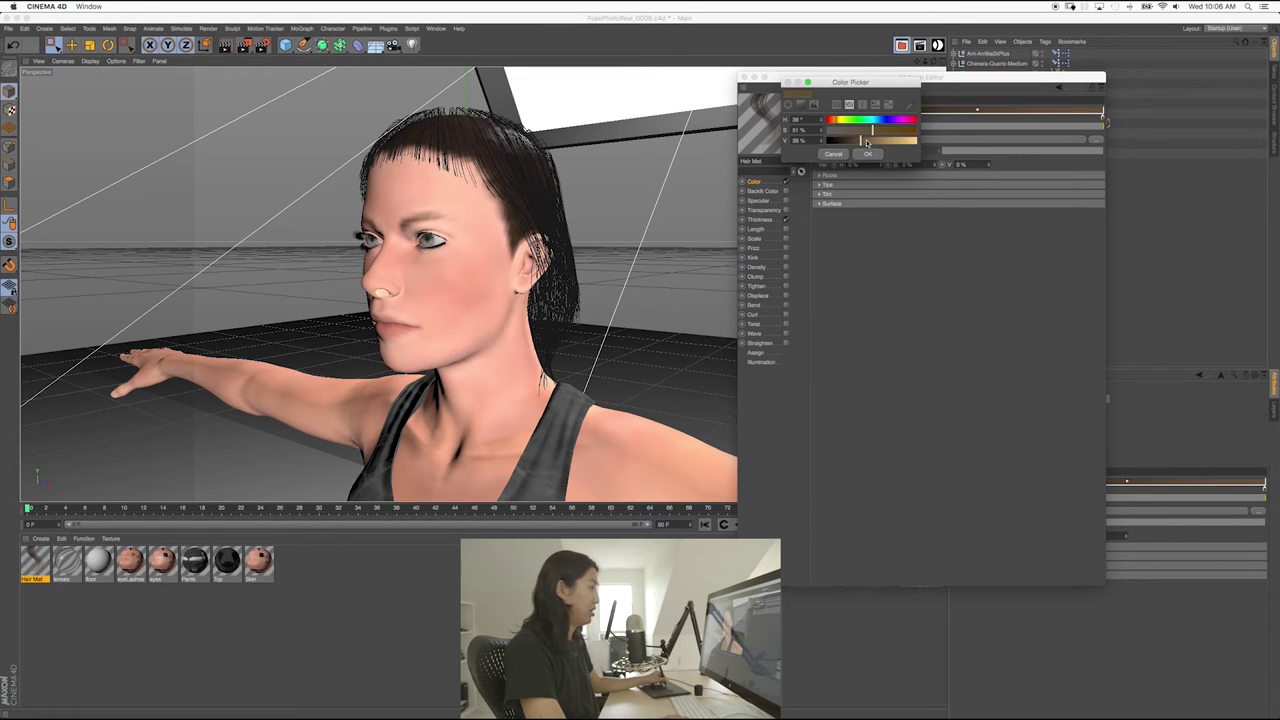
pyautogui.click(866, 155)
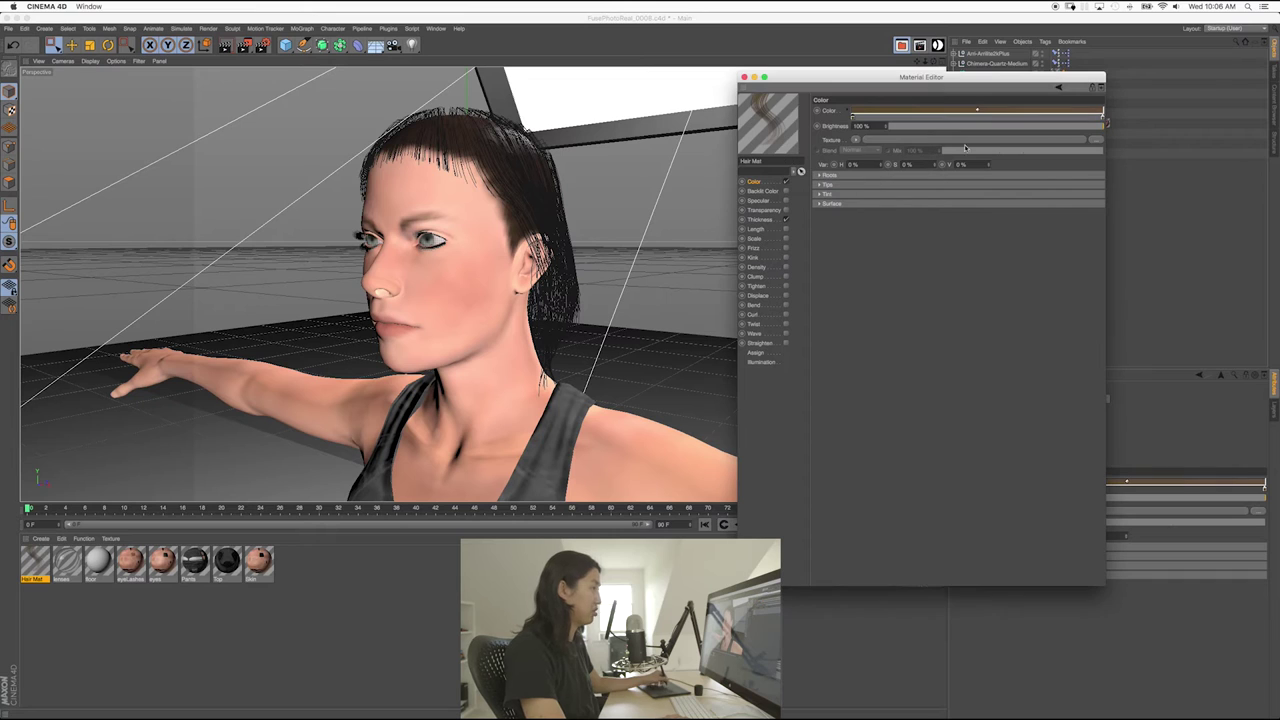
pyautogui.doubleClick(852, 118)
pyautogui.moveTo(855, 142); pyautogui.dragTo(871, 142)
pyautogui.click(873, 156)
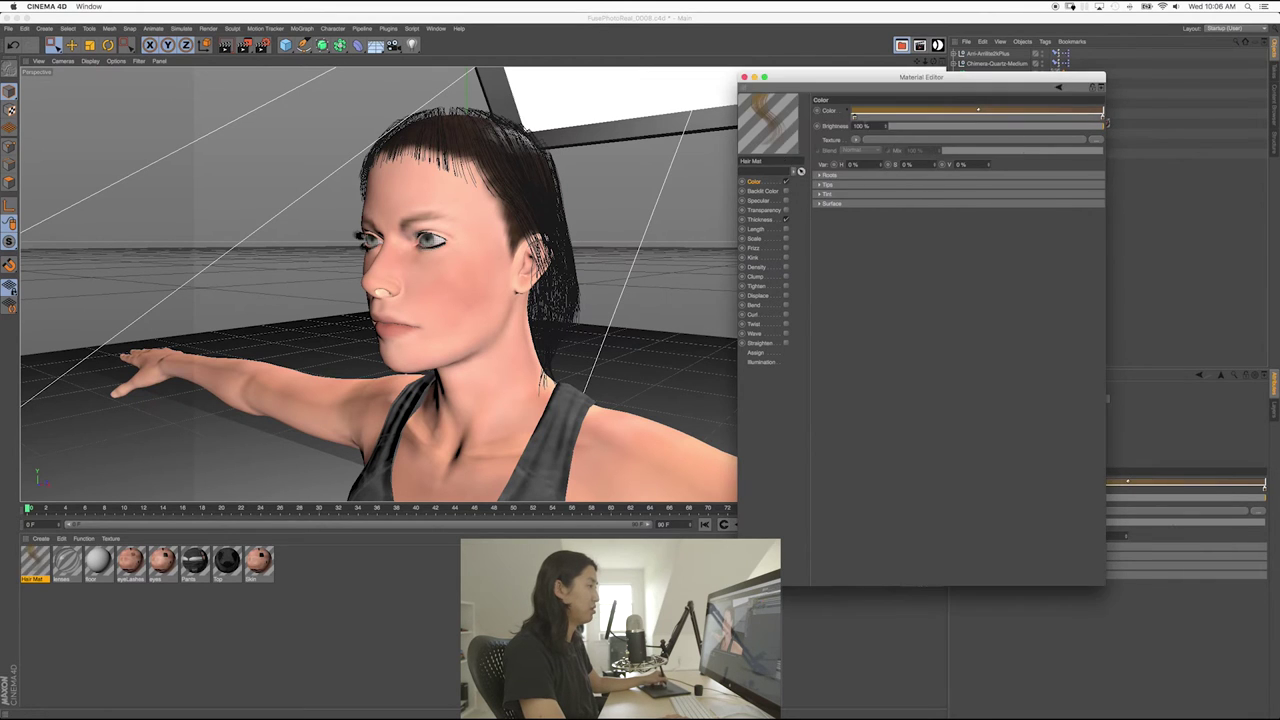
# - Set the tip end of the hair color gradient to a bright yellow with 64% saturation and 100% value
pyautogui.doubleClick(1104, 120)
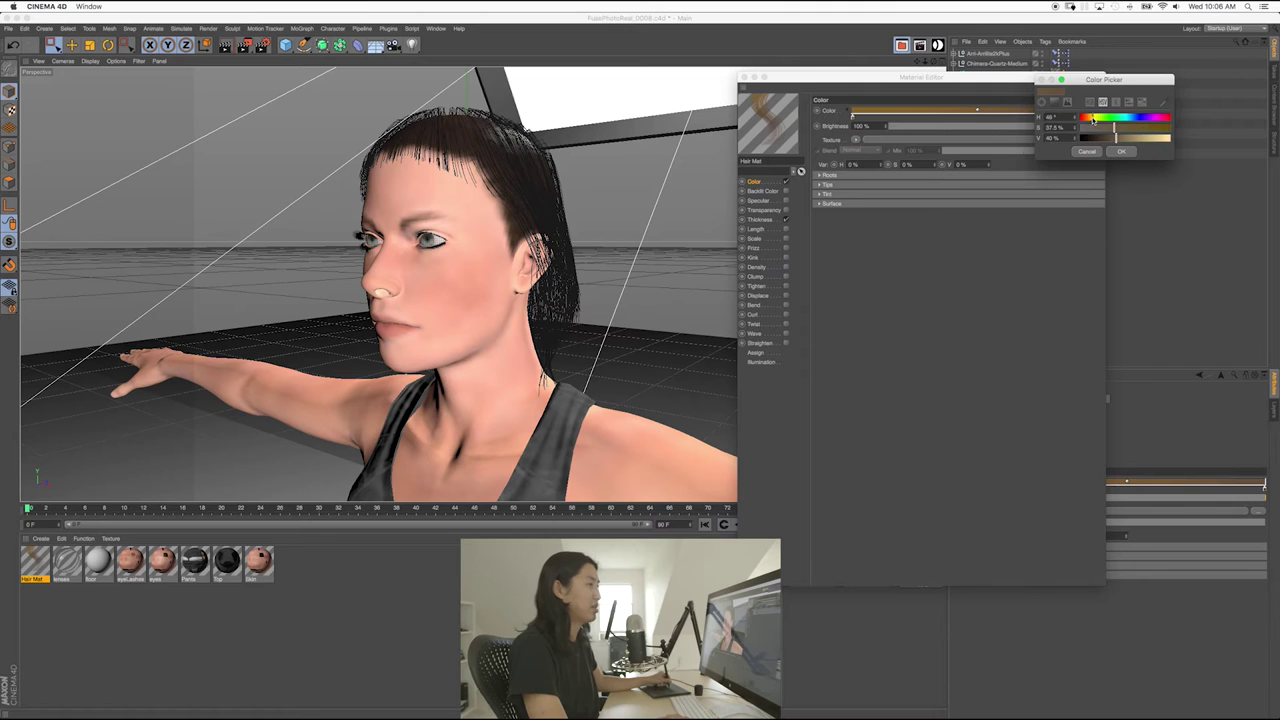
pyautogui.moveTo(1119, 127); pyautogui.dragTo(1121, 128)
pyautogui.moveTo(1124, 138); pyautogui.dragTo(1172, 138)
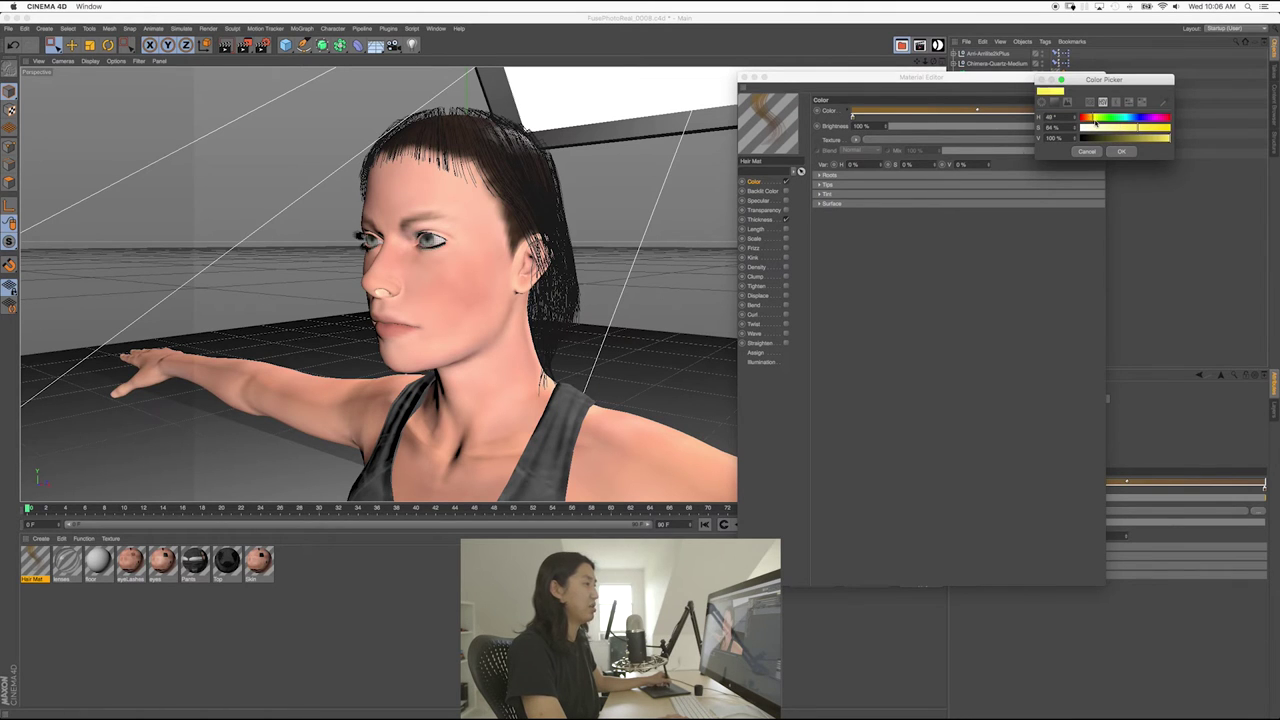
pyautogui.click(1121, 151)
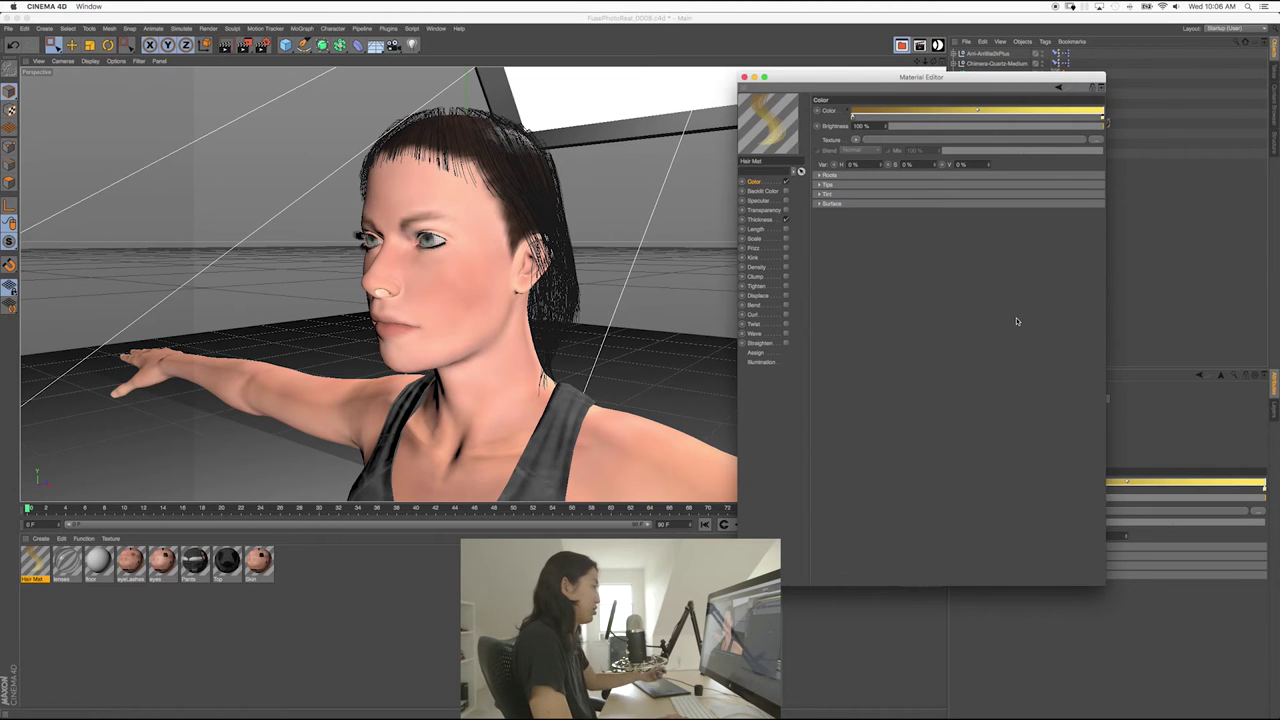
# - Set the root end of the hair color gradient to a darker golden yellow with 77% saturation and 67% value
pyautogui.doubleClick(853, 117)
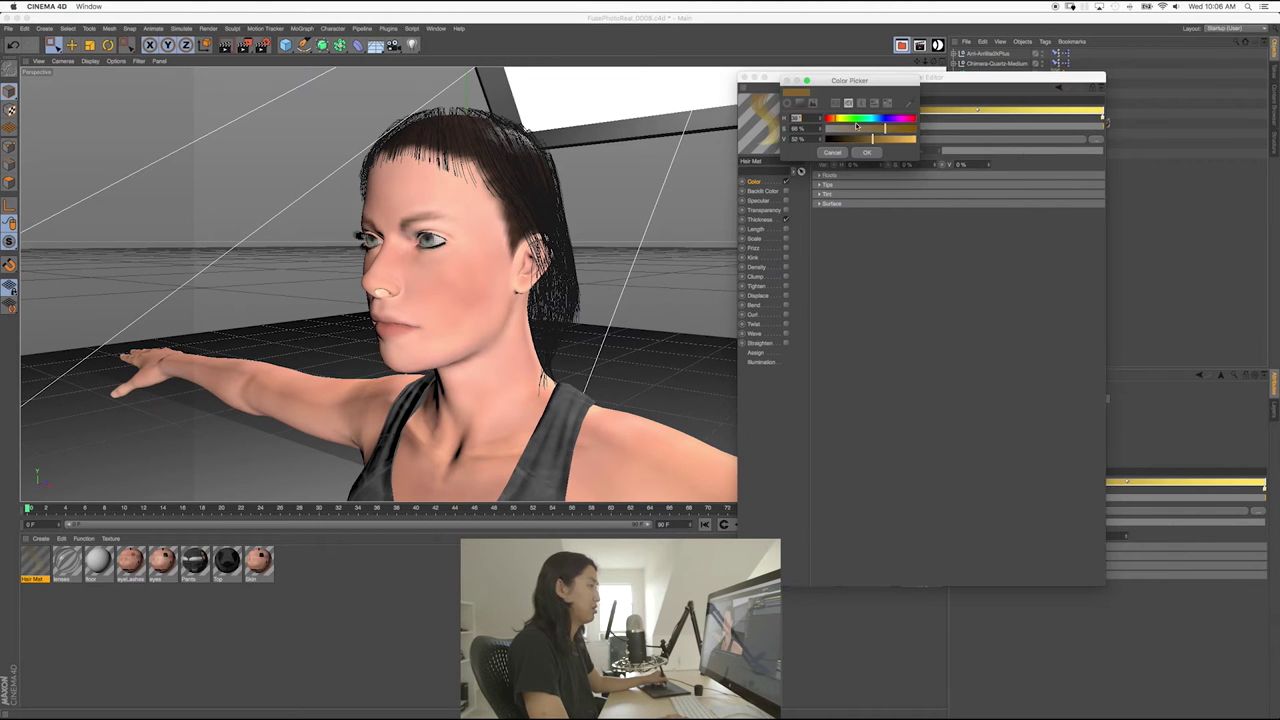
pyautogui.click(840, 121)
pyautogui.moveTo(879, 141); pyautogui.dragTo(888, 132)
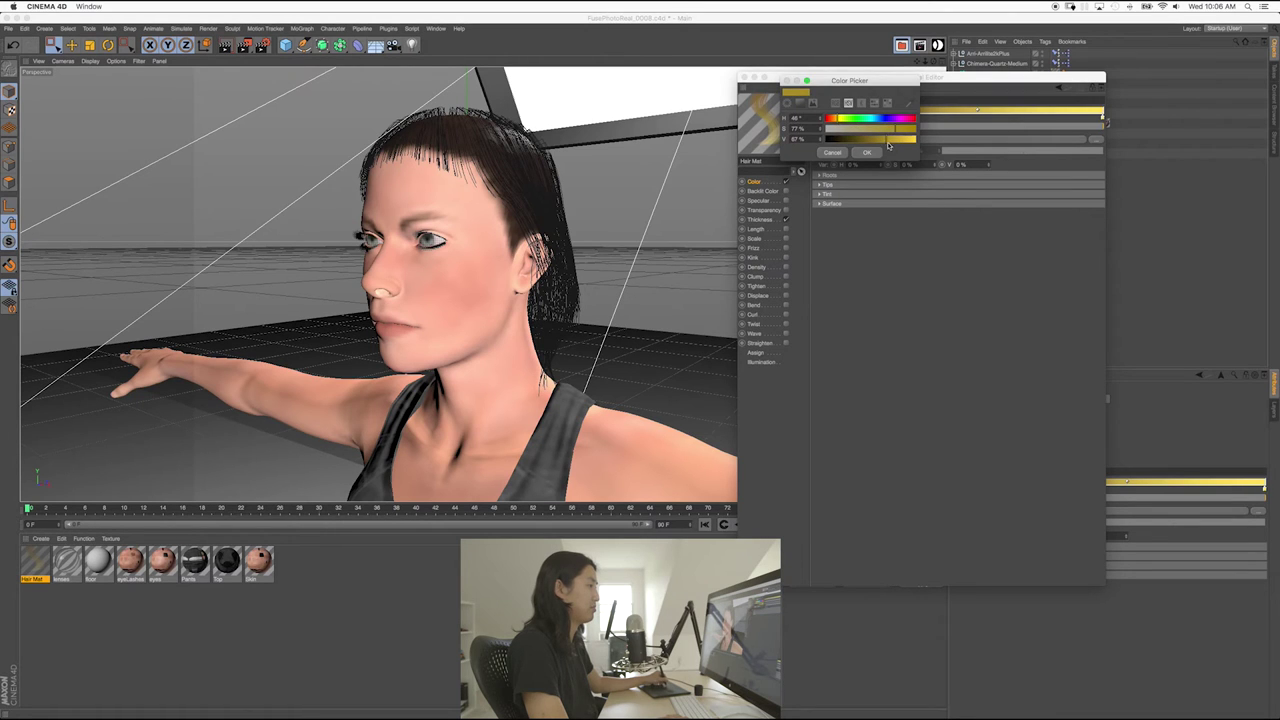
pyautogui.click(872, 153)
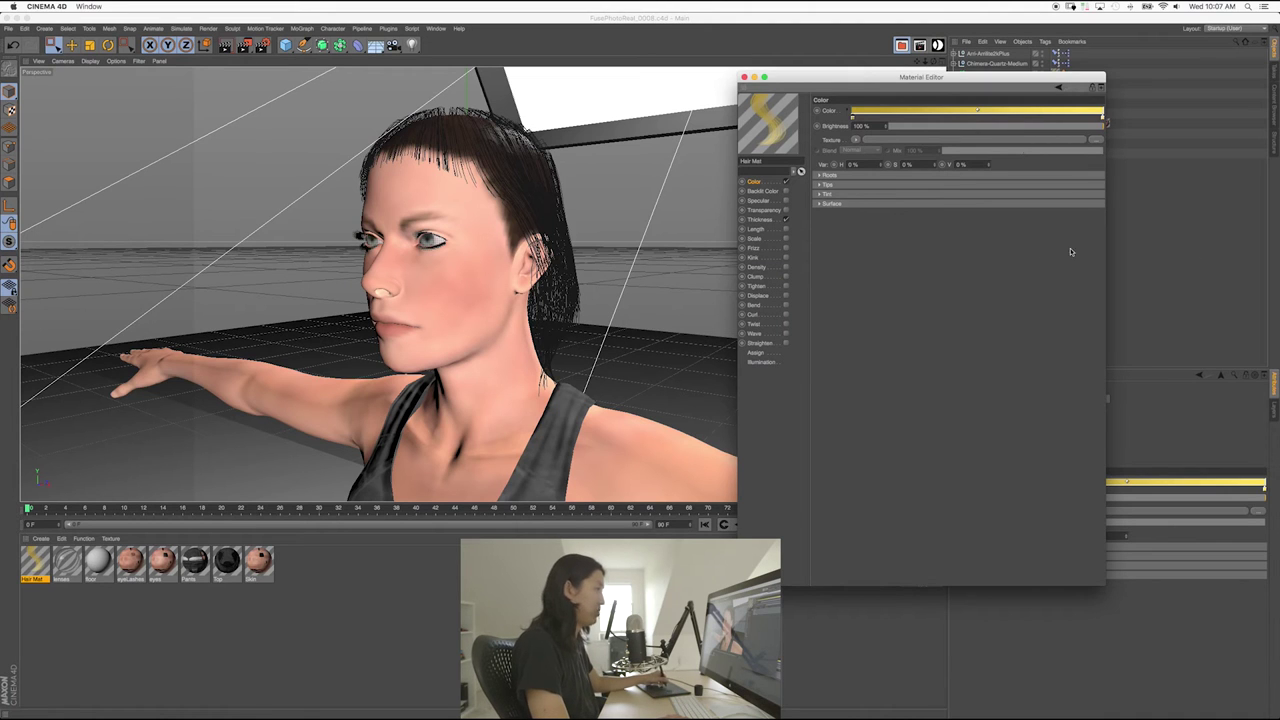
# - Look up the hair material's specular Strength and Sharpness settings in the Help documentation
pyautogui.click(760, 201)
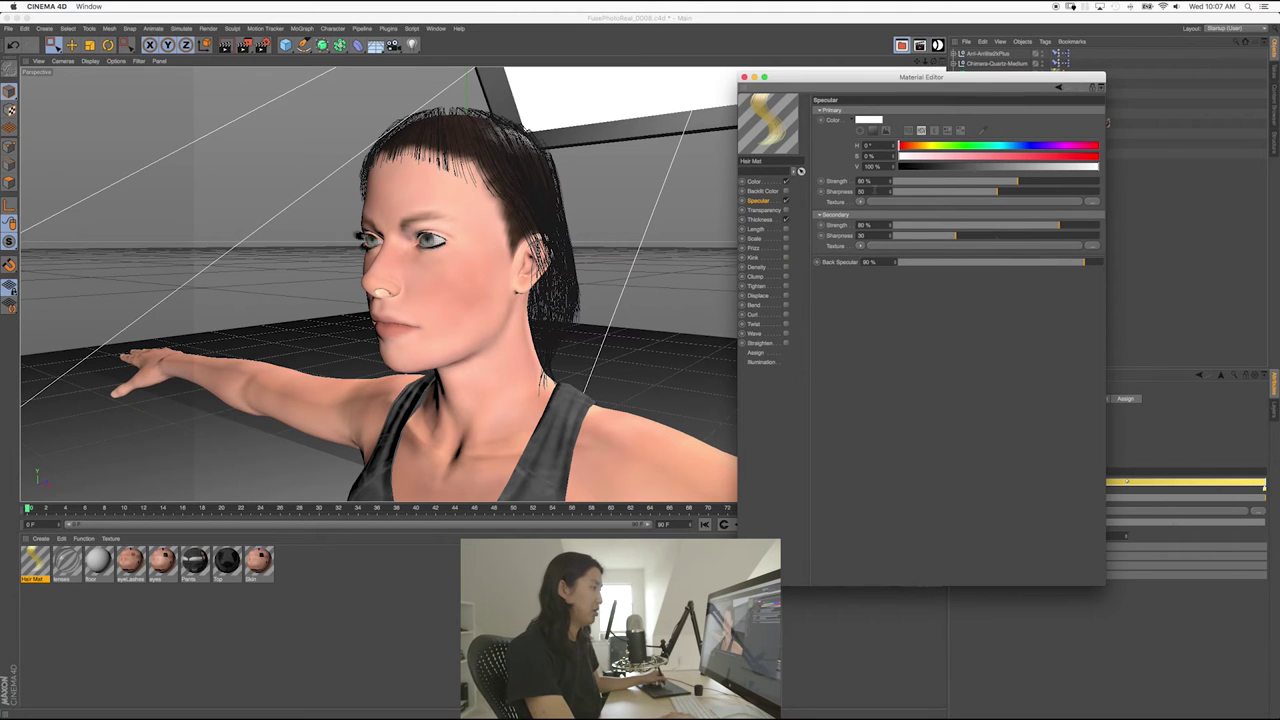
pyautogui.rightClick(843, 183)
pyautogui.click(861, 367)
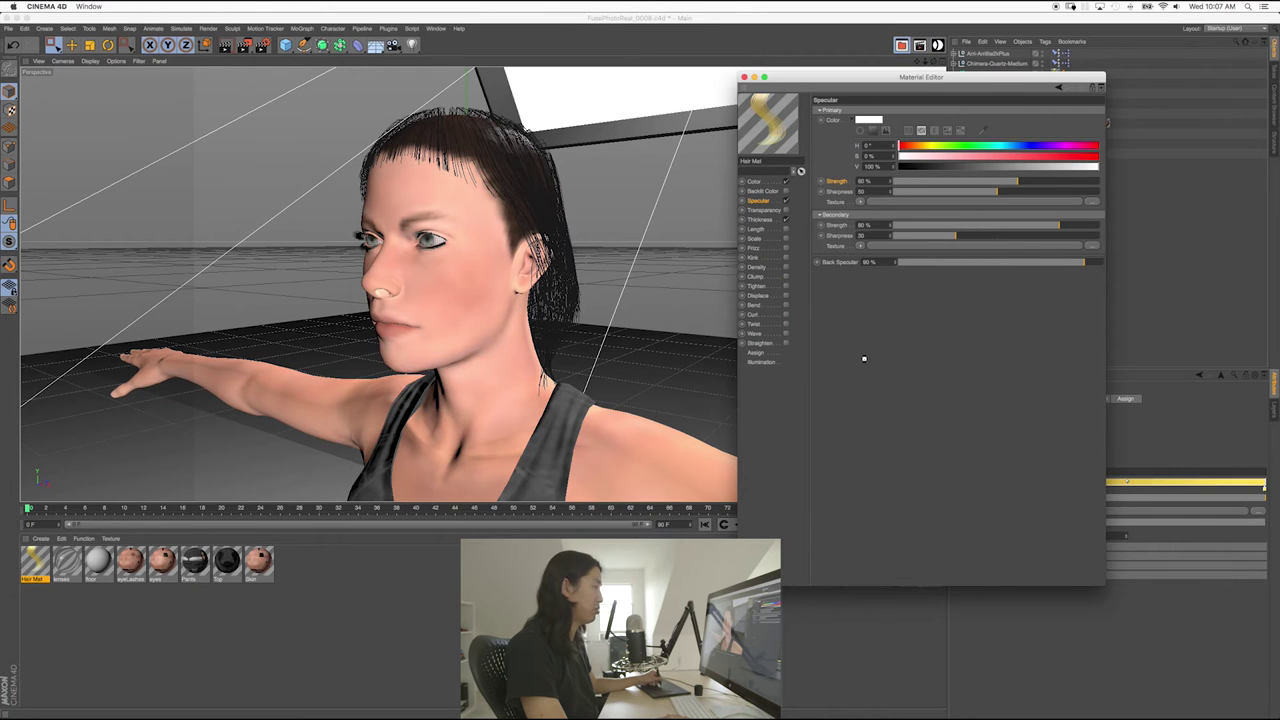
pyautogui.moveTo(671, 192); pyautogui.dragTo(427, 126)
pyautogui.scroll(-1, 433, 268)
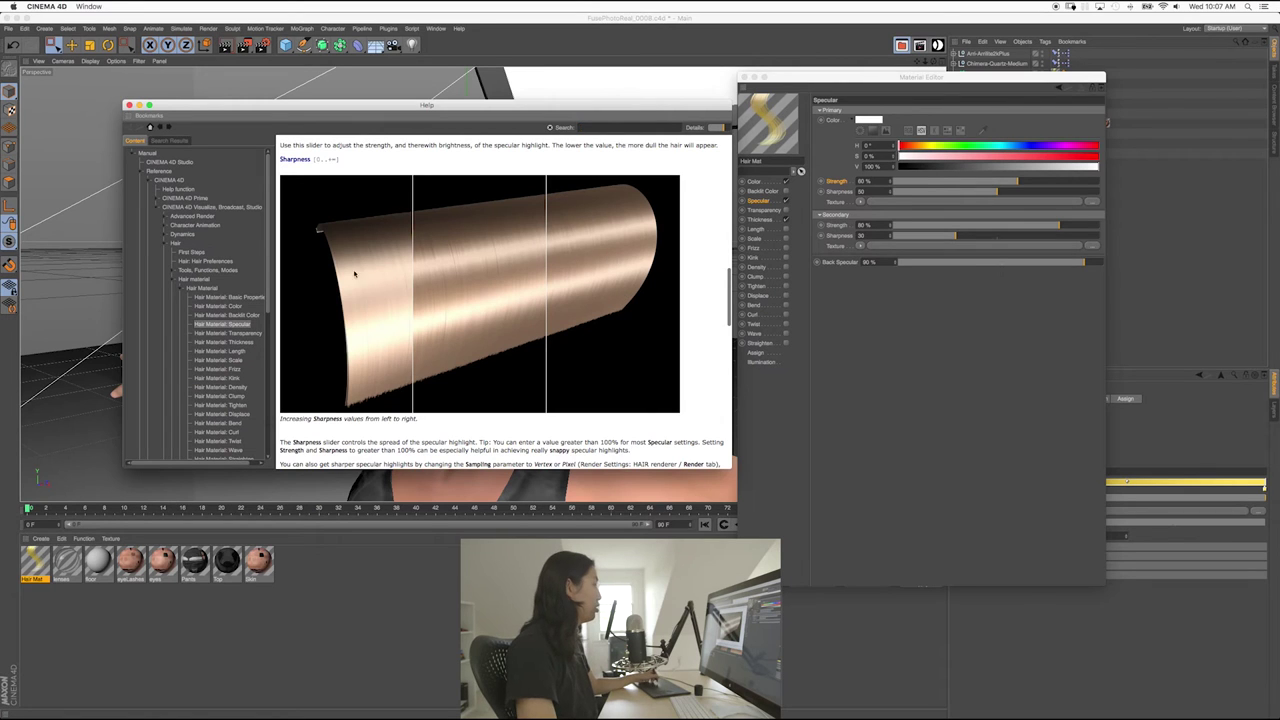
pyautogui.click(129, 106)
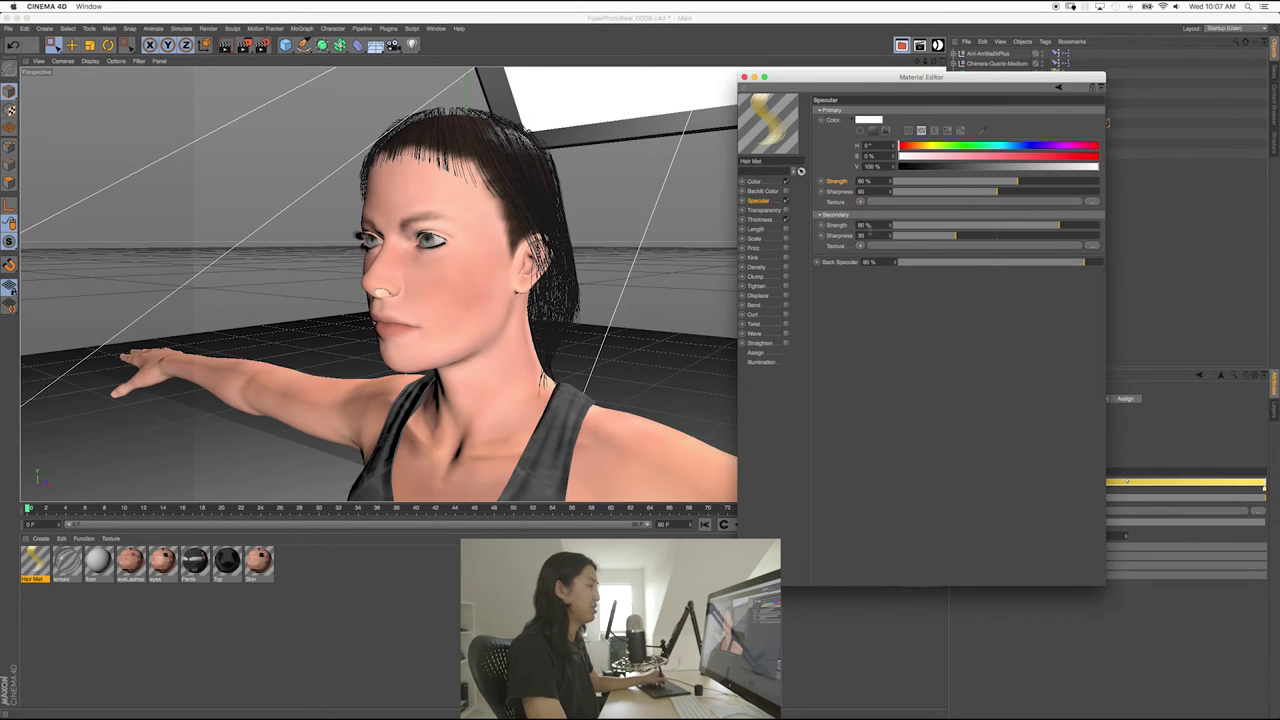
# - Set the hair material's secondary specular strength to 0% and sharpness to 0, with the primary sharpness at 90
pyautogui.doubleClick(868, 227)
pyautogui.write('0')
pyautogui.press('Tab')
pyautogui.write('0')
pyautogui.press('Return')
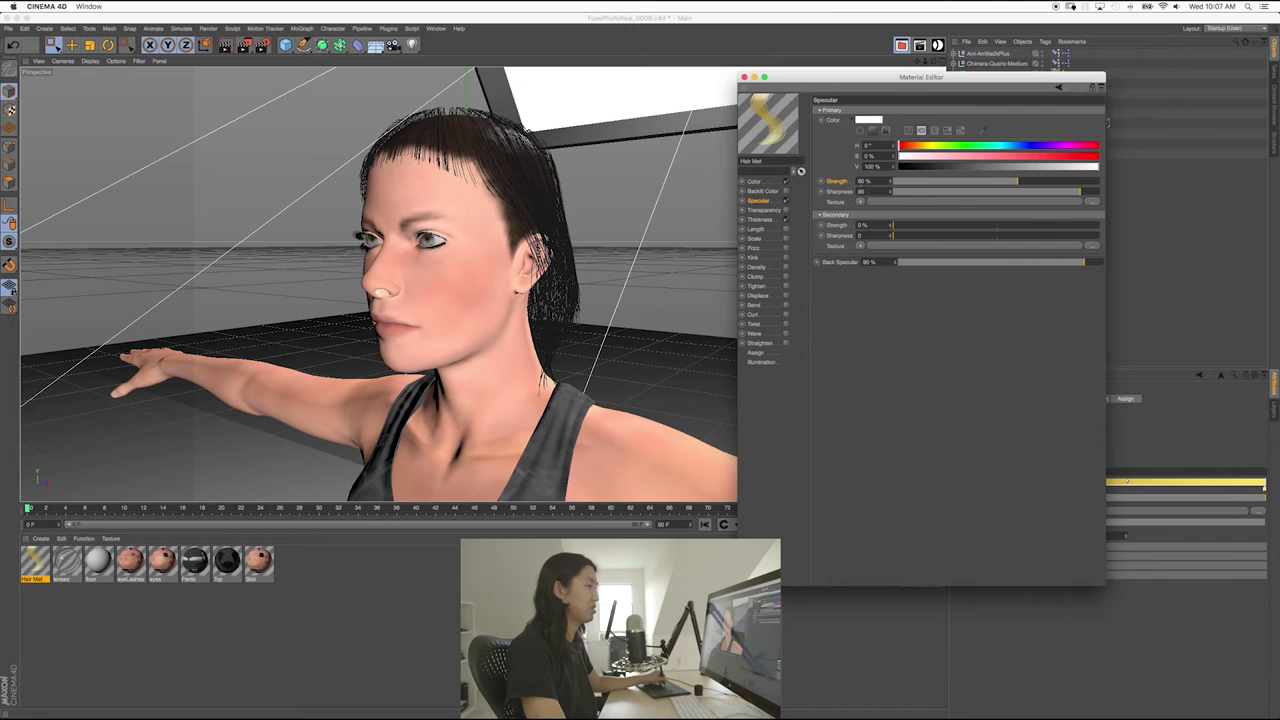
# - Set the hair material's primary specular sharpness to 100 and strength to 50%
pyautogui.write('100')
pyautogui.press('Return')
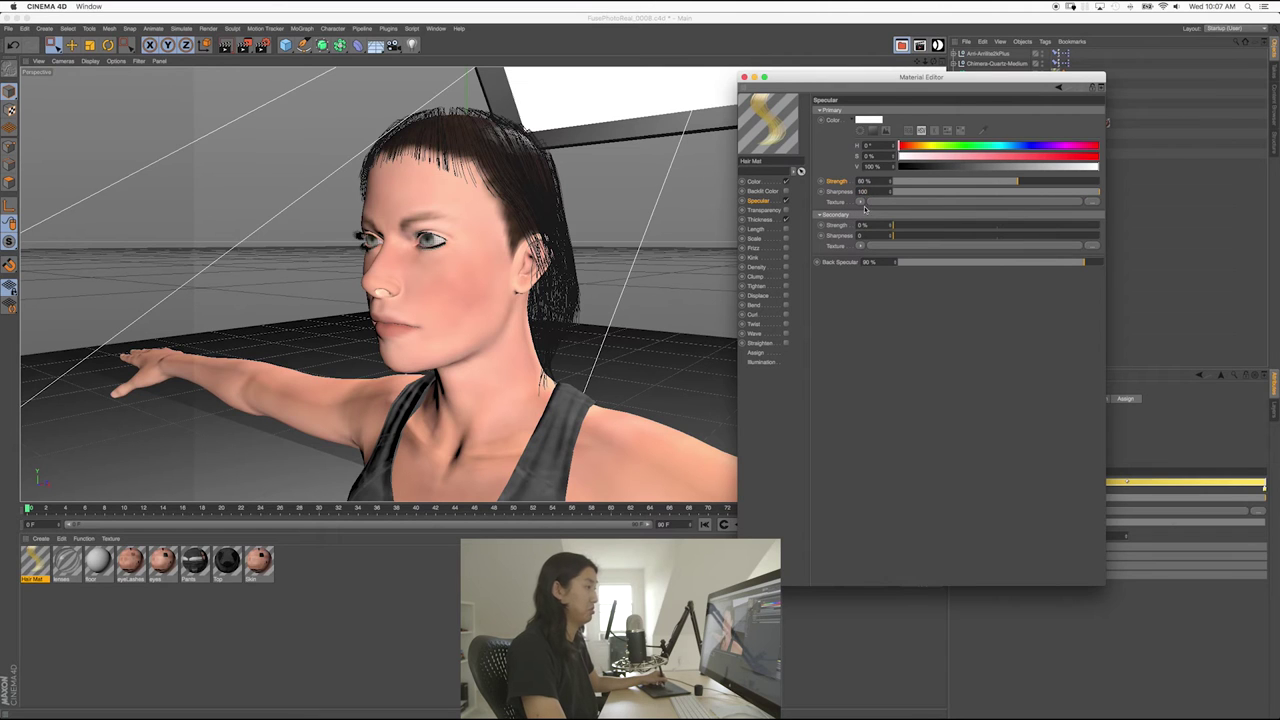
pyautogui.doubleClick(872, 181)
pyautogui.write('50')
pyautogui.press('Return')
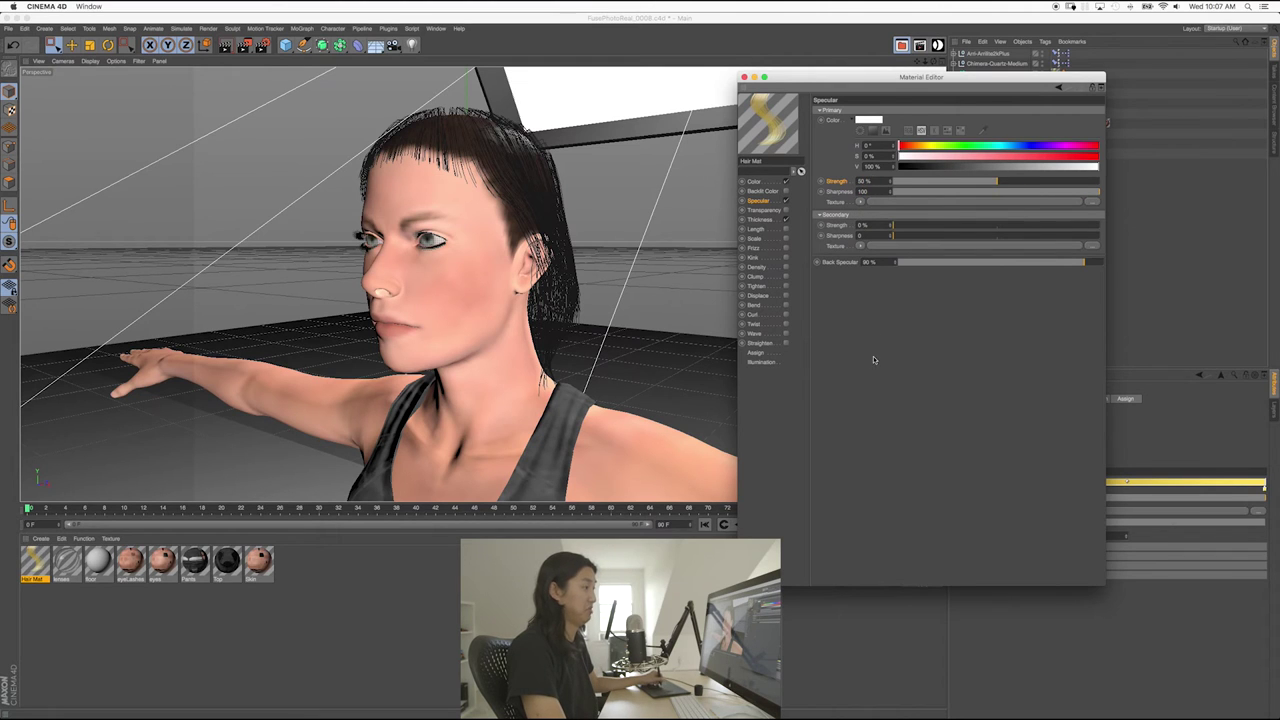
# - Test-render the blonde hair in the Picture Viewer, stop the render and close the viewer
pyautogui.hotkey('shift', 'r')
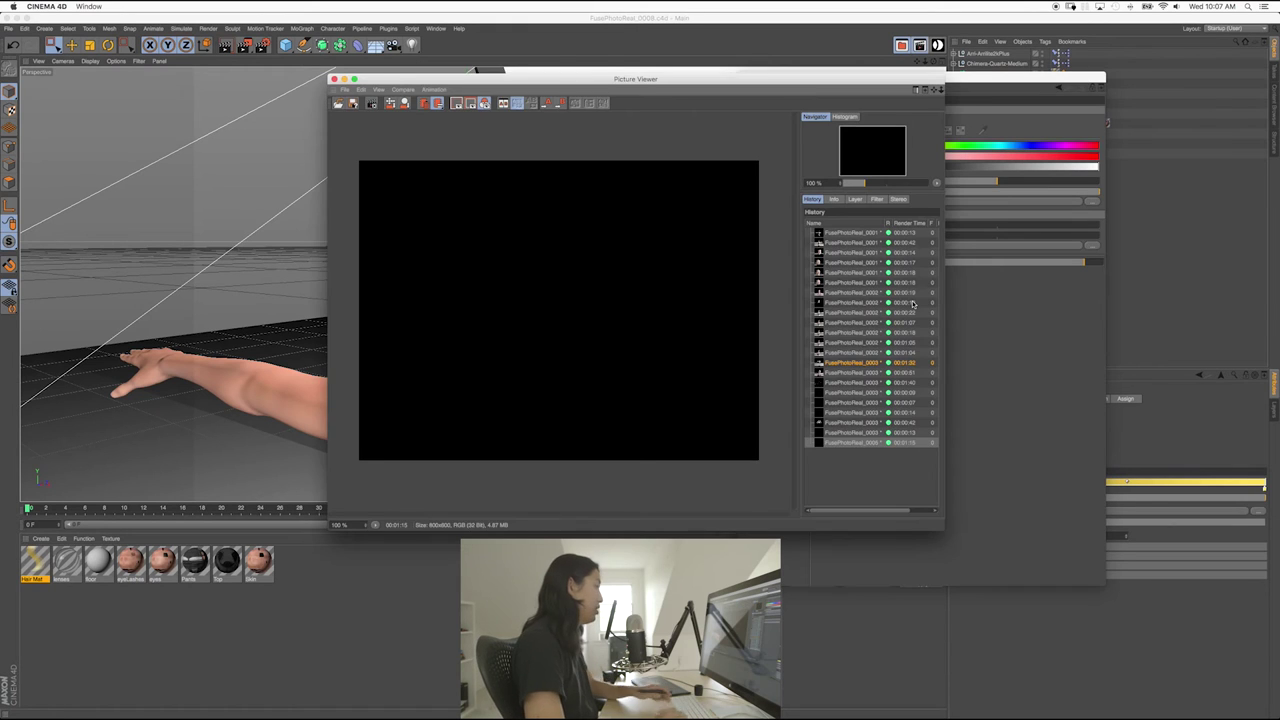
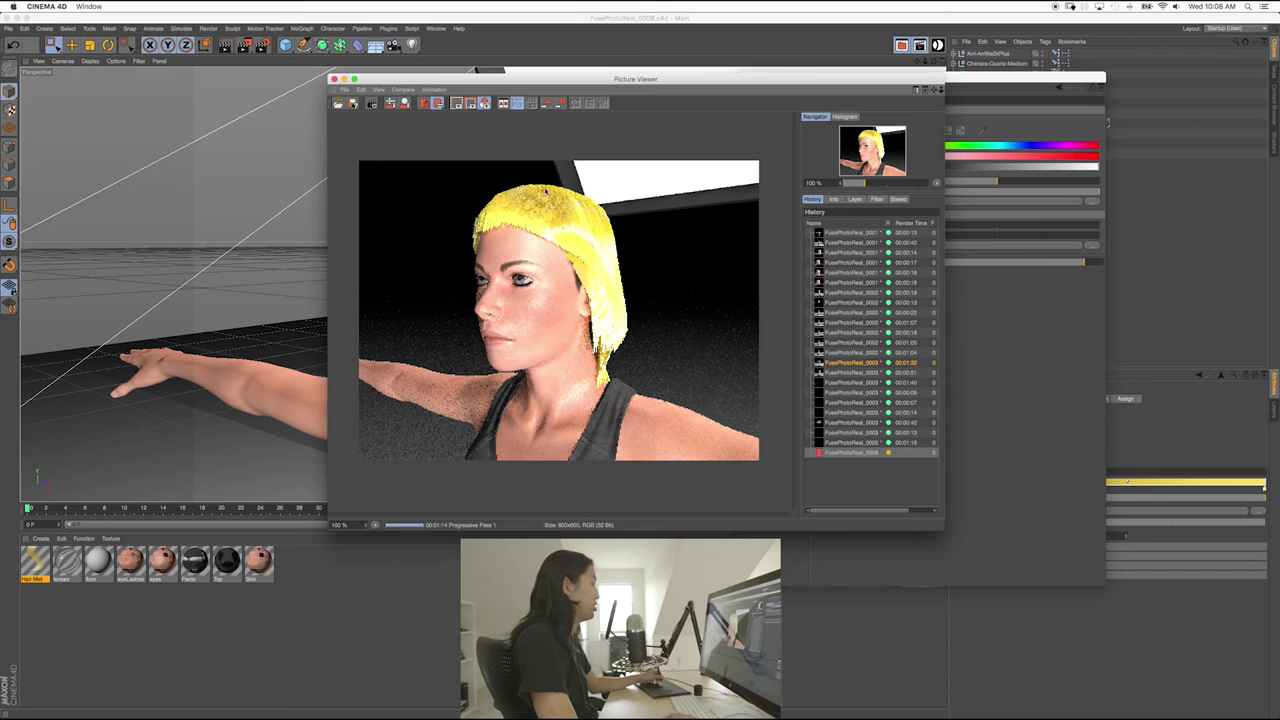
pyautogui.click(372, 104)
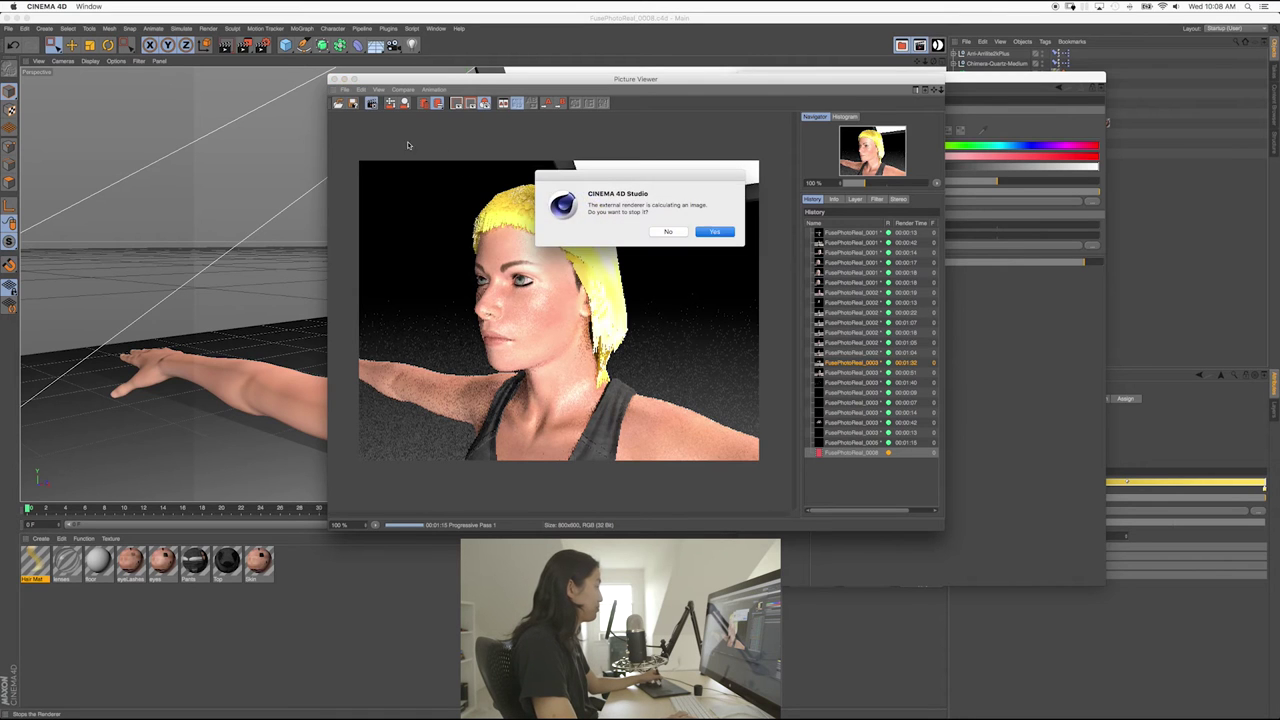
pyautogui.press('Return')
pyautogui.click(335, 79)
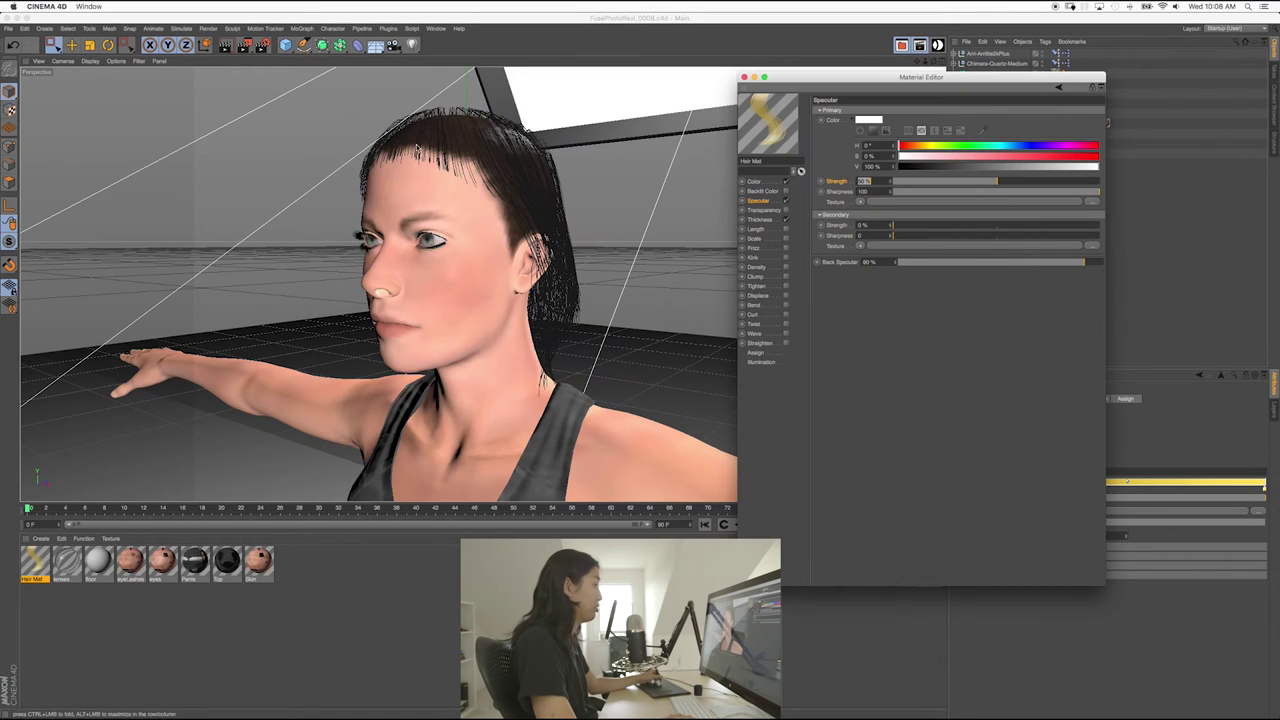
# - Set the hair material's primary specular strength to 25% and sharpness to 75
pyautogui.click(764, 220)
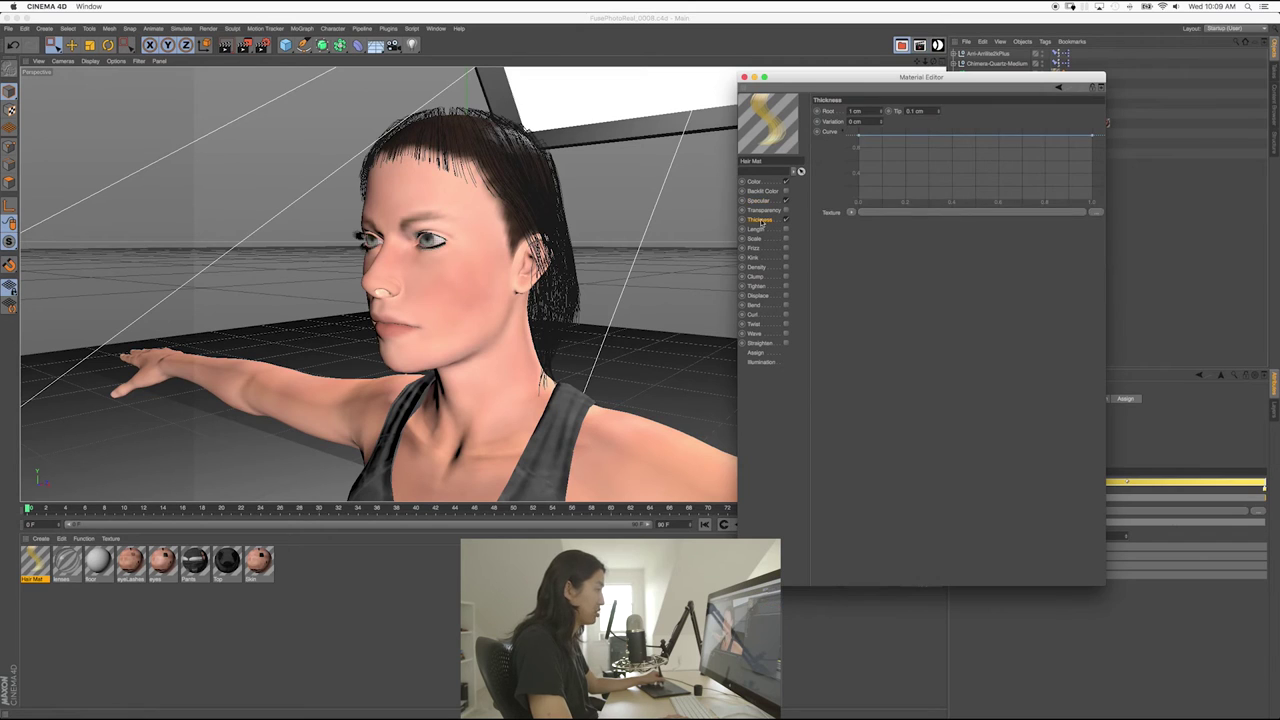
pyautogui.click(758, 200)
pyautogui.moveTo(870, 192); pyautogui.dragTo(838, 202)
pyautogui.hotkey('shift', 'Tab')
pyautogui.write('25')
pyautogui.press('Return')
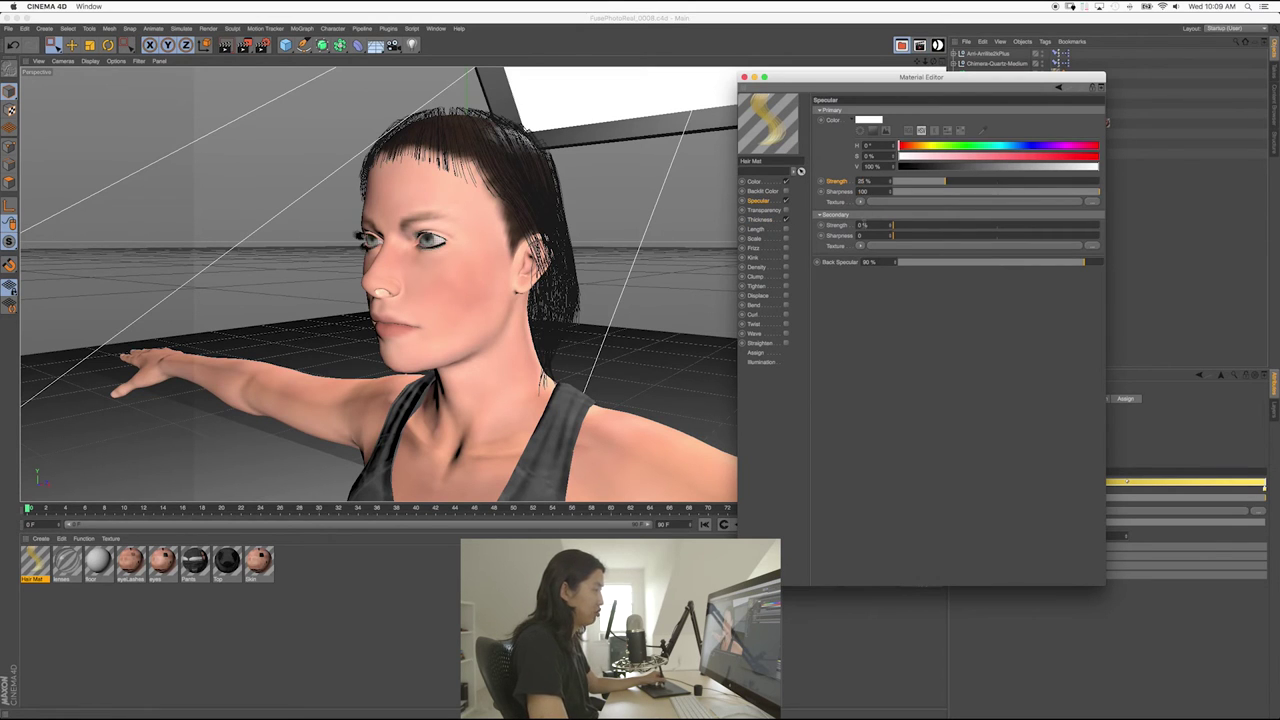
pyautogui.moveTo(868, 192); pyautogui.dragTo(842, 203)
pyautogui.write('7')
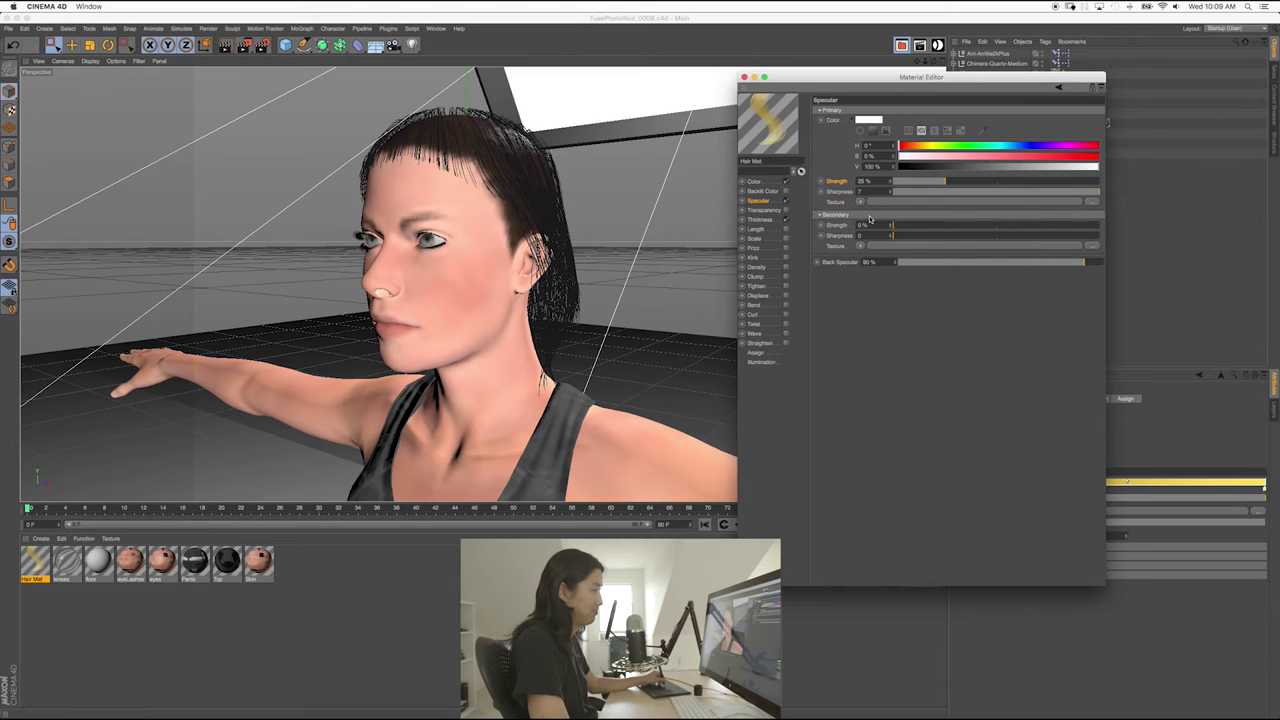
pyautogui.write('5')
pyautogui.press('Return')
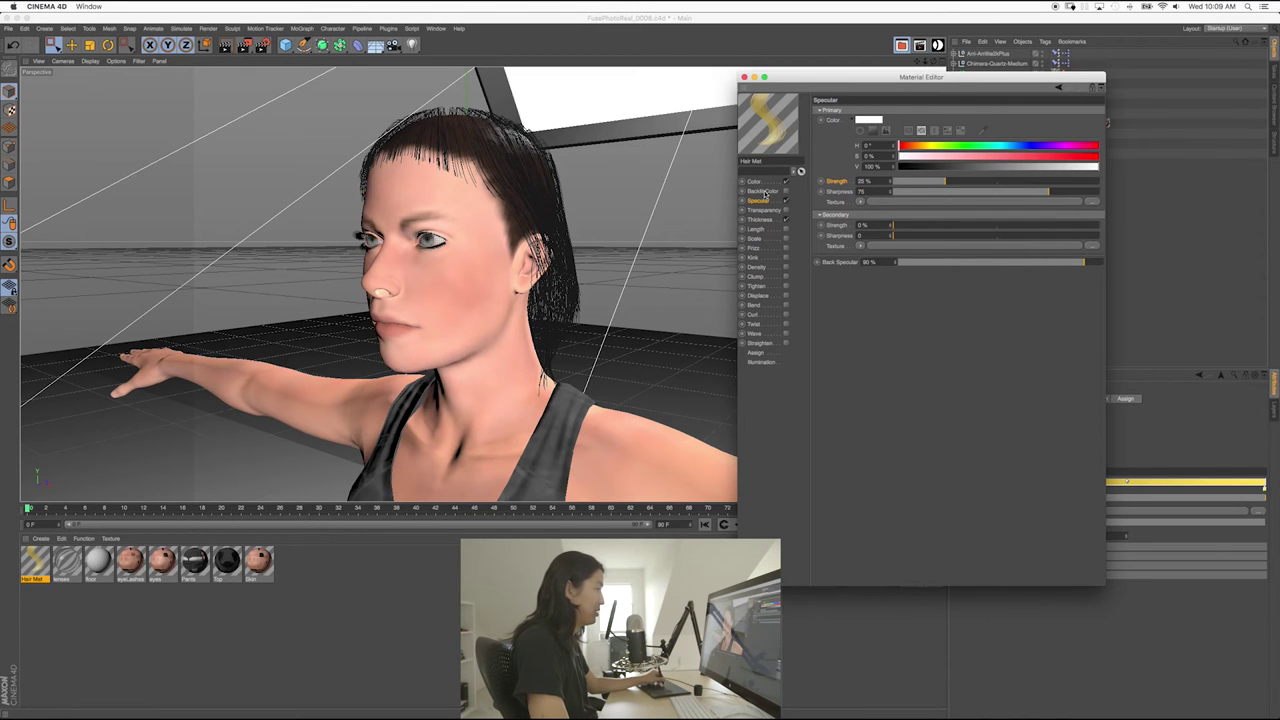
# - Darken the tip end of the hair color gradient to a deeper gold by lowering its brightness value
pyautogui.click(756, 182)
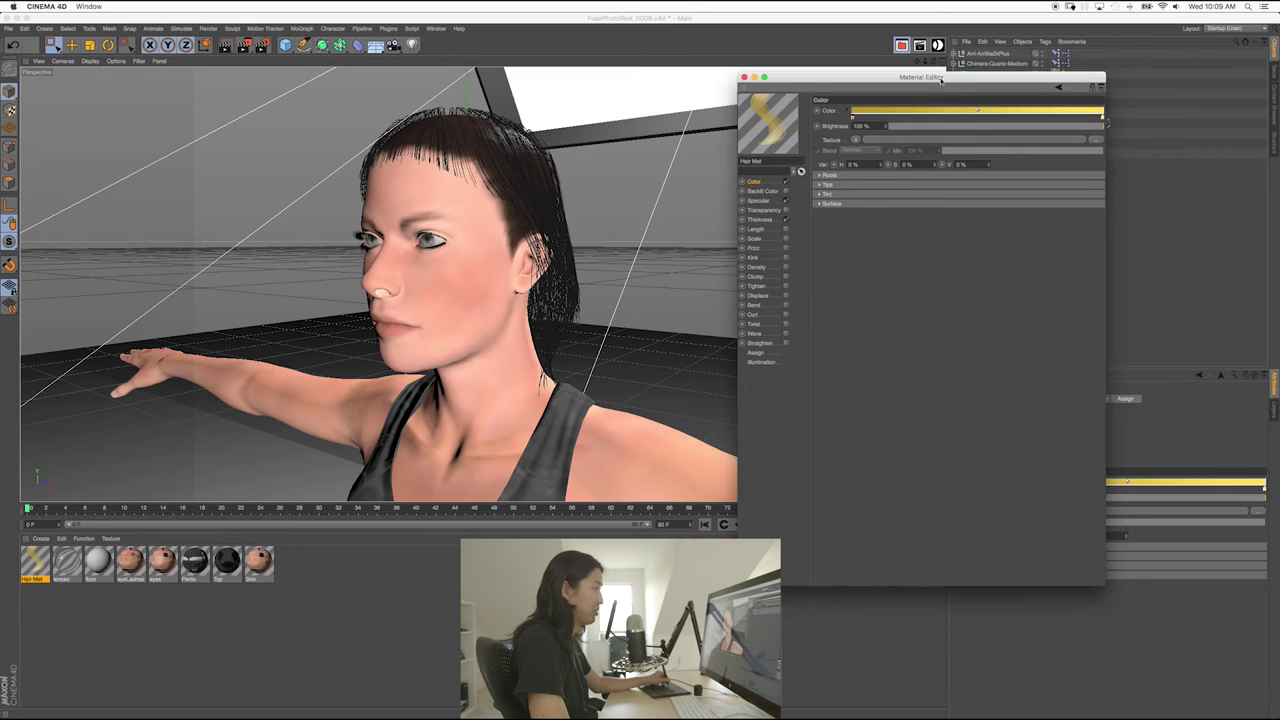
pyautogui.moveTo(941, 80); pyautogui.dragTo(865, 114)
pyautogui.doubleClick(1028, 152)
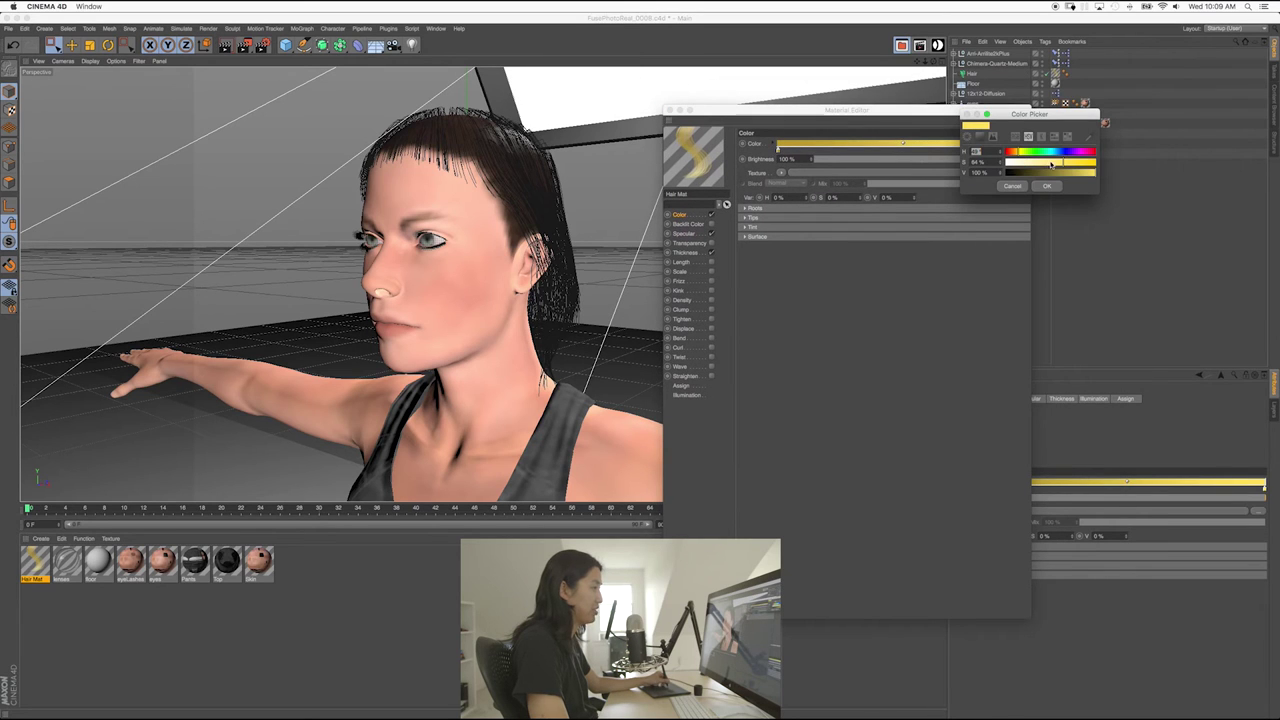
pyautogui.click(1045, 172)
pyautogui.click(1060, 172)
pyautogui.click(1049, 187)
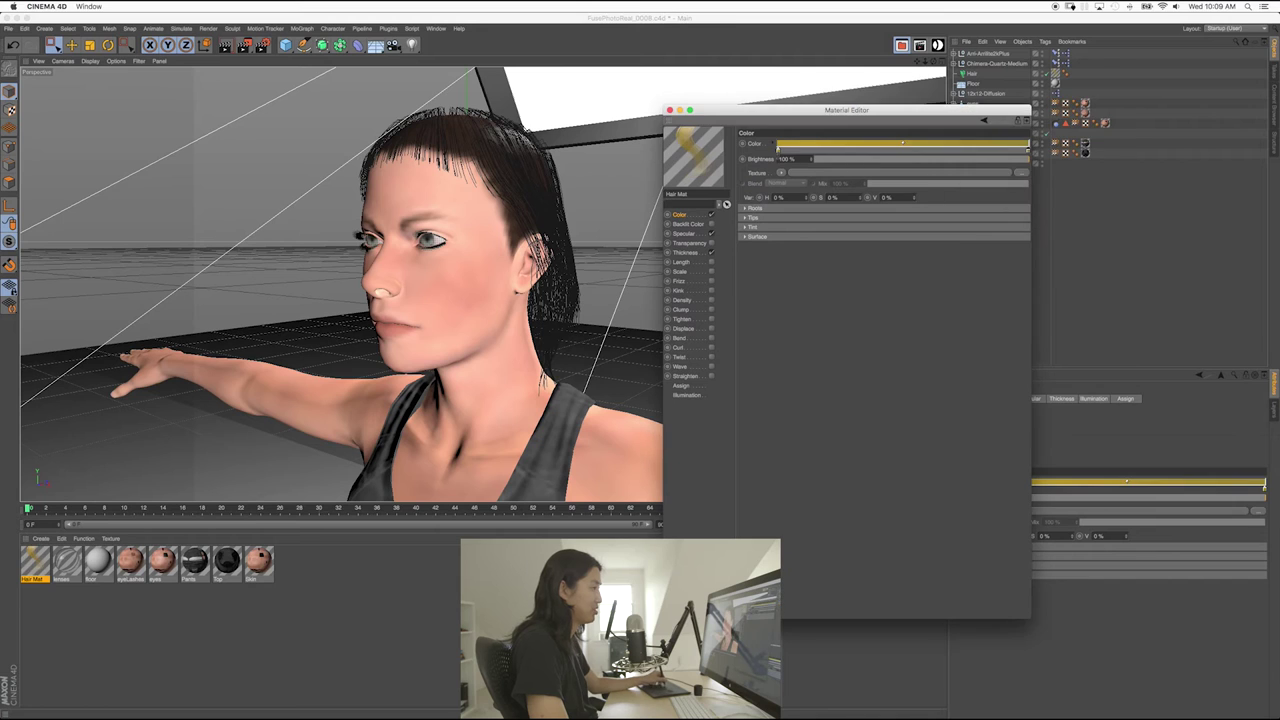
# - Set the hair material's thickness to 0.01 cm at the root and 0.05 cm at the tip
pyautogui.click(688, 233)
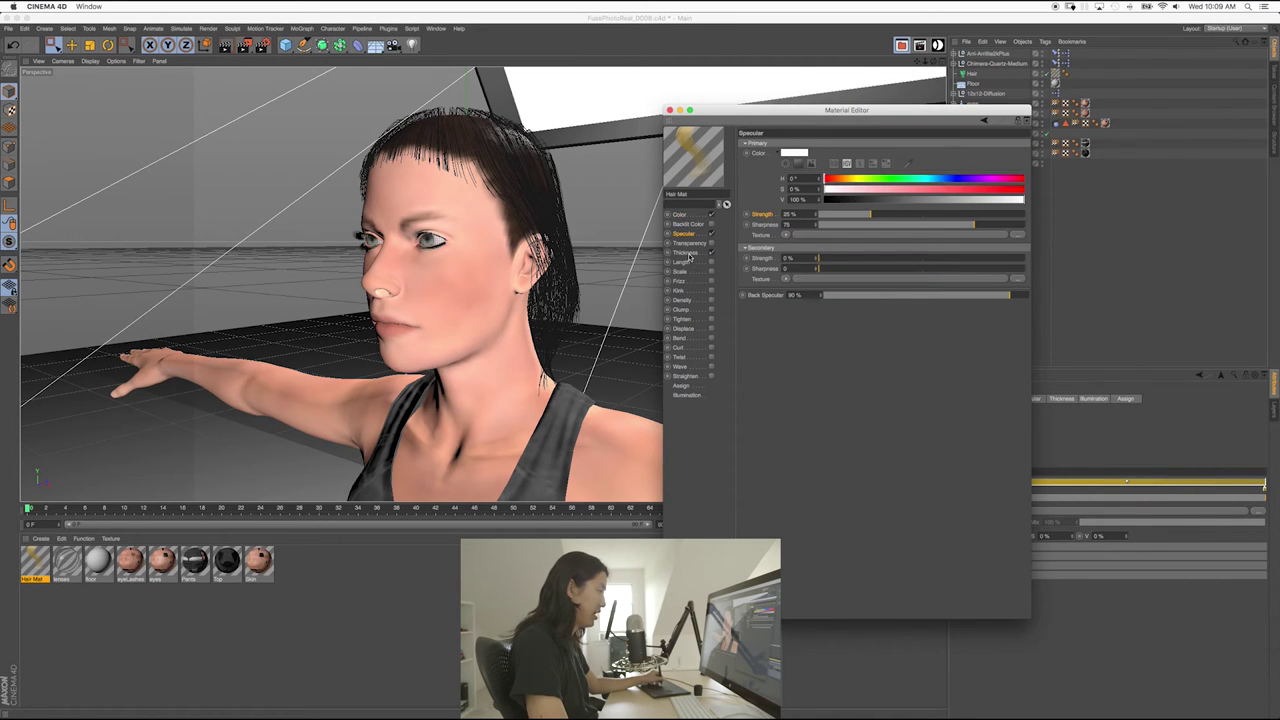
pyautogui.click(688, 254)
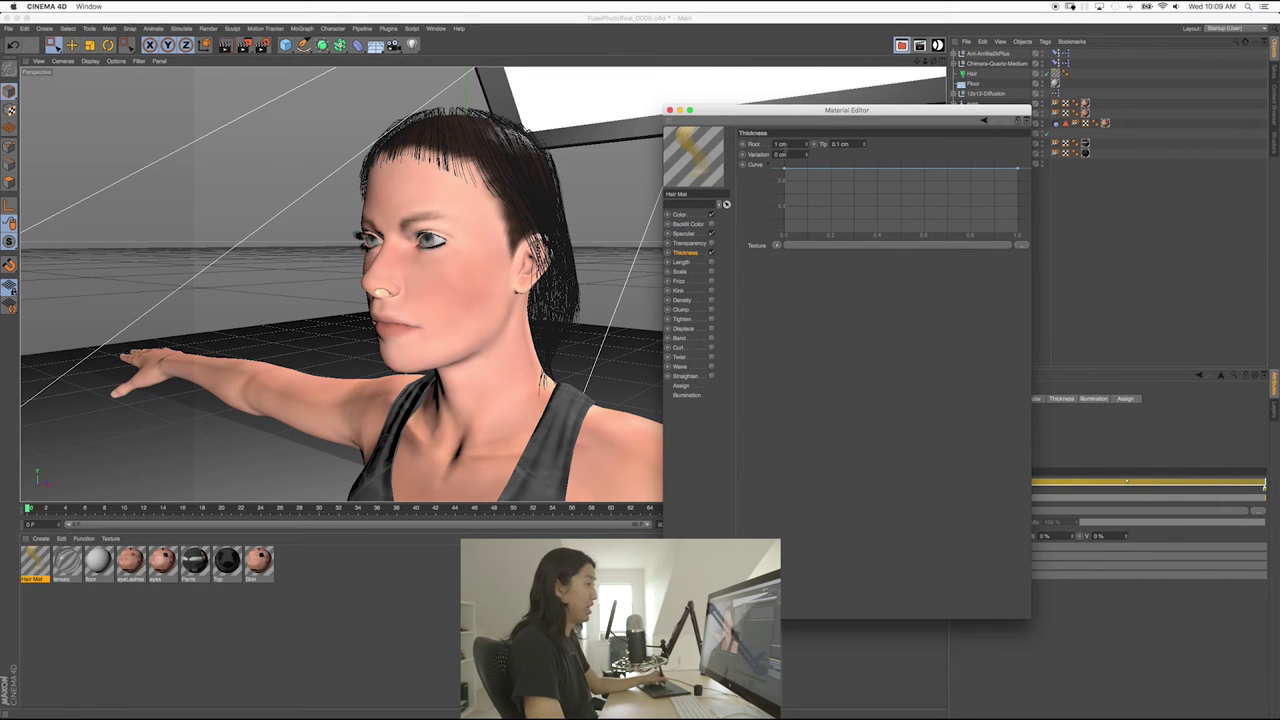
pyautogui.doubleClick(781, 144)
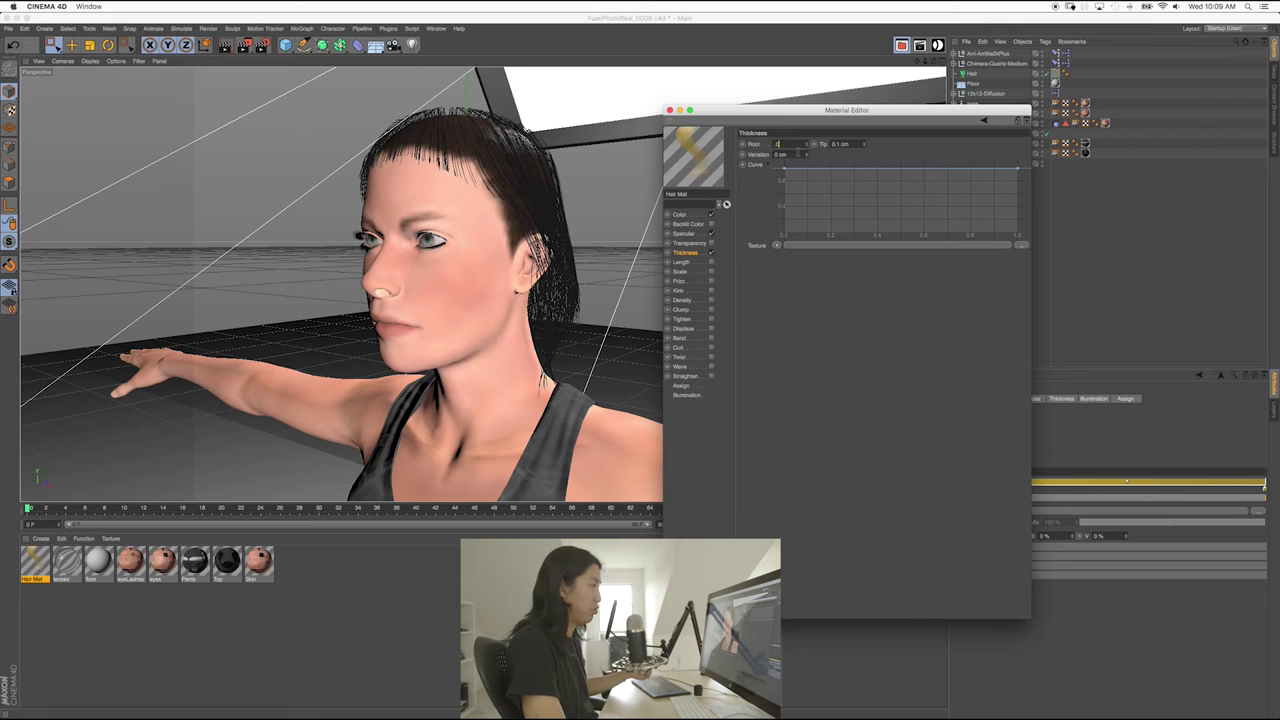
pyautogui.write('0.01')
pyautogui.press('Return')
pyautogui.write('0.05')
pyautogui.press('Return')
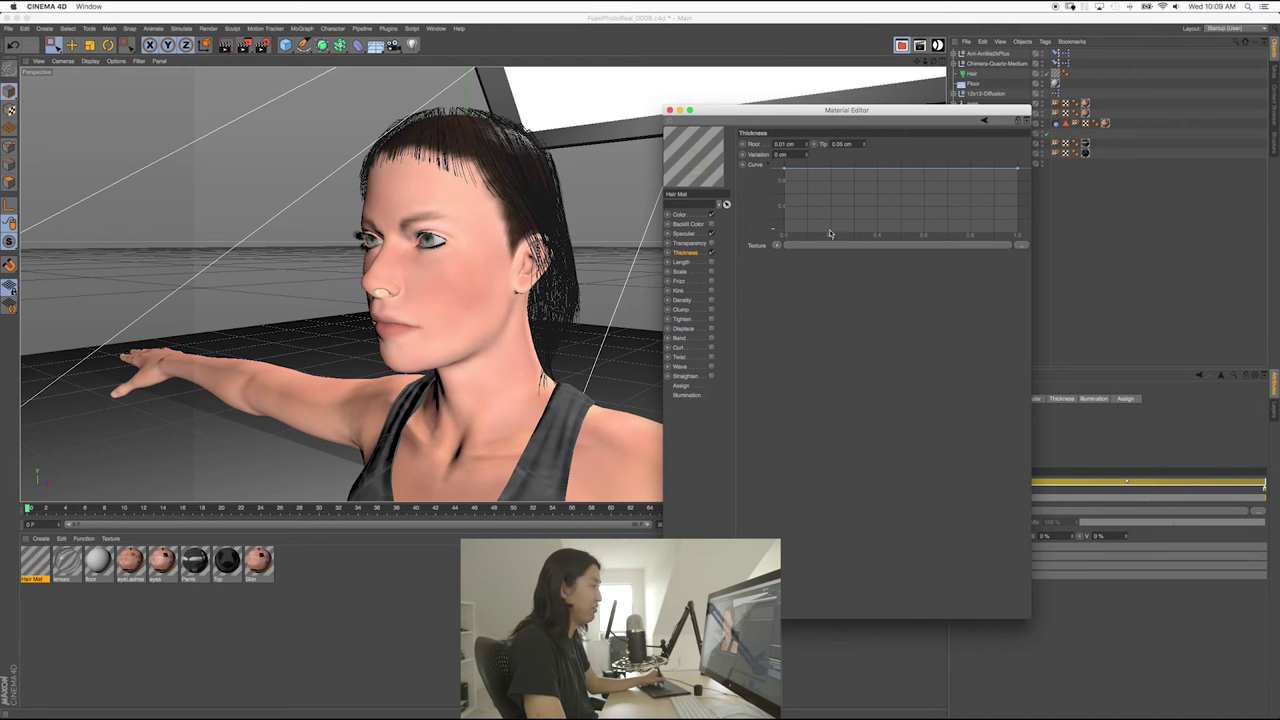
pyautogui.press('Tab')
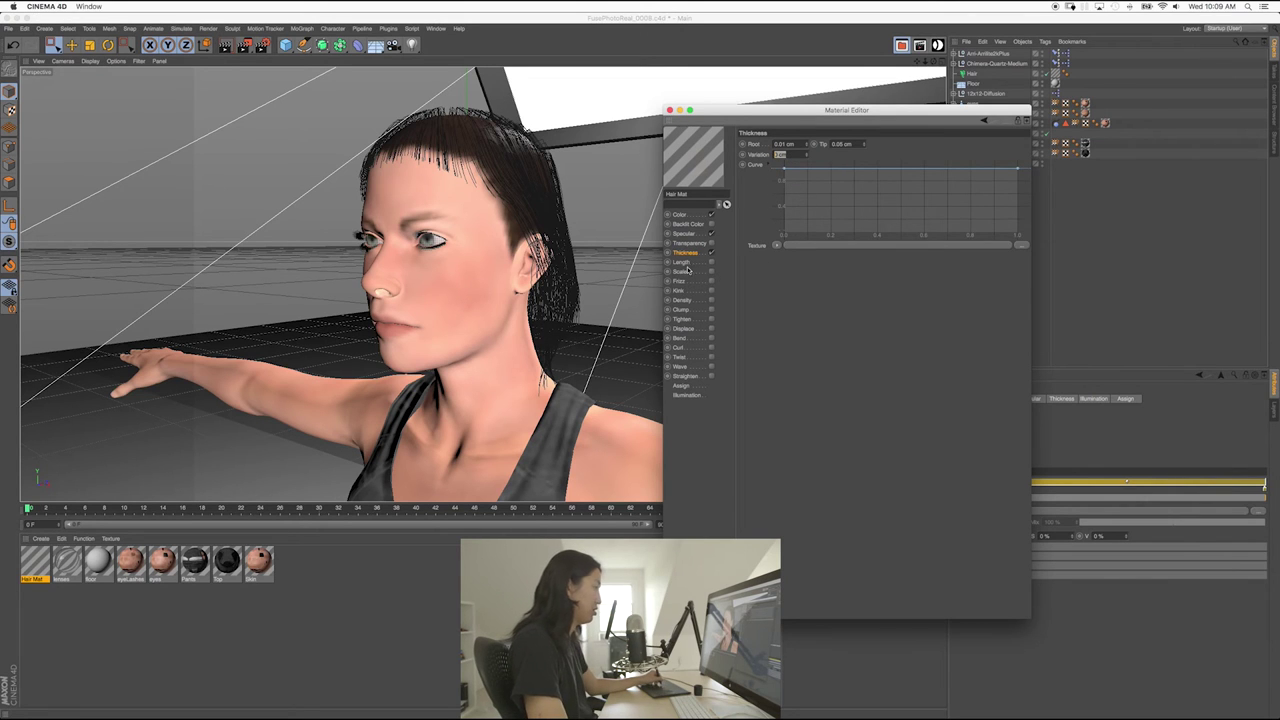
# - Look through the hair material's Length, Scale, Frizz, Kink, Tighten, Curl and Thickness settings, and close the material
pyautogui.click(685, 263)
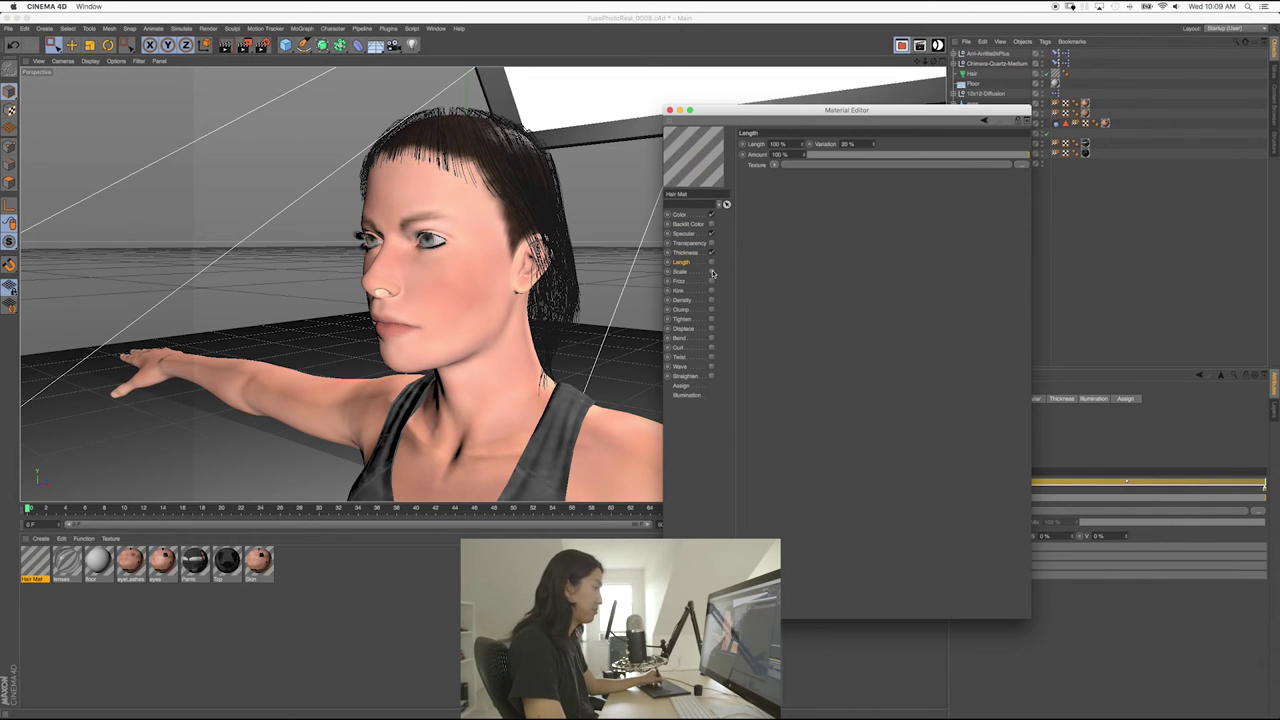
pyautogui.click(688, 272)
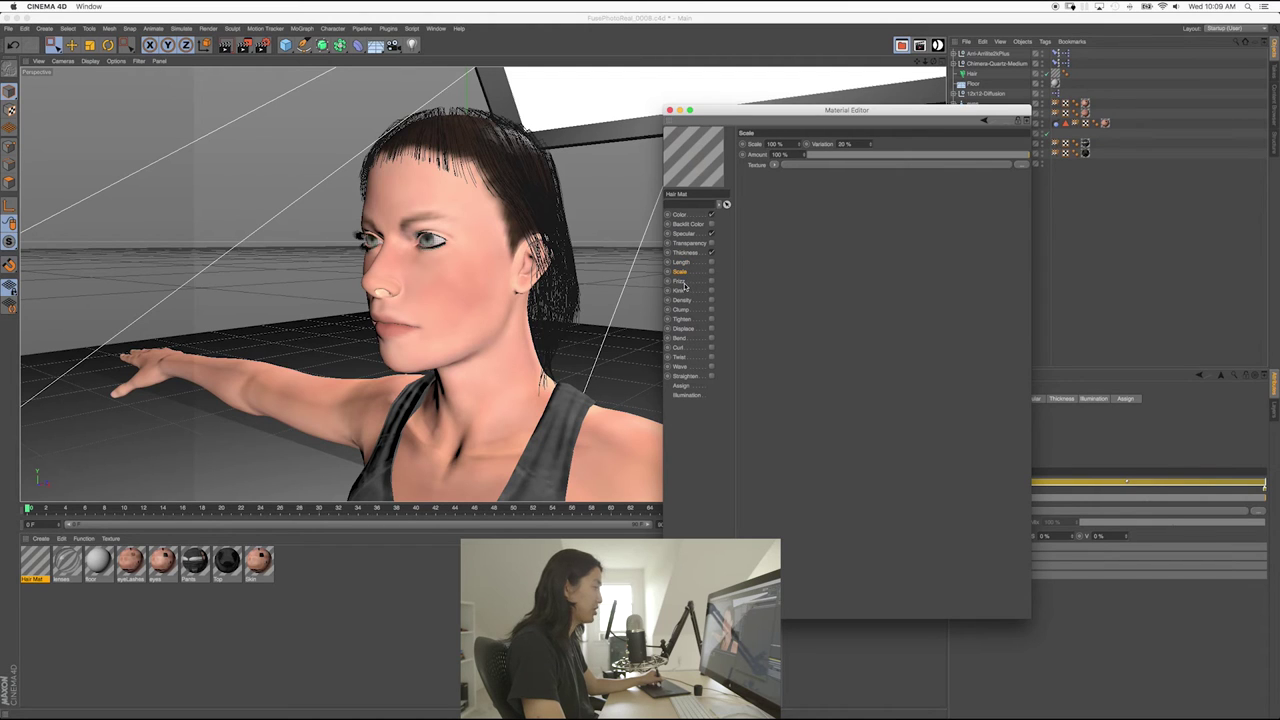
pyautogui.click(681, 282)
pyautogui.click(681, 291)
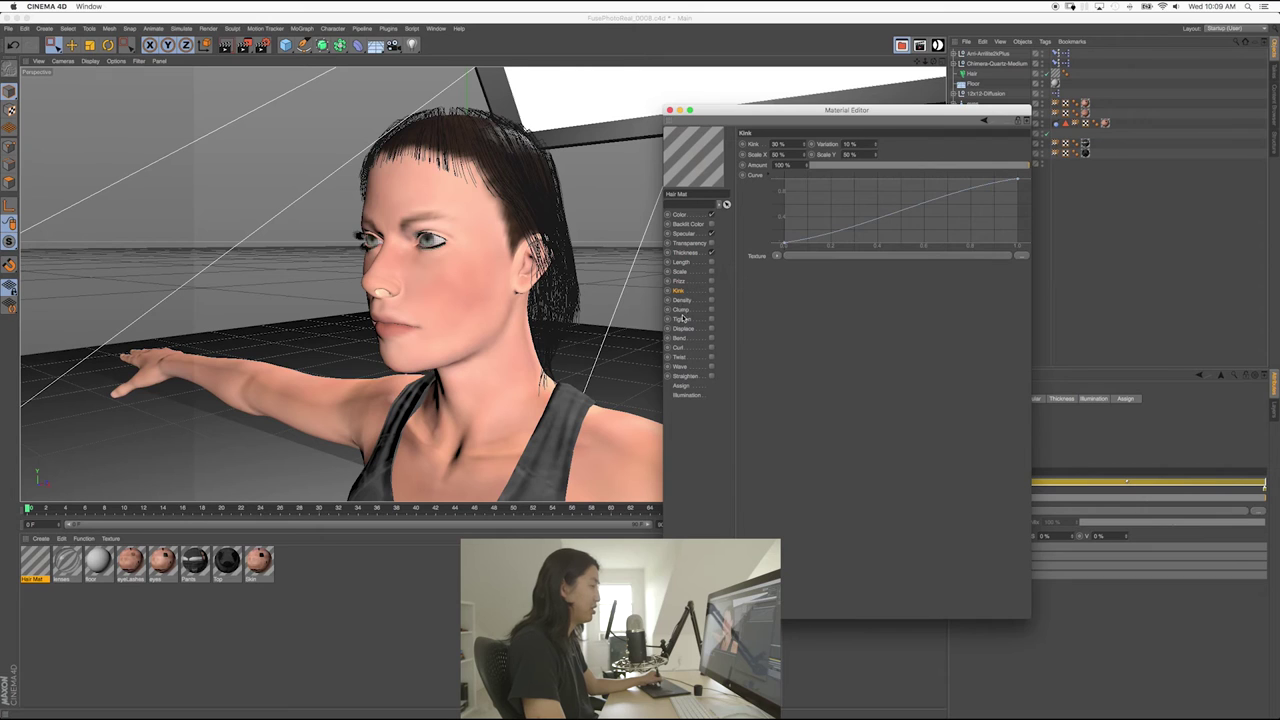
pyautogui.click(682, 319)
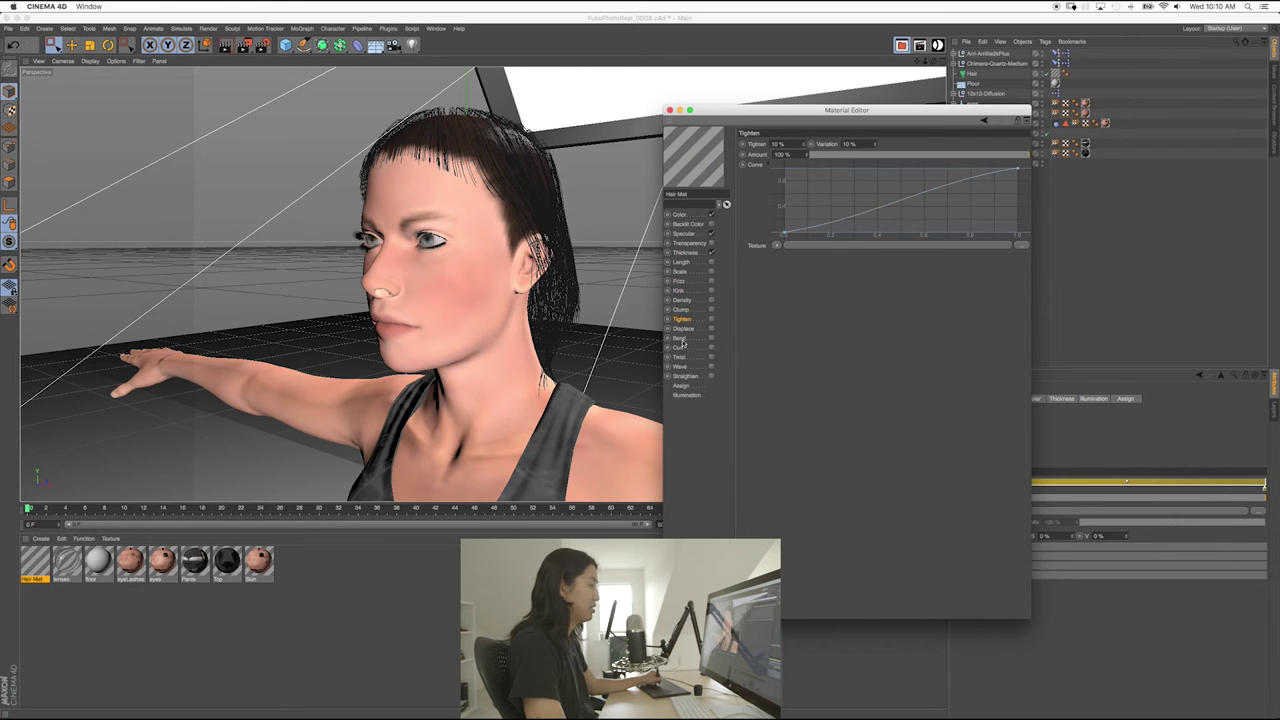
pyautogui.click(679, 347)
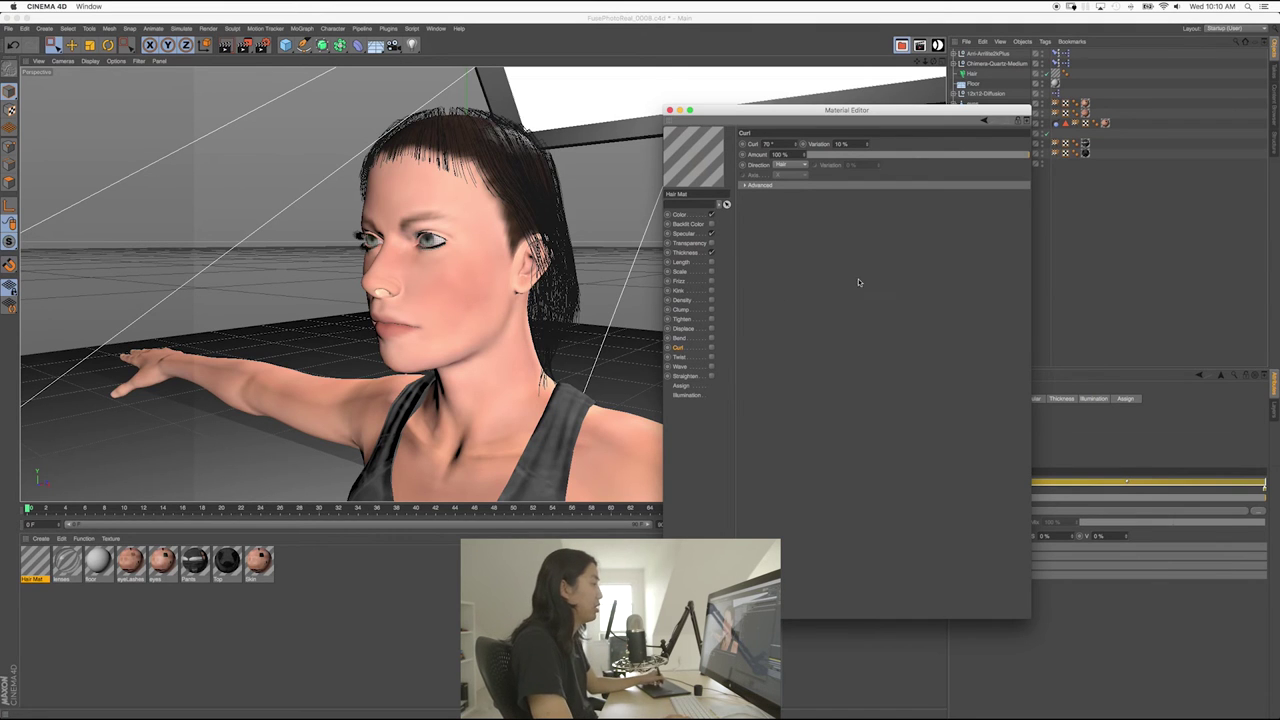
pyautogui.click(686, 253)
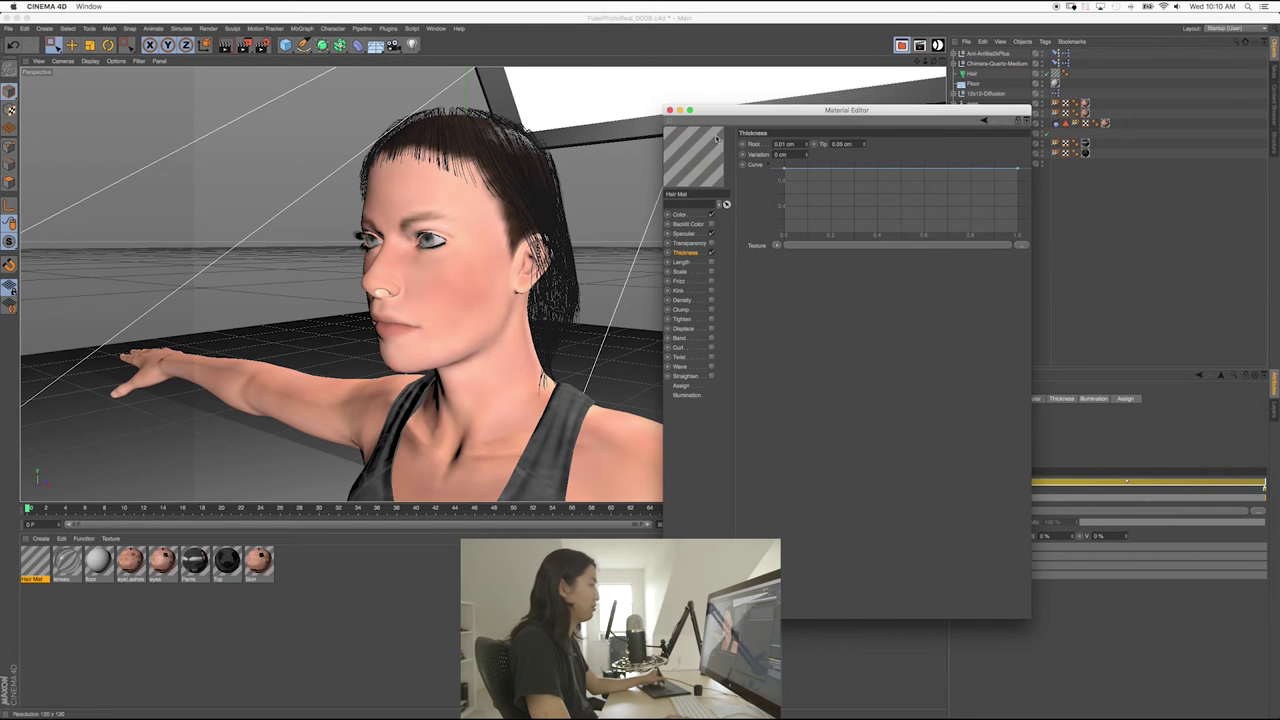
pyautogui.click(670, 110)
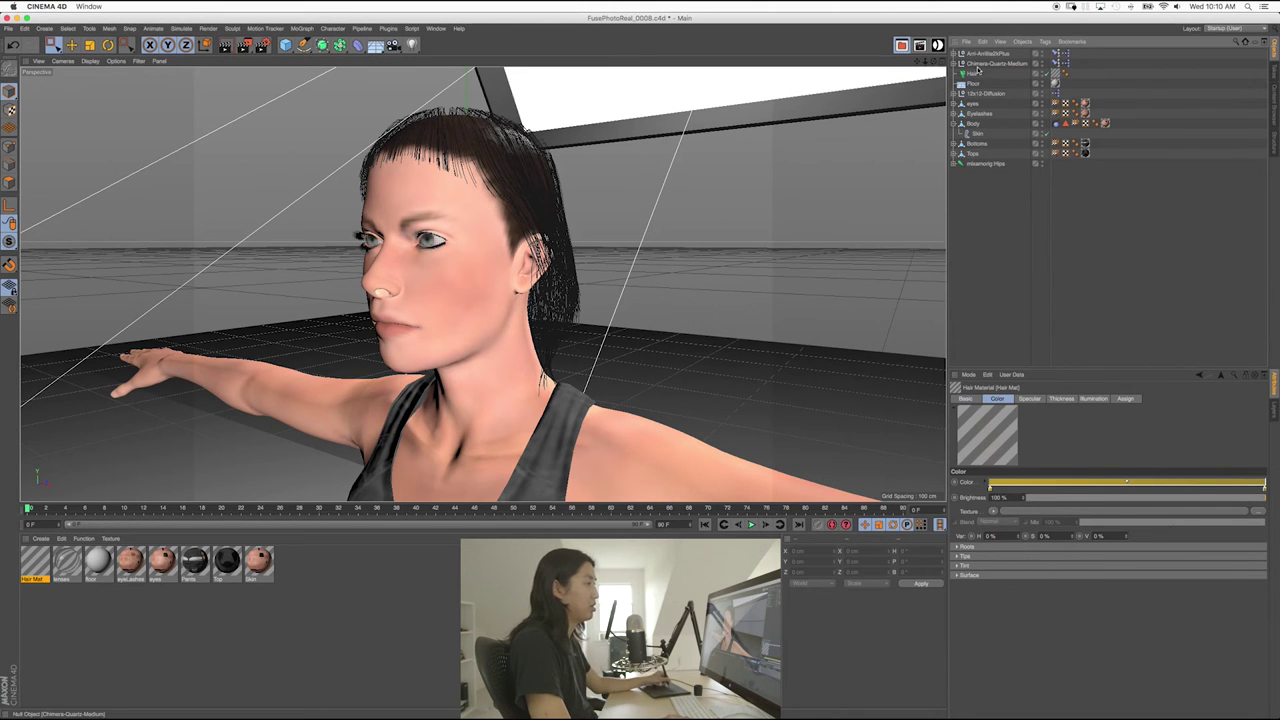
# - Check the light settings of the Chimera-Quartz-Medium softbox and the diffusion panel, leaving nothing selected
pyautogui.click(982, 64)
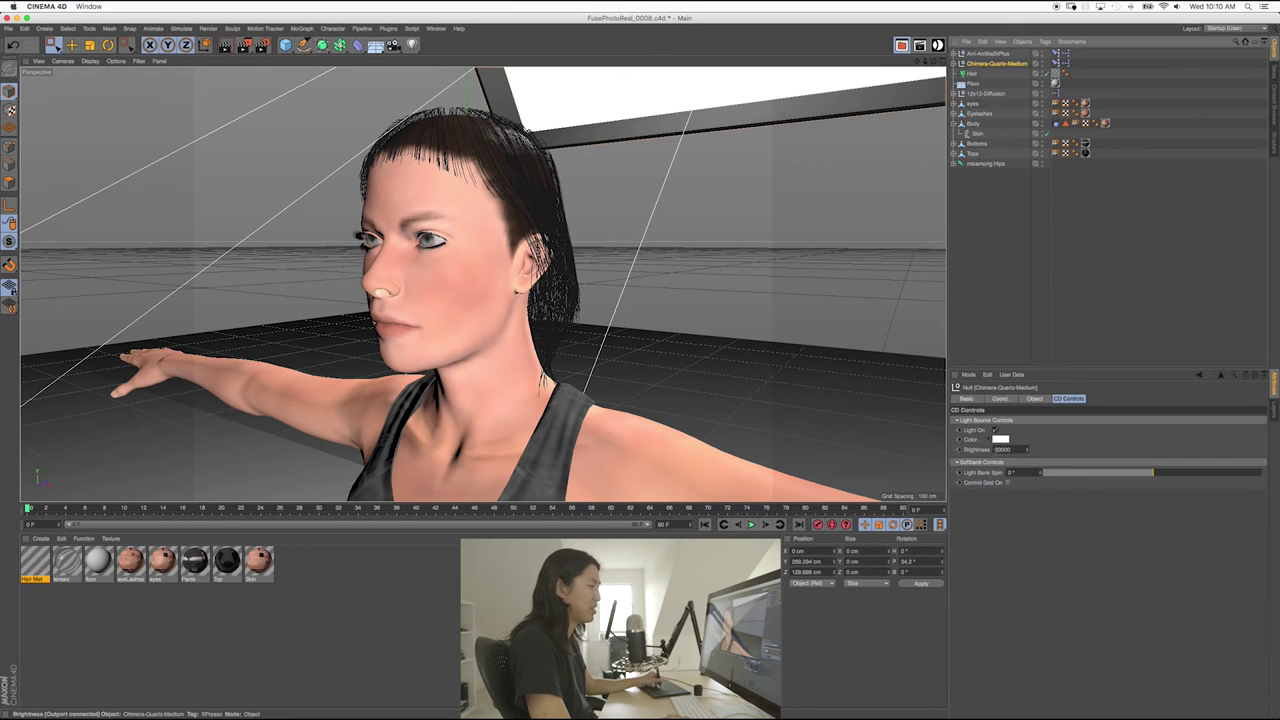
pyautogui.click(985, 93)
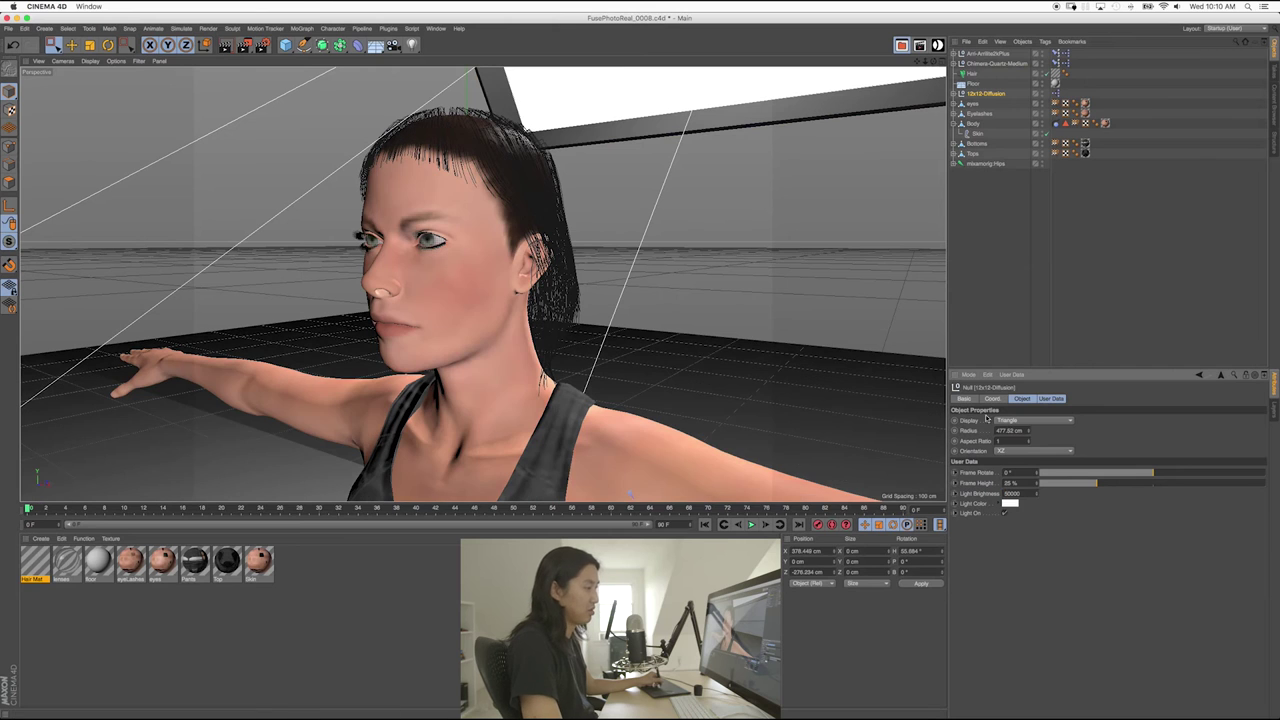
pyautogui.click(994, 335)
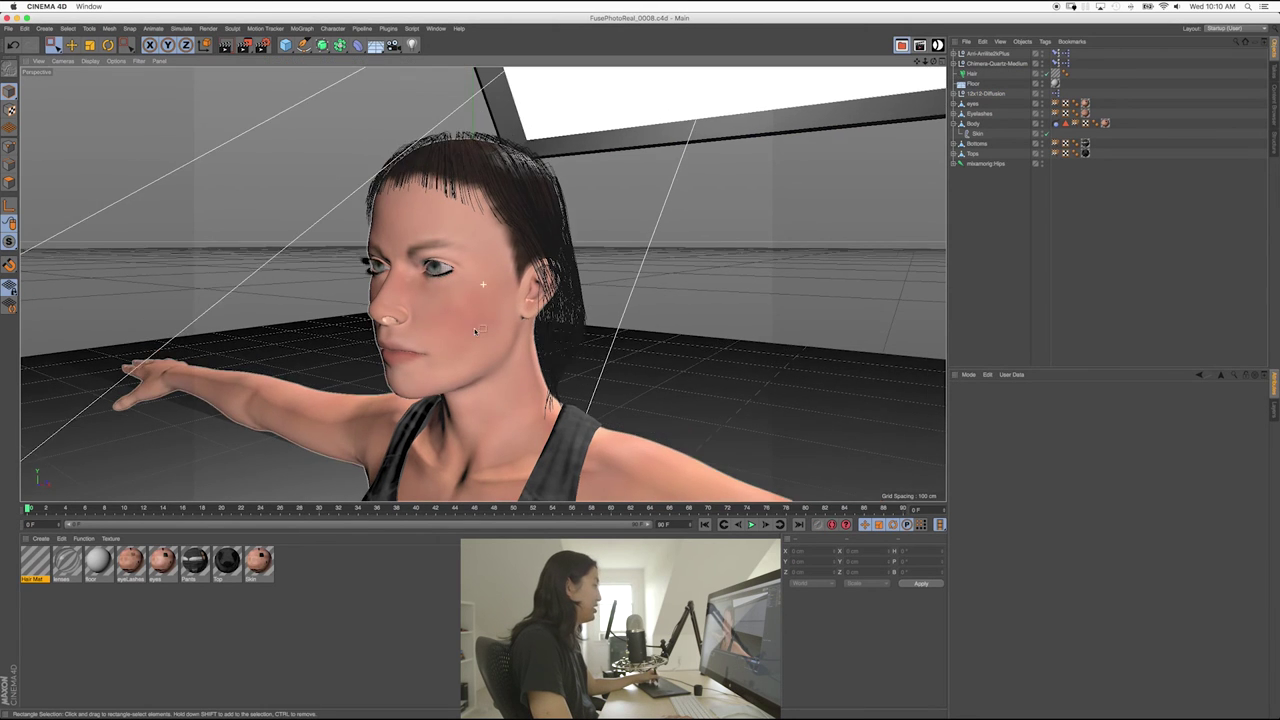
# - With the character facing the camera, set the physical renderer's Blurriness Subdivision to 4 and check the Irradiance Cache options
pyautogui.keyDown('alt'); pyautogui.moveTo(461, 303); pyautogui.dragTo(489, 251); pyautogui.keyUp('alt')
pyautogui.keyDown('alt'); pyautogui.moveTo(489, 251); pyautogui.dragTo(491, 253, button='middle'); pyautogui.keyUp('alt')
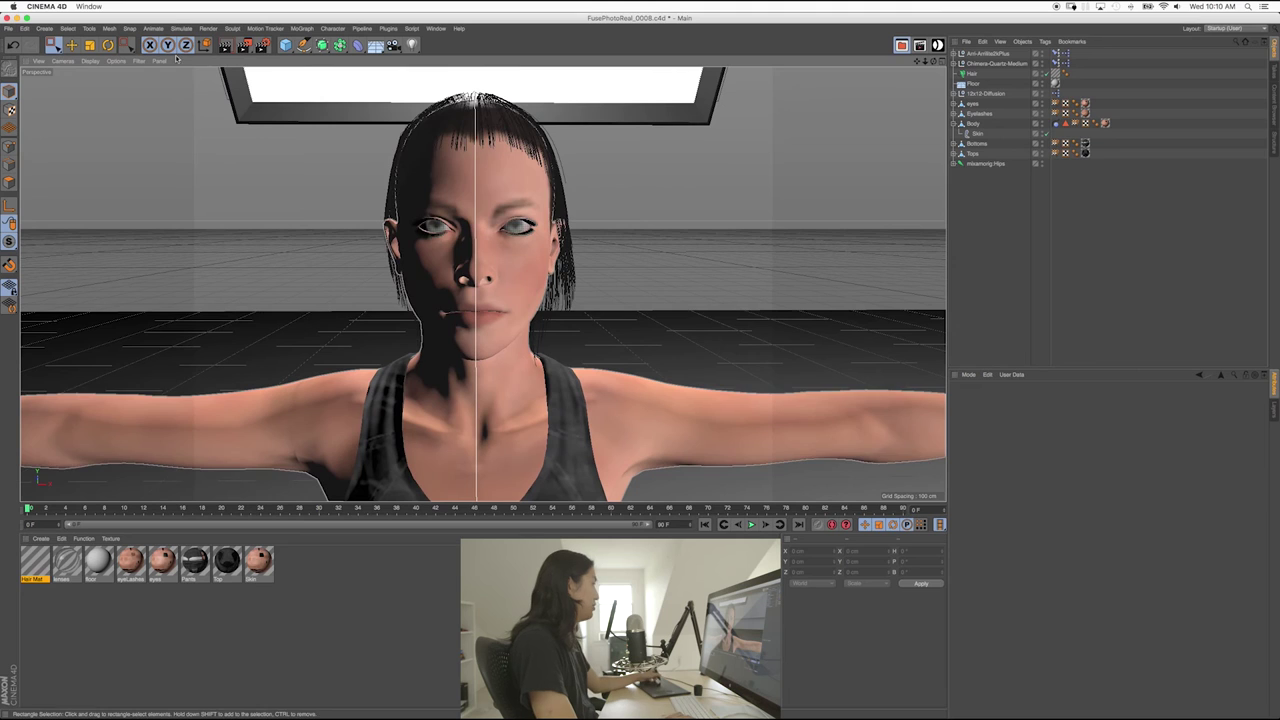
pyautogui.click(264, 48)
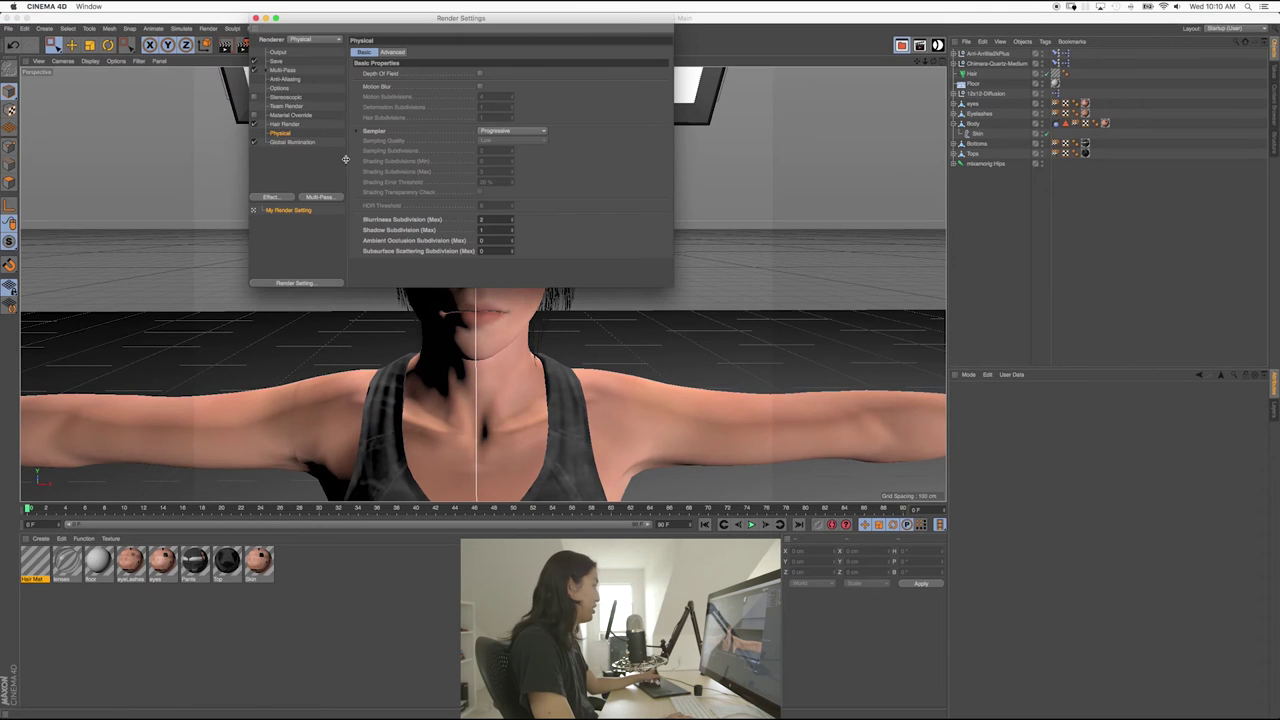
pyautogui.moveTo(486, 220); pyautogui.dragTo(472, 219)
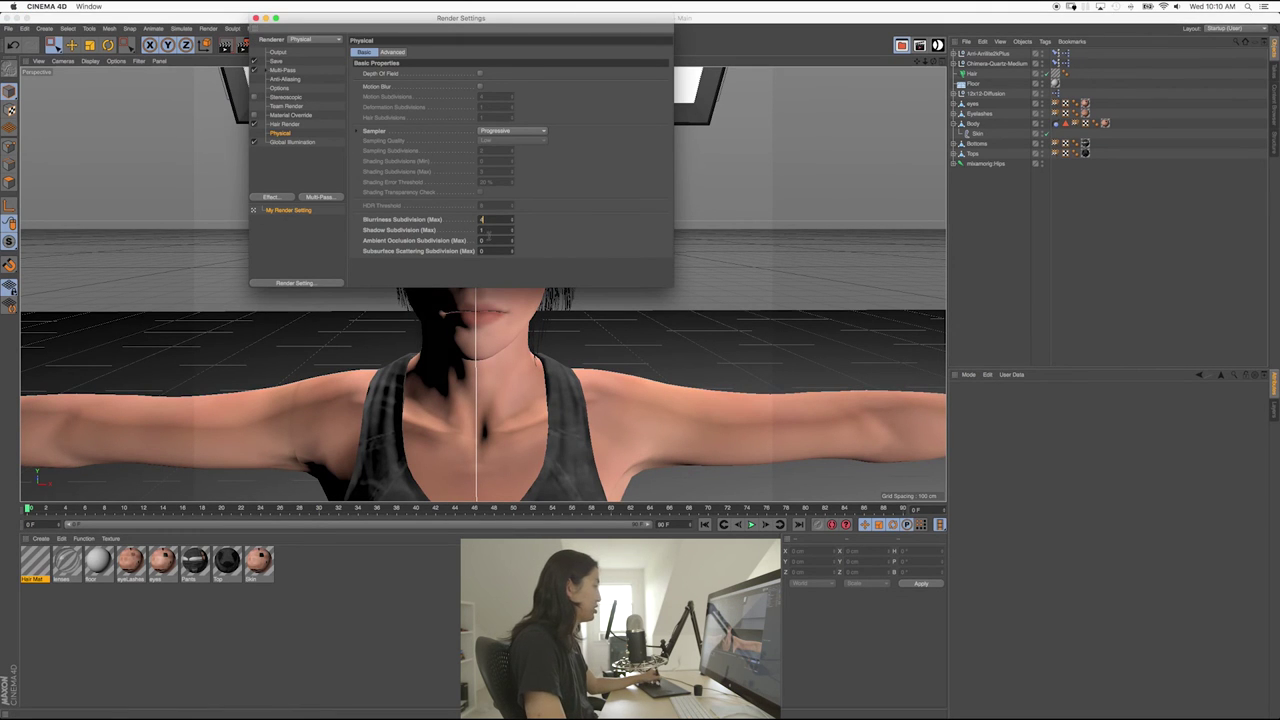
pyautogui.click(291, 142)
pyautogui.click(418, 52)
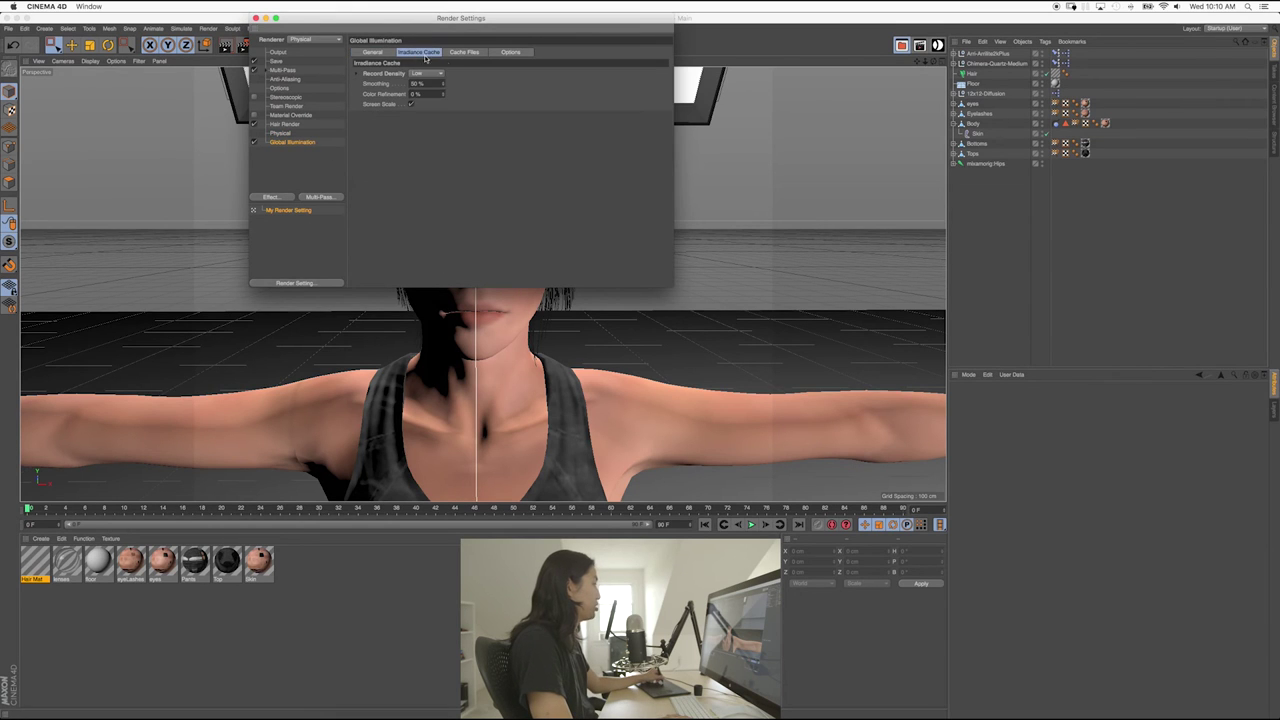
pyautogui.click(256, 19)
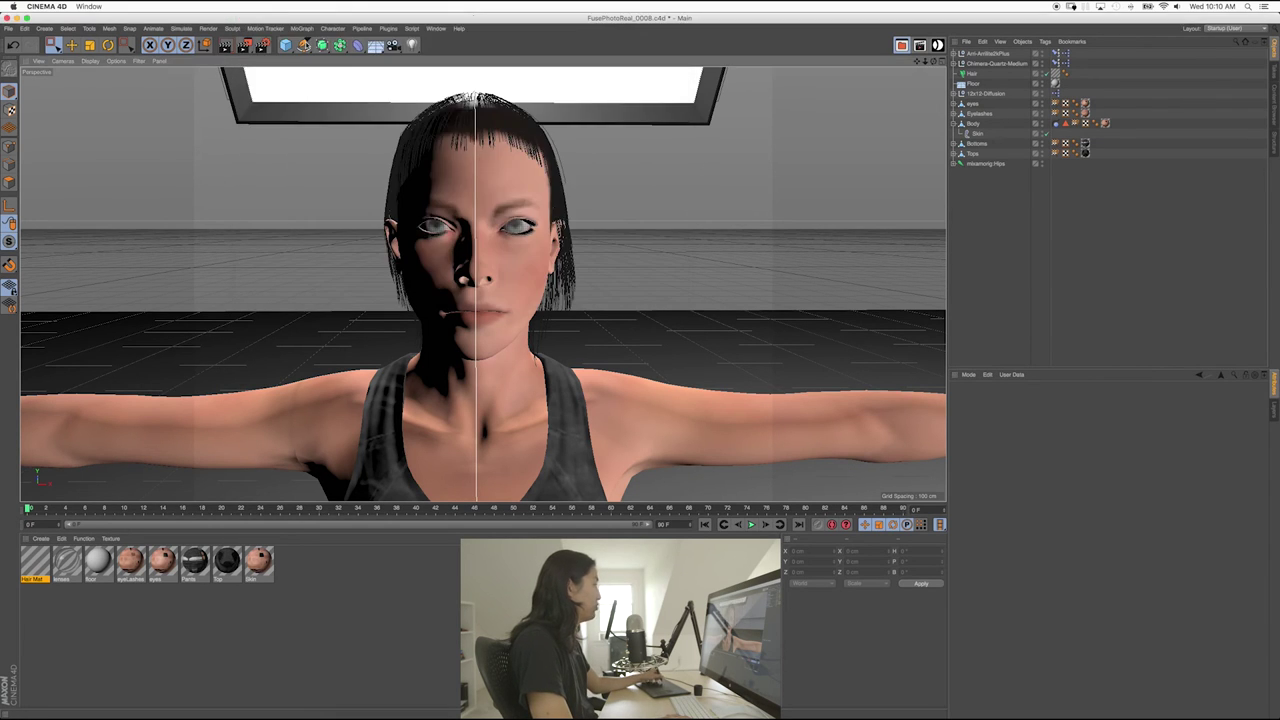
# - Render the front view of the character in the Picture Viewer to check the thinner, darker blonde hair
pyautogui.hotkey('shift', 'r')
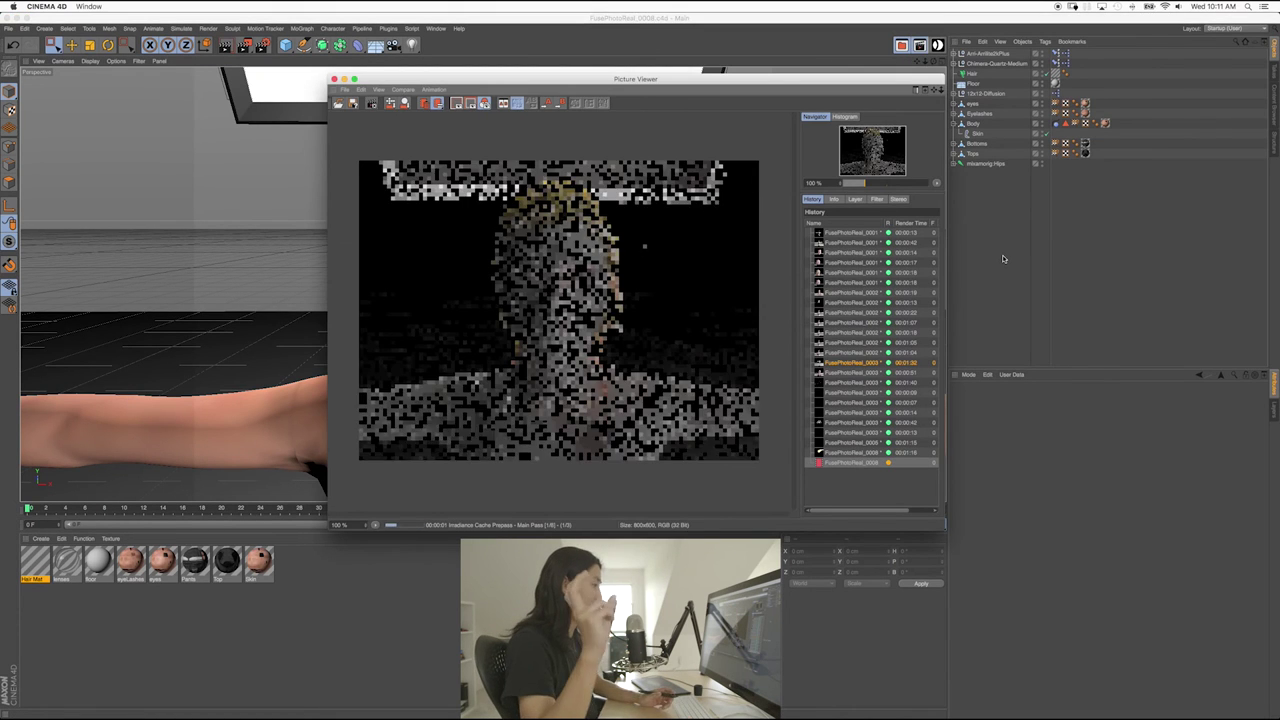
pyautogui.moveTo(641, 78); pyautogui.dragTo(539, 18)
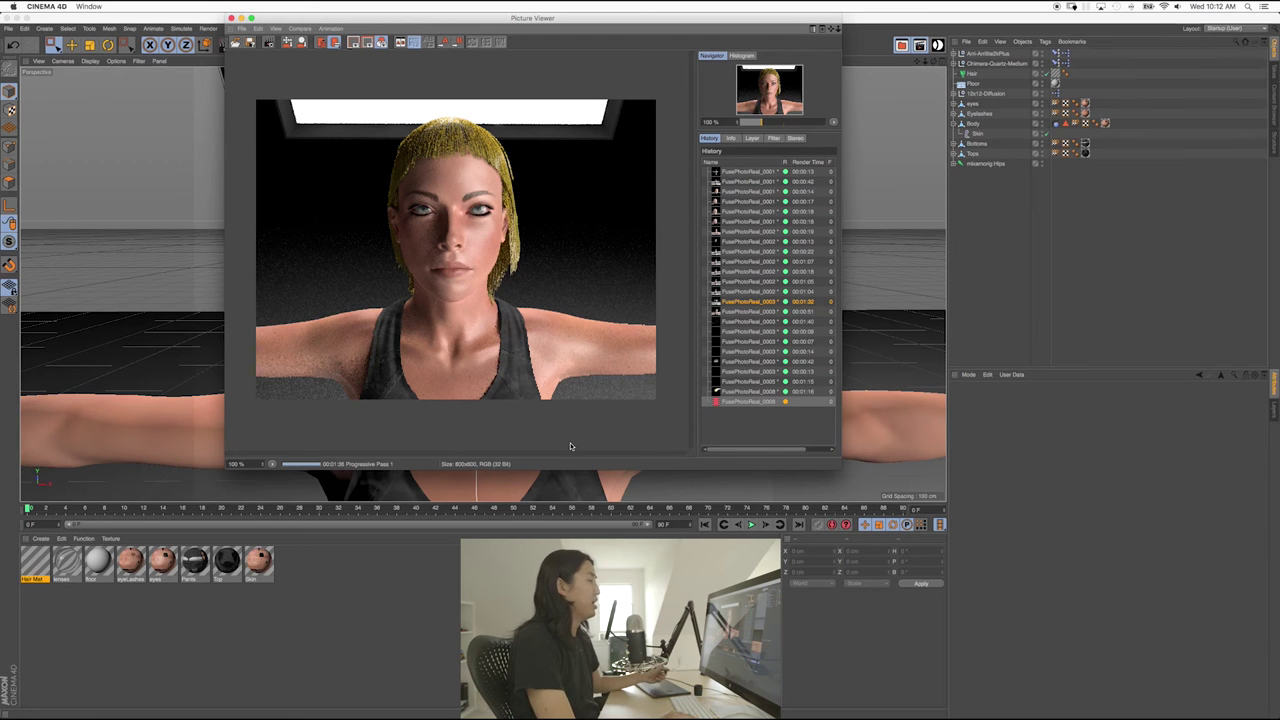
# - Stop the running front-view render and close the Picture Viewer
pyautogui.click(268, 42)
pyautogui.press('Return')
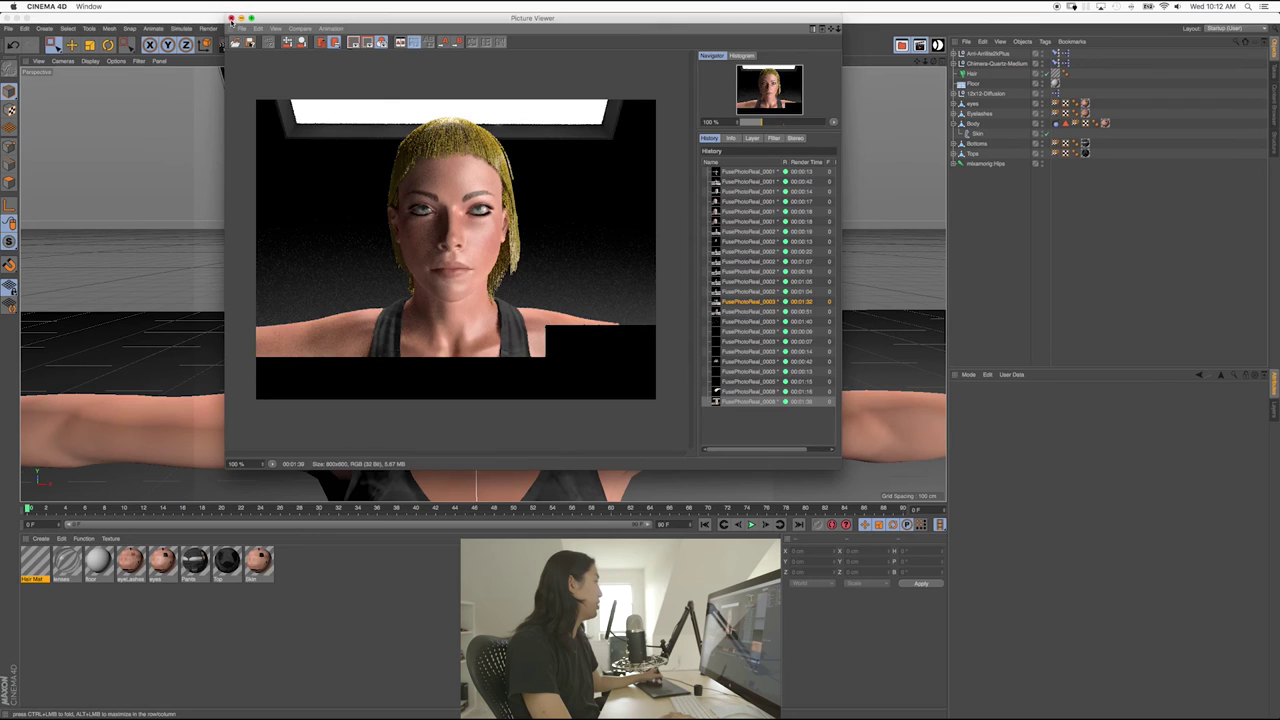
pyautogui.click(215, 43)
# - Select the Hair object and raise its hair count to 15000
pyautogui.click(971, 73)
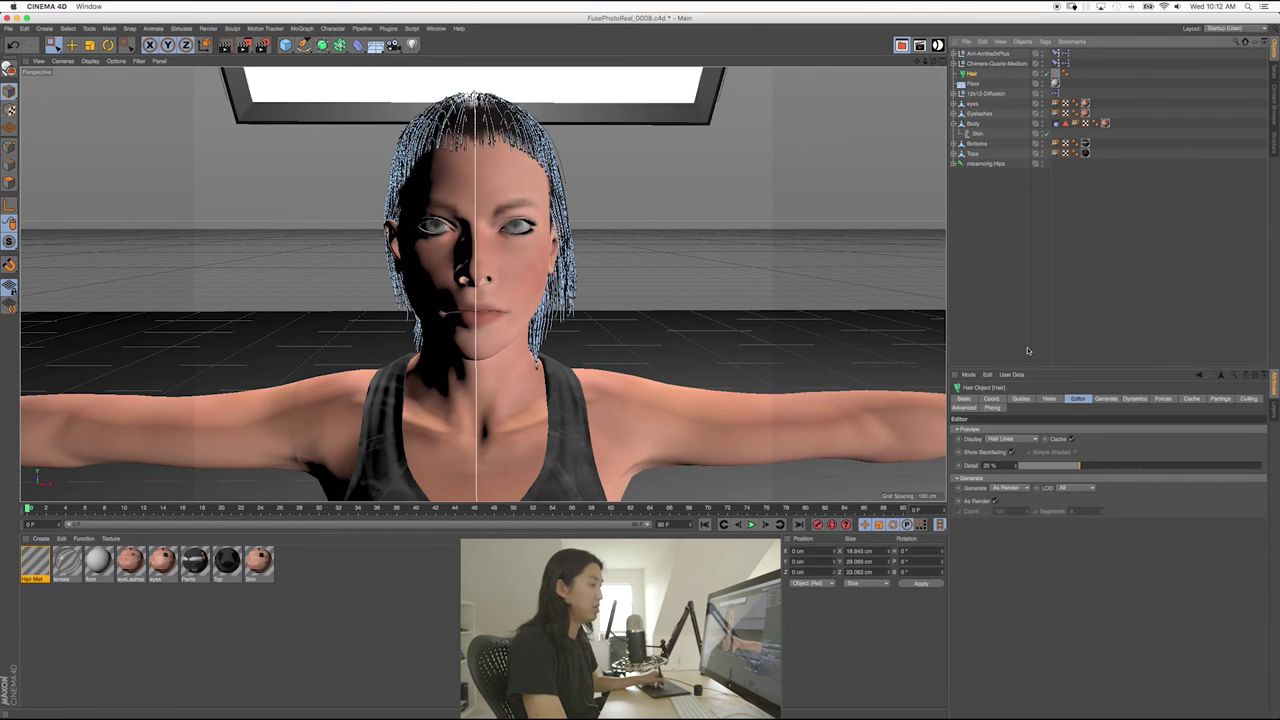
pyautogui.click(1047, 400)
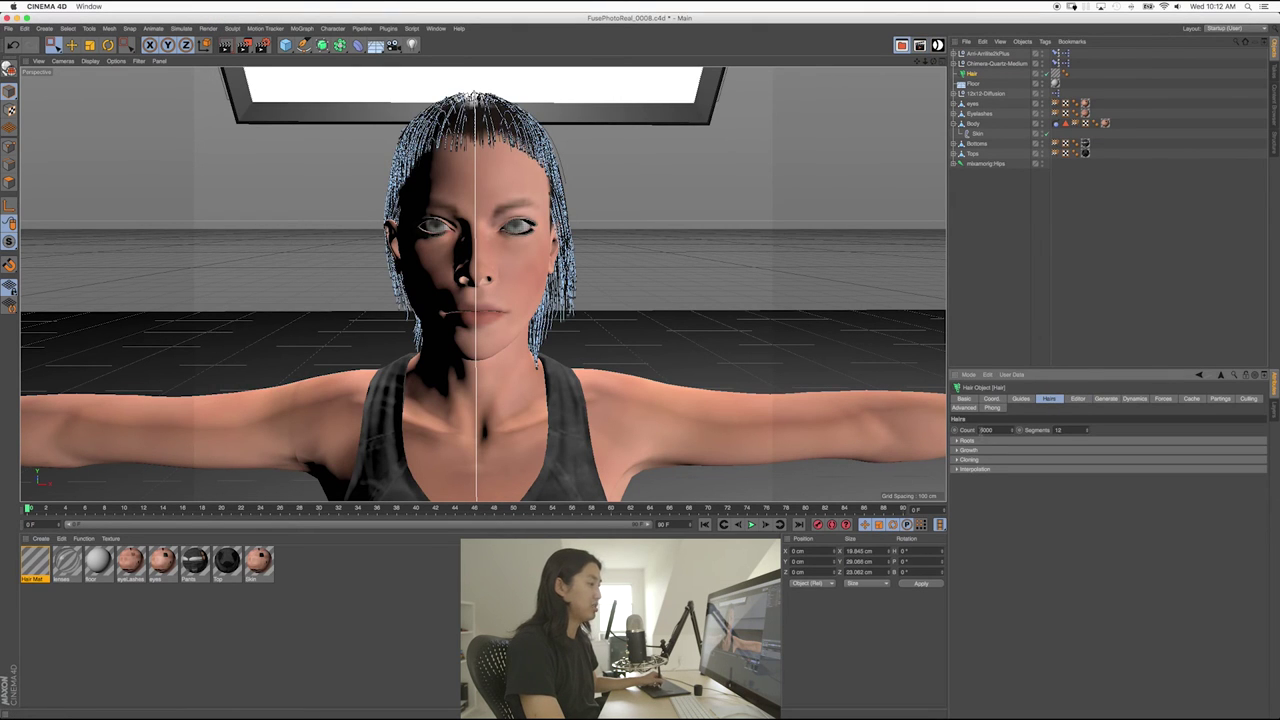
pyautogui.write('10000')
pyautogui.press('Return')
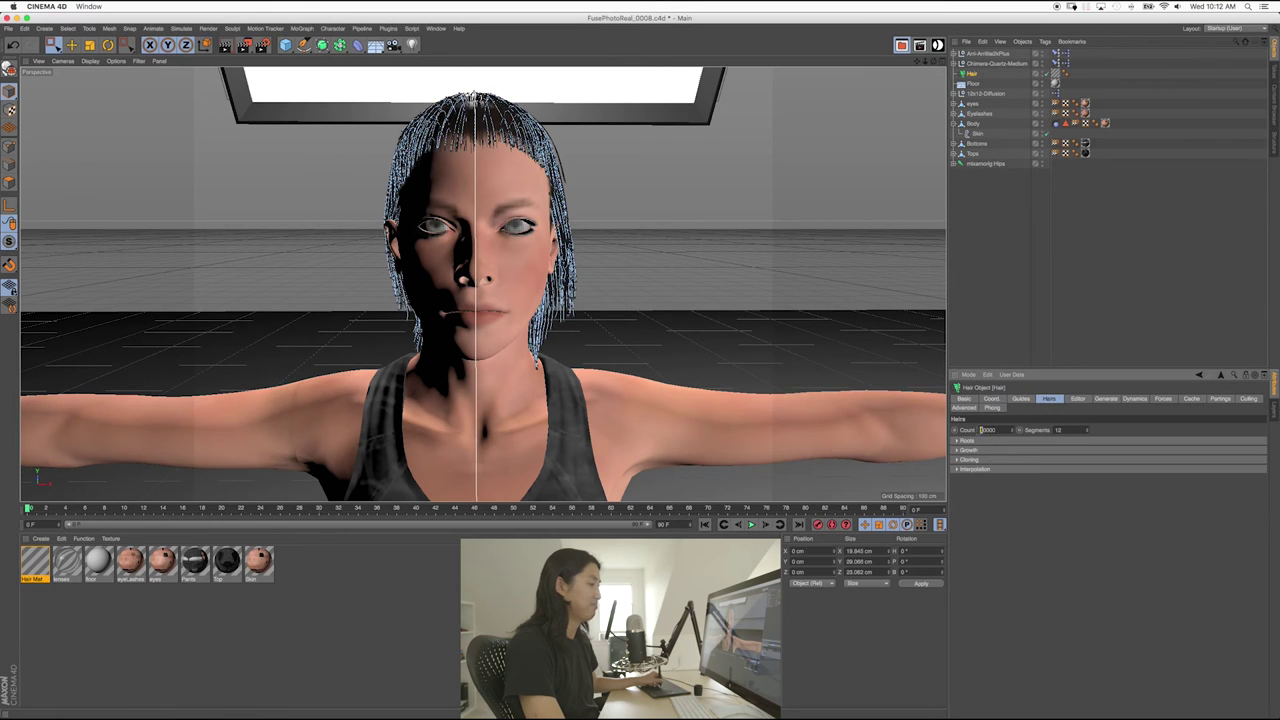
pyautogui.write('5')
pyautogui.press('Return')
# - Open the hair material and set the start color of its gradient to dark brown with H 34°, S 77% and V 23%
pyautogui.keyDown('alt'); pyautogui.moveTo(507, 236); pyautogui.dragTo(458, 201); pyautogui.keyUp('alt')
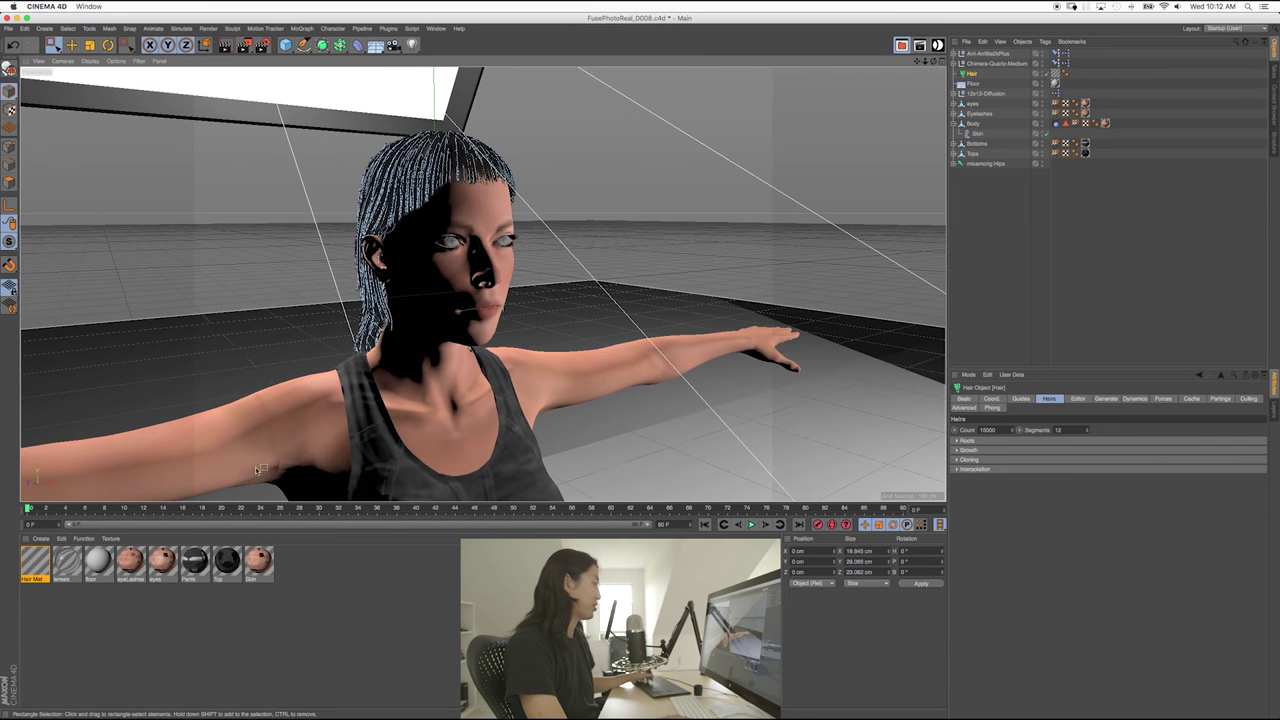
pyautogui.doubleClick(35, 565)
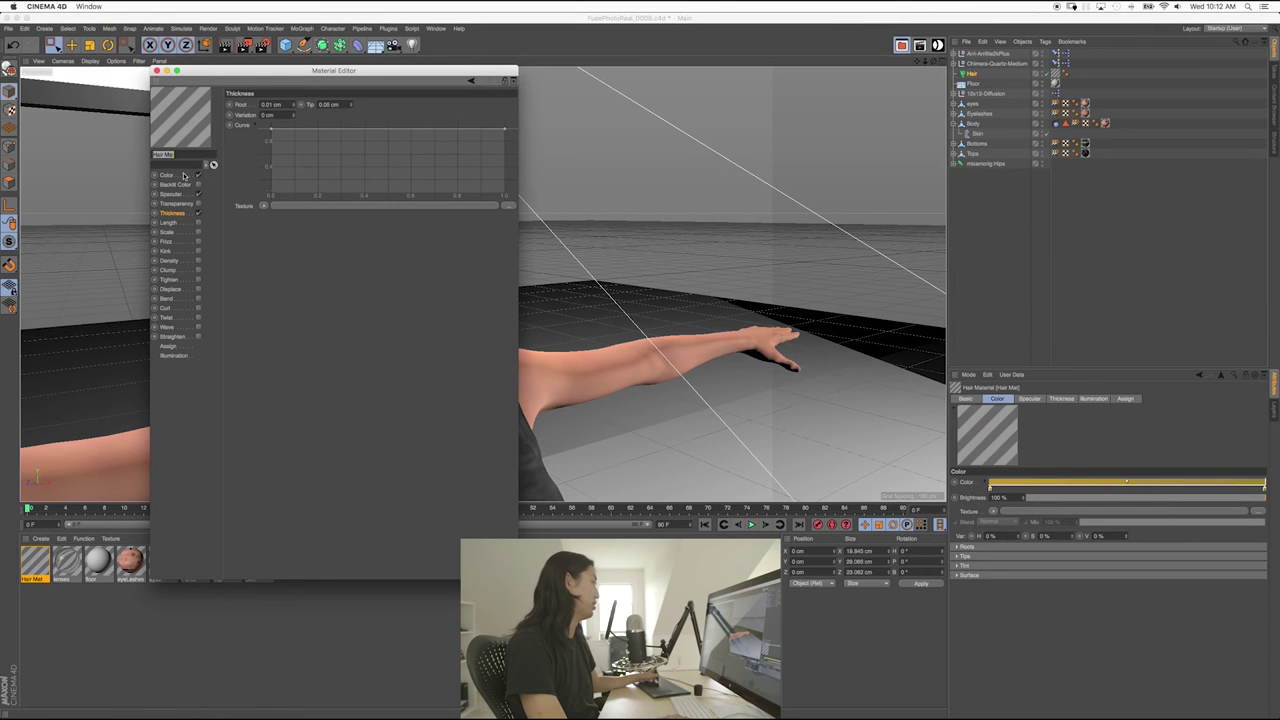
pyautogui.click(185, 174)
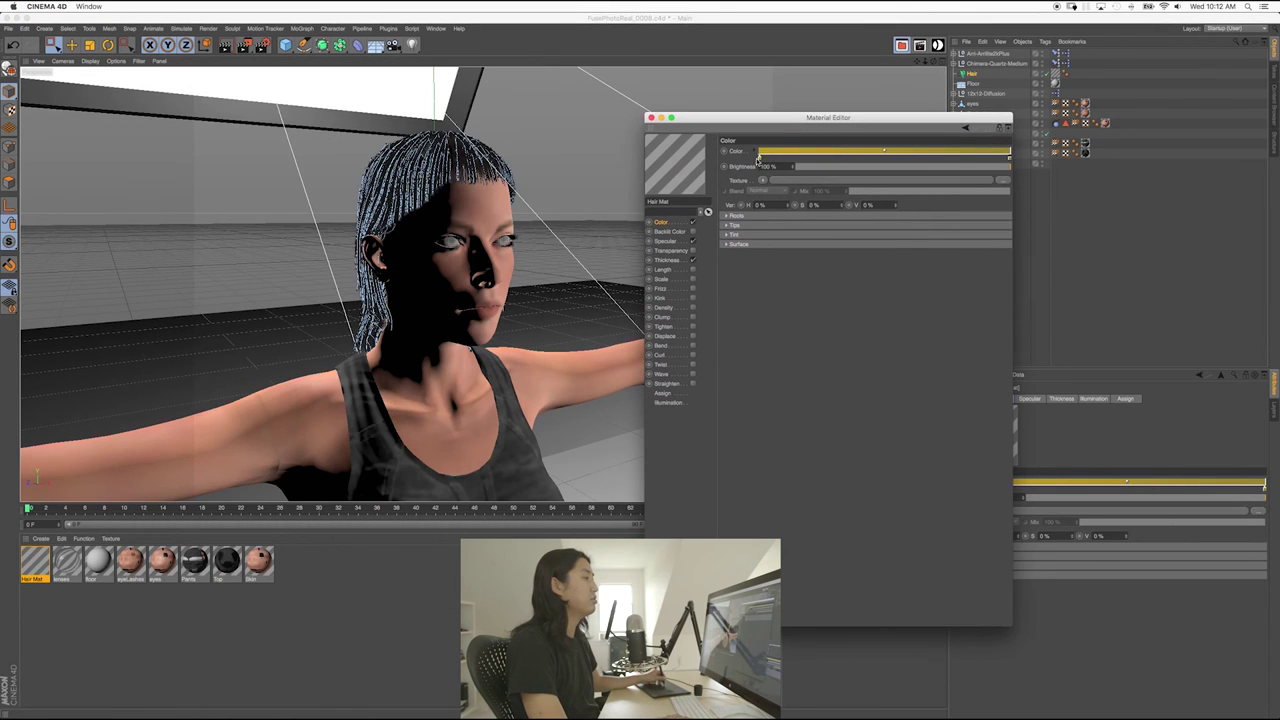
pyautogui.doubleClick(759, 158)
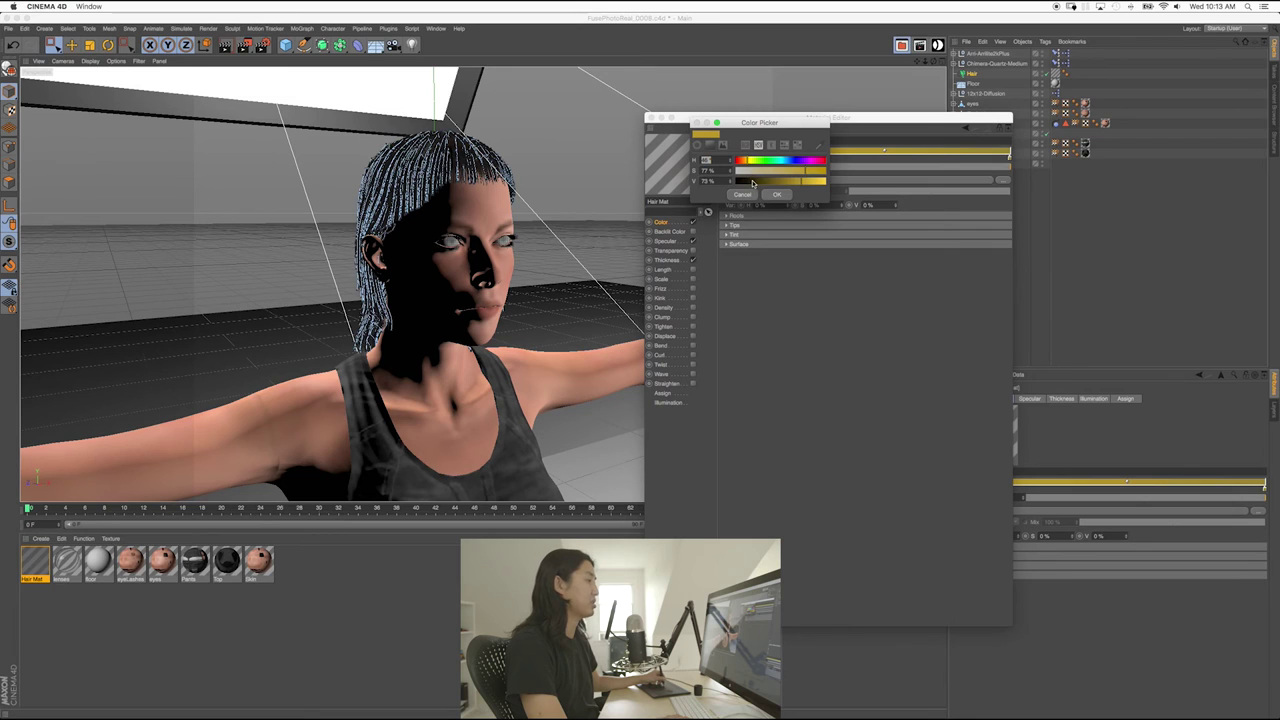
pyautogui.click(756, 182)
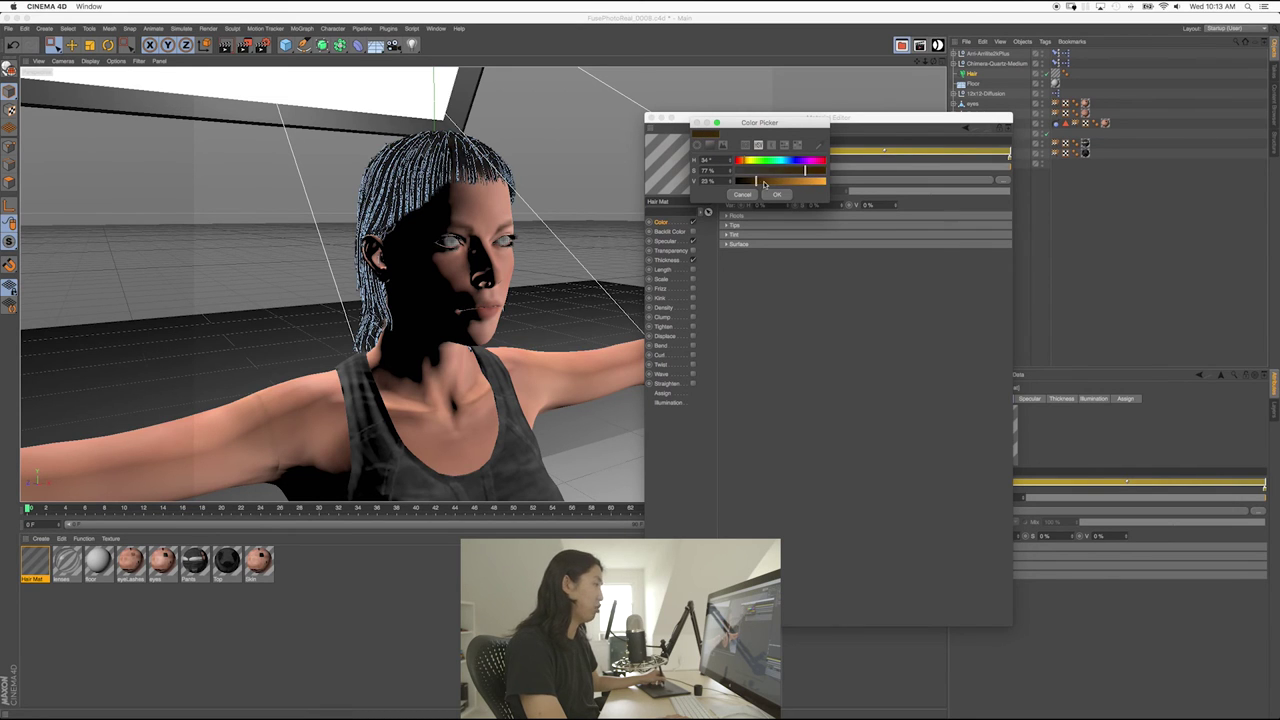
pyautogui.click(777, 194)
# - Set the end color of the hair gradient to dark brown with H 30°, S 51% and V 17%
pyautogui.doubleClick(1010, 158)
pyautogui.click(995, 160)
pyautogui.click(1011, 169)
pyautogui.moveTo(1010, 180); pyautogui.dragTo(1035, 168)
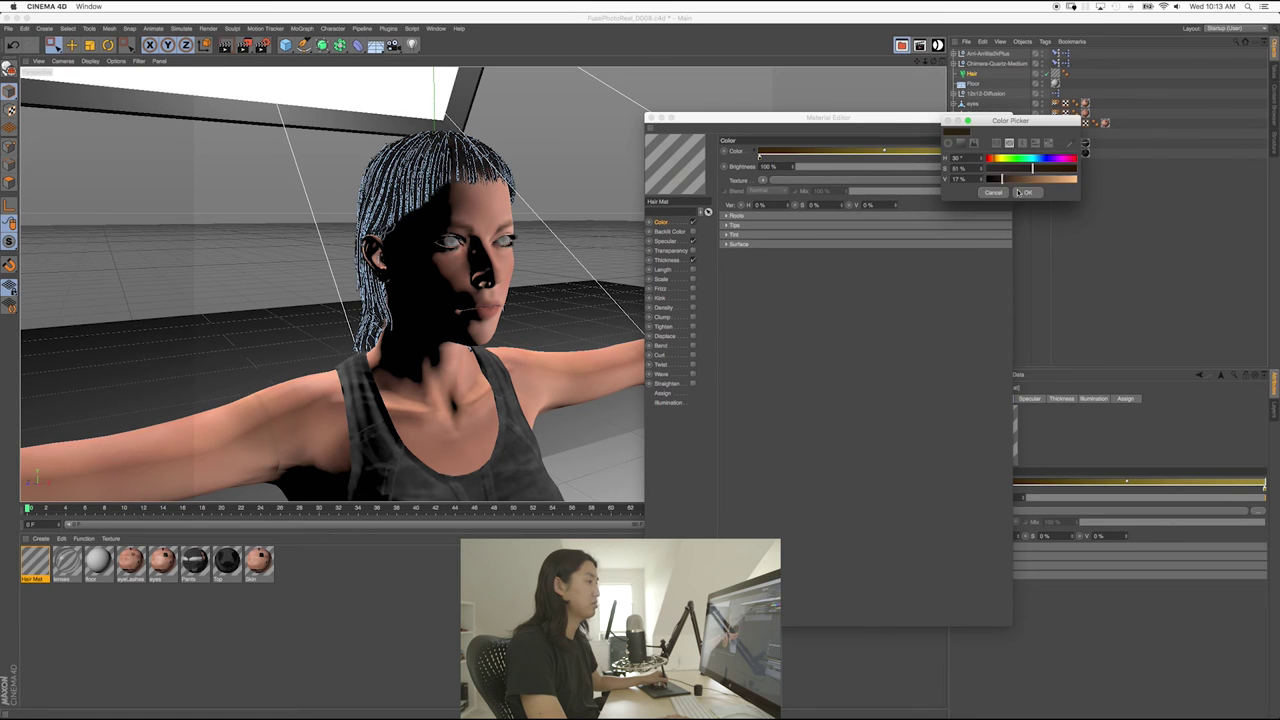
pyautogui.click(1027, 192)
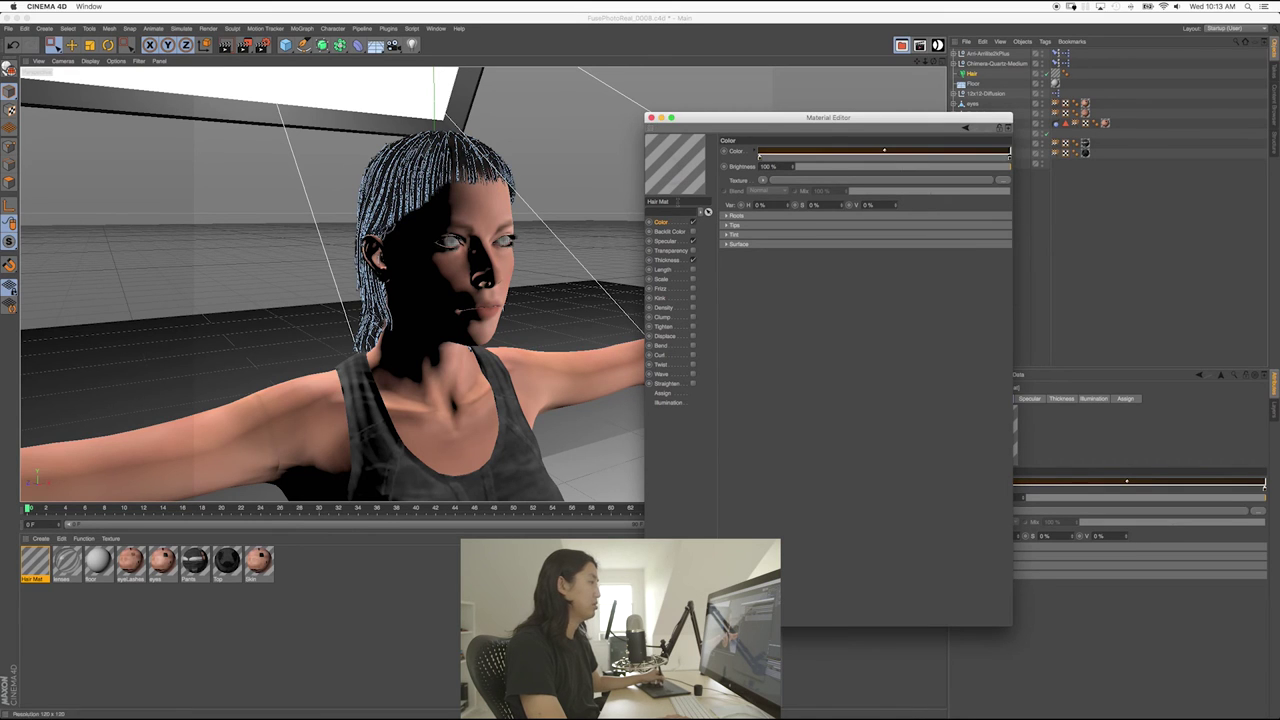
# - Set both the primary and secondary specular strength of the hair material to 50%
pyautogui.click(666, 241)
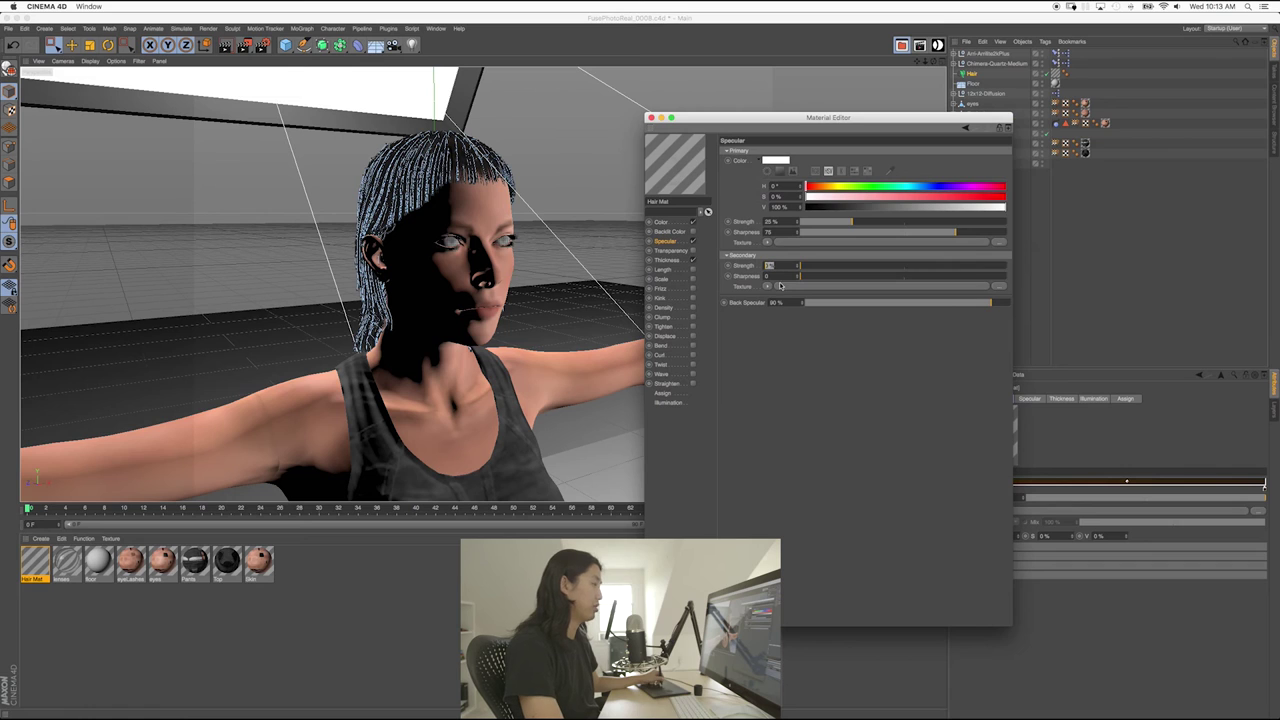
pyautogui.write('50')
pyautogui.press('Return')
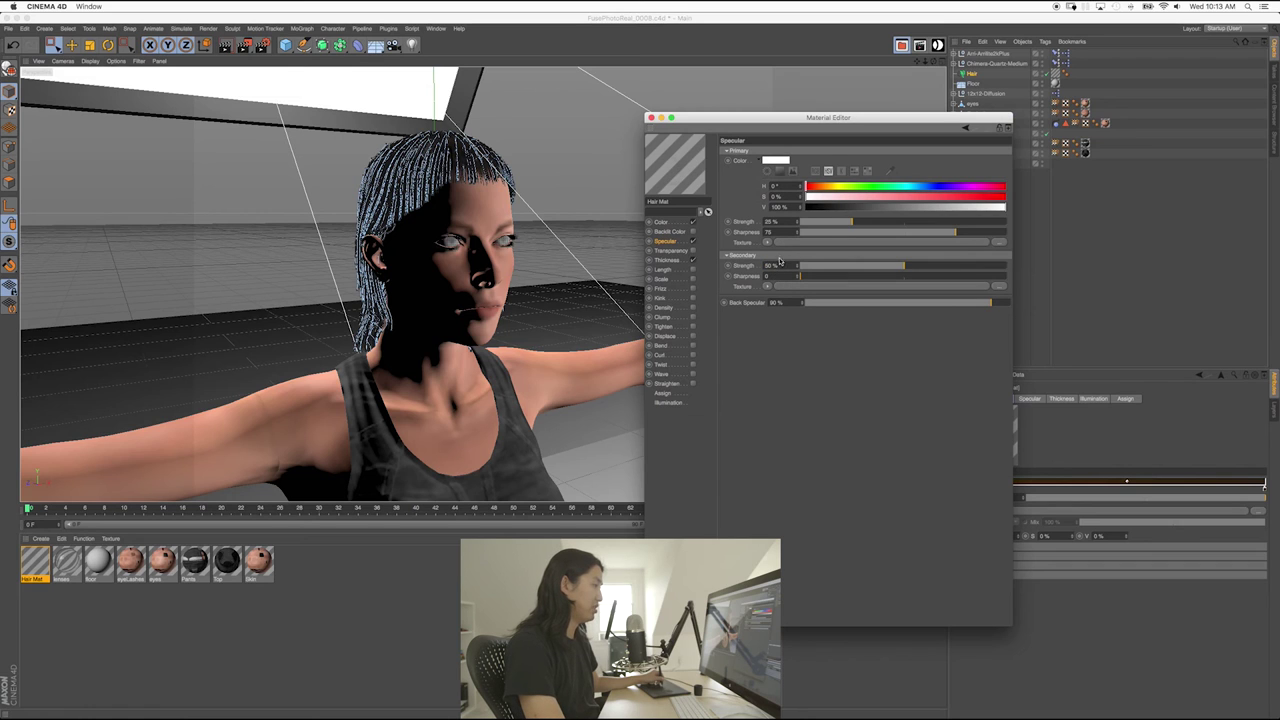
pyautogui.moveTo(783, 222); pyautogui.dragTo(730, 221)
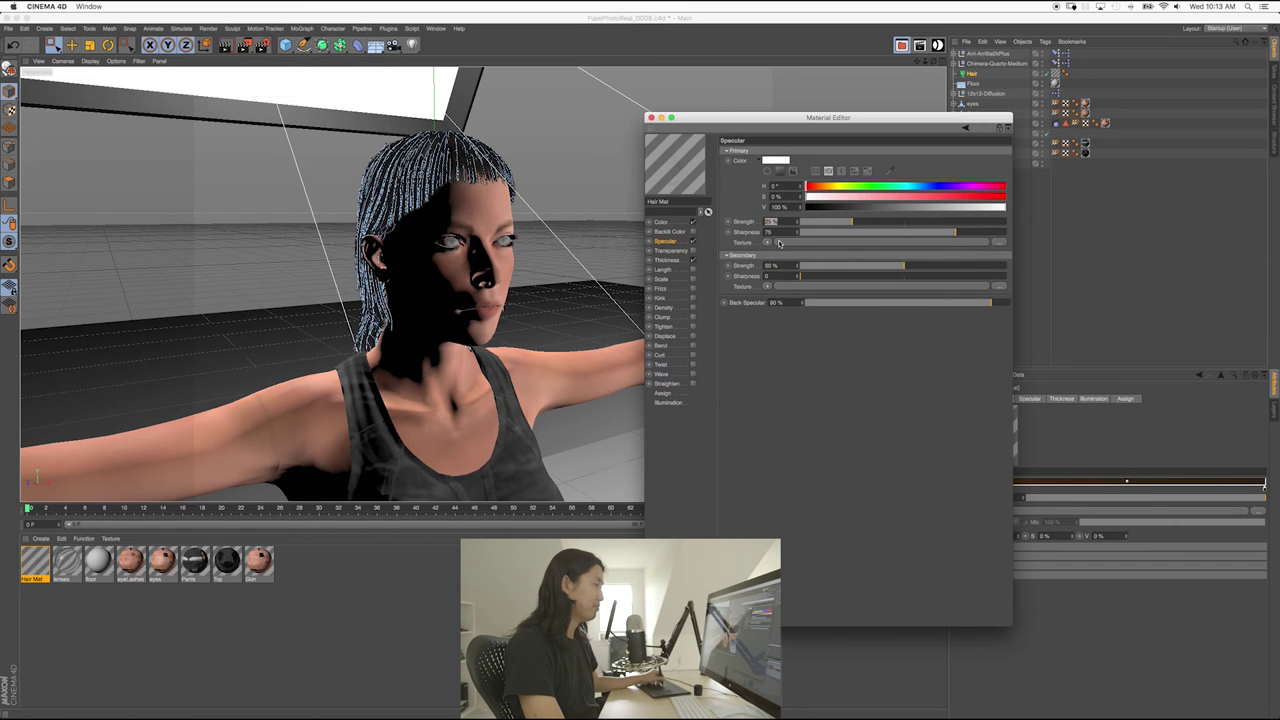
pyautogui.write('50')
pyautogui.press('Return')
# - Set the secondary specular strength to 25% and its sharpness to 25, and close the hair material
pyautogui.click(768, 232)
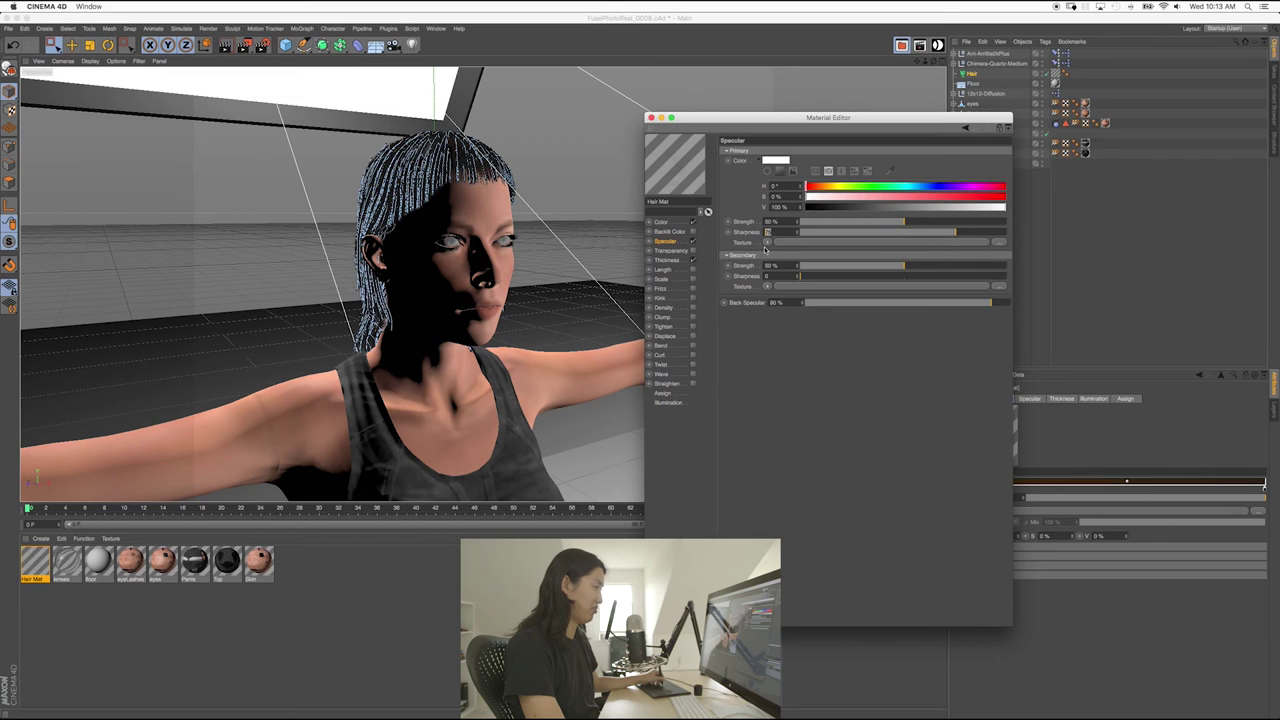
pyautogui.click(770, 265)
pyautogui.write('25')
pyautogui.press('Tab')
pyautogui.write('25')
pyautogui.press('Return')
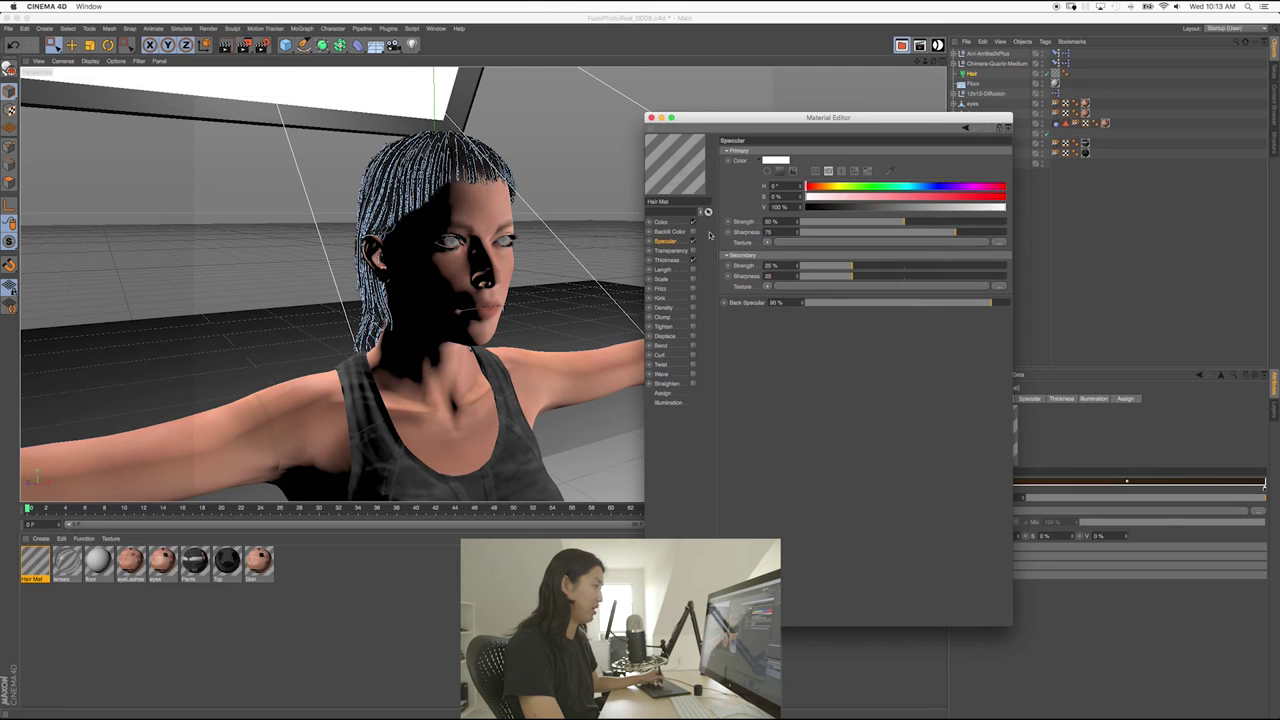
pyautogui.click(651, 118)
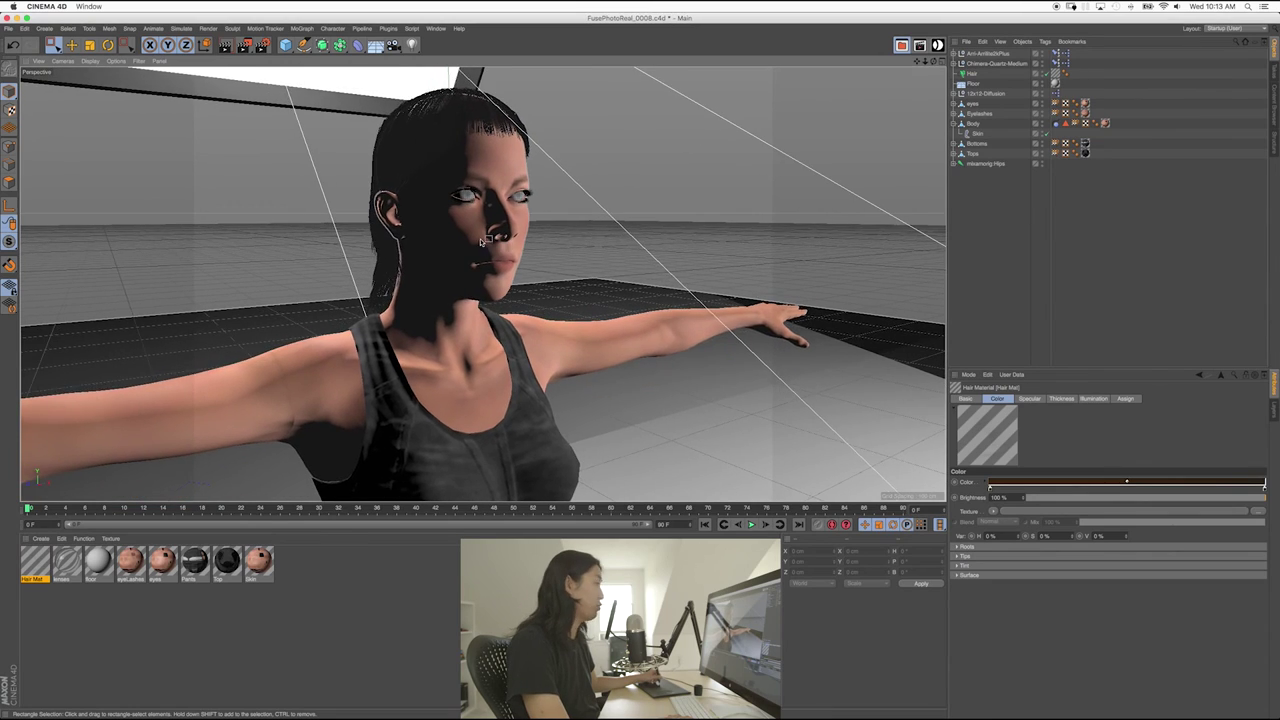
# - With the character's head in three-quarter view, set the render output size to 2000 × 1000 pixels and close the render settings
pyautogui.keyDown('alt'); pyautogui.moveTo(481, 241); pyautogui.dragTo(371, 229); pyautogui.keyUp('alt')
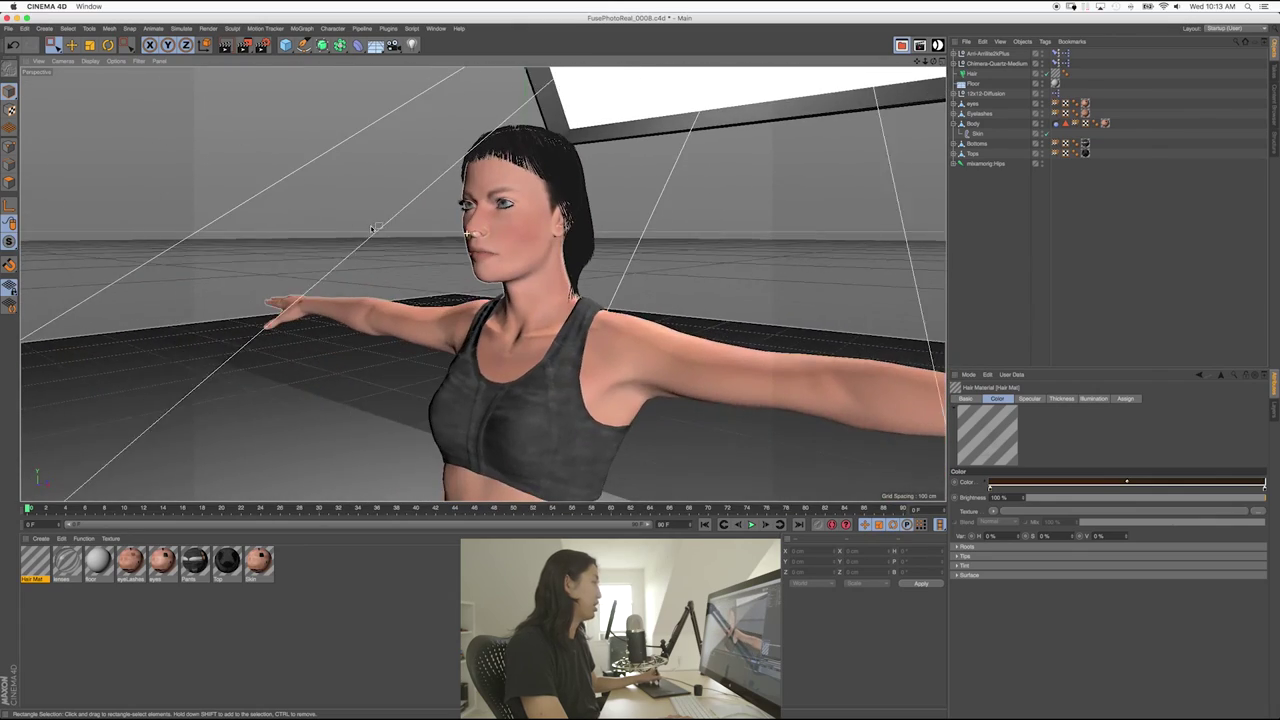
pyautogui.keyDown('alt'); pyautogui.moveTo(468, 233); pyautogui.dragTo(548, 238); pyautogui.keyUp('alt')
pyautogui.keyDown('alt'); pyautogui.moveTo(520, 256); pyautogui.dragTo(543, 263, button='right'); pyautogui.keyUp('alt')
pyautogui.keyDown('alt'); pyautogui.moveTo(512, 257); pyautogui.dragTo(485, 254); pyautogui.keyUp('alt')
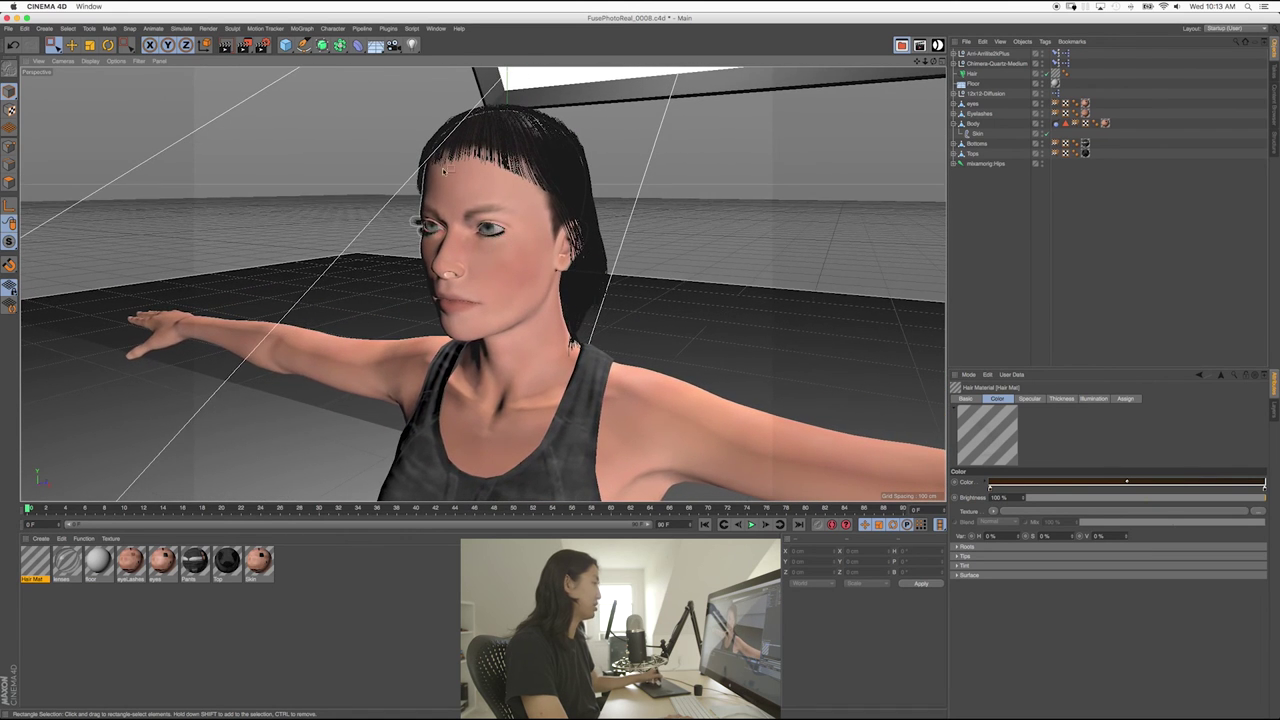
pyautogui.click(262, 44)
pyautogui.click(278, 52)
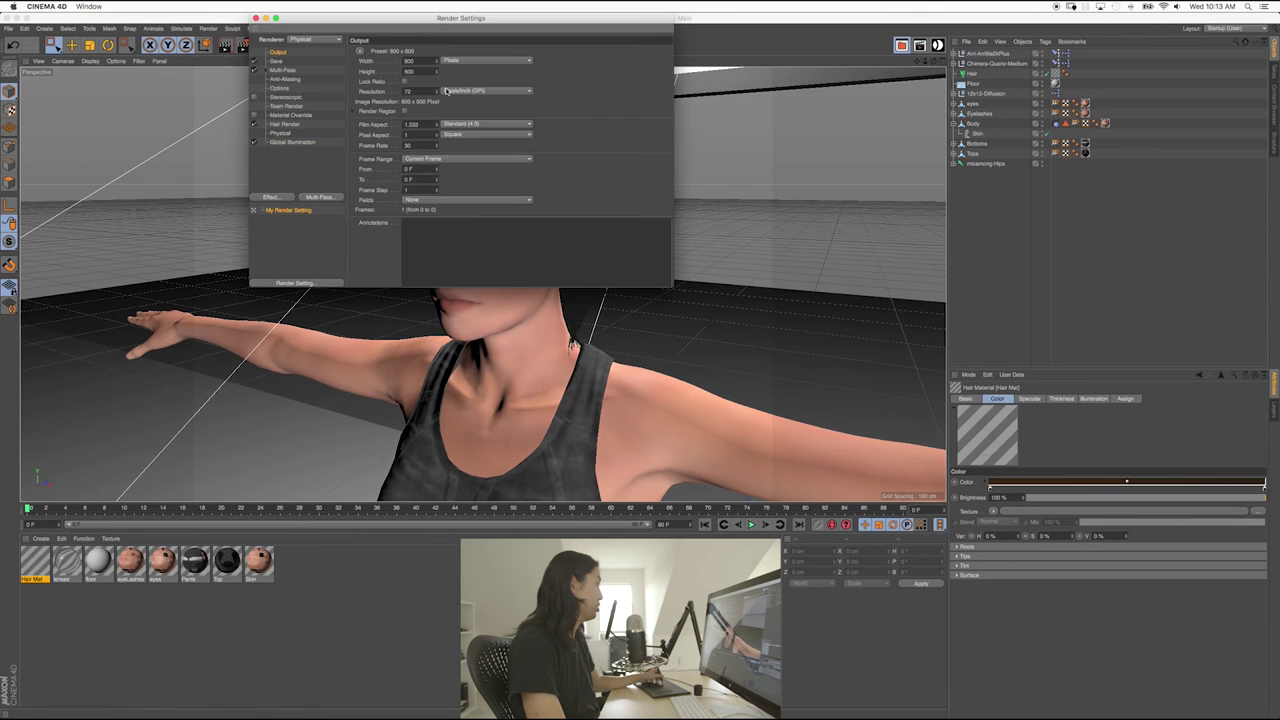
pyautogui.moveTo(412, 61); pyautogui.dragTo(385, 62)
pyautogui.write('200')
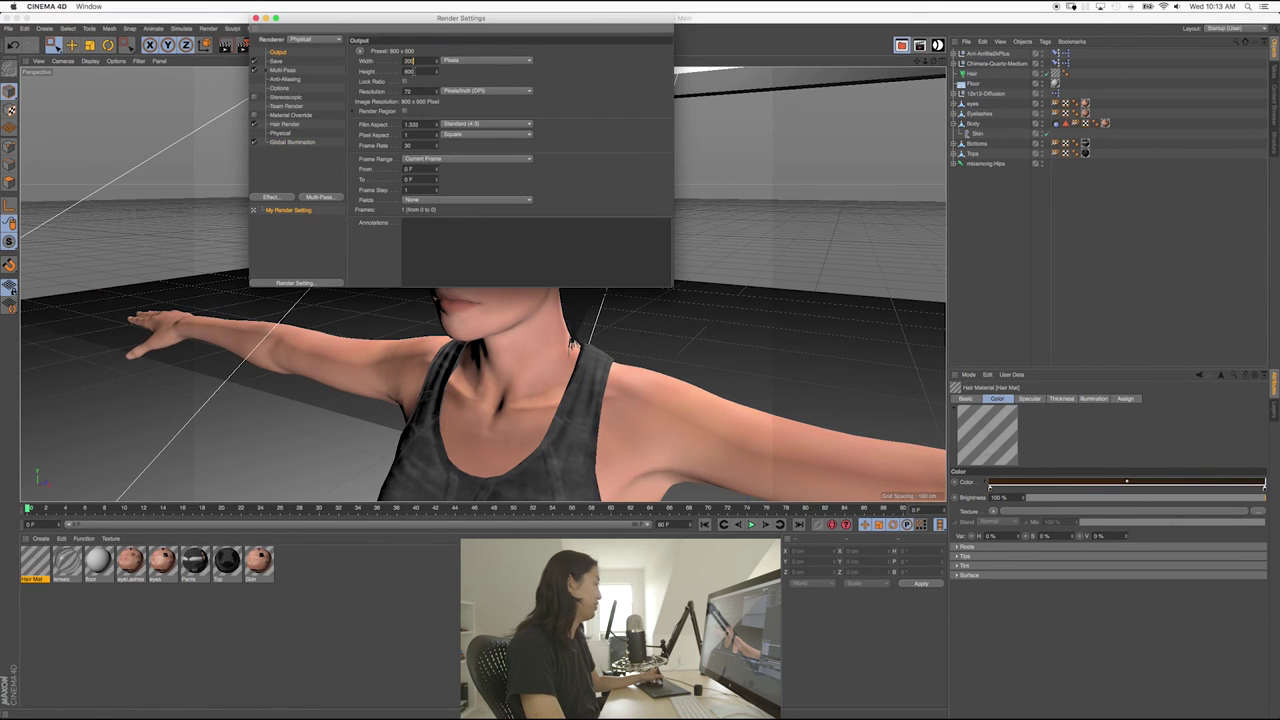
pyautogui.press('Tab')
pyautogui.write('1000')
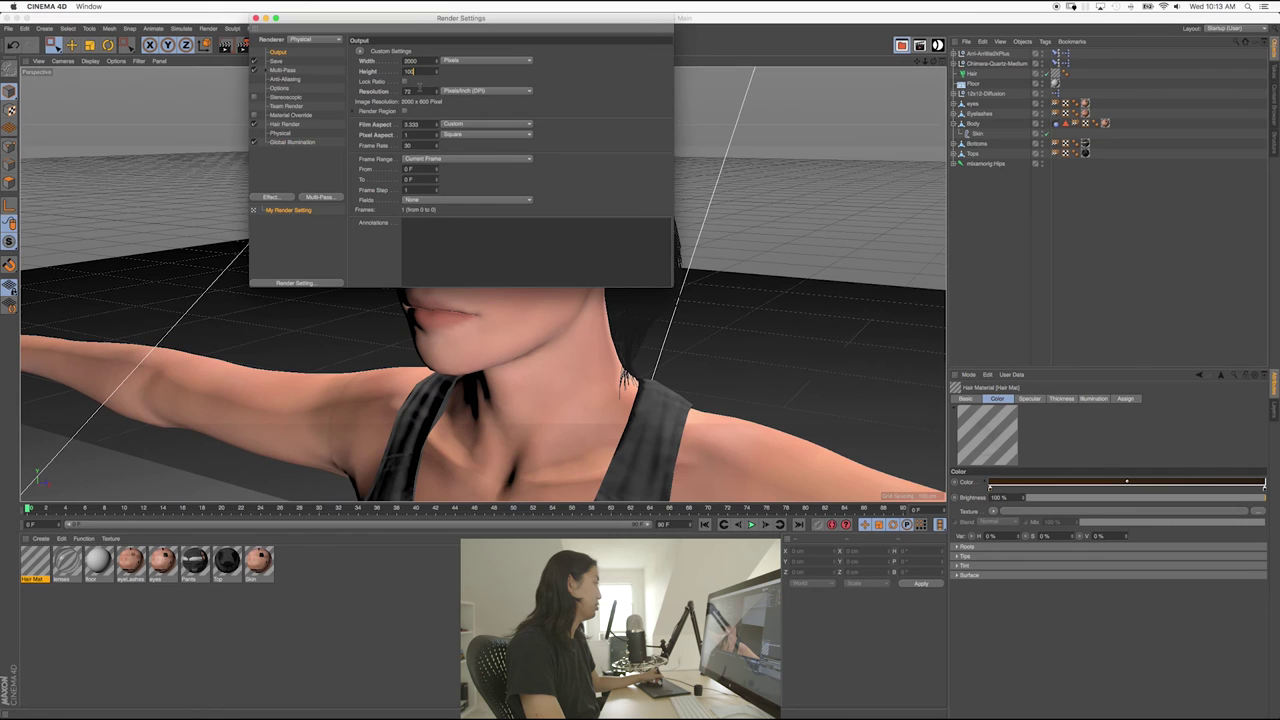
pyautogui.press('Return')
pyautogui.click(256, 18)
# - Frame the head and shoulders at an angle, render to the Picture Viewer, and enlarge the viewer to show the whole image
pyautogui.keyDown('alt'); pyautogui.moveTo(485, 285); pyautogui.dragTo(460, 285); pyautogui.keyUp('alt')
pyautogui.keyDown('alt'); pyautogui.moveTo(460, 285); pyautogui.dragTo(469, 285, button='right'); pyautogui.keyUp('alt')
pyautogui.keyDown('alt'); pyautogui.moveTo(469, 284); pyautogui.dragTo(514, 292); pyautogui.keyUp('alt')
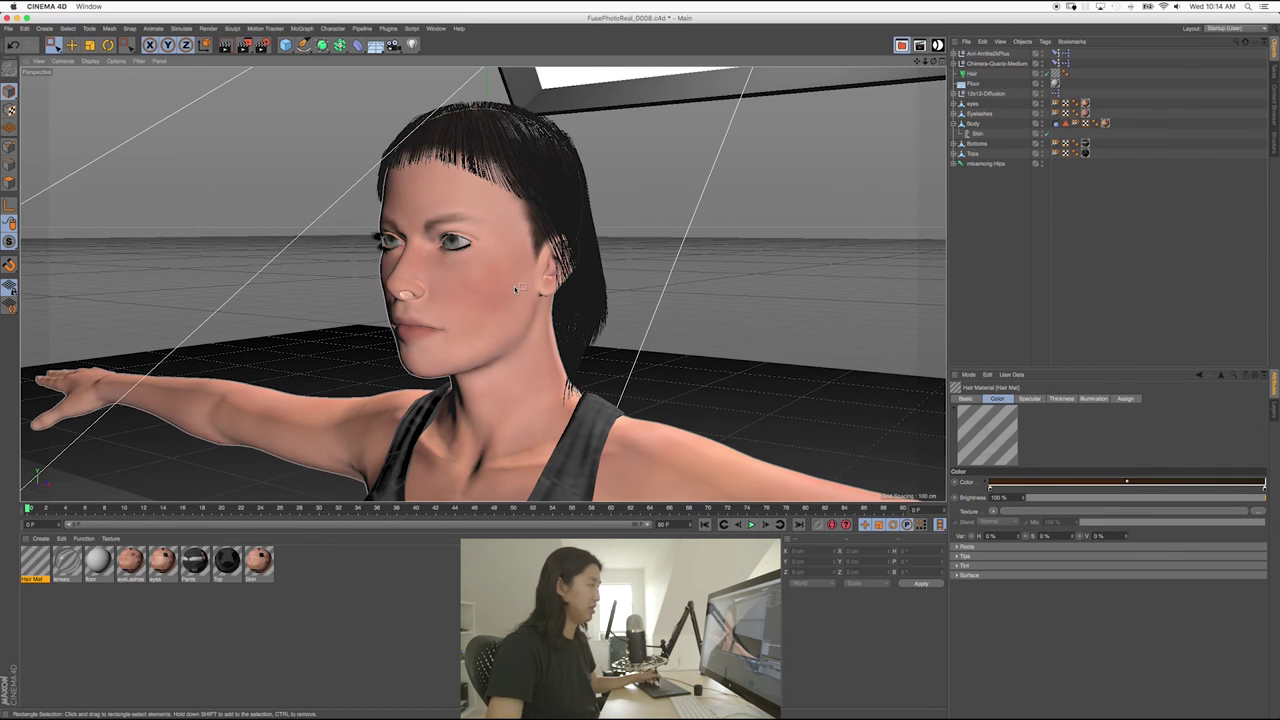
pyautogui.hotkey('shift', 'r')
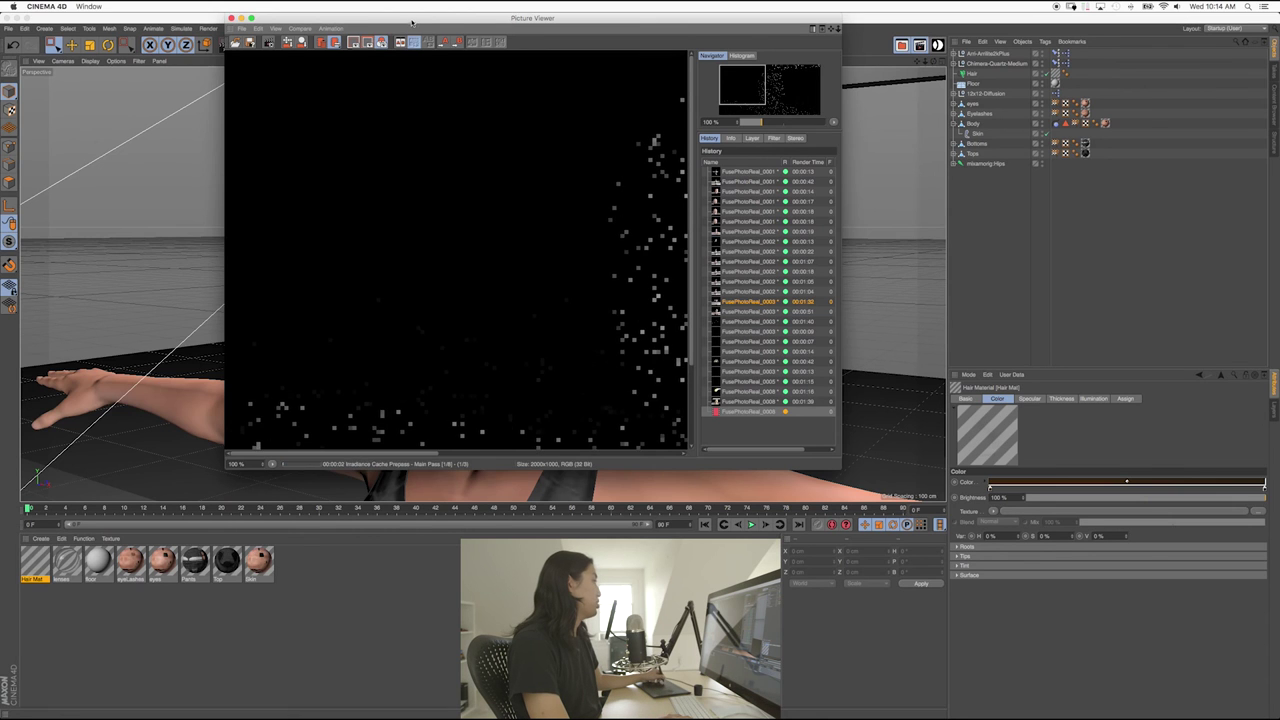
pyautogui.moveTo(414, 19); pyautogui.dragTo(228, 19)
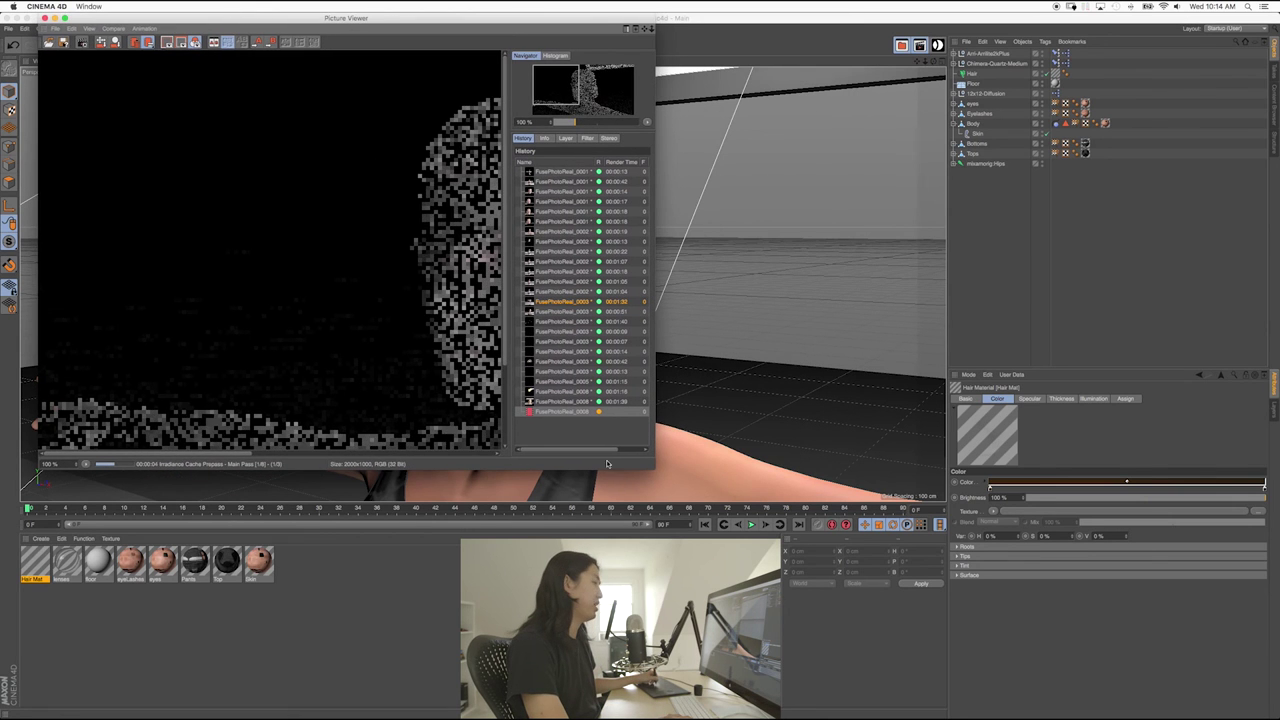
pyautogui.moveTo(655, 469); pyautogui.dragTo(1221, 648)
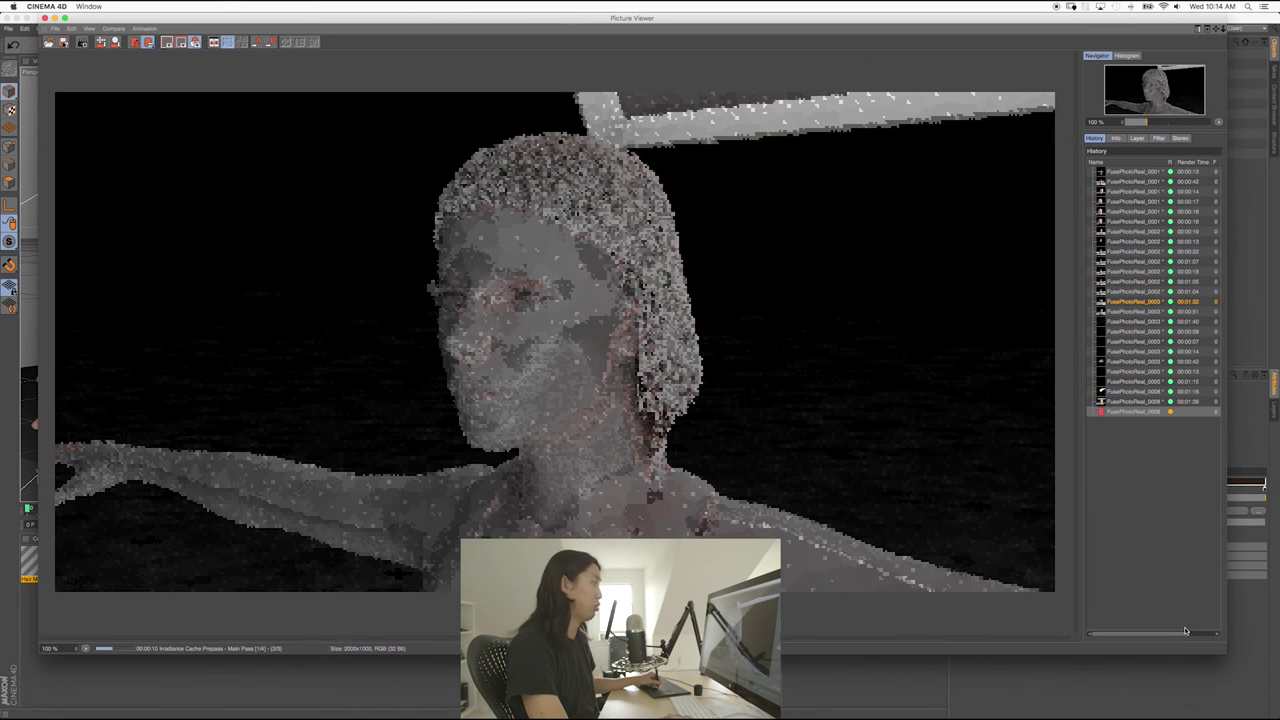